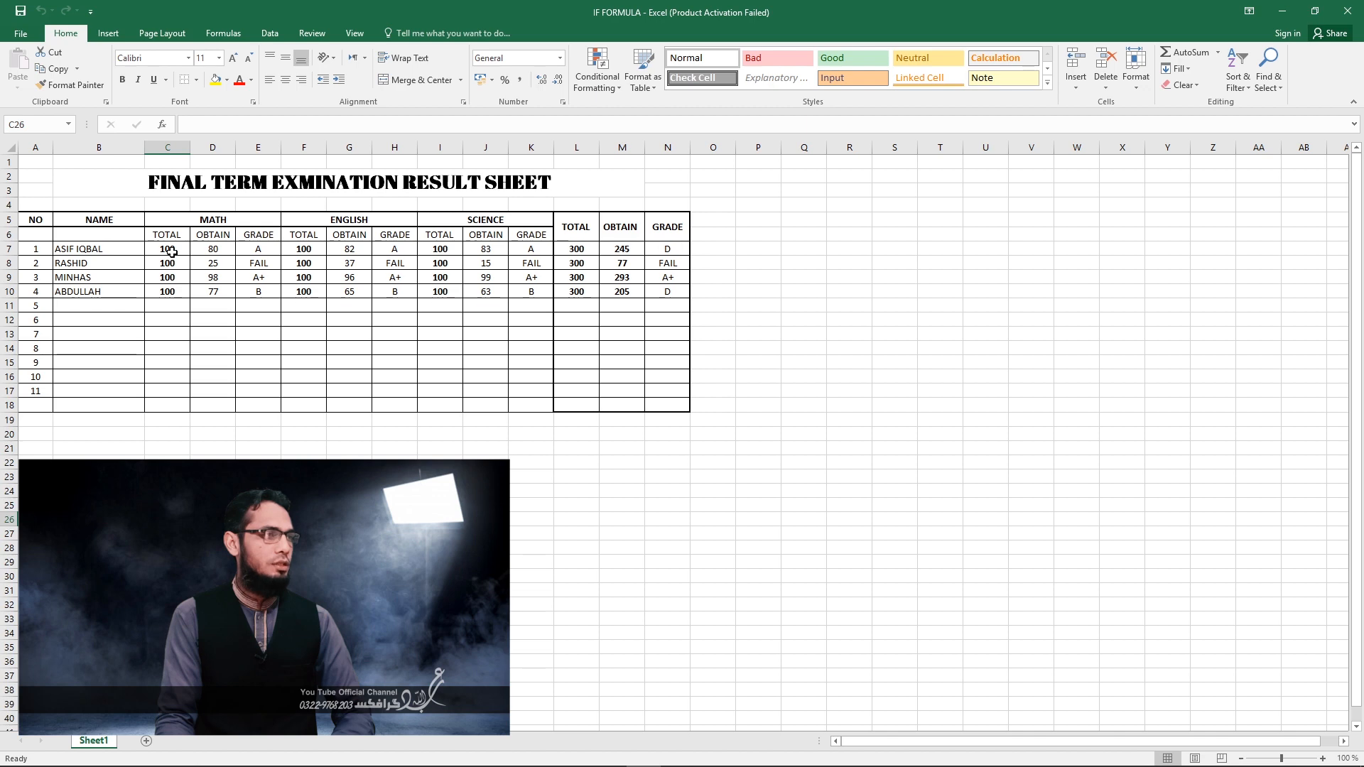
# Examine the result sheet's total, obtained and grade columns for Math, English, Science and the overall result in rows 7 to 10.
pyautogui.moveTo(172, 248); pyautogui.dragTo(171, 305)
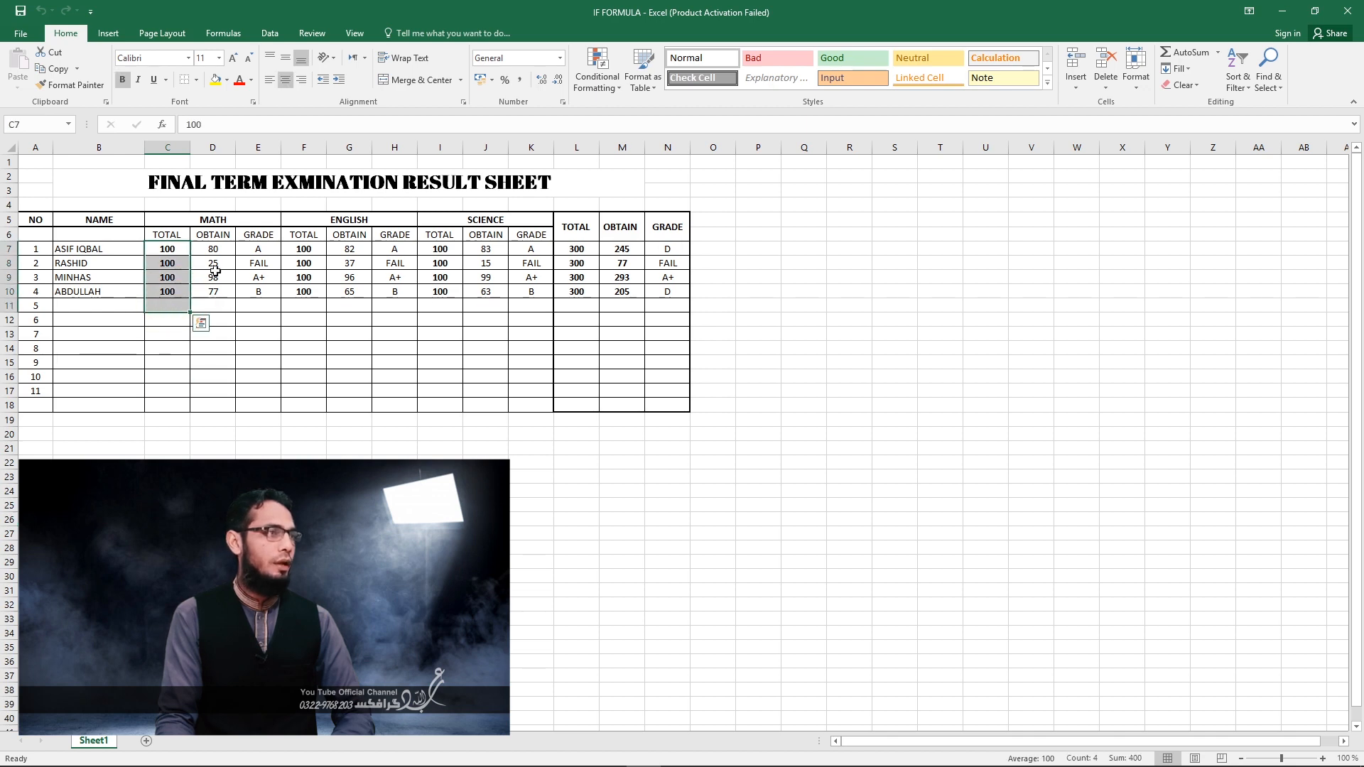
pyautogui.moveTo(219, 250); pyautogui.dragTo(215, 292)
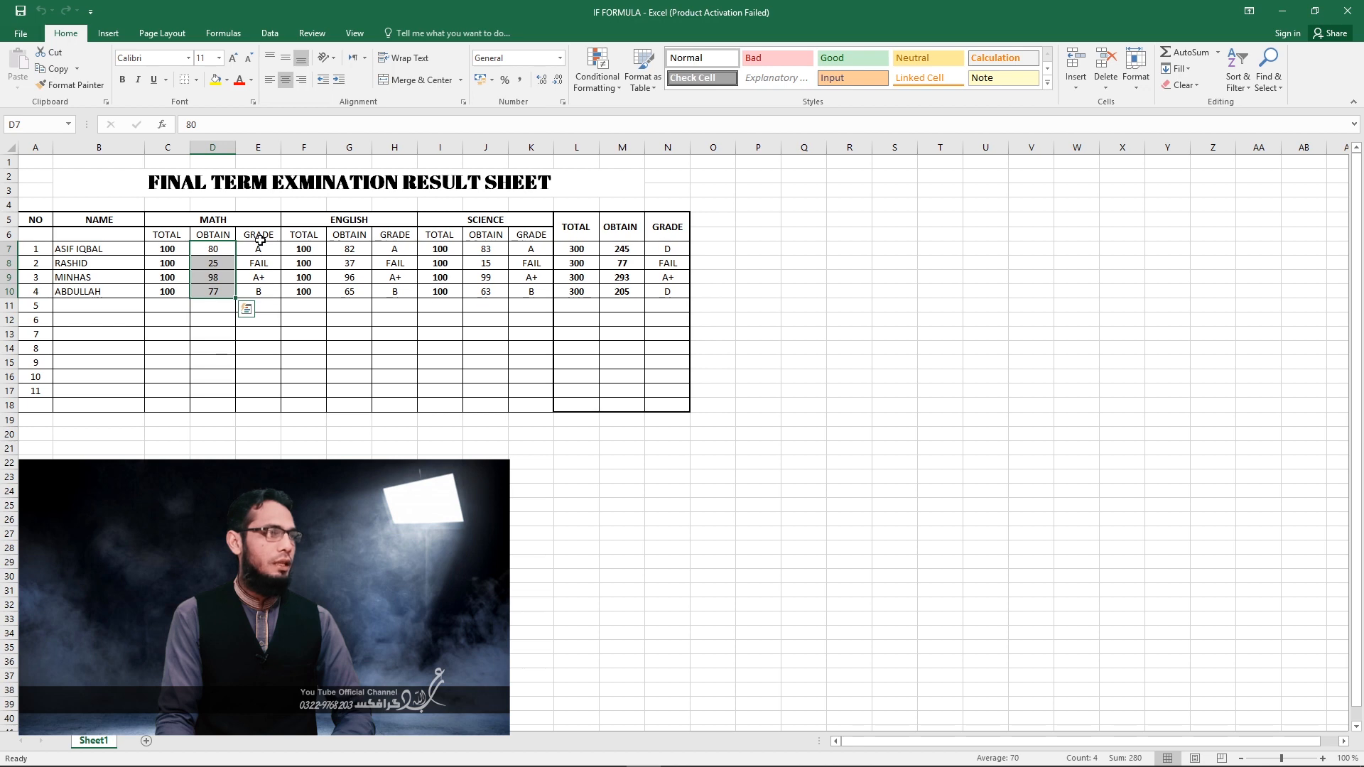
pyautogui.click(209, 222)
pyautogui.moveTo(259, 235); pyautogui.dragTo(271, 293)
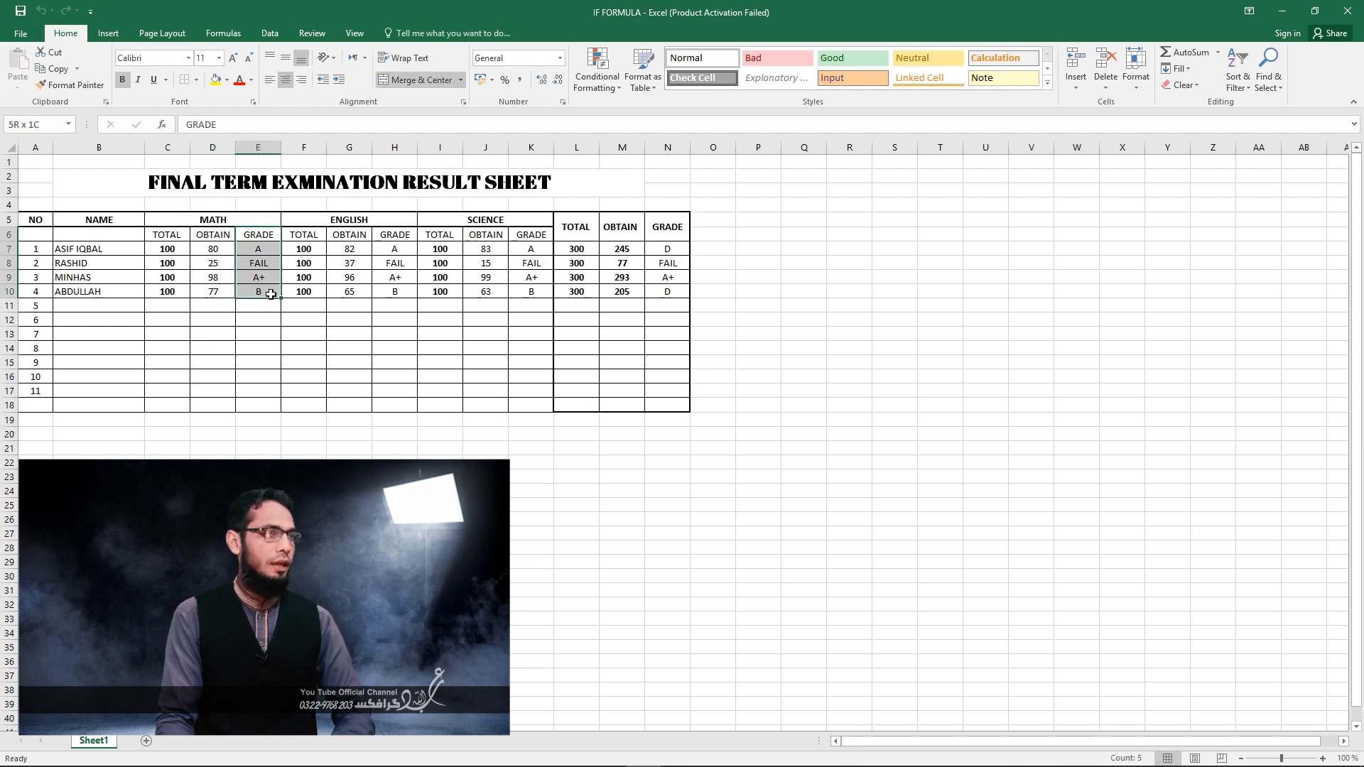
pyautogui.click(351, 219)
pyautogui.moveTo(401, 238); pyautogui.dragTo(396, 292)
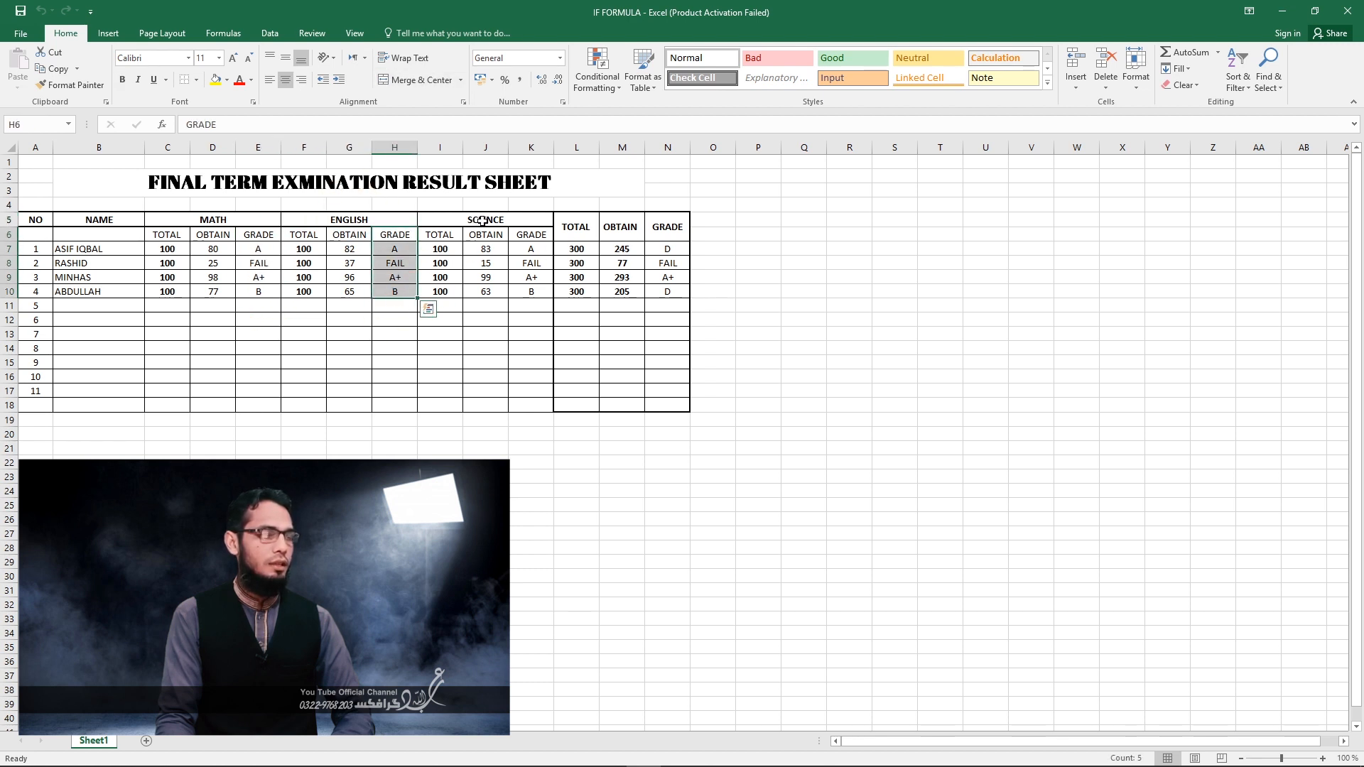
pyautogui.click(482, 221)
pyautogui.moveTo(531, 239); pyautogui.dragTo(534, 304)
pyautogui.moveTo(576, 251); pyautogui.dragTo(577, 292)
pyautogui.moveTo(622, 247); pyautogui.dragTo(631, 292)
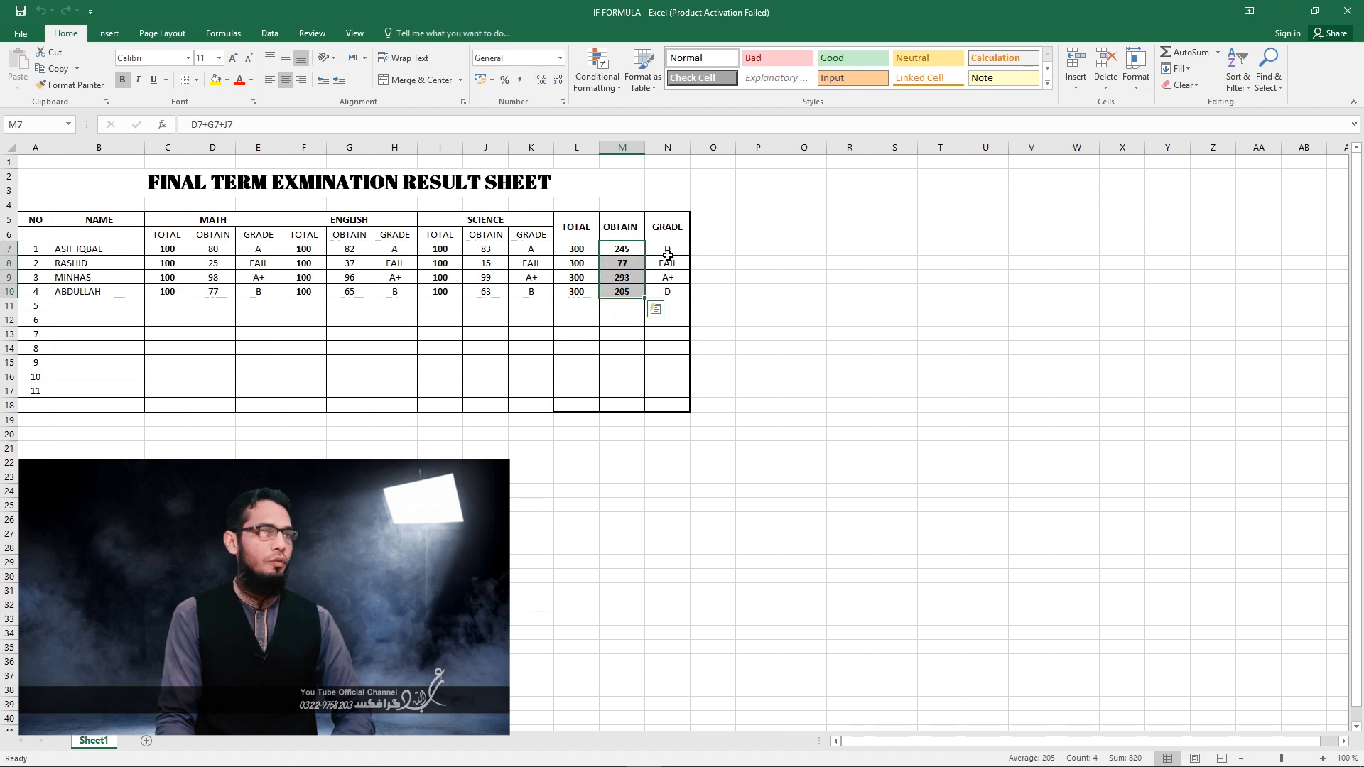
pyautogui.moveTo(671, 247); pyautogui.dragTo(675, 297)
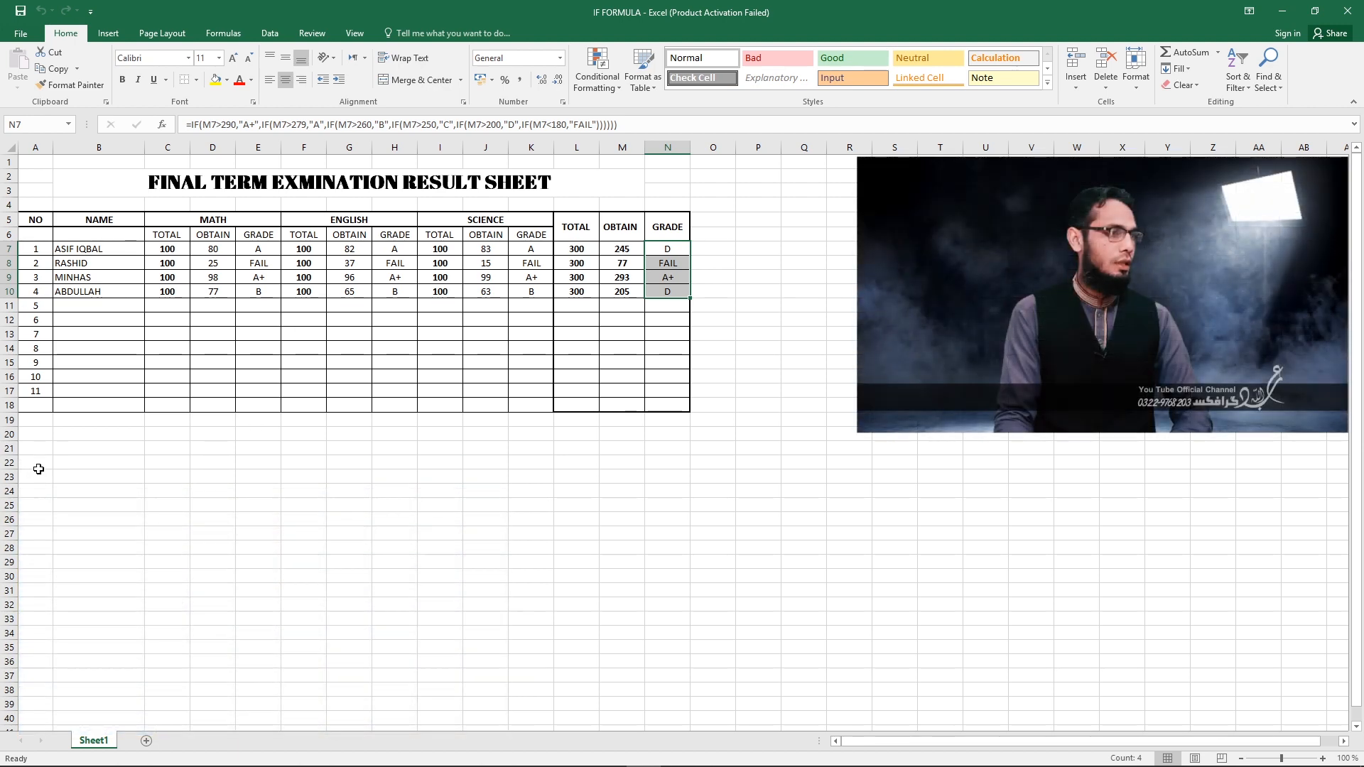
# Start a new result table below the existing one with the headings NO in A22 and NAME in B22.
pyautogui.click(39, 466)
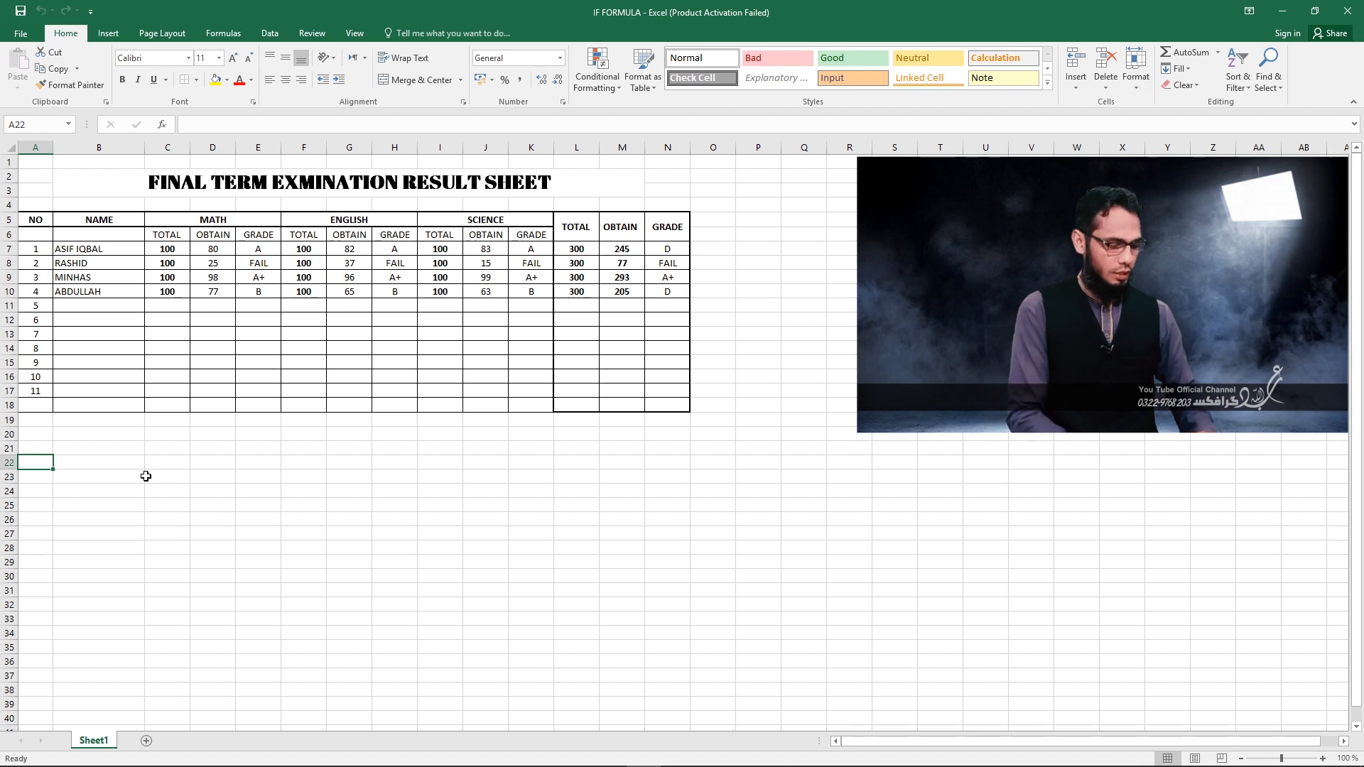
pyautogui.write('nO')
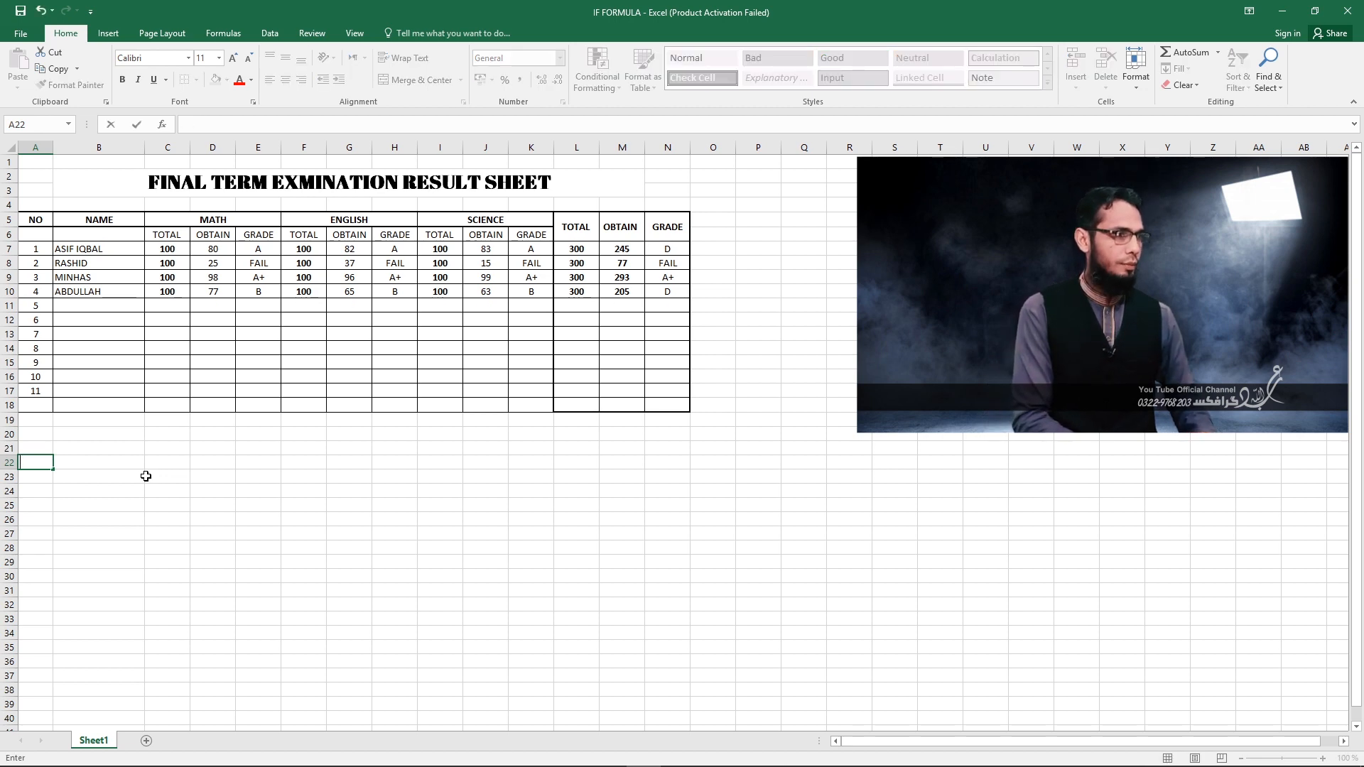
pyautogui.write('NO')
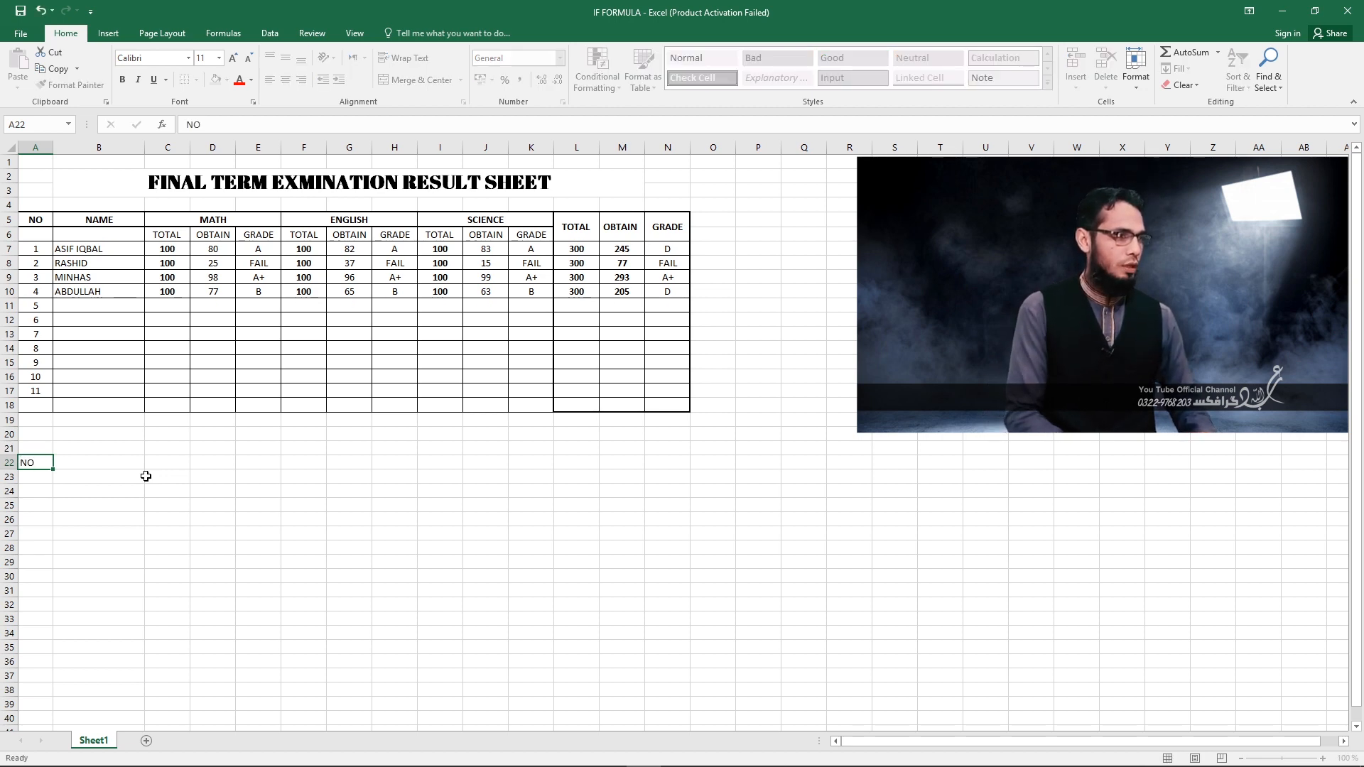
pyautogui.press('Tab')
pyautogui.write('NAME')
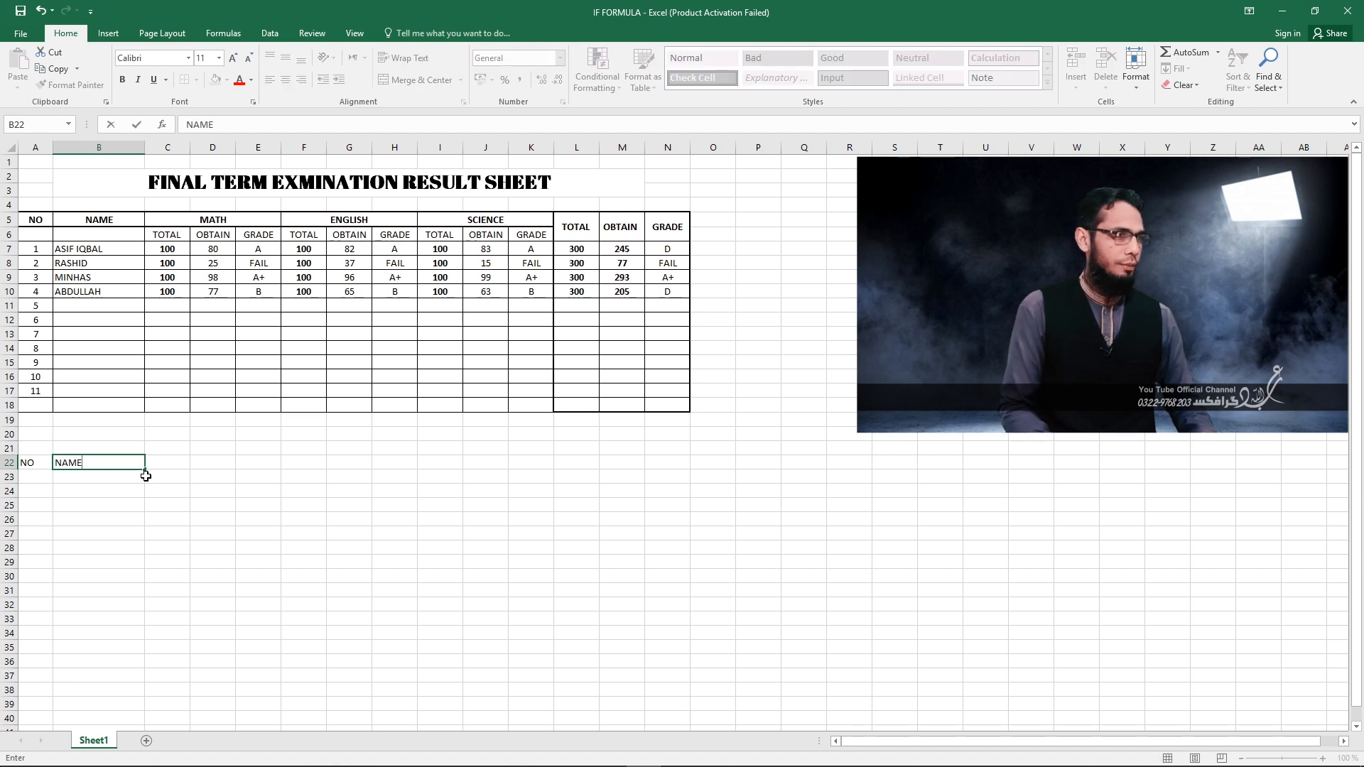
pyautogui.press('Tab')
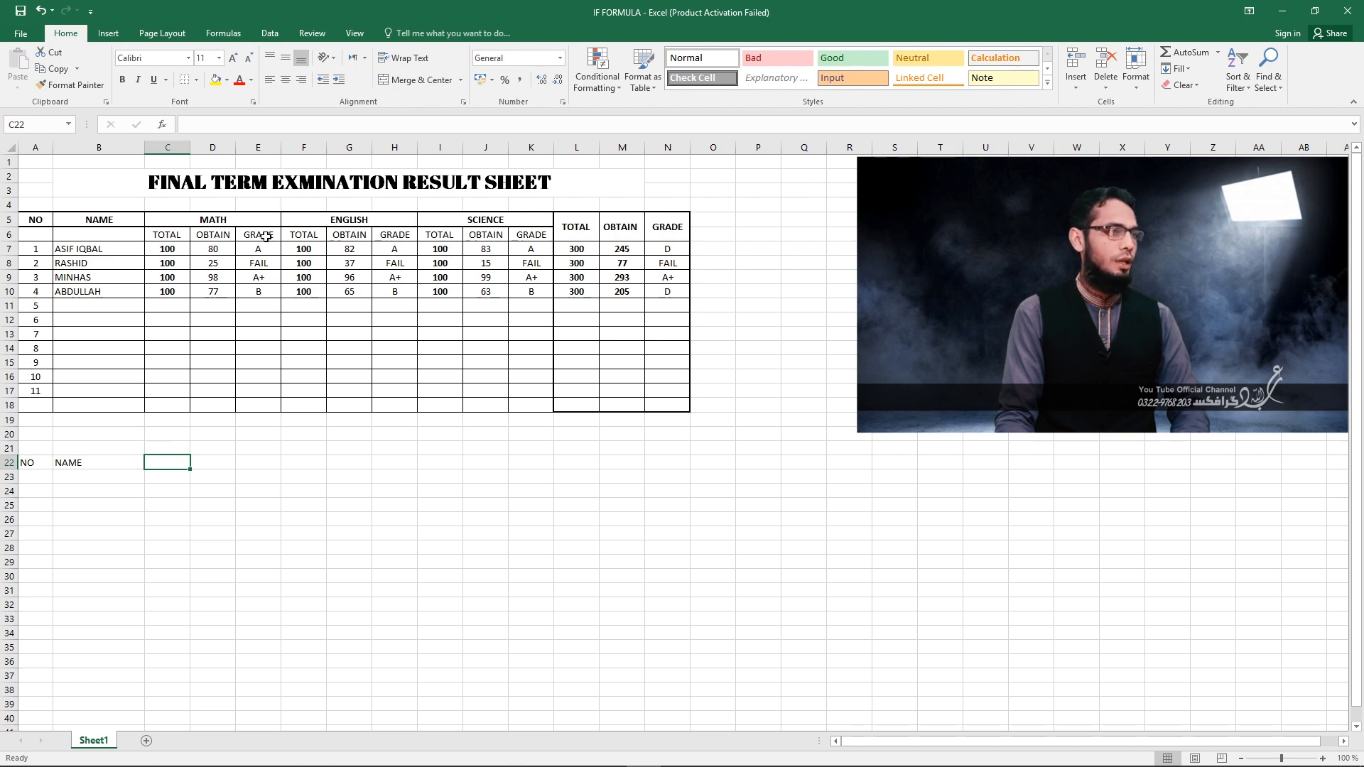
# Merge cells C22:E22 into one cell through the cell format's alignment settings.
pyautogui.moveTo(198, 461); pyautogui.dragTo(258, 462)
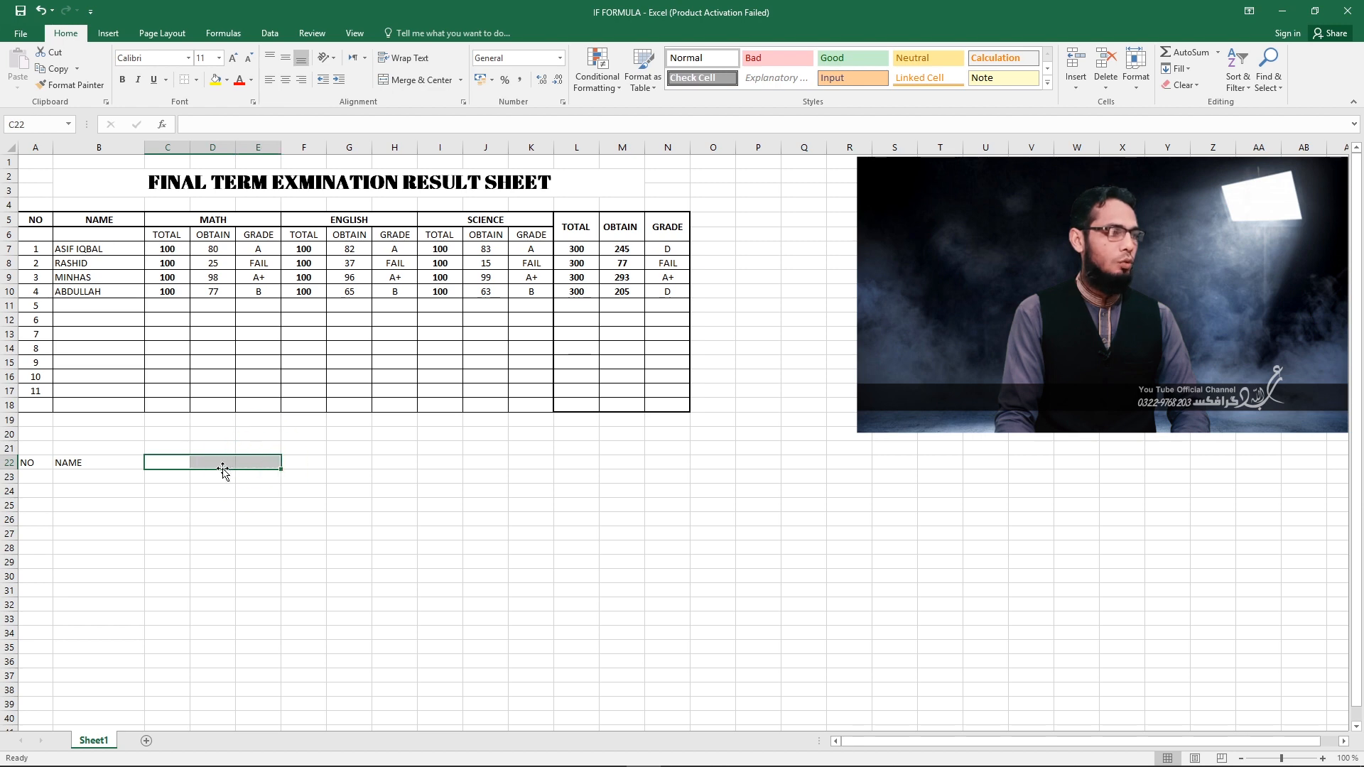
pyautogui.rightClick(243, 463)
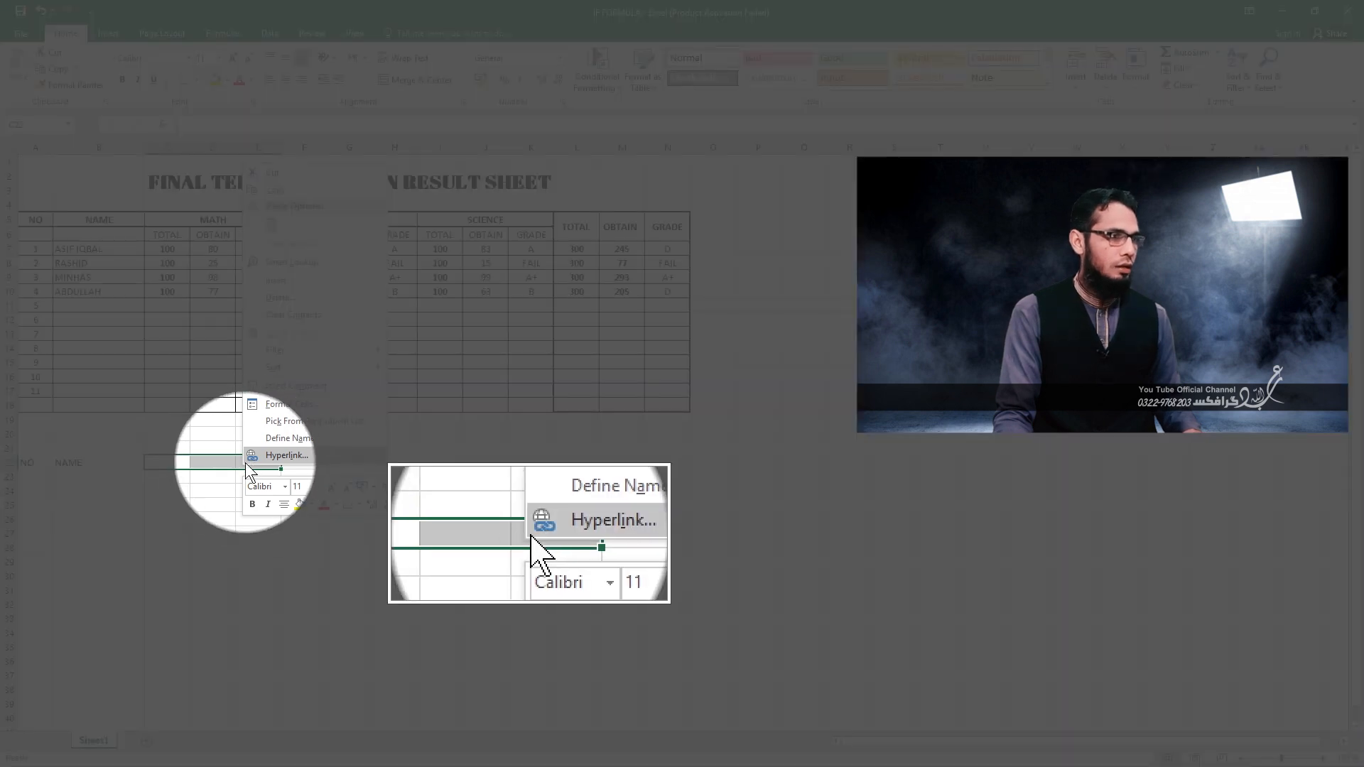
pyautogui.click(289, 404)
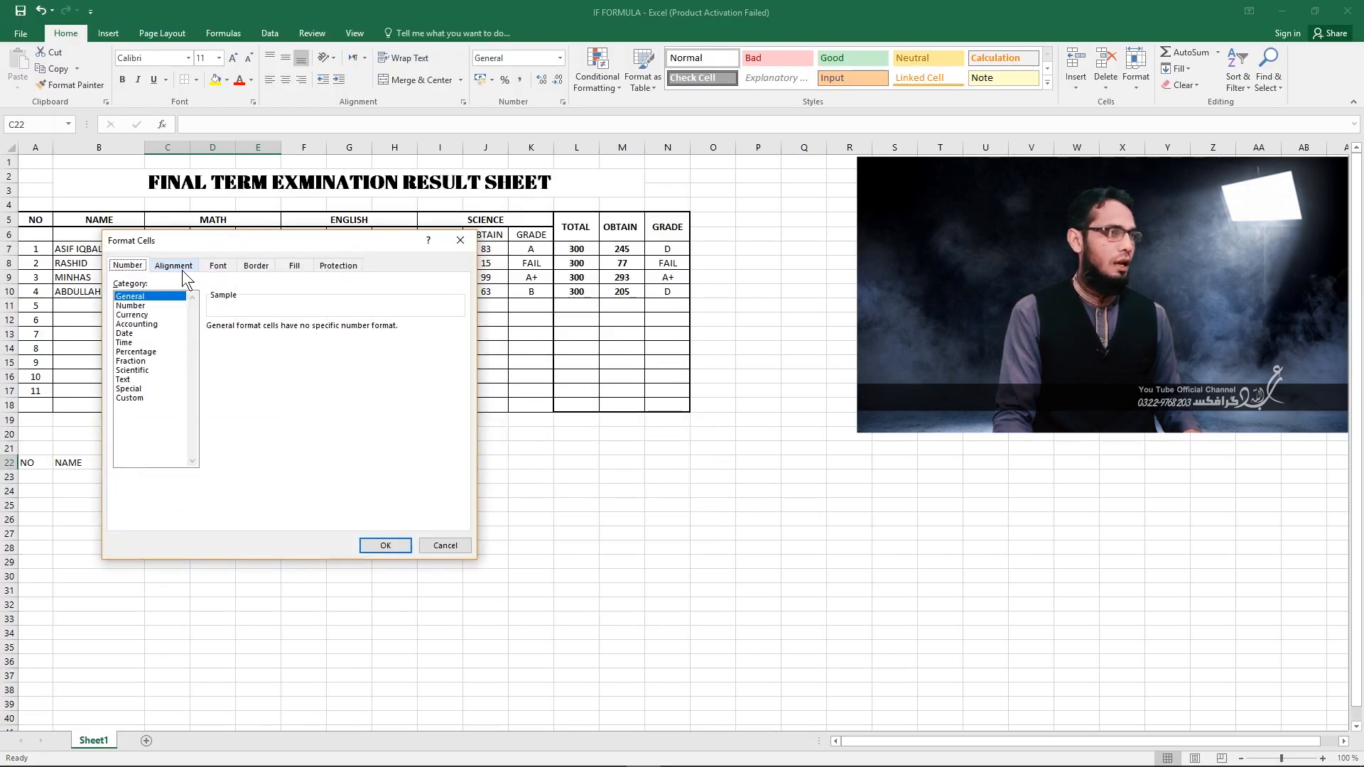
pyautogui.click(173, 265)
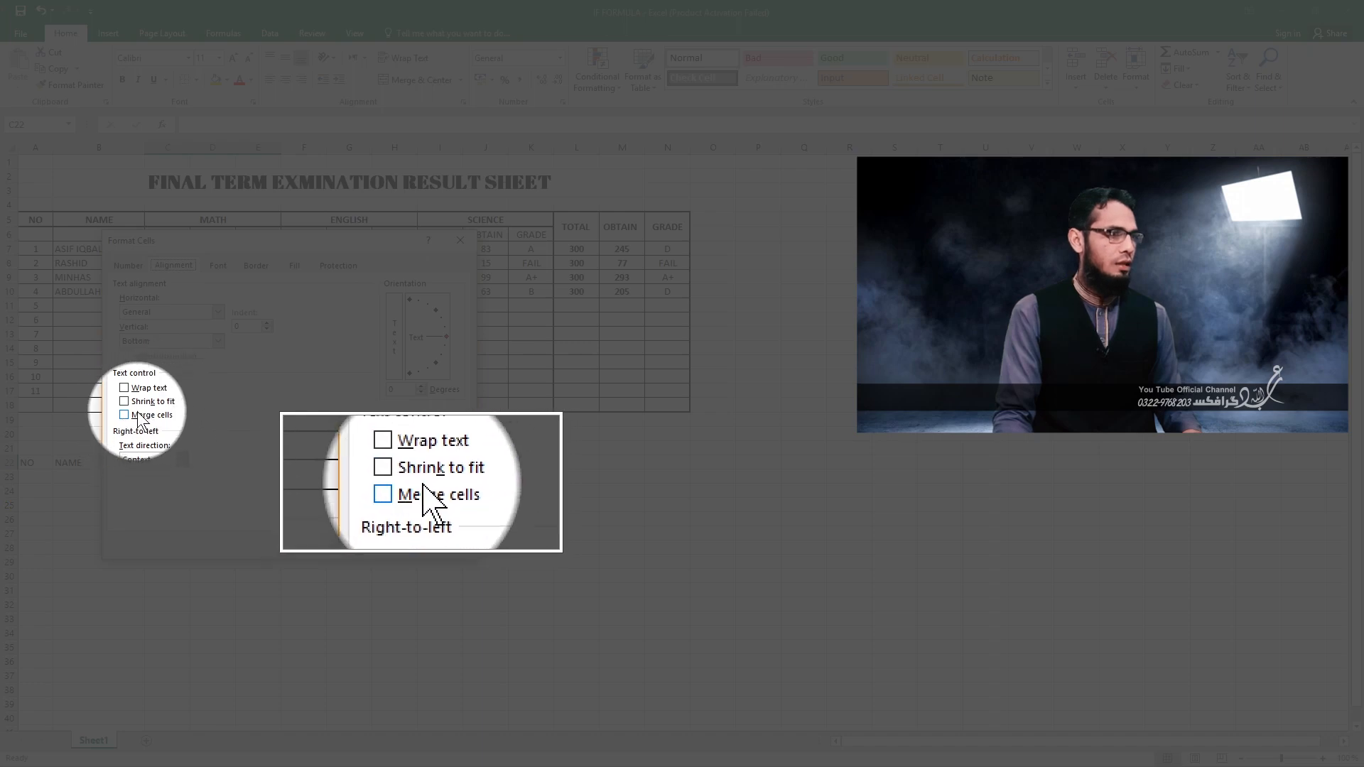
pyautogui.click(125, 415)
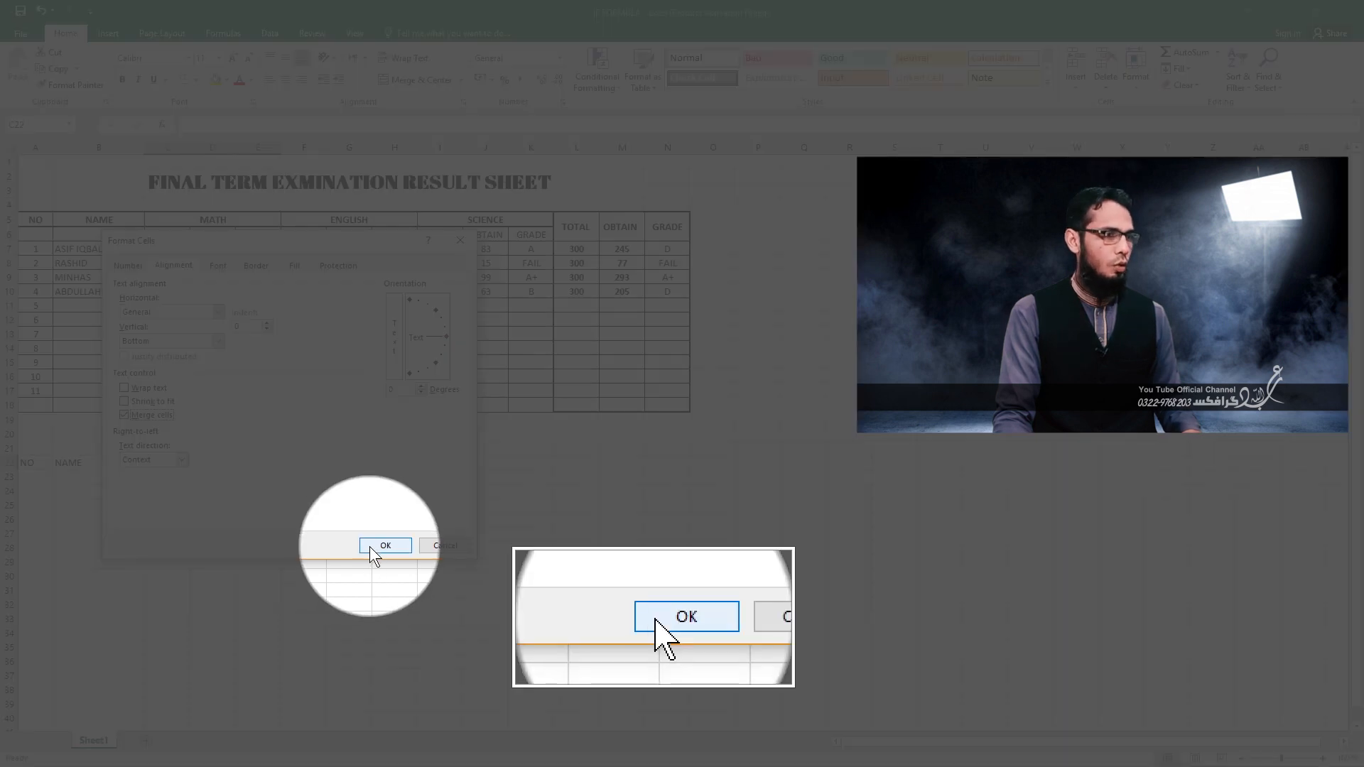
pyautogui.click(369, 545)
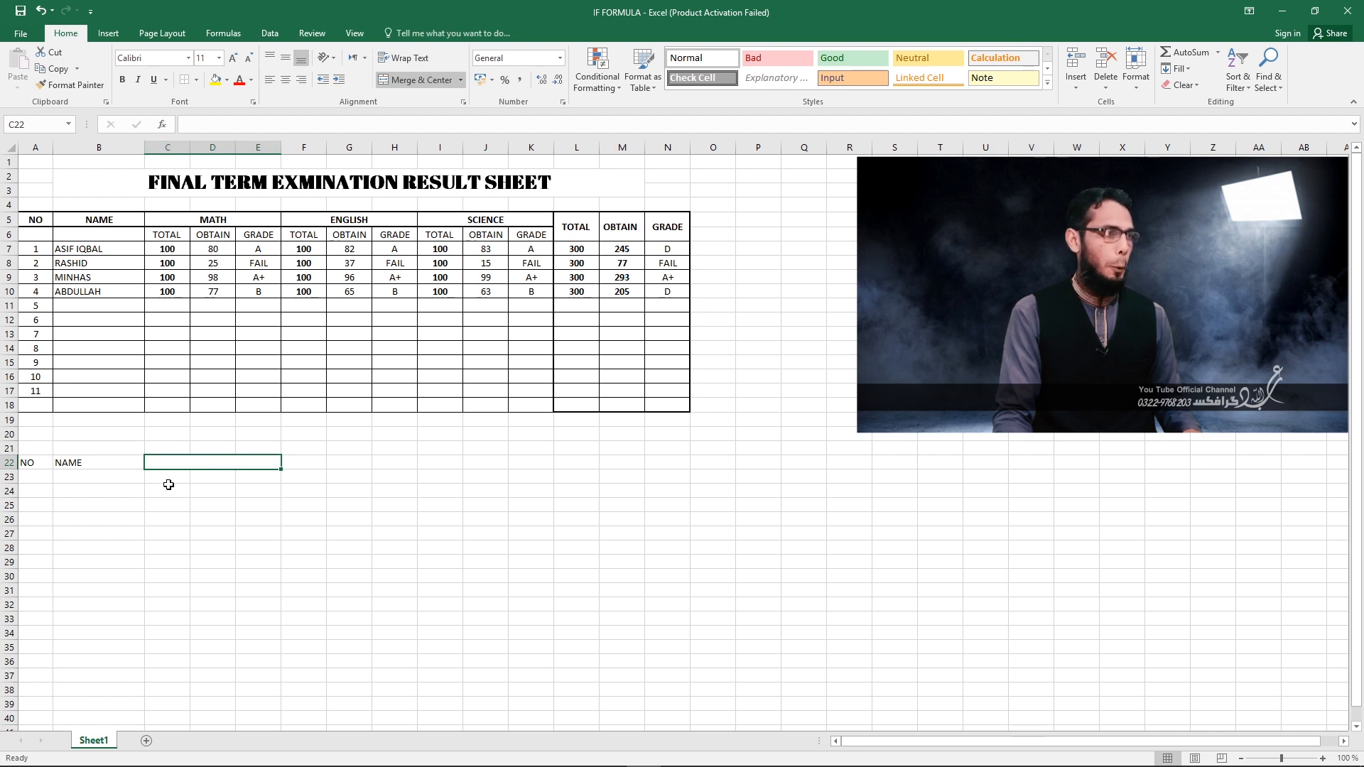
# Enter MATH in merged cell C22, with the subheadings TOTAL, OBTAINED and GRADE beneath it in C23:E23.
pyautogui.click(177, 462)
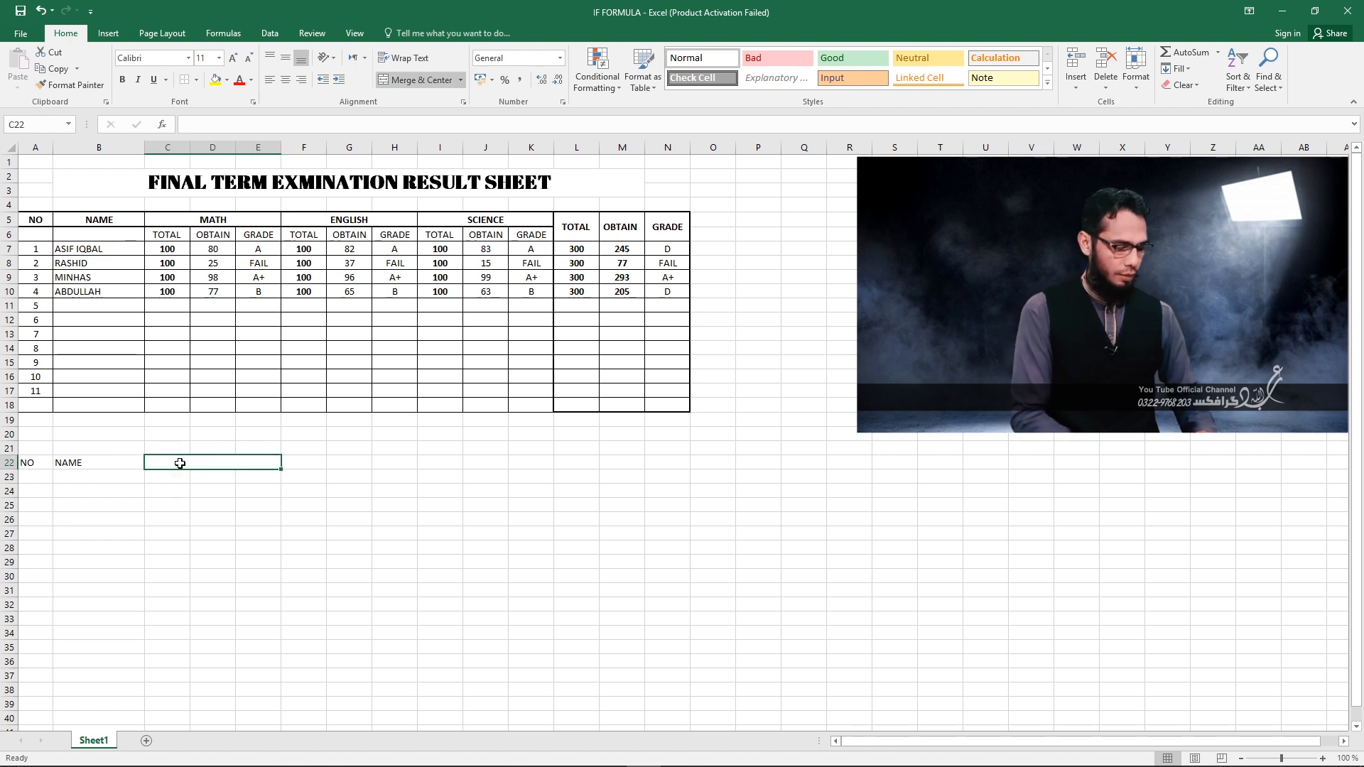
pyautogui.write('MATH')
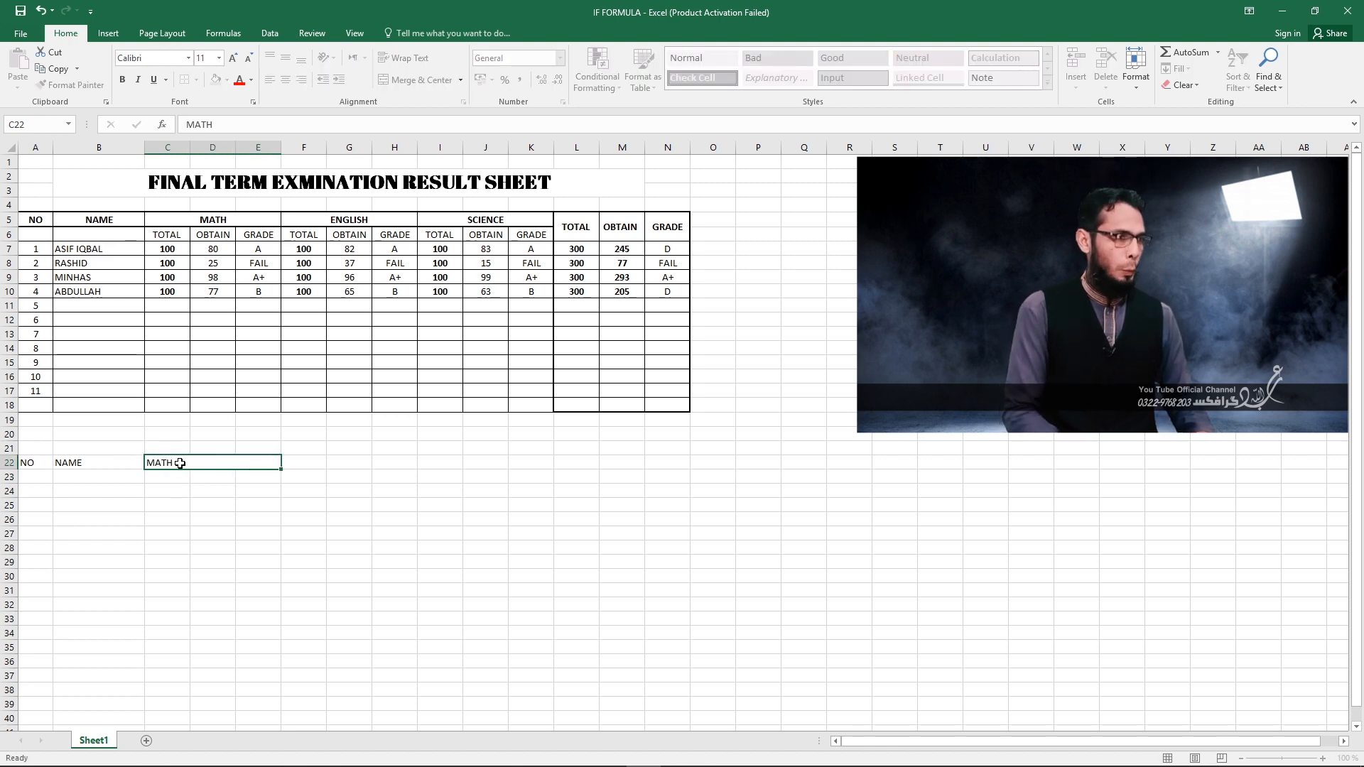
pyautogui.press('Return')
pyautogui.write('TOTAL')
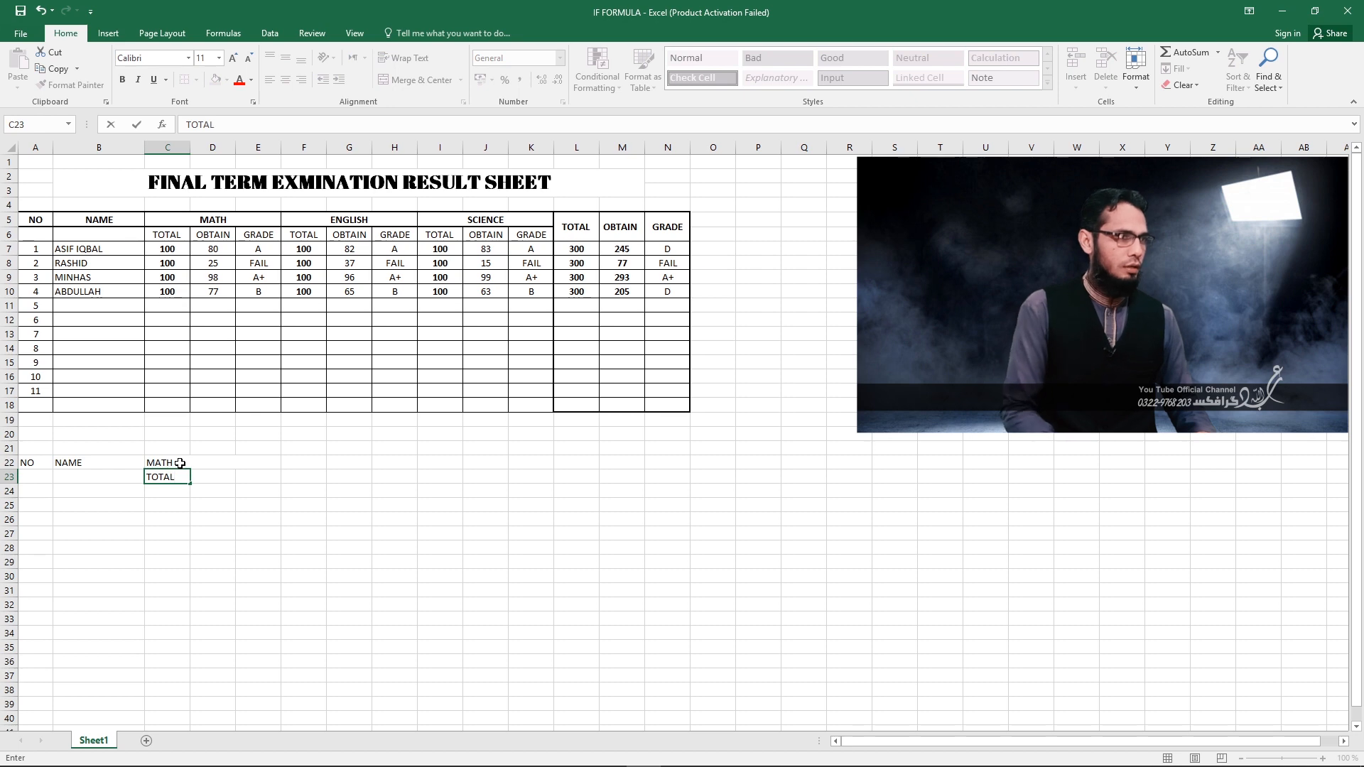
pyautogui.press('Tab')
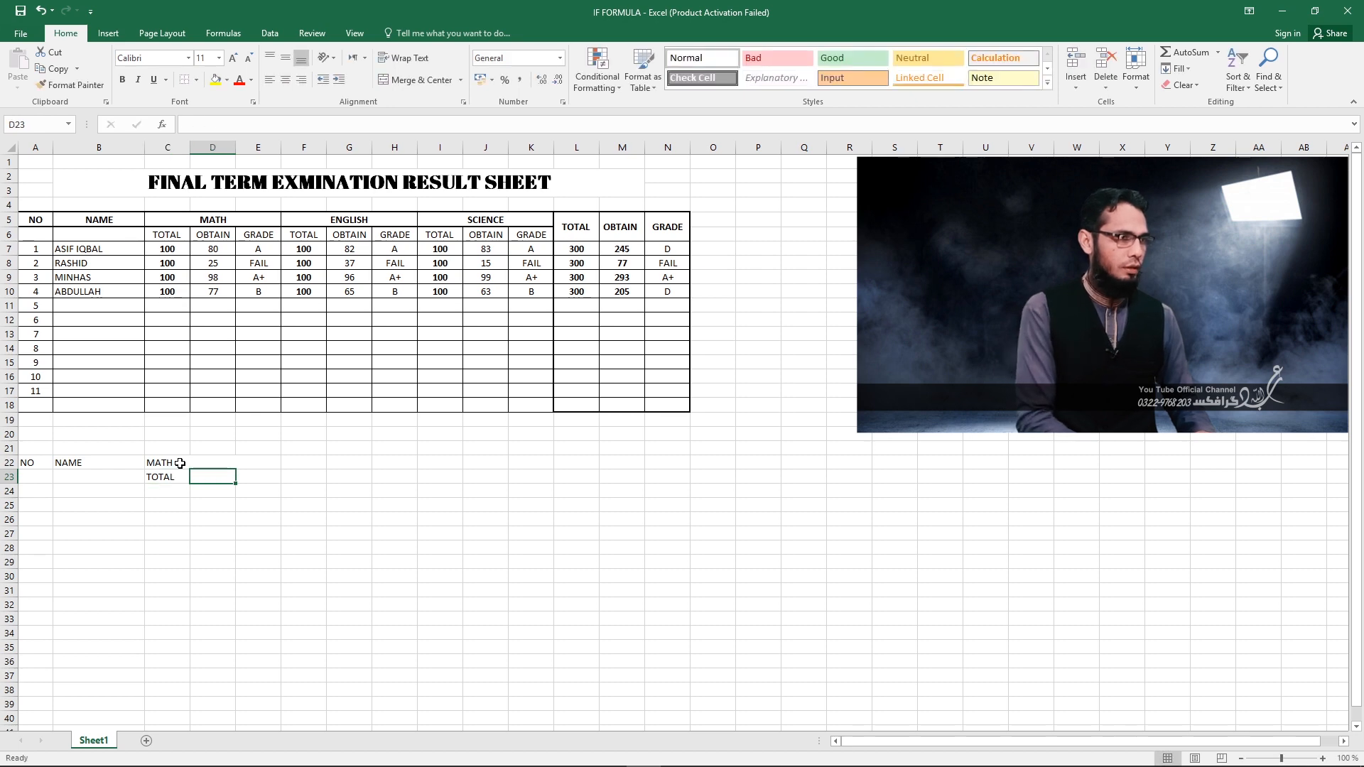
pyautogui.write('oBTAINED')
pyautogui.press('Tab')
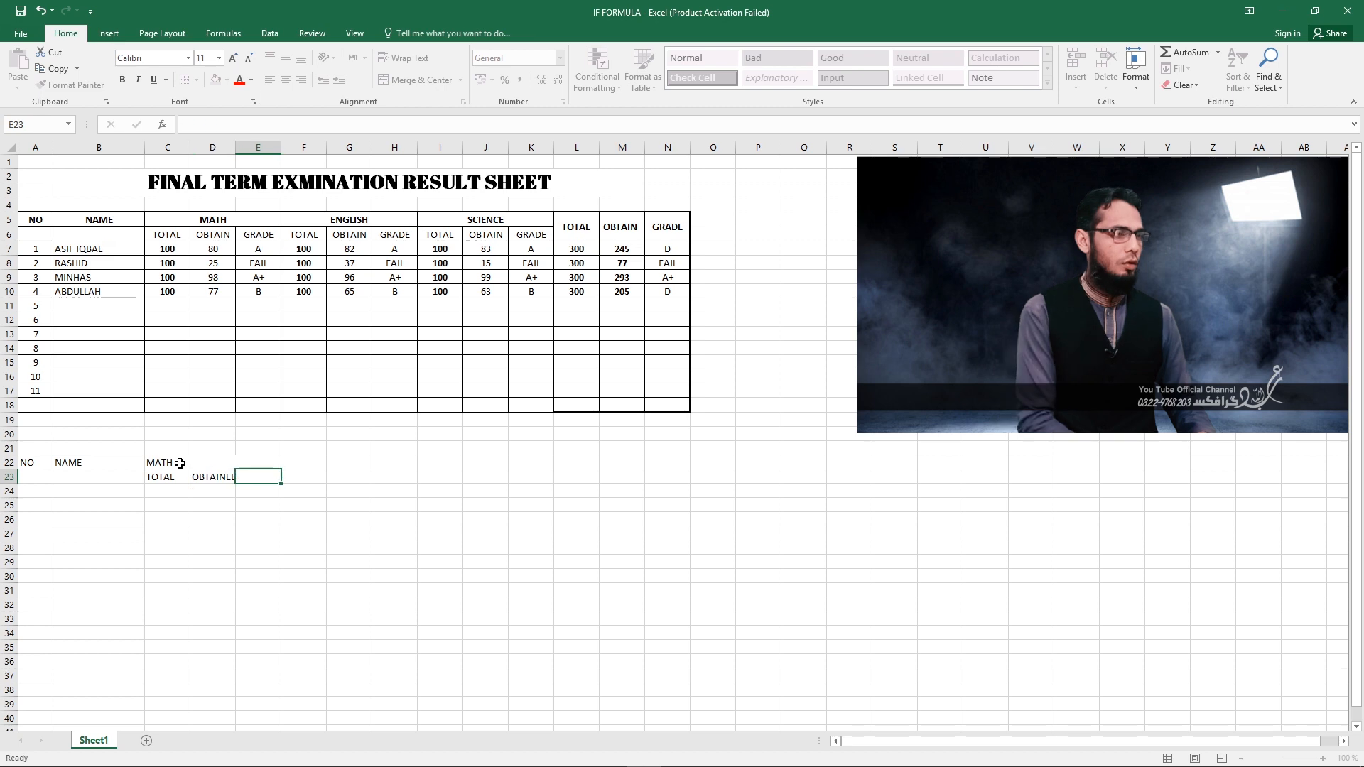
pyautogui.write('GRADE')
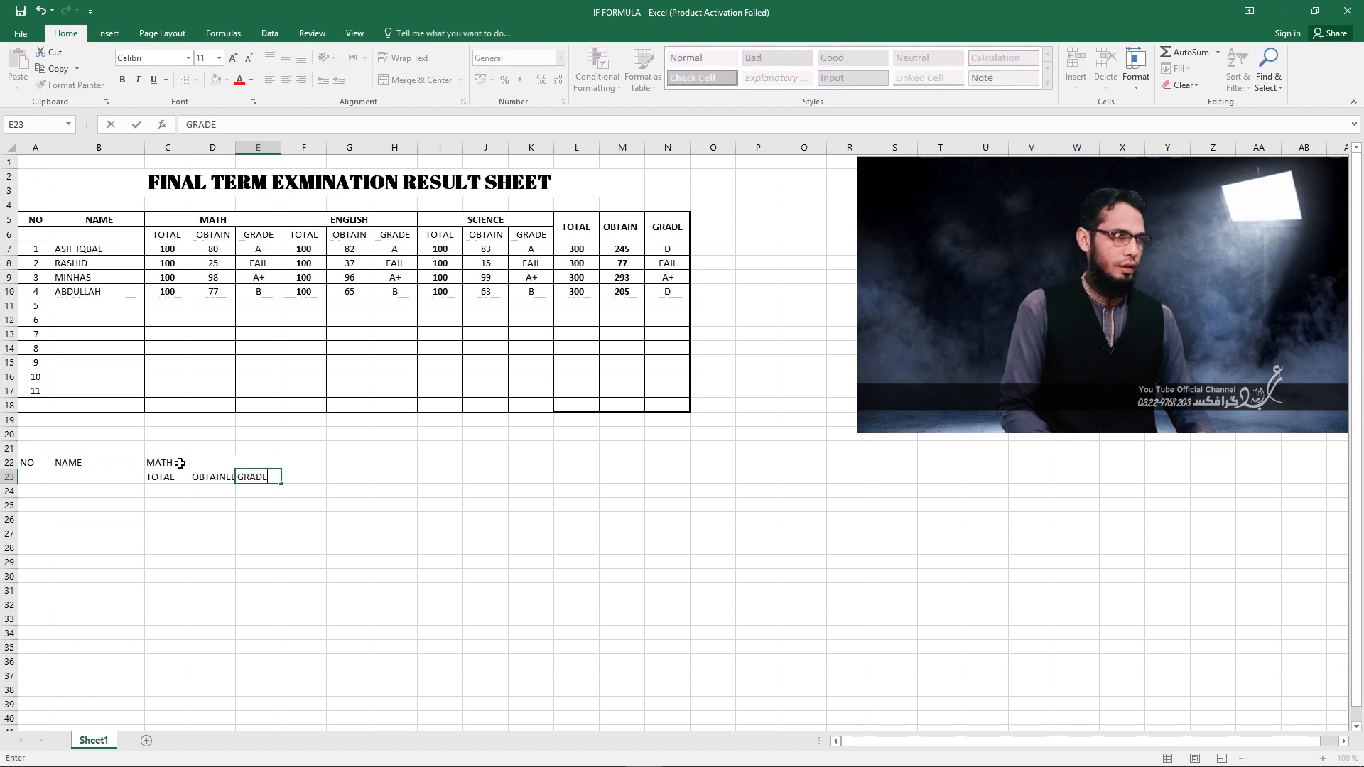
pyautogui.click(209, 464)
# Widen column D slightly so that the OBTAINED subheading fits in its cell.
pyautogui.click(213, 485)
pyautogui.click(213, 475)
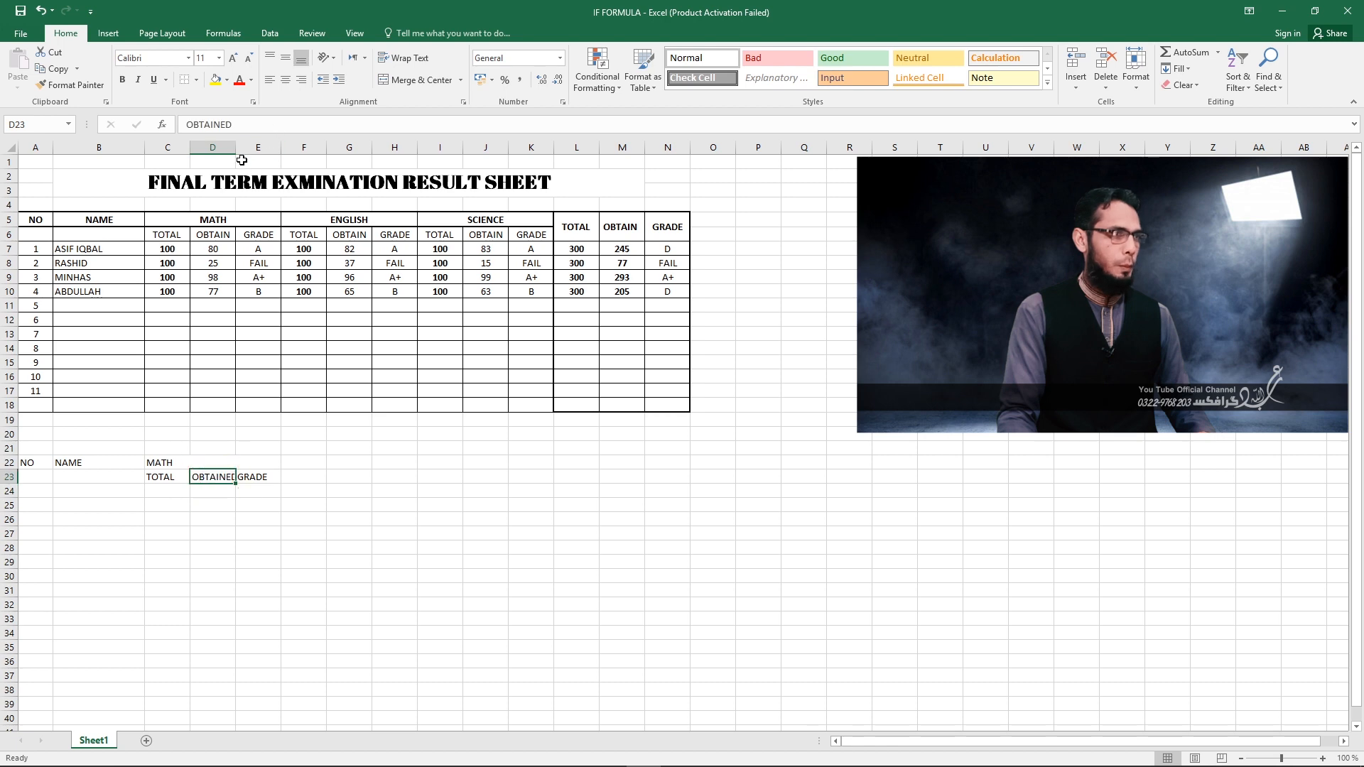
pyautogui.moveTo(237, 152); pyautogui.dragTo(243, 152)
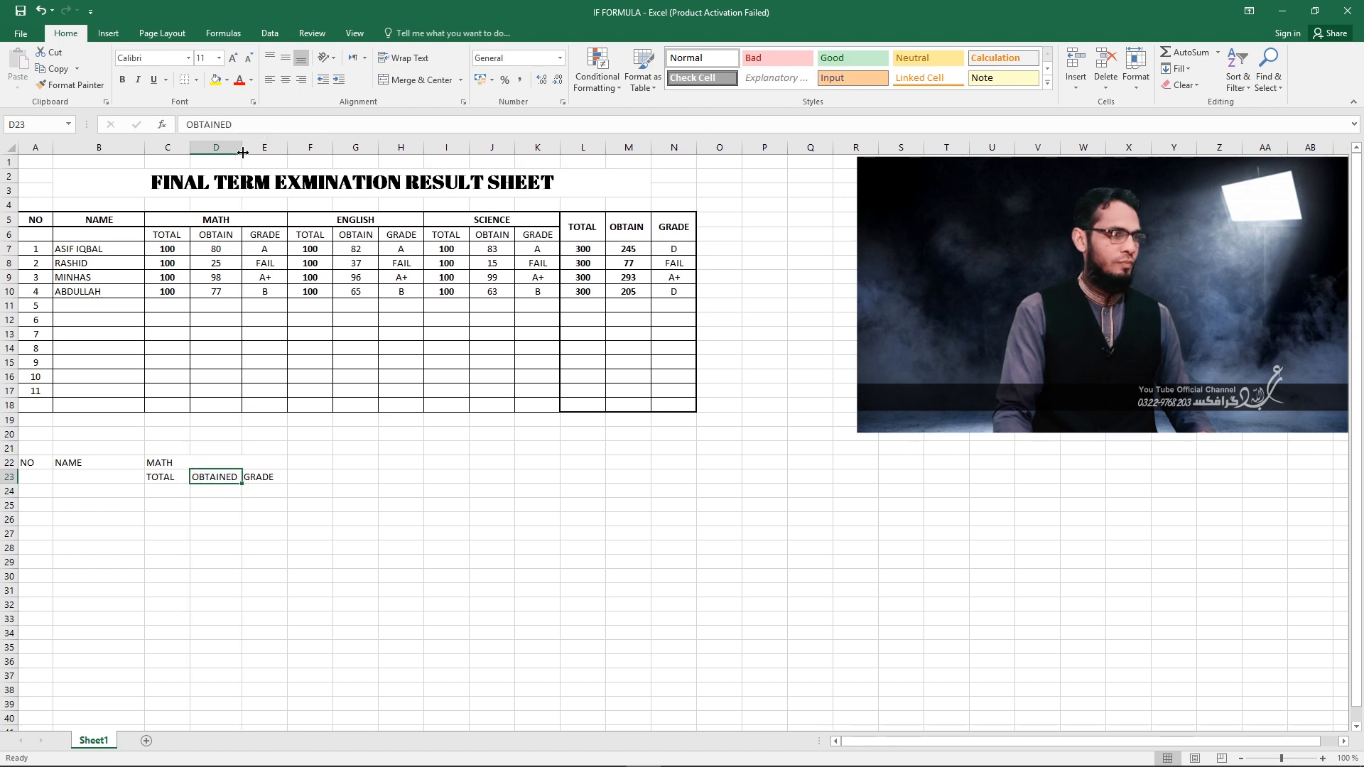
# Center the MATH heading horizontally in its merged cell and make it bold.
pyautogui.click(160, 462)
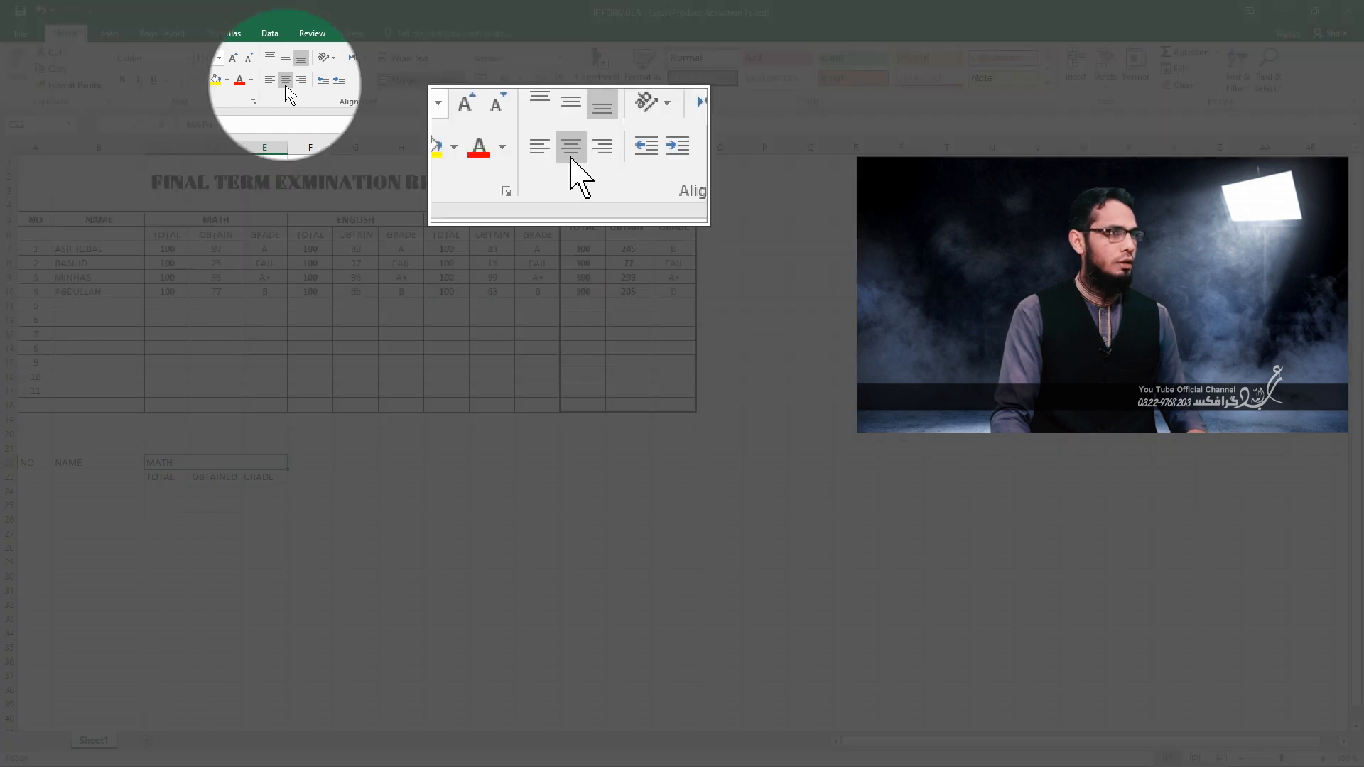
pyautogui.click(284, 80)
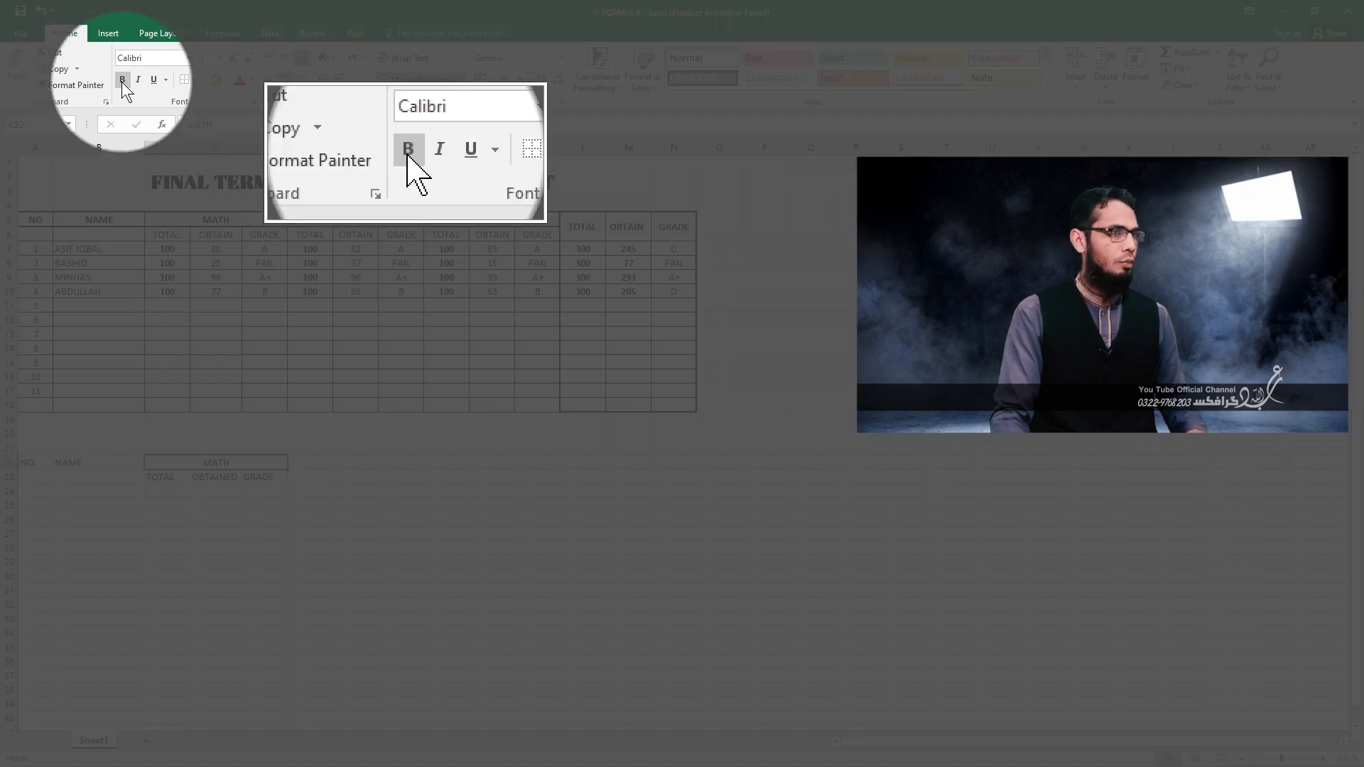
pyautogui.click(121, 82)
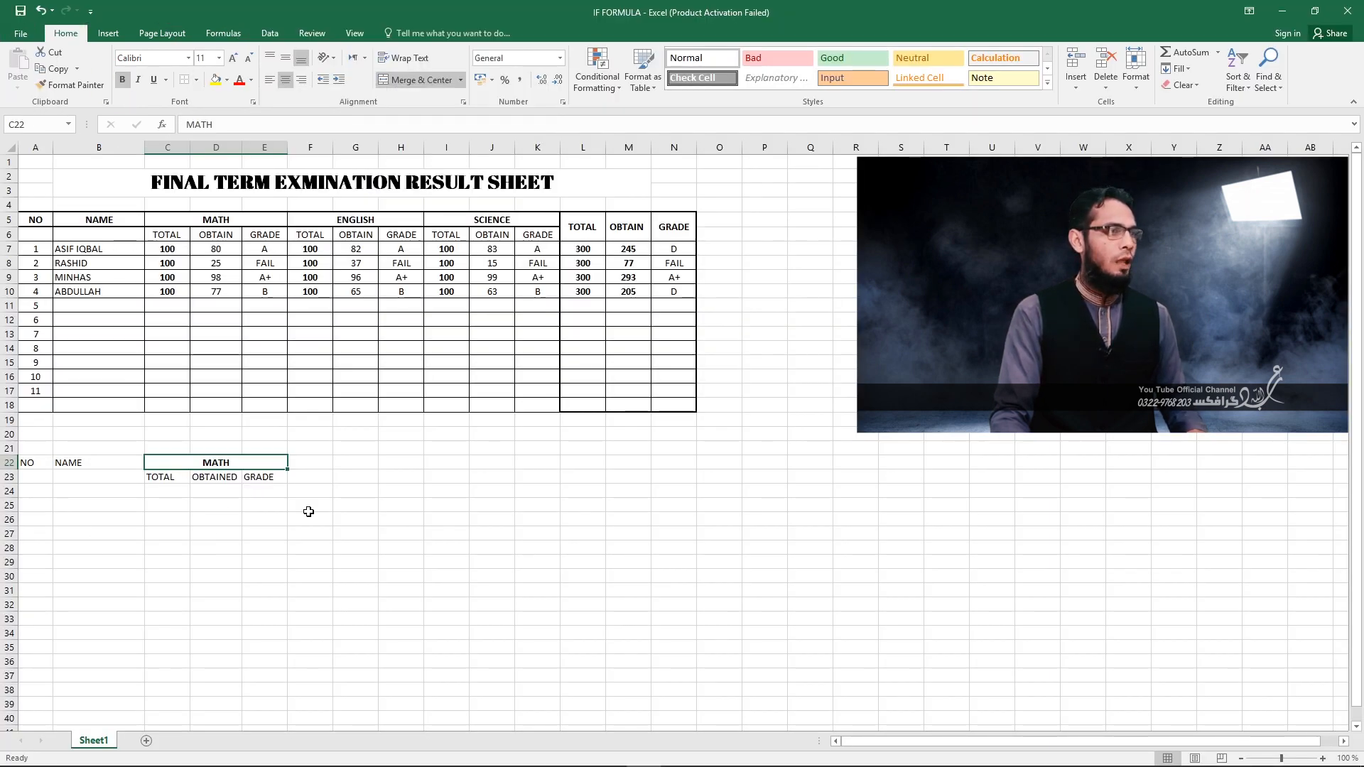
# Copy the MATH heading block C22:E23 and paste it at F22 and I22 for two more subjects.
pyautogui.moveTo(168, 458); pyautogui.dragTo(168, 472)
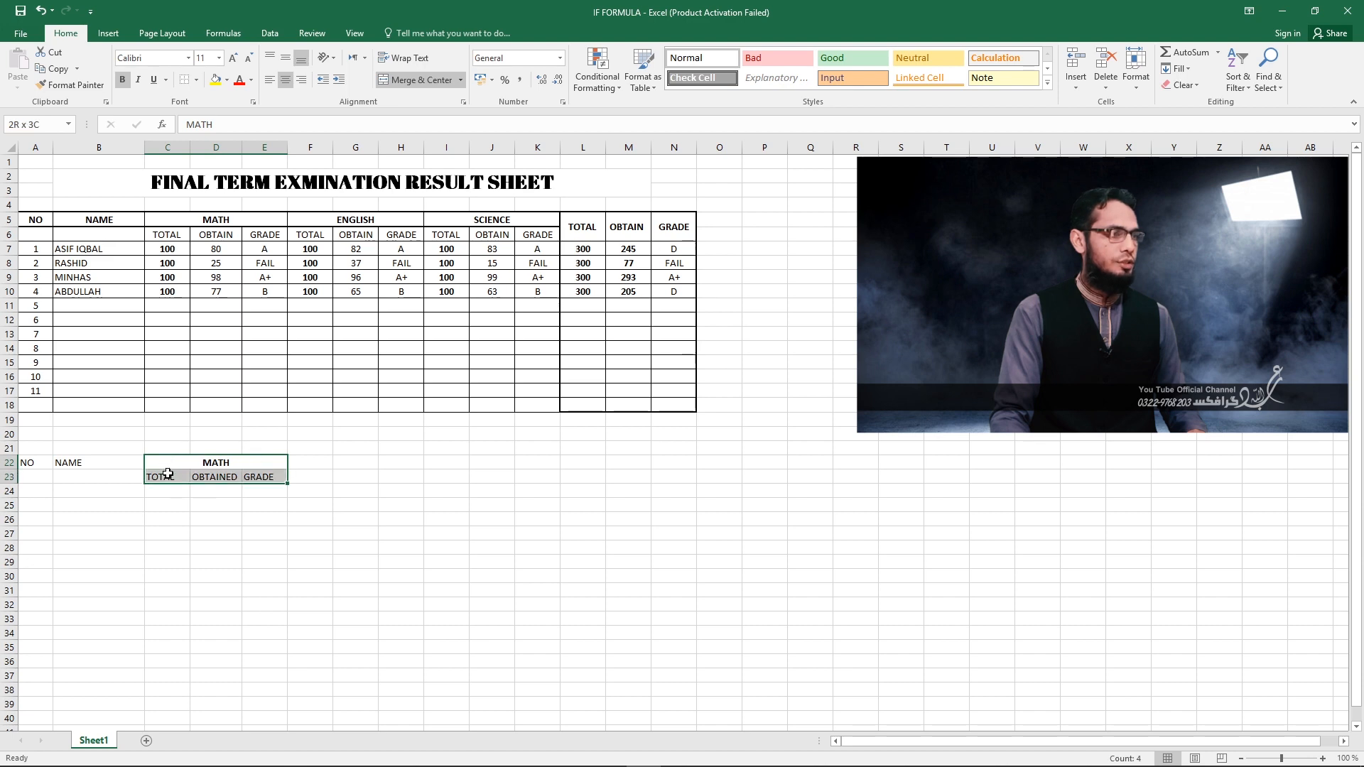
pyautogui.hotkey('ctrl', 'c')
pyautogui.hotkey('ctrl', 'c')
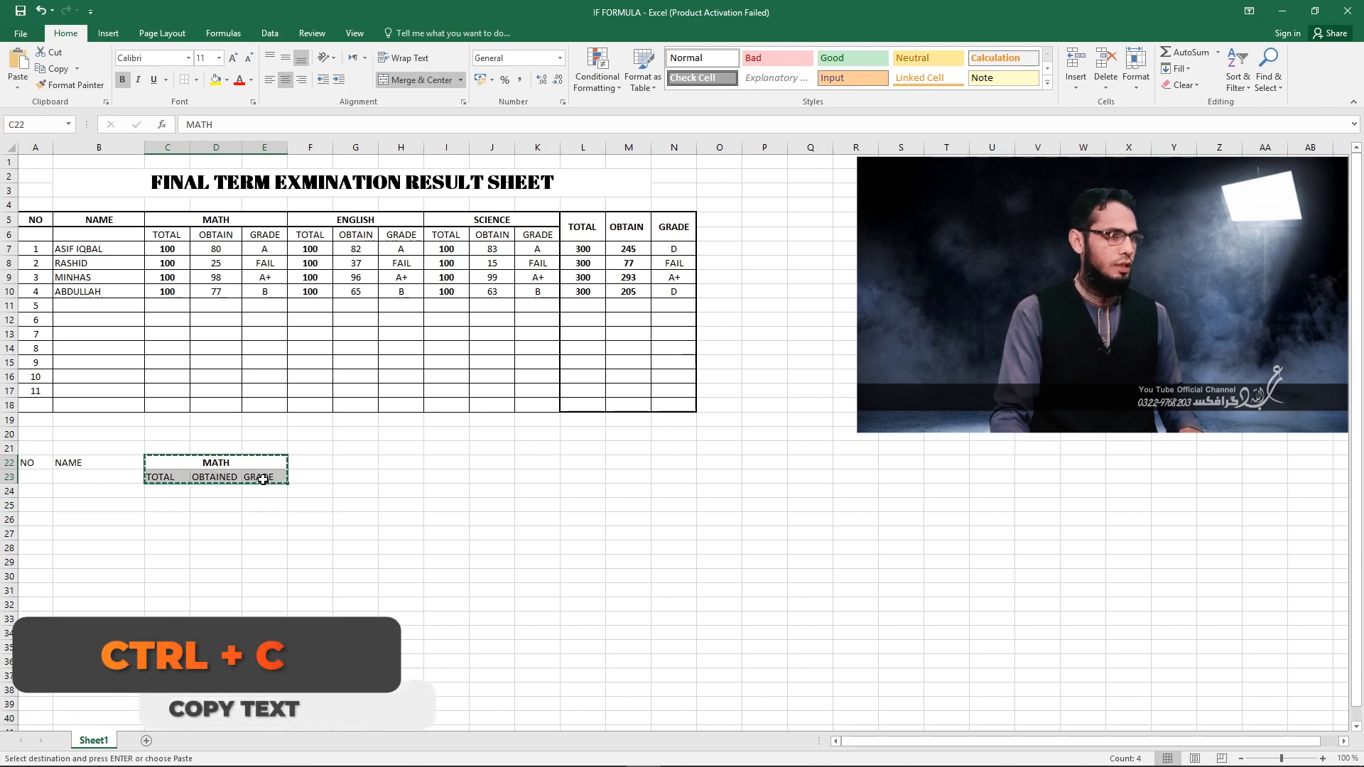
pyautogui.click(313, 465)
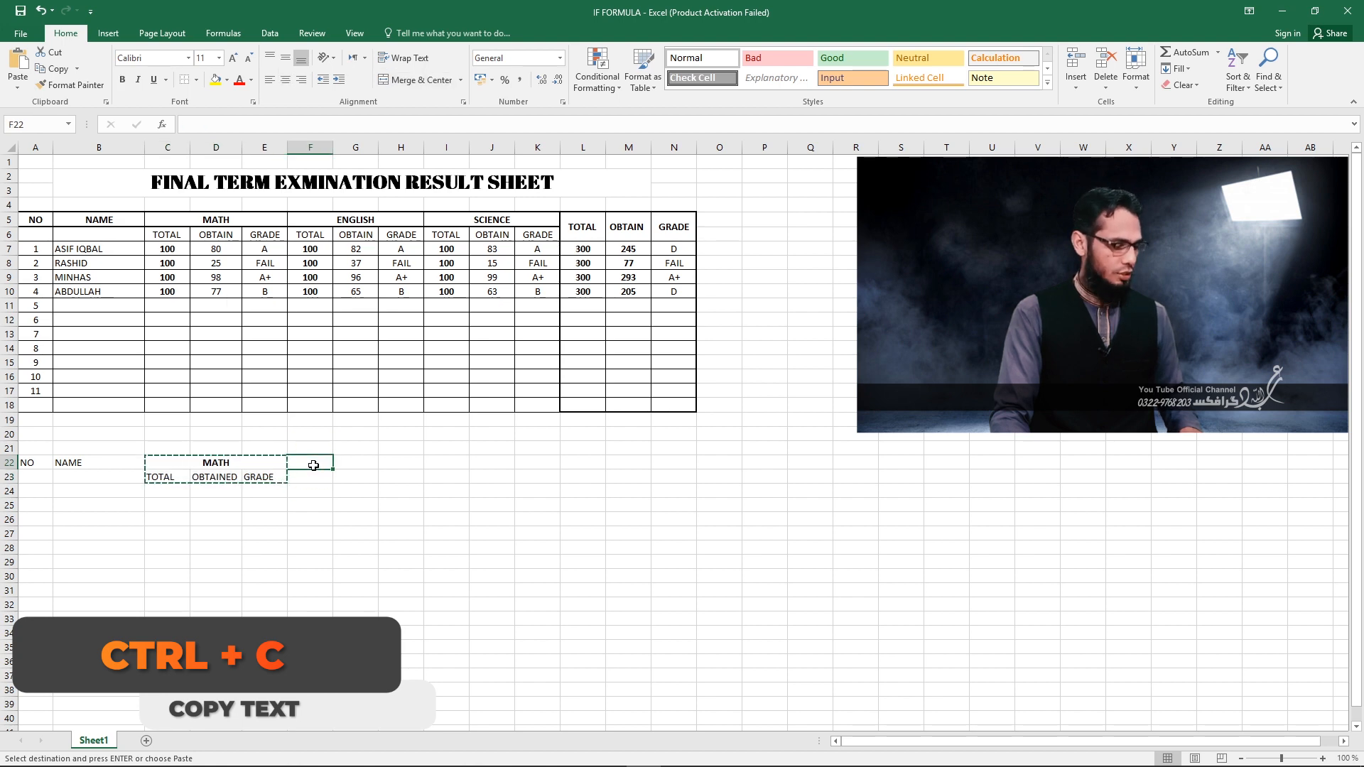
pyautogui.hotkey('ctrl', 'v')
pyautogui.click(444, 465)
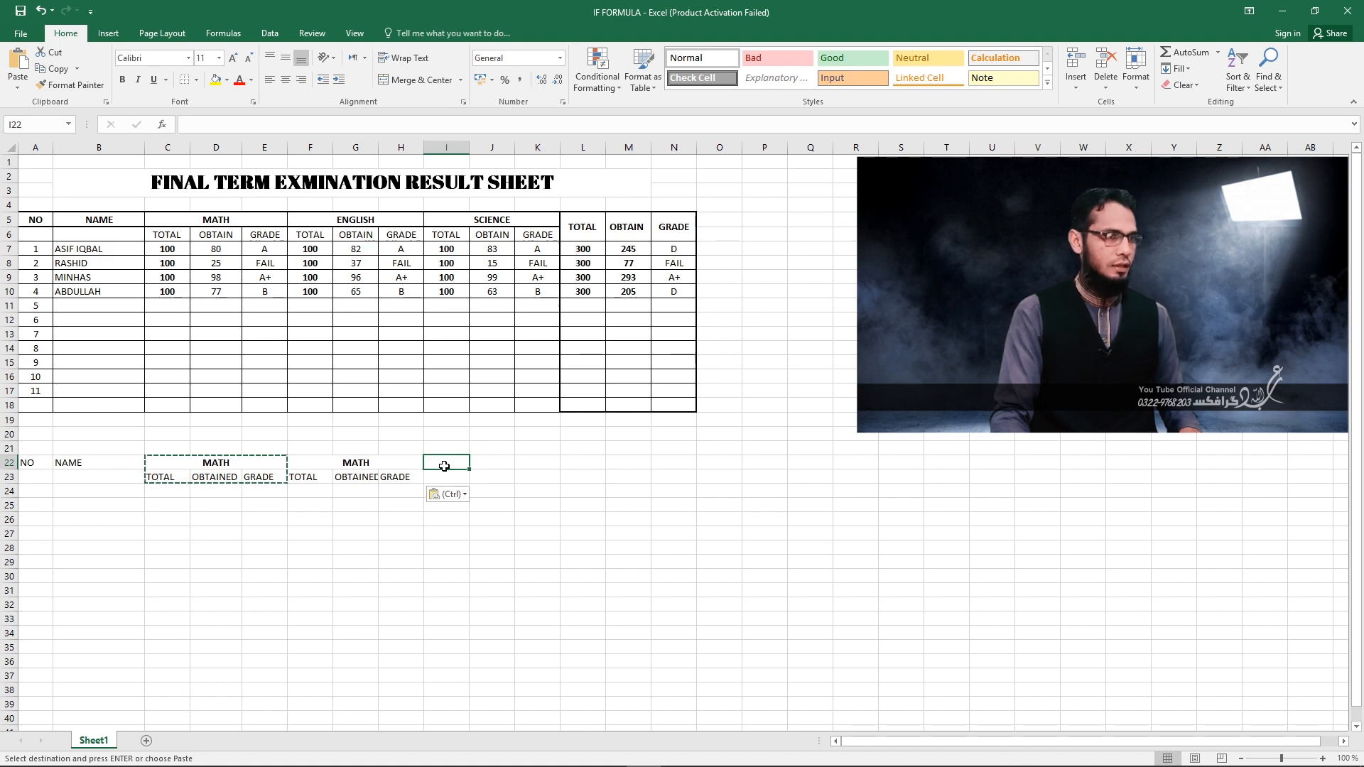
pyautogui.hotkey('ctrl', 'v')
# Replace the copied MATH heading in merged cell F22 with ENGLISH.
pyautogui.click(343, 463)
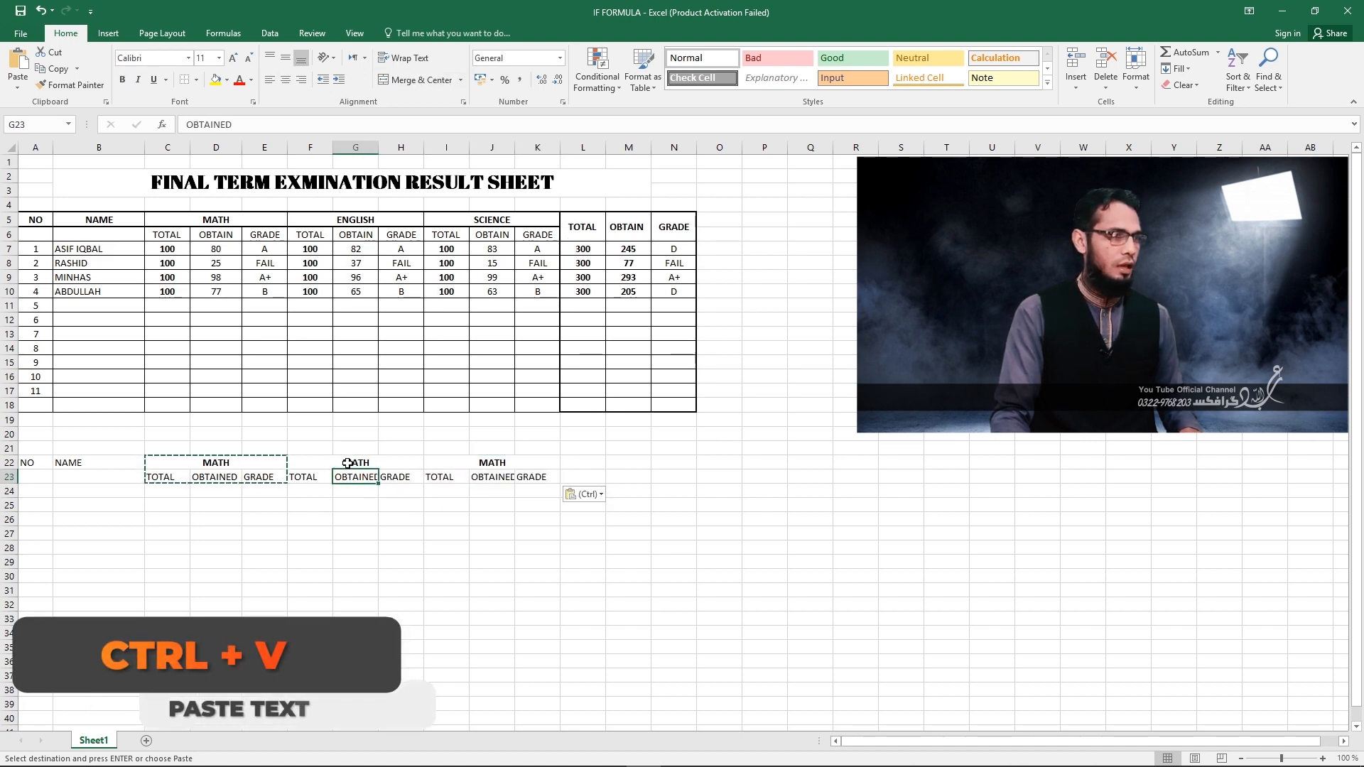
pyautogui.doubleClick(341, 463)
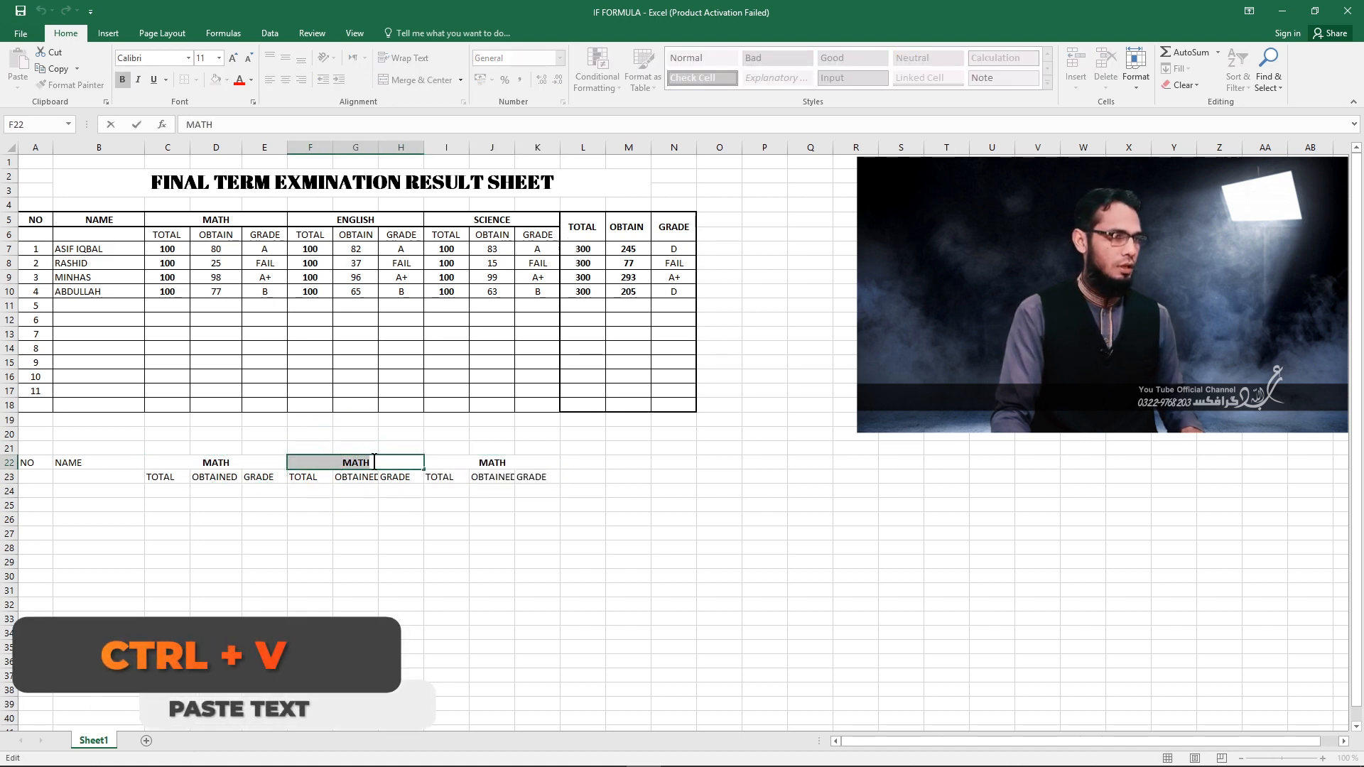
pyautogui.doubleClick(343, 463)
pyautogui.write('ENGG')
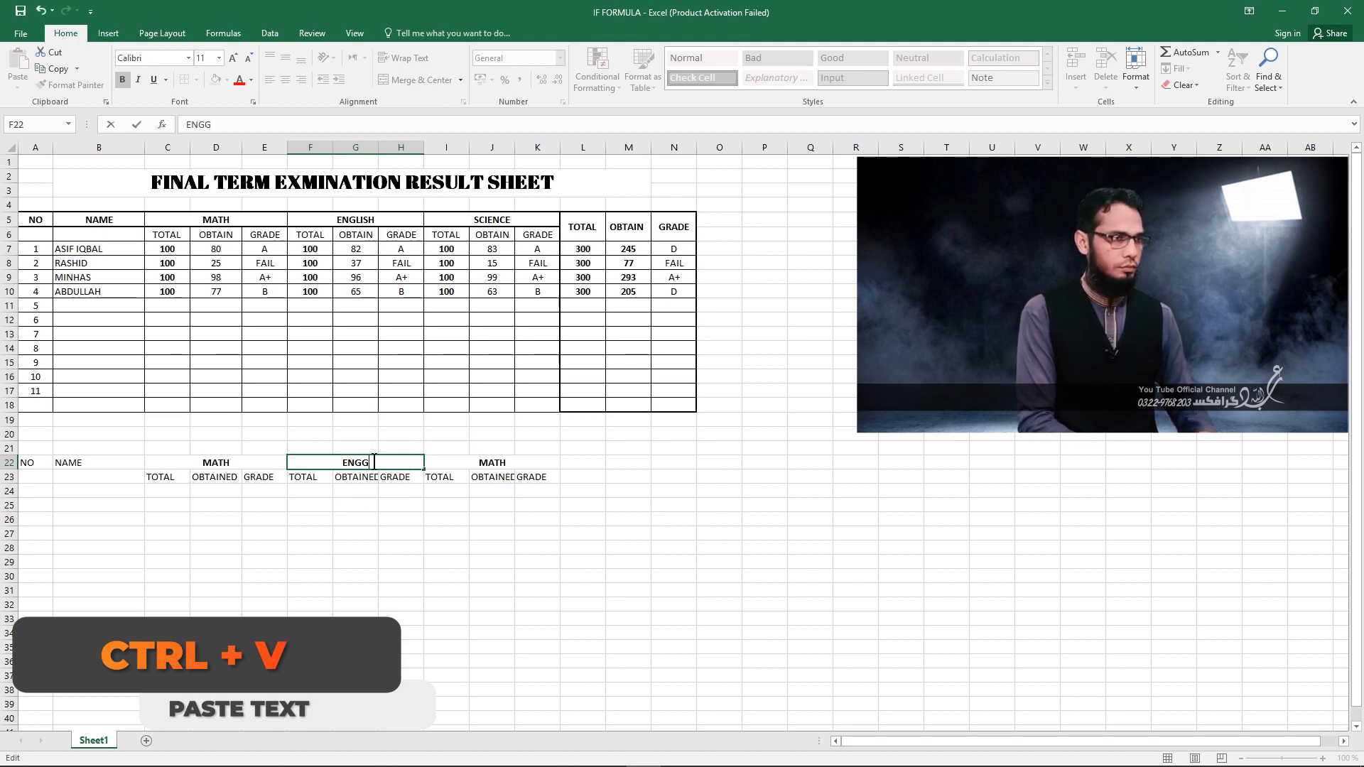
pyautogui.press('BackSpace')
pyautogui.write('LISH')
pyautogui.press('Return')
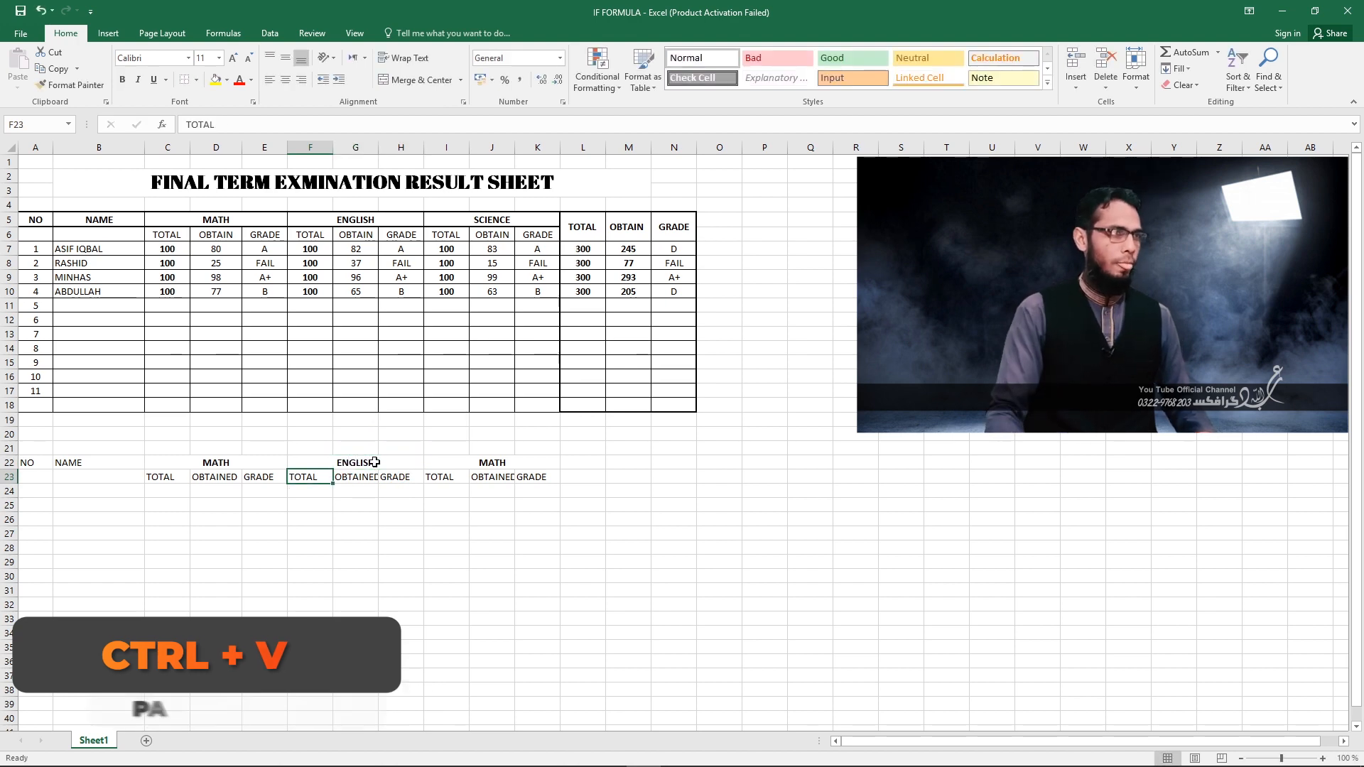
# Replace the copied MATH heading in merged cell I22 with SCIENCE.
pyautogui.click(485, 463)
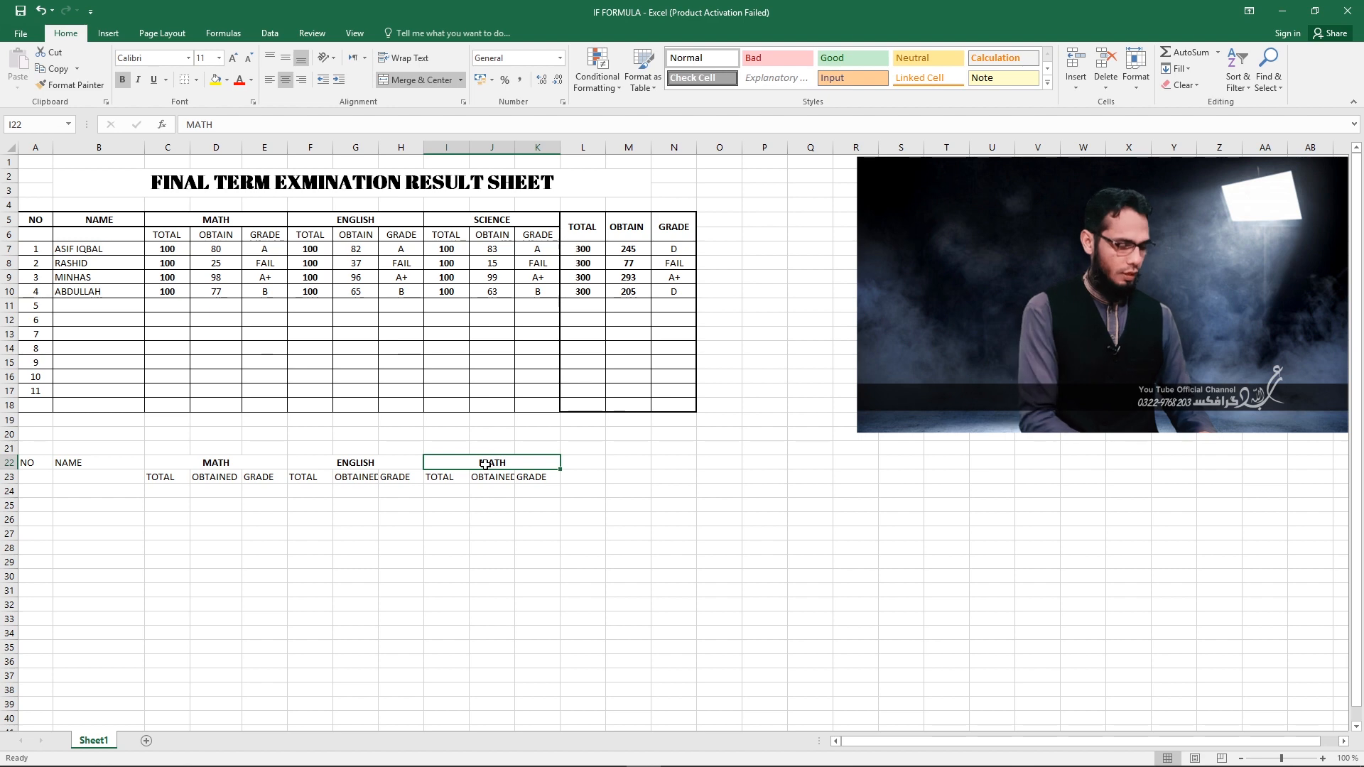
pyautogui.write('SCIENCE')
pyautogui.press('Return')
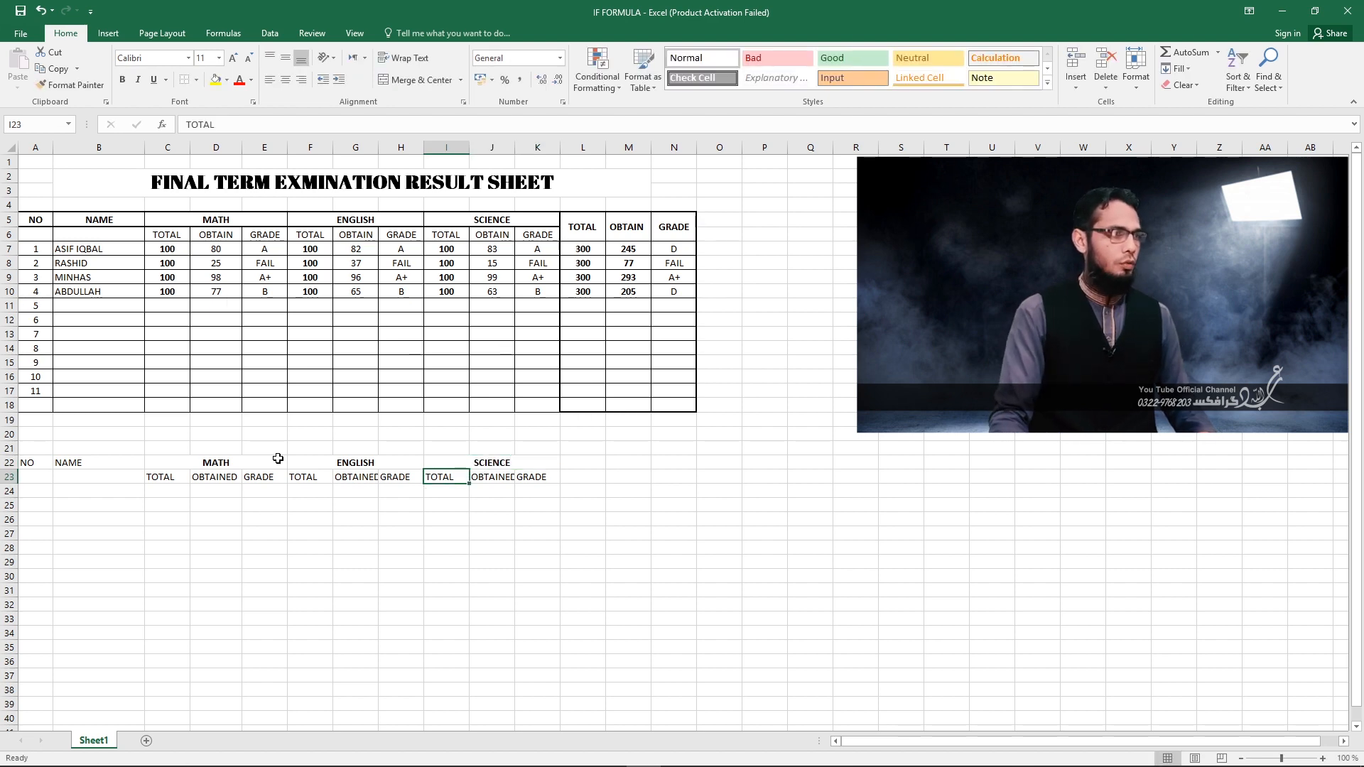
# Merge cells L22 and L23 into one cell using the Format Cells alignment options.
pyautogui.click(579, 463)
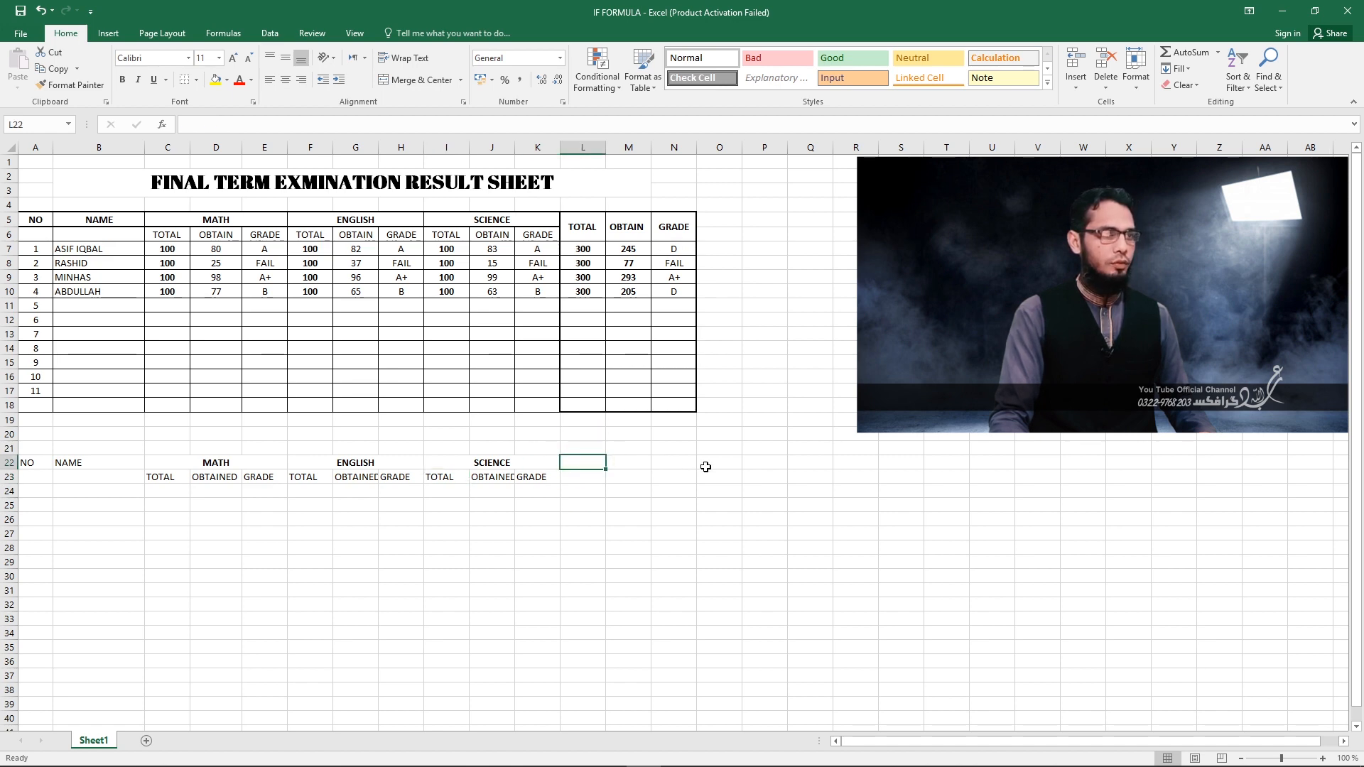
pyautogui.moveTo(583, 469); pyautogui.dragTo(583, 475)
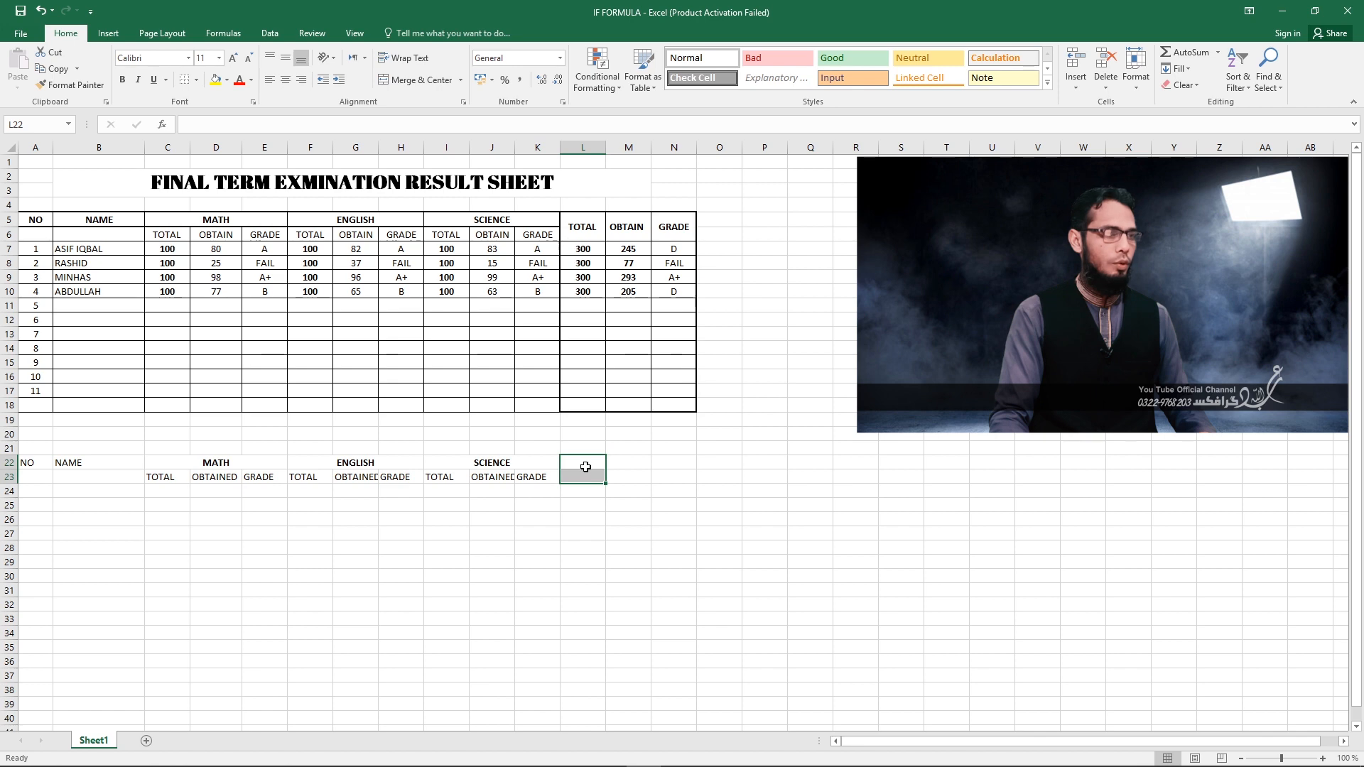
pyautogui.rightClick(585, 467)
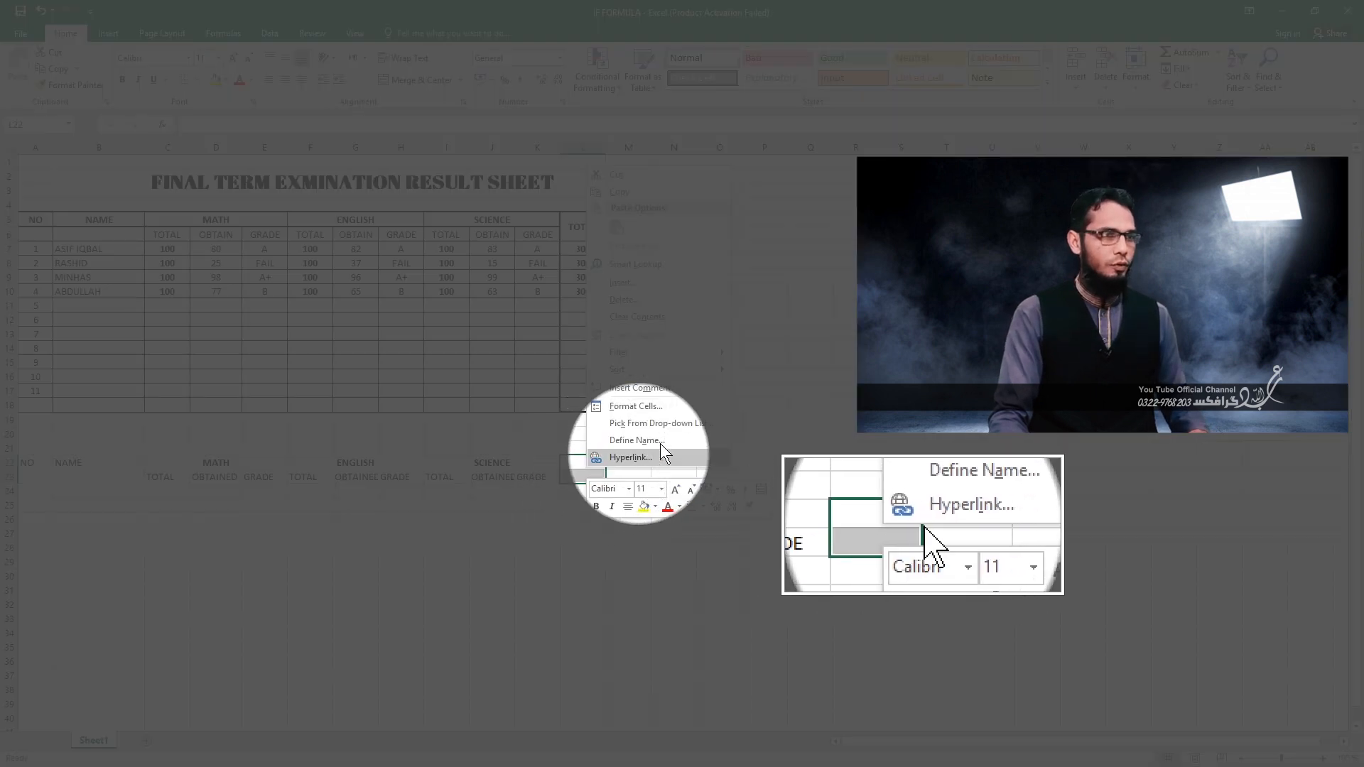
pyautogui.click(637, 407)
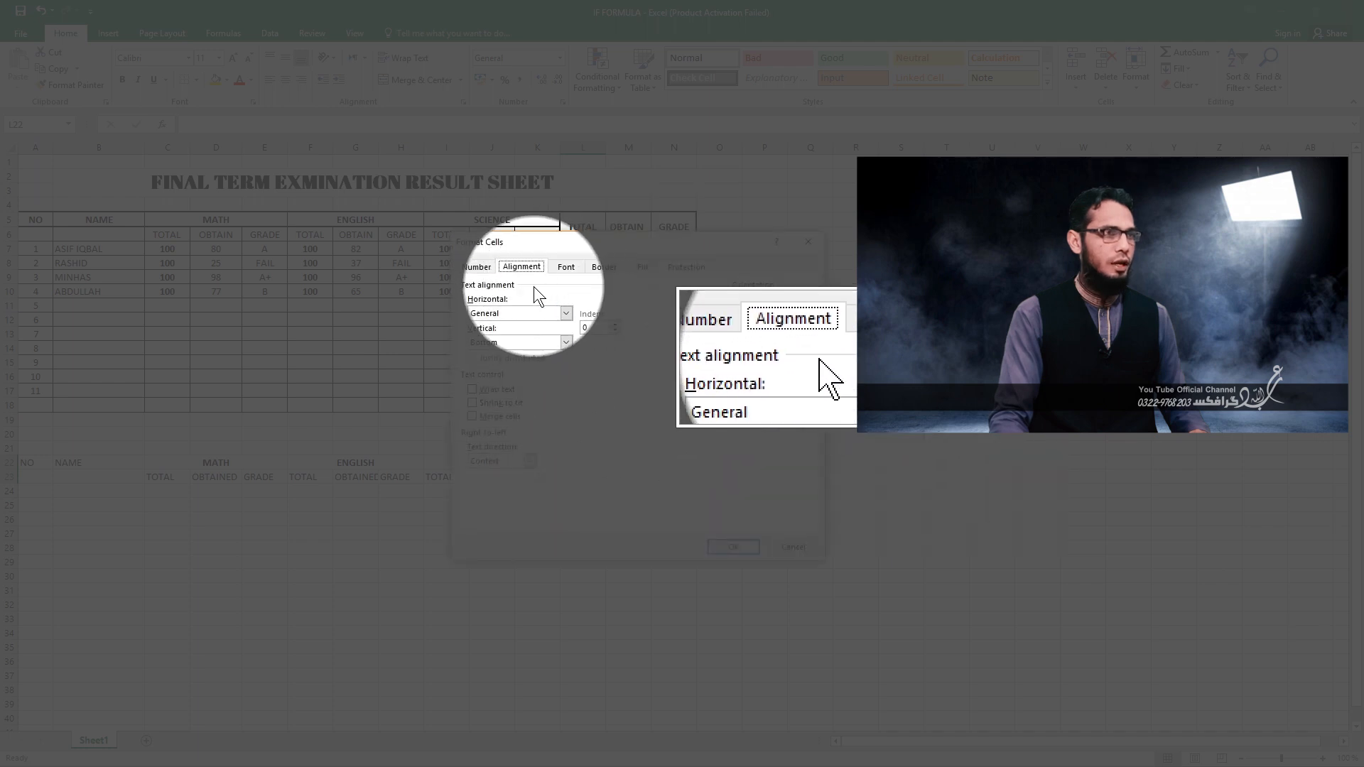
pyautogui.click(472, 416)
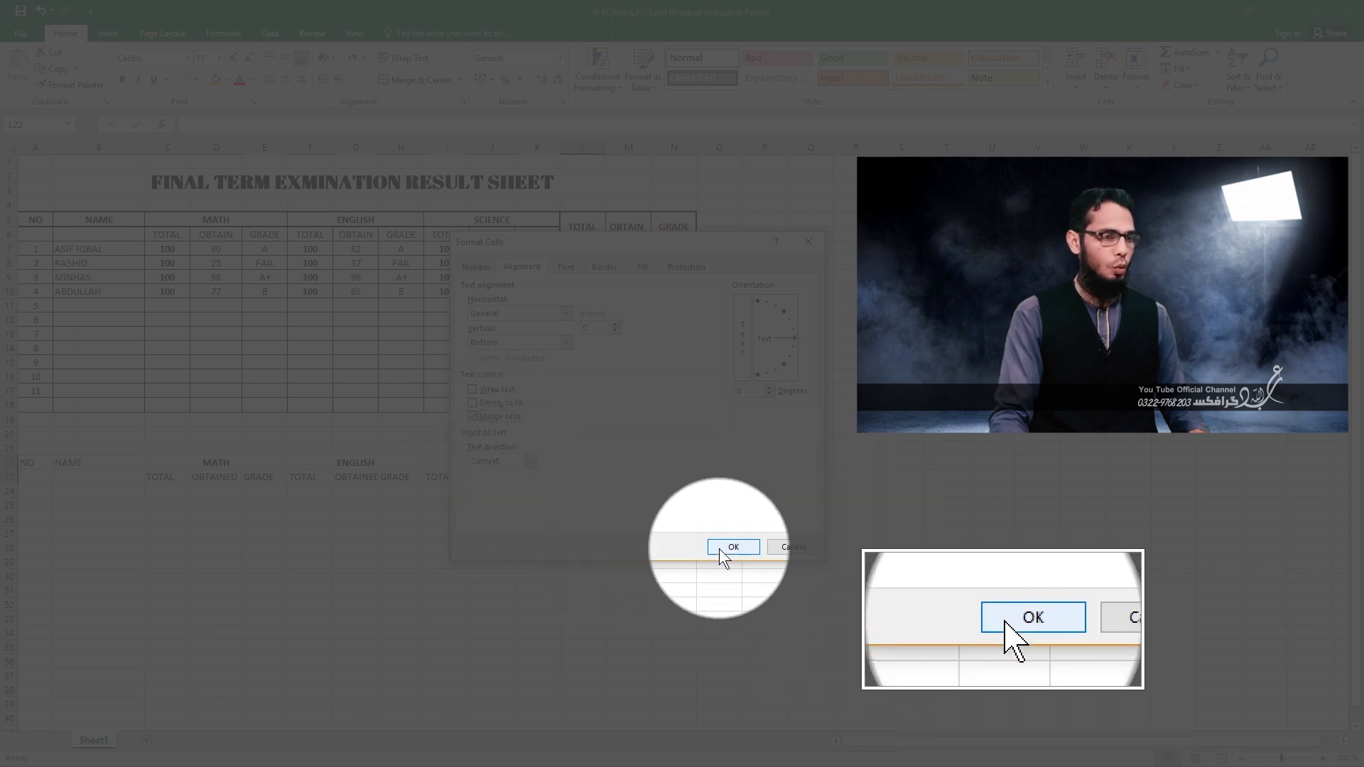
pyautogui.click(726, 547)
pyautogui.click(610, 534)
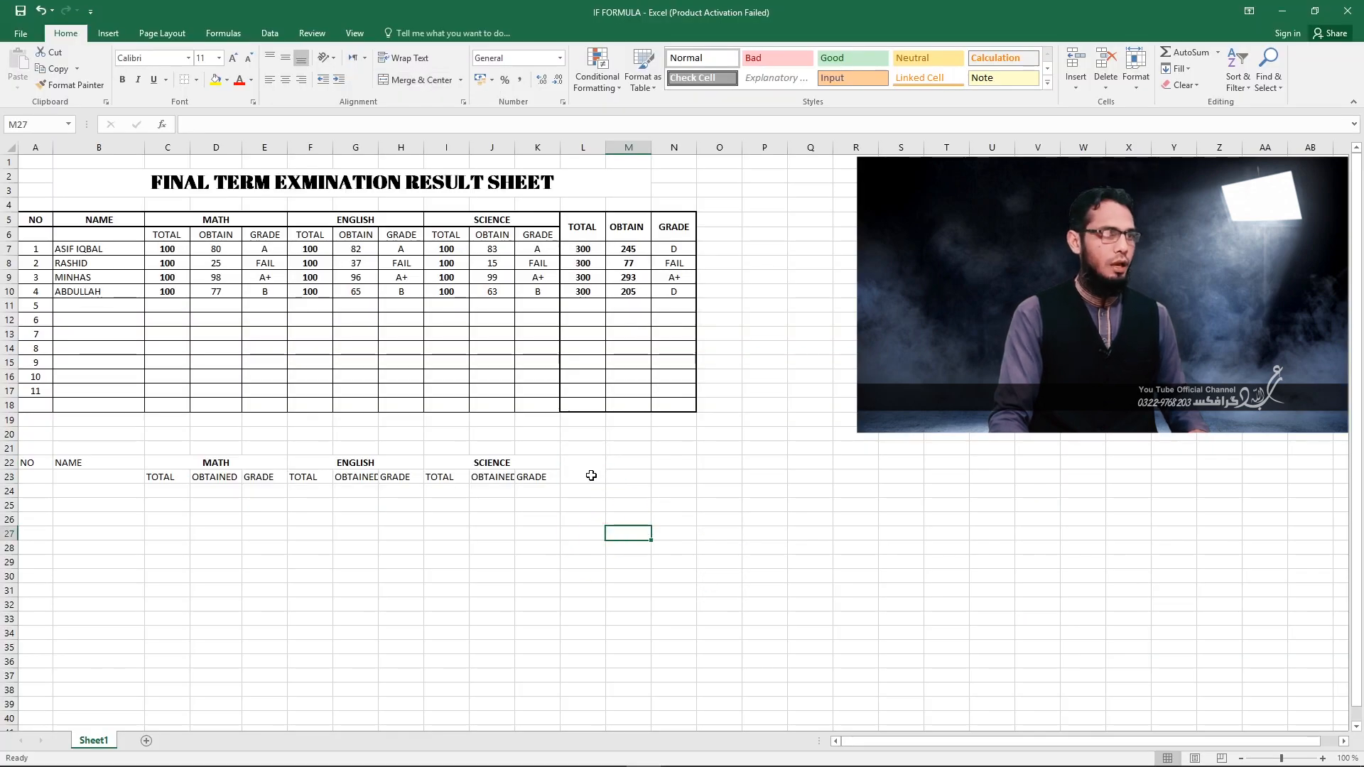
# Enter the heading TOTAL in the merged cell L22.
pyautogui.click(595, 475)
pyautogui.write('TOTAL')
pyautogui.click(581, 568)
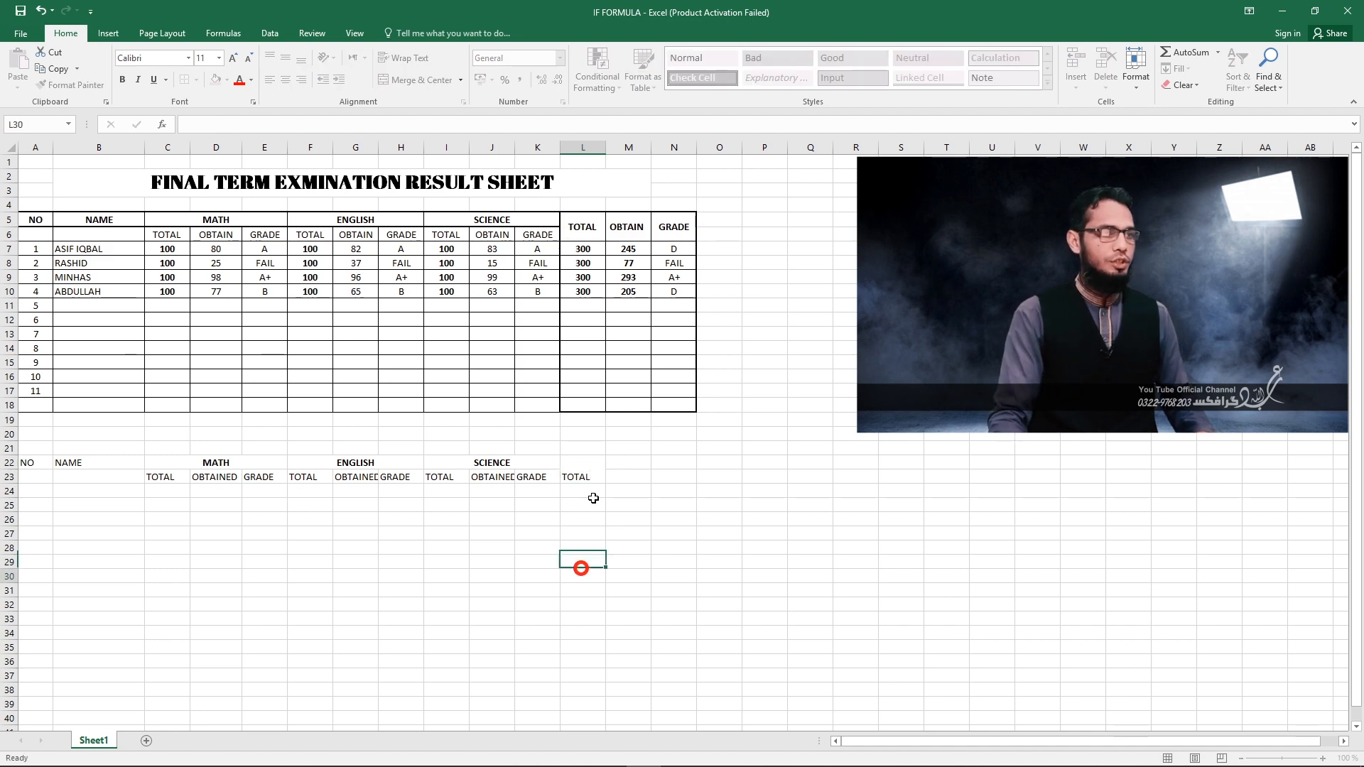
# Center the TOTAL heading in L22 vertically and horizontally within its merged cell and make it bold.
pyautogui.click(575, 478)
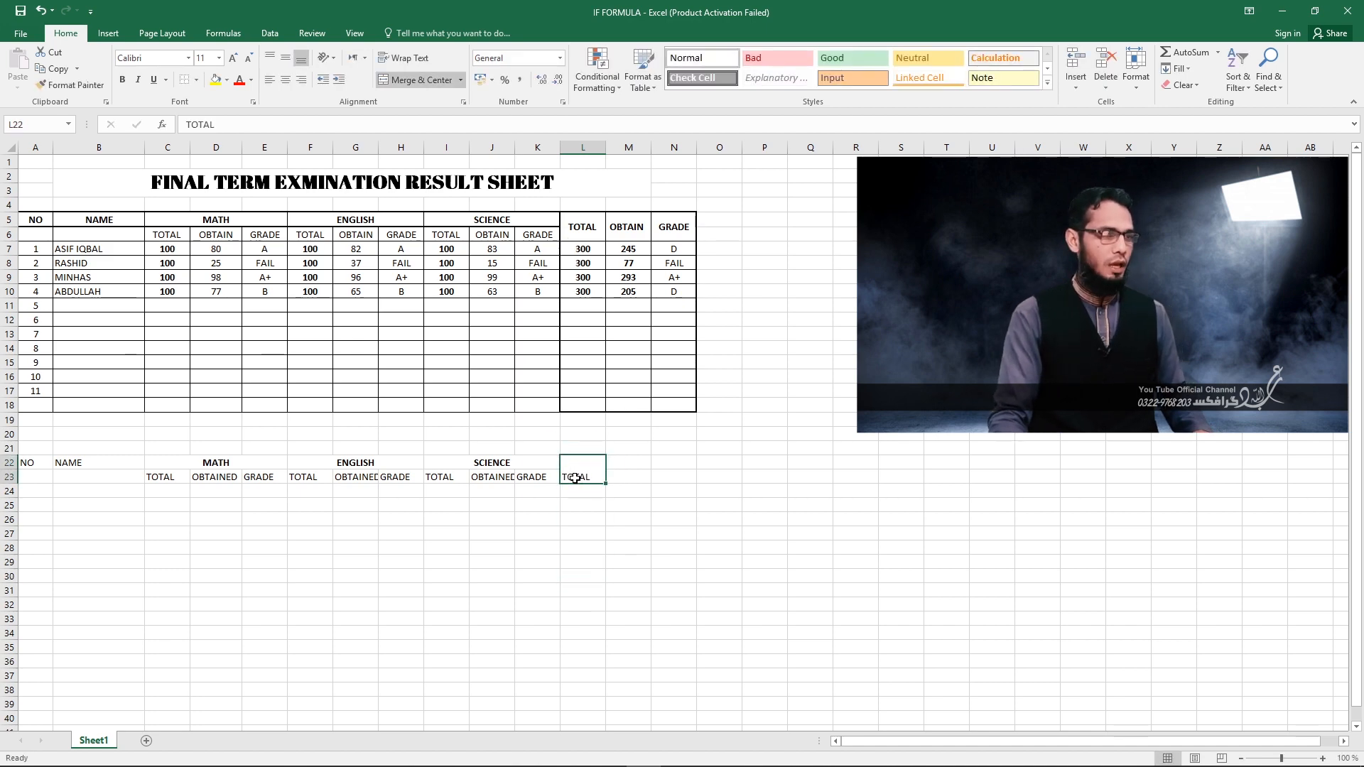
pyautogui.rightClick(575, 478)
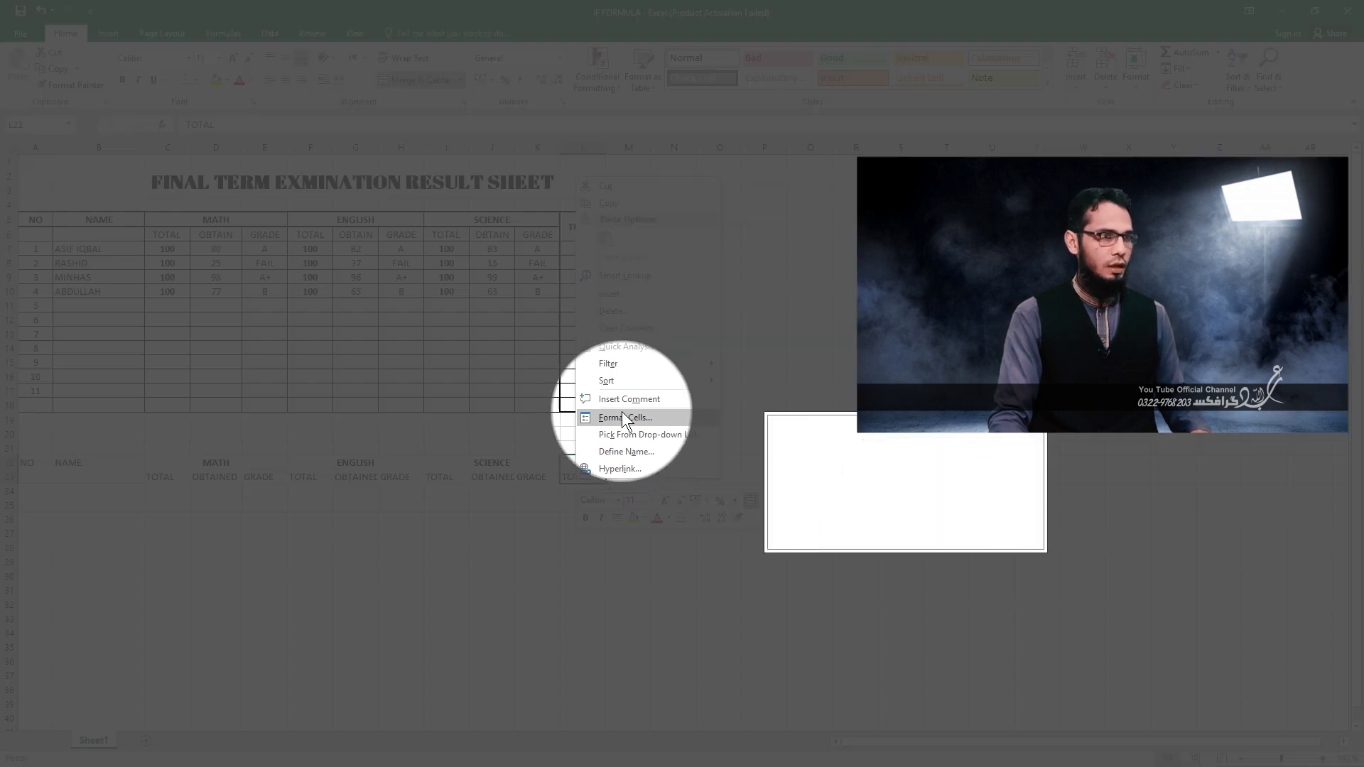
pyautogui.click(624, 418)
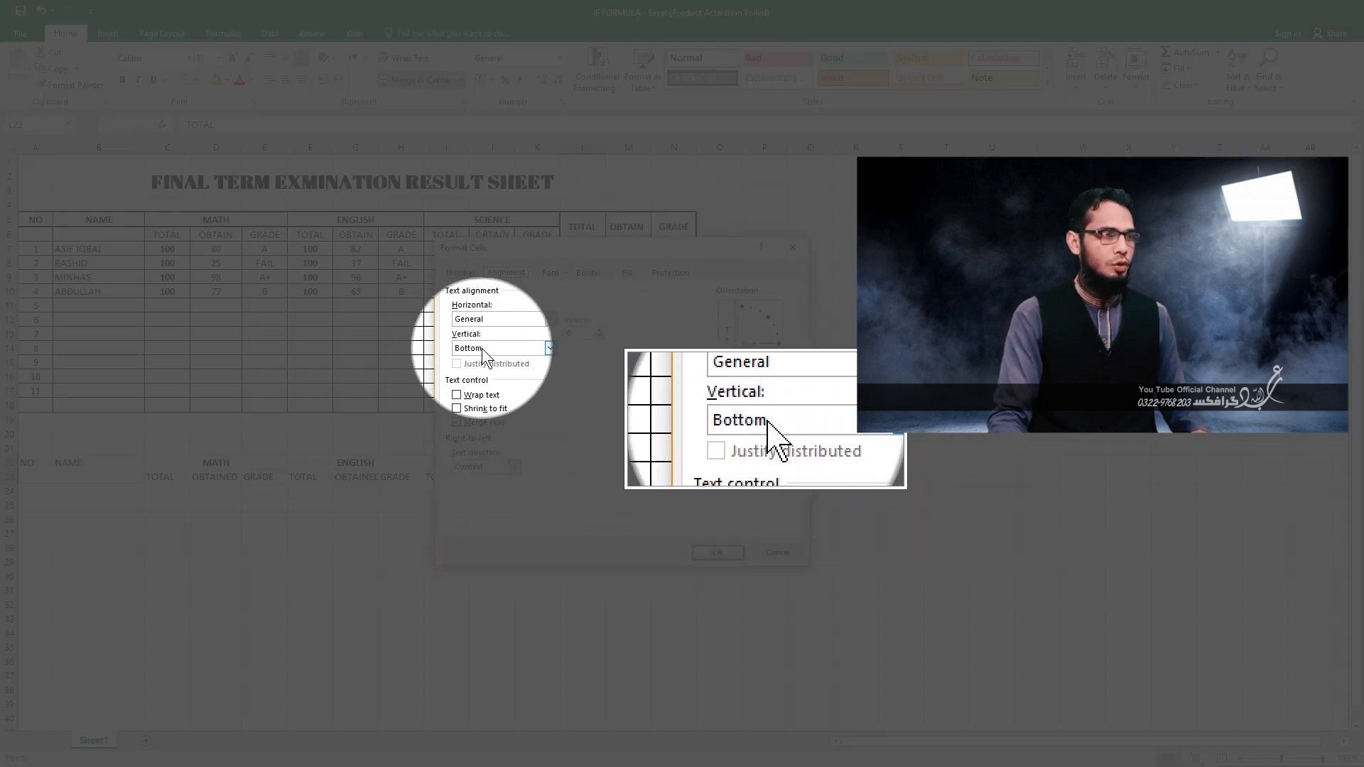
pyautogui.click(481, 348)
pyautogui.click(473, 368)
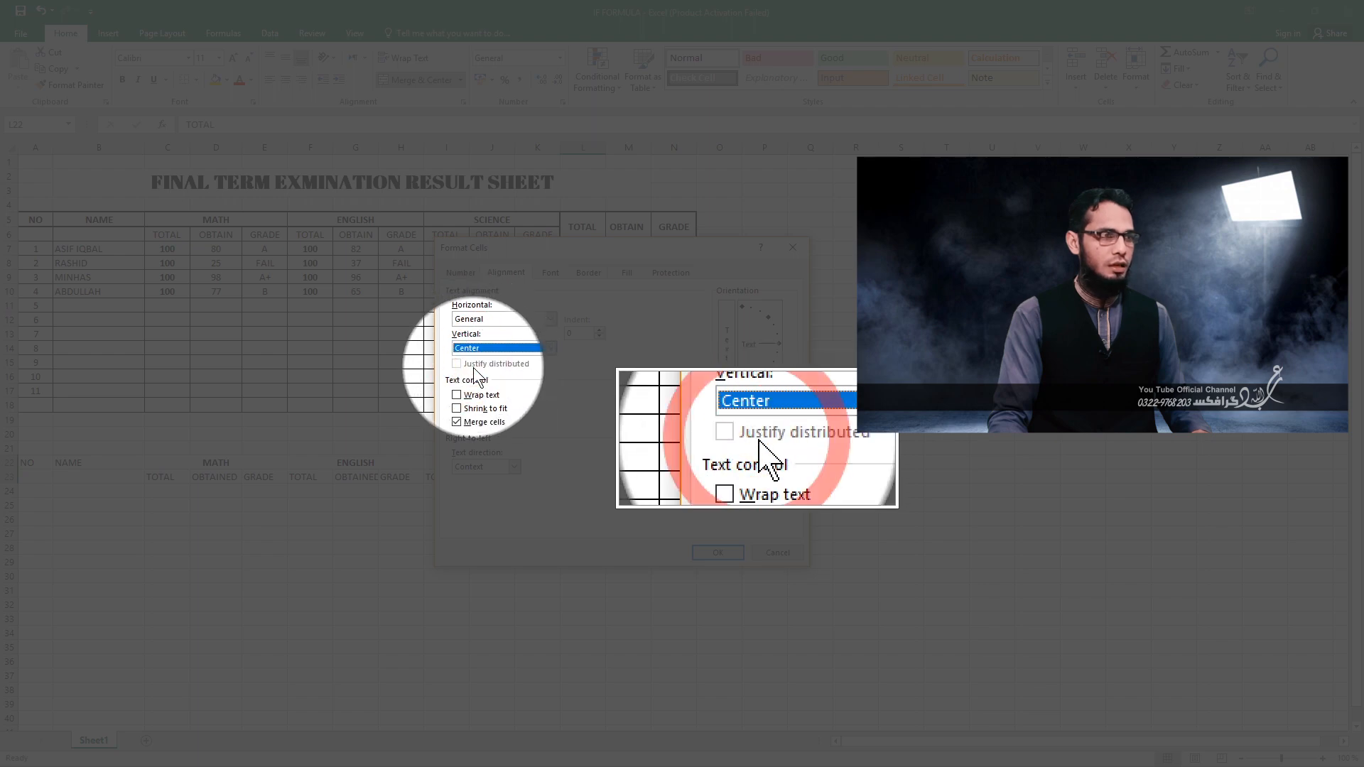
pyautogui.click(701, 552)
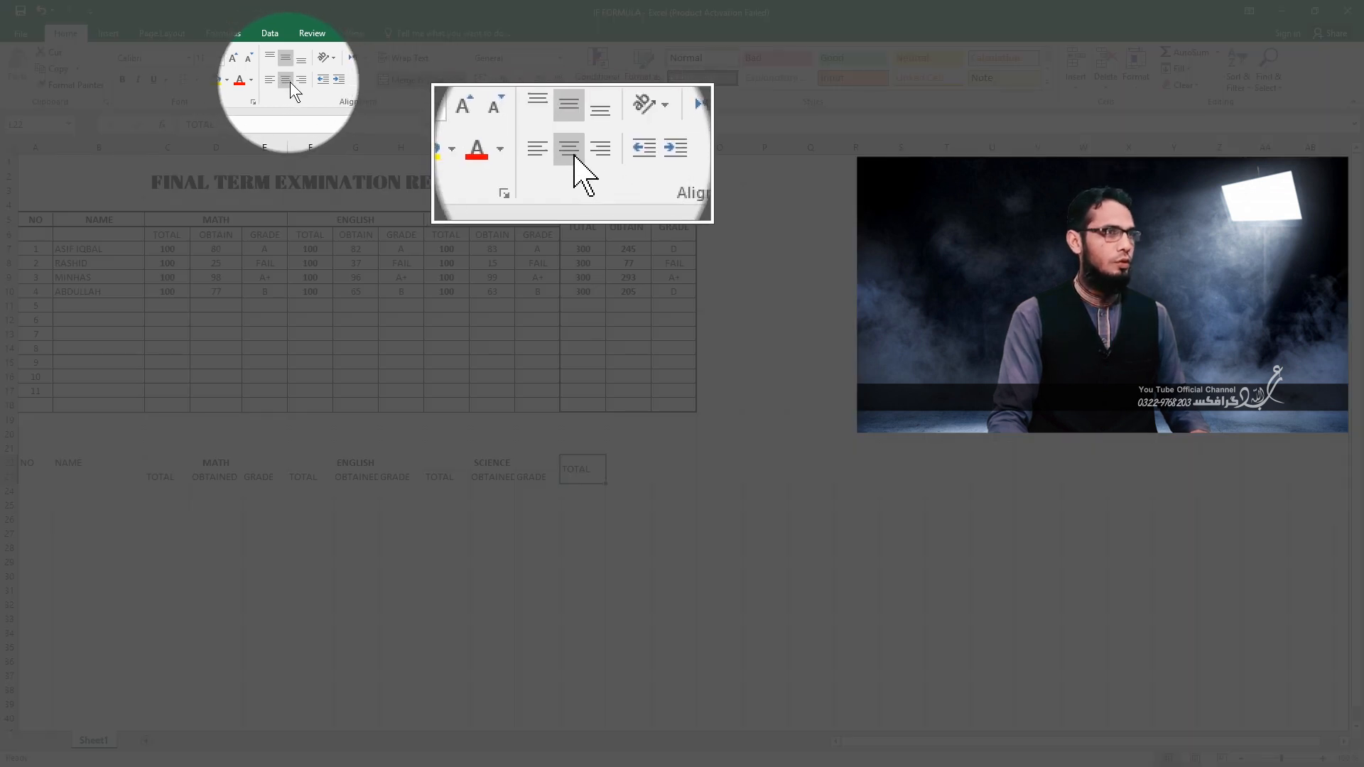
pyautogui.click(287, 80)
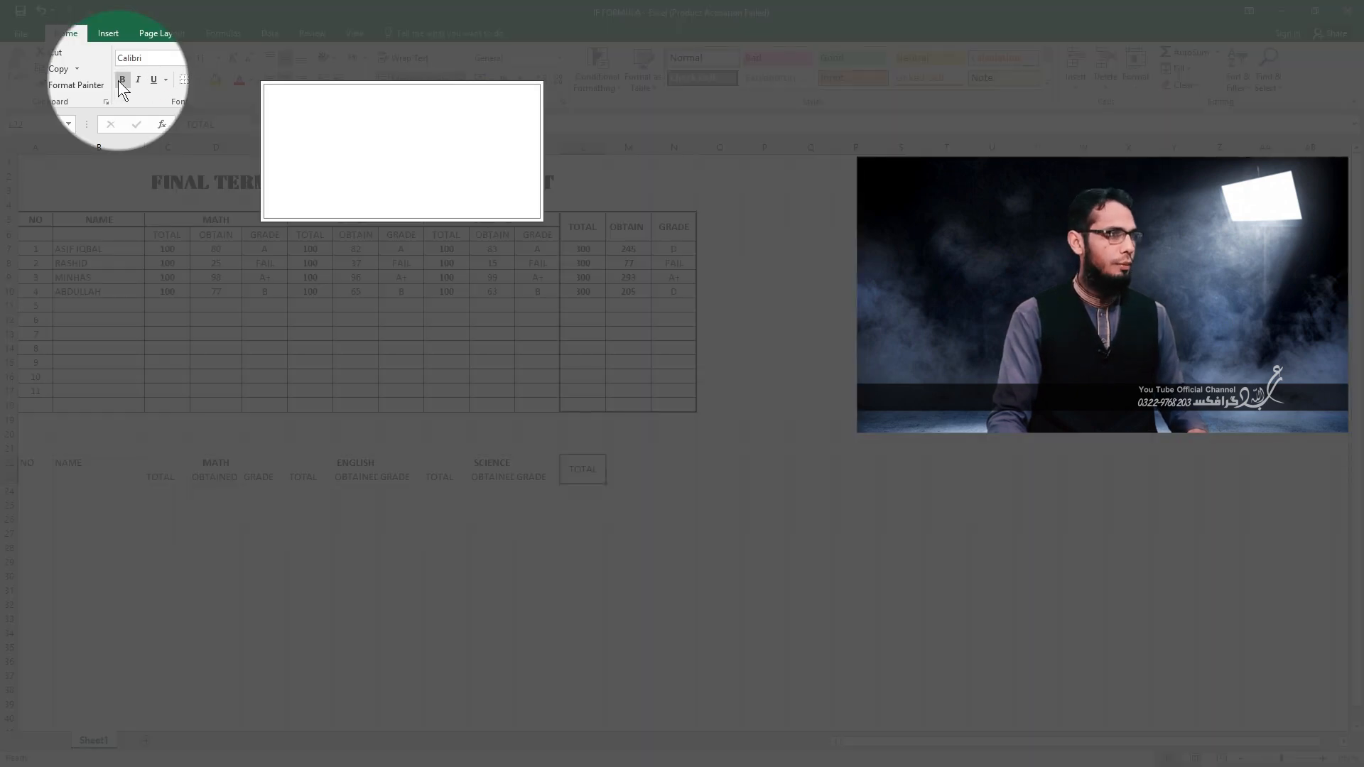
pyautogui.click(121, 80)
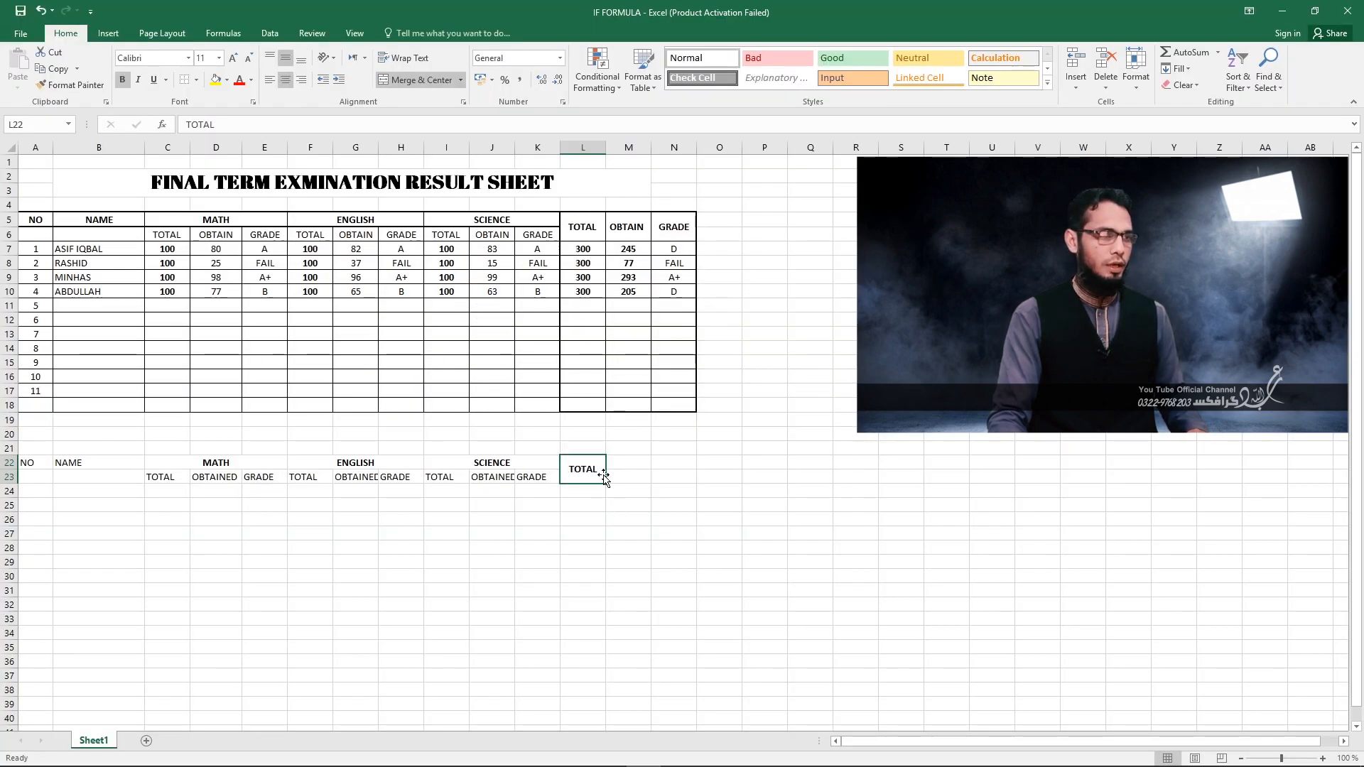
# Copy the formatted TOTAL heading from L22 and paste it at M22 and N22.
pyautogui.hotkey('ctrl', 'c')
pyautogui.click(625, 465)
pyautogui.hotkey('ctrl', 'v')
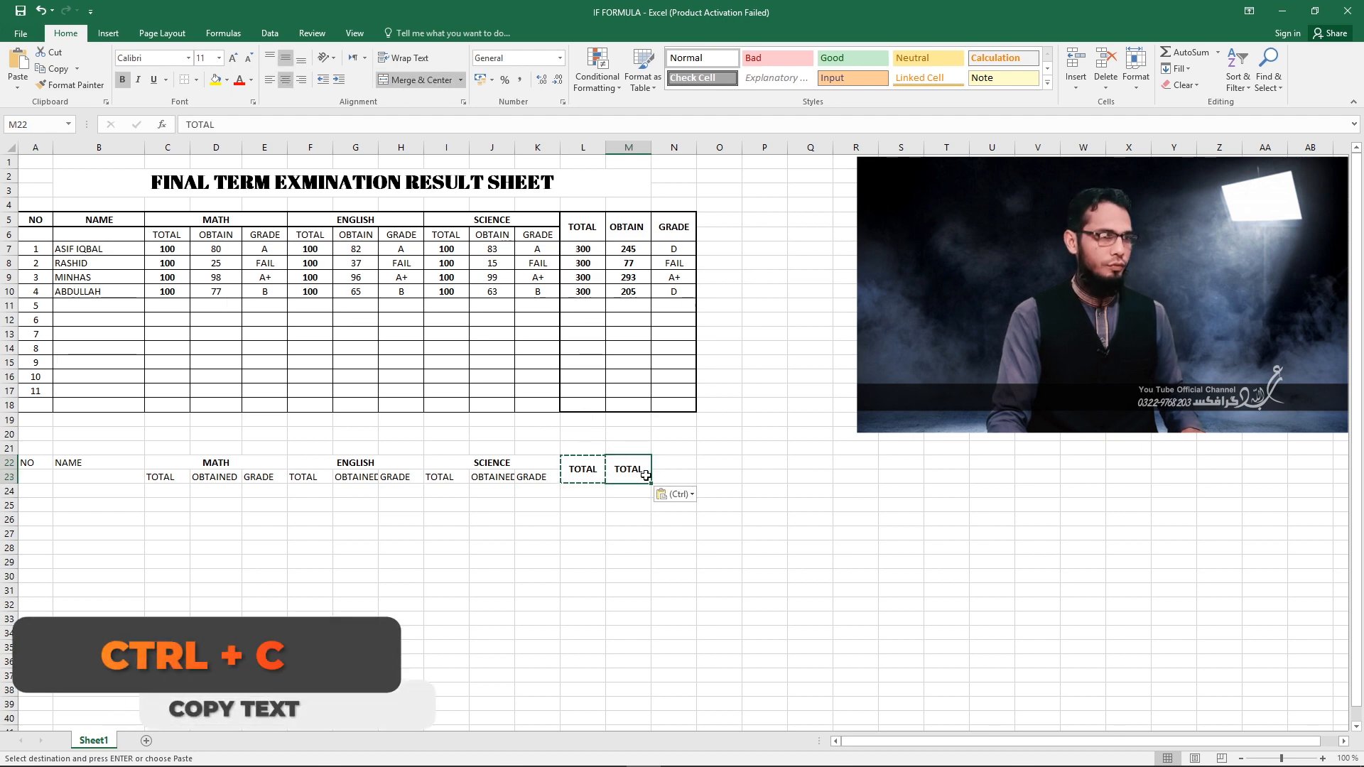
pyautogui.click(678, 468)
pyautogui.hotkey('ctrl', 'v')
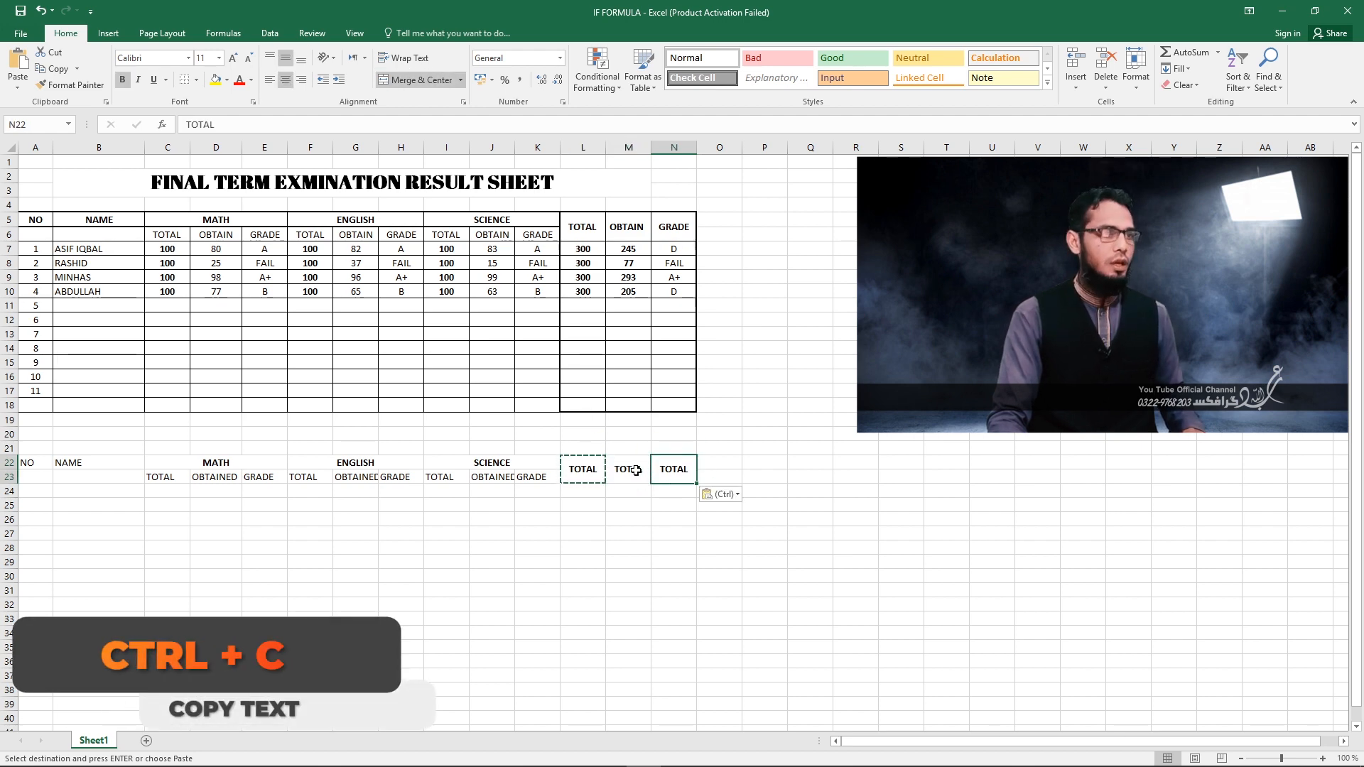
# Replace the pasted TOTAL headings with OBTAIN in M22 and GRADE in N22.
pyautogui.click(630, 473)
pyautogui.write('O')
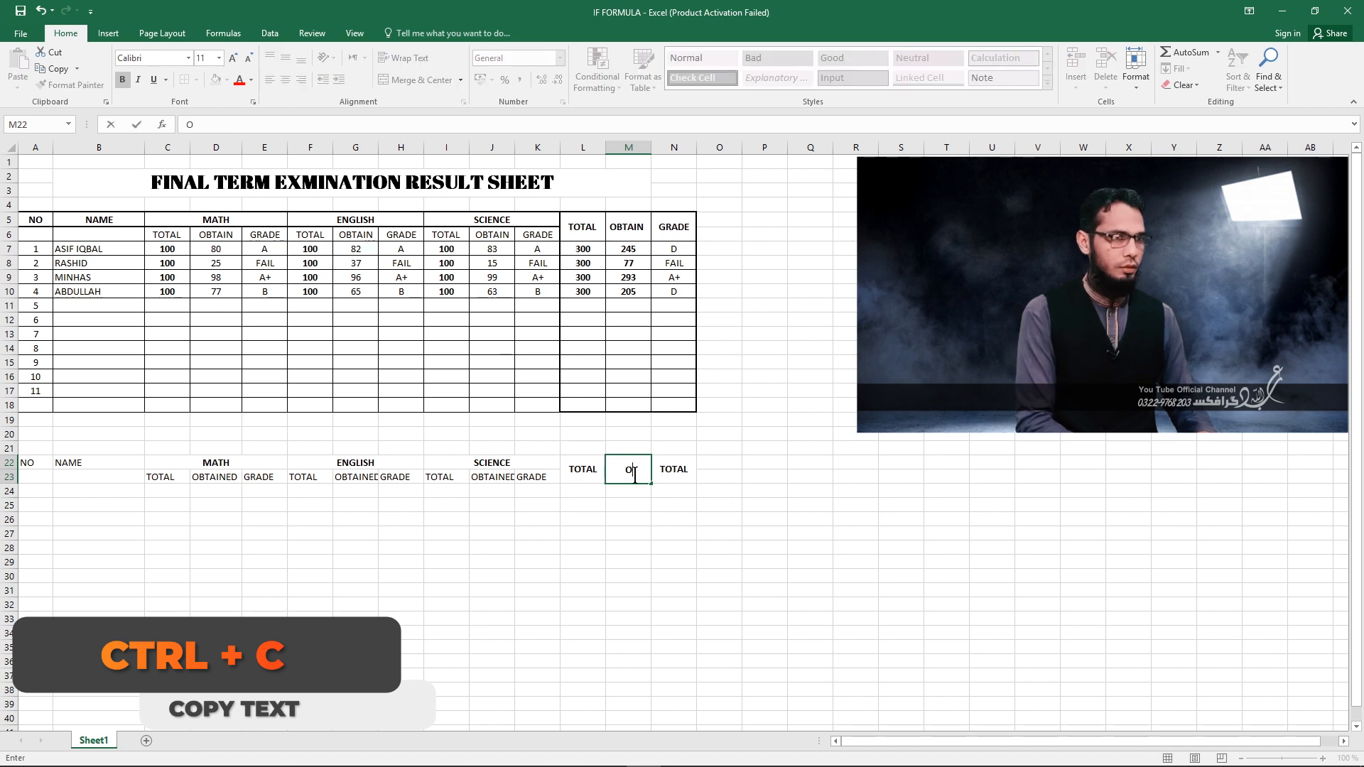
pyautogui.write('BTAI')
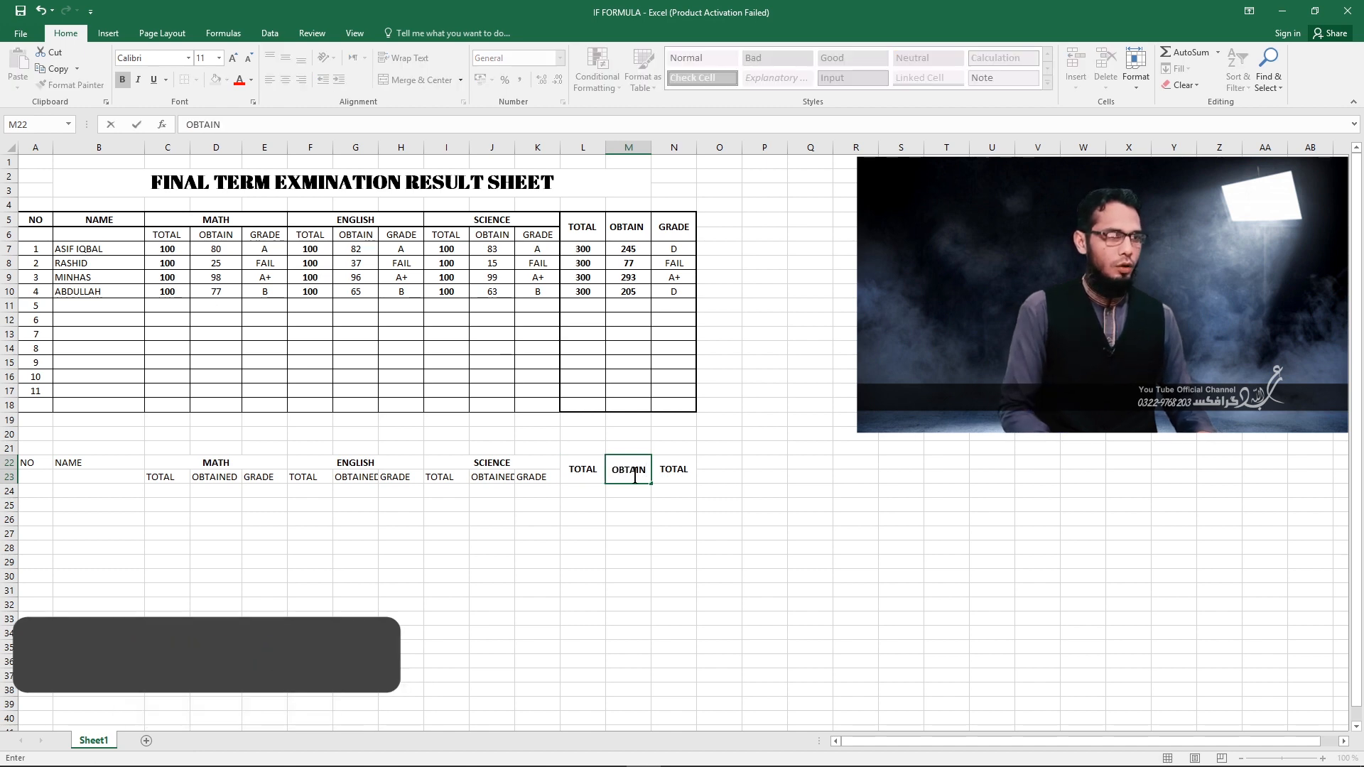
pyautogui.write('N')
pyautogui.press('Tab')
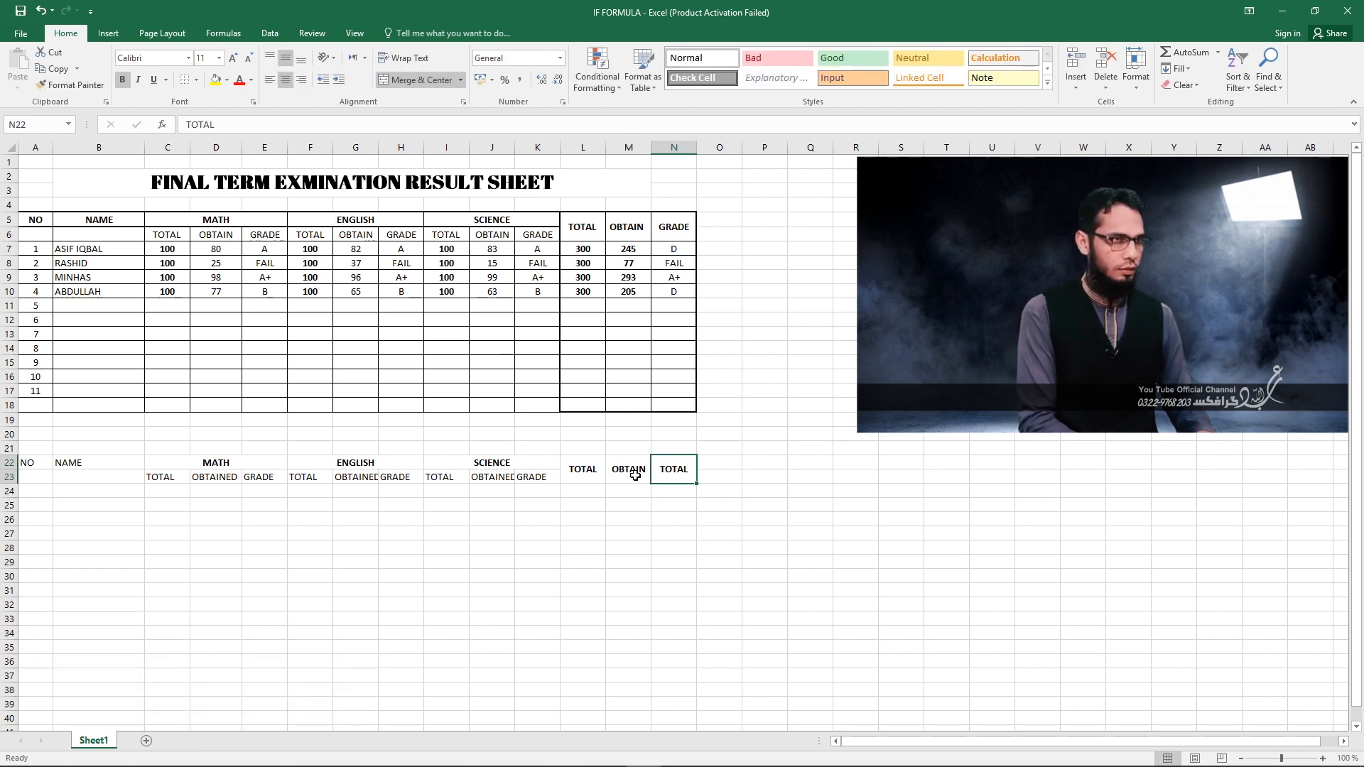
pyautogui.write('GRADE')
pyautogui.press('Return')
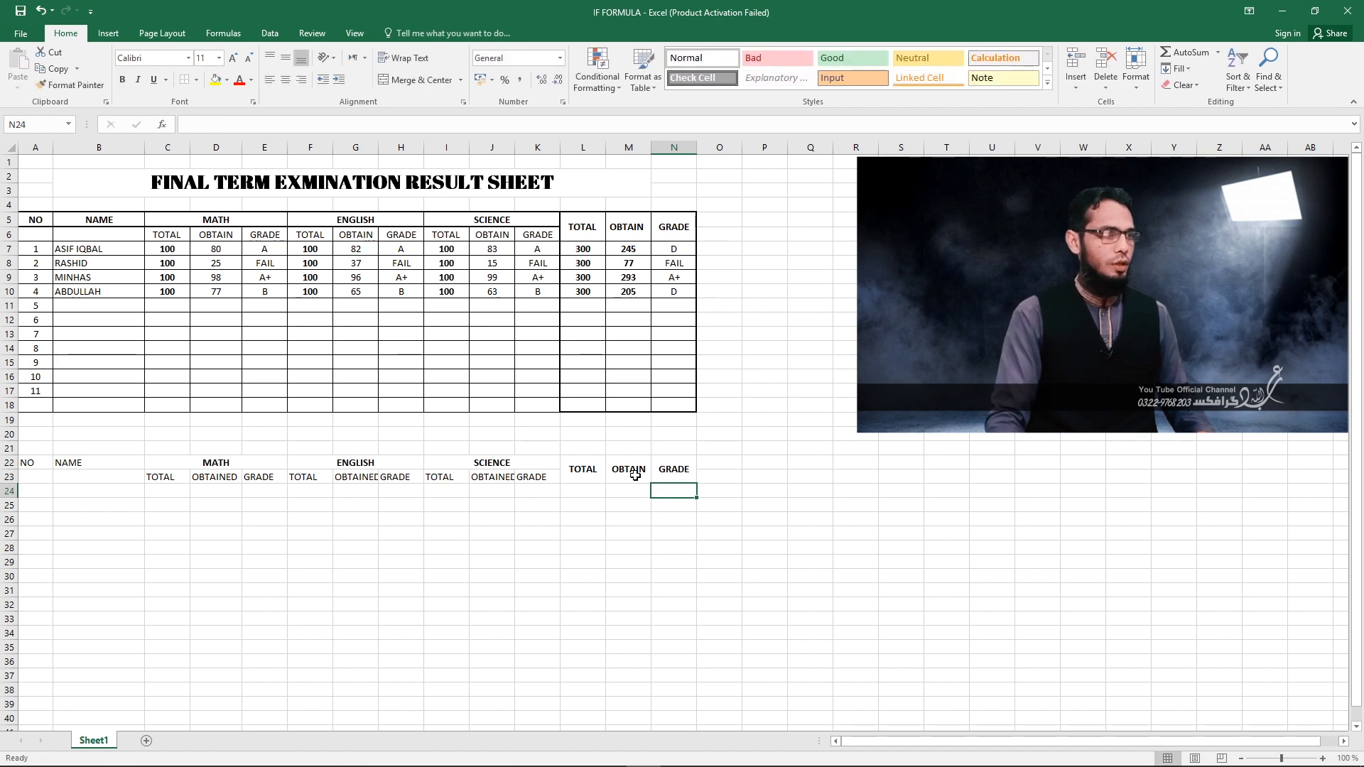
# Make the NO and NAME headings in A22:B22 bold and center them horizontally.
pyautogui.click(77, 465)
pyautogui.click(29, 463)
pyautogui.keyDown('shift'); pyautogui.click(78, 463); pyautogui.keyUp('shift')
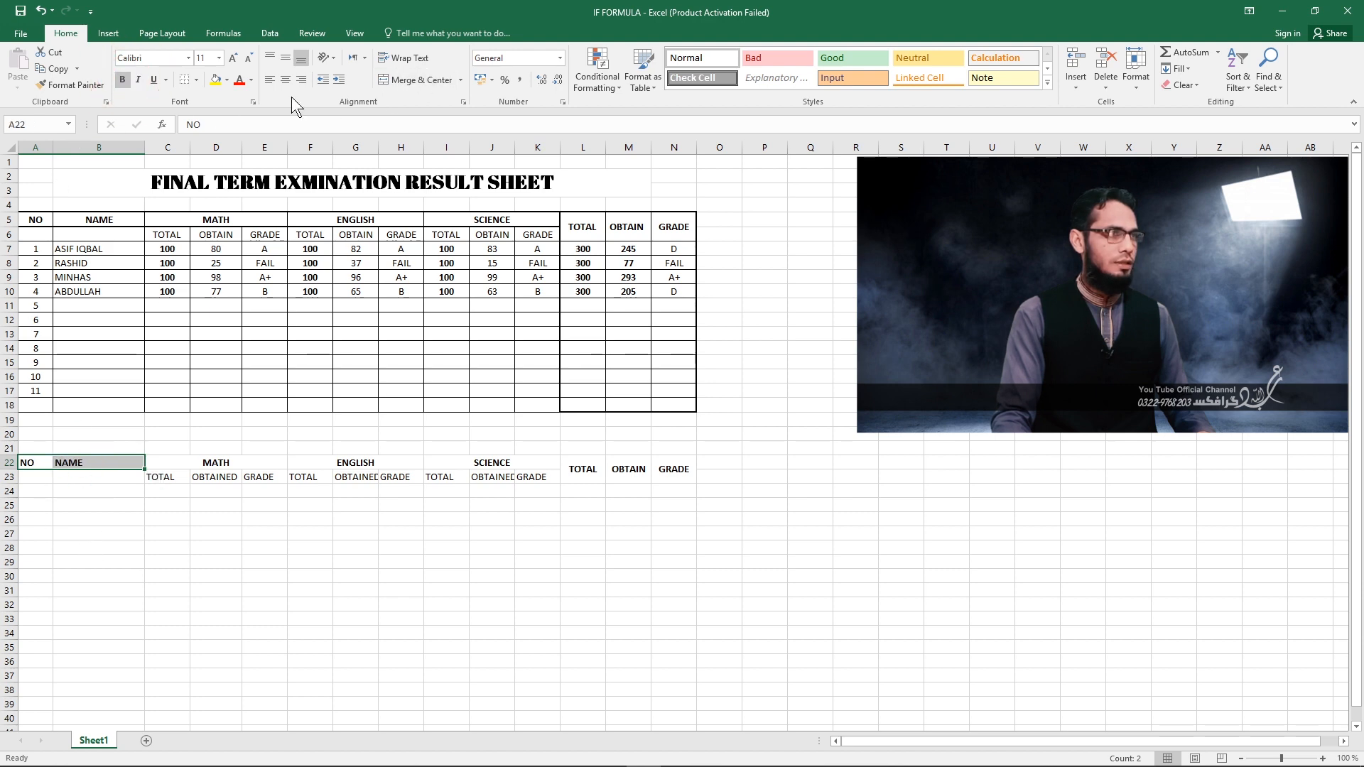
pyautogui.click(79, 519)
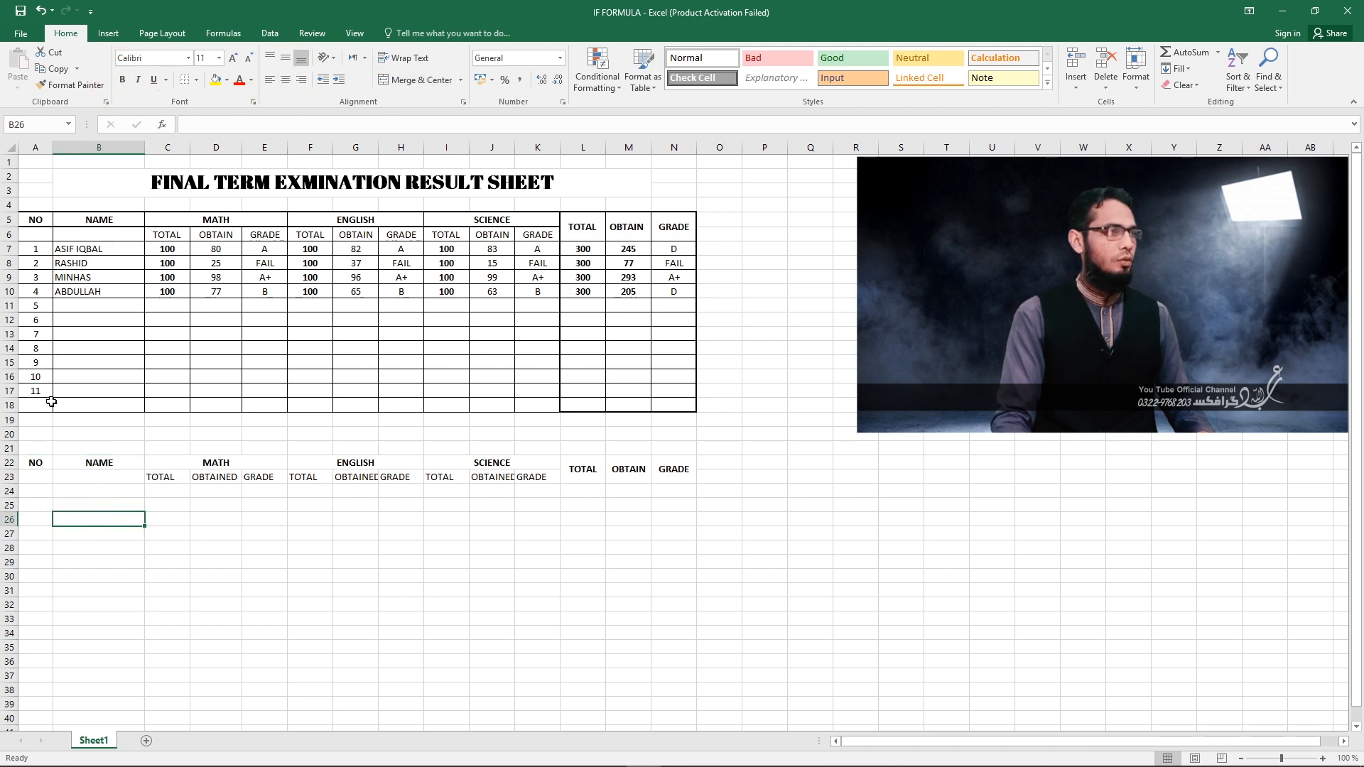
# Apply thick outside borders to the heading row A22:K22.
pyautogui.moveTo(33, 464); pyautogui.dragTo(526, 464)
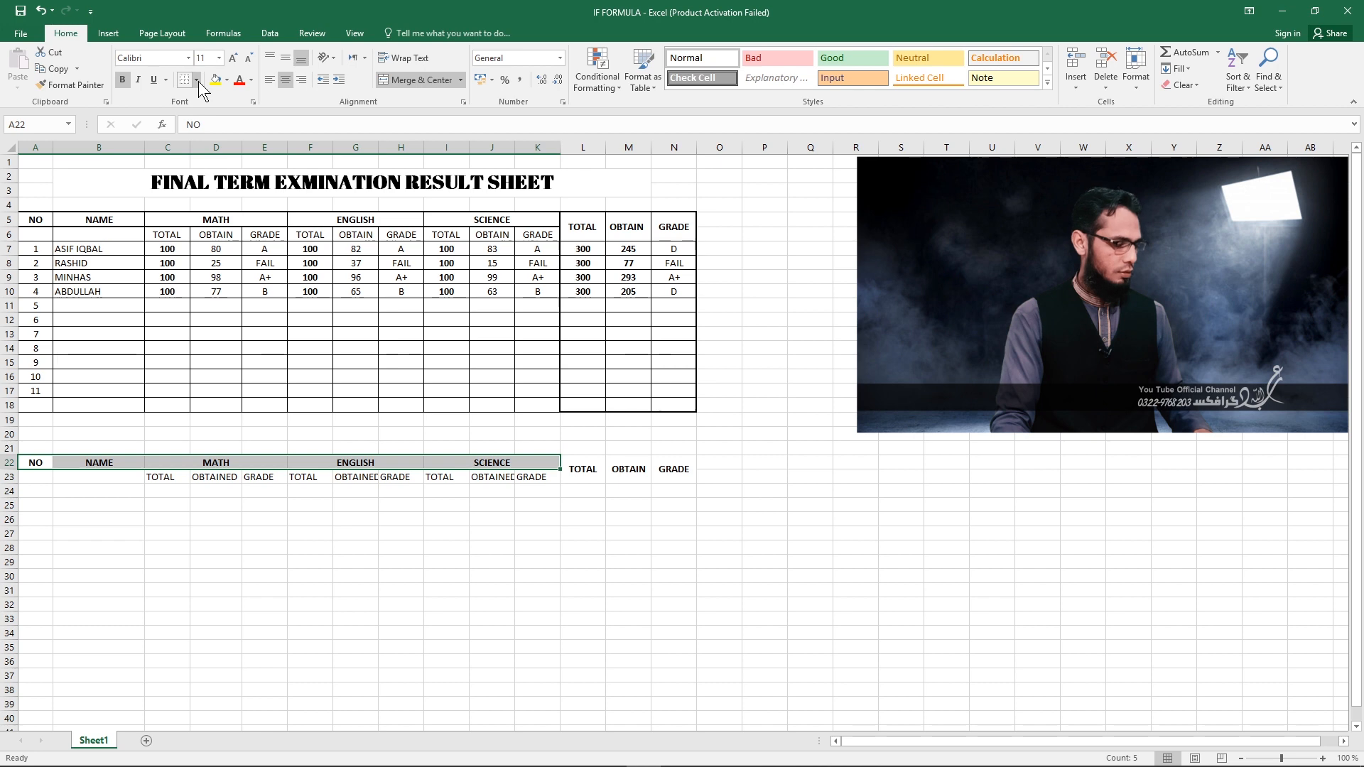
pyautogui.press('alt')
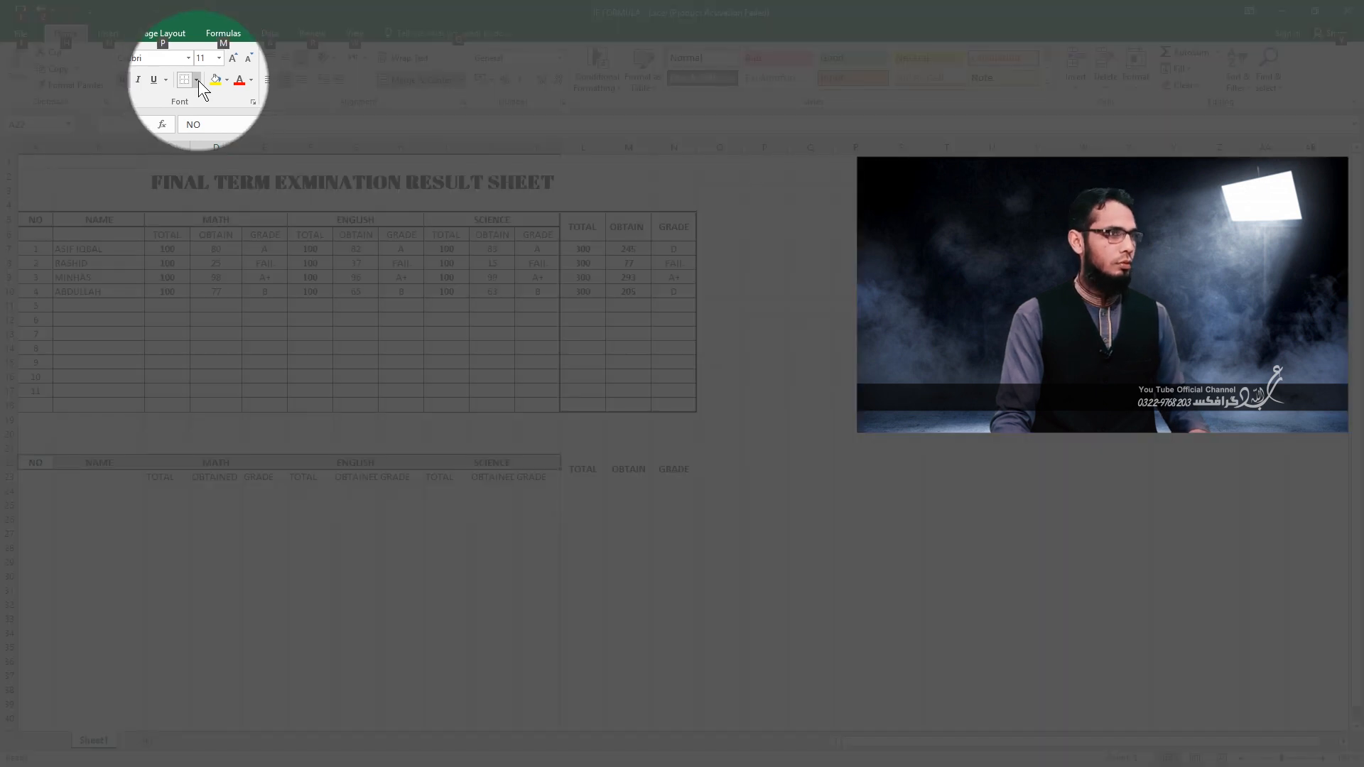
pyautogui.click(196, 80)
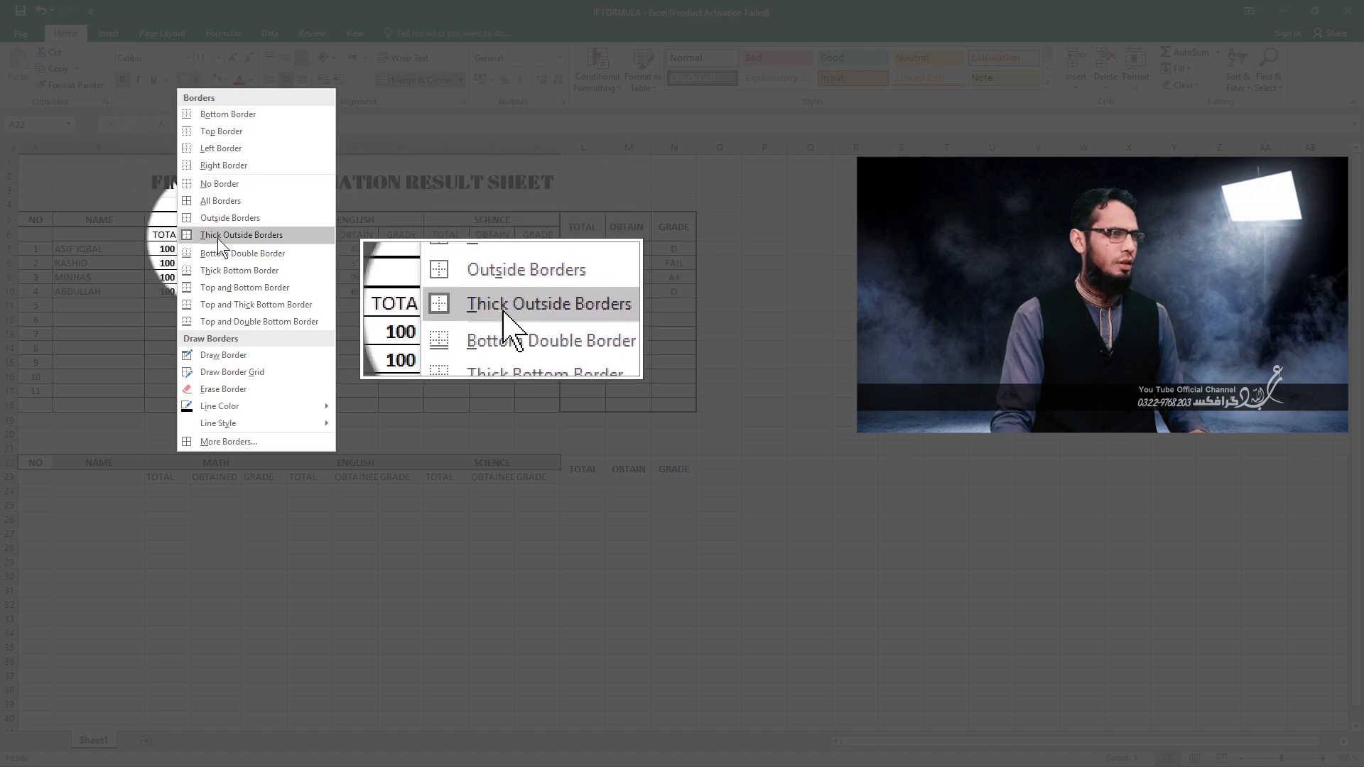
pyautogui.click(254, 236)
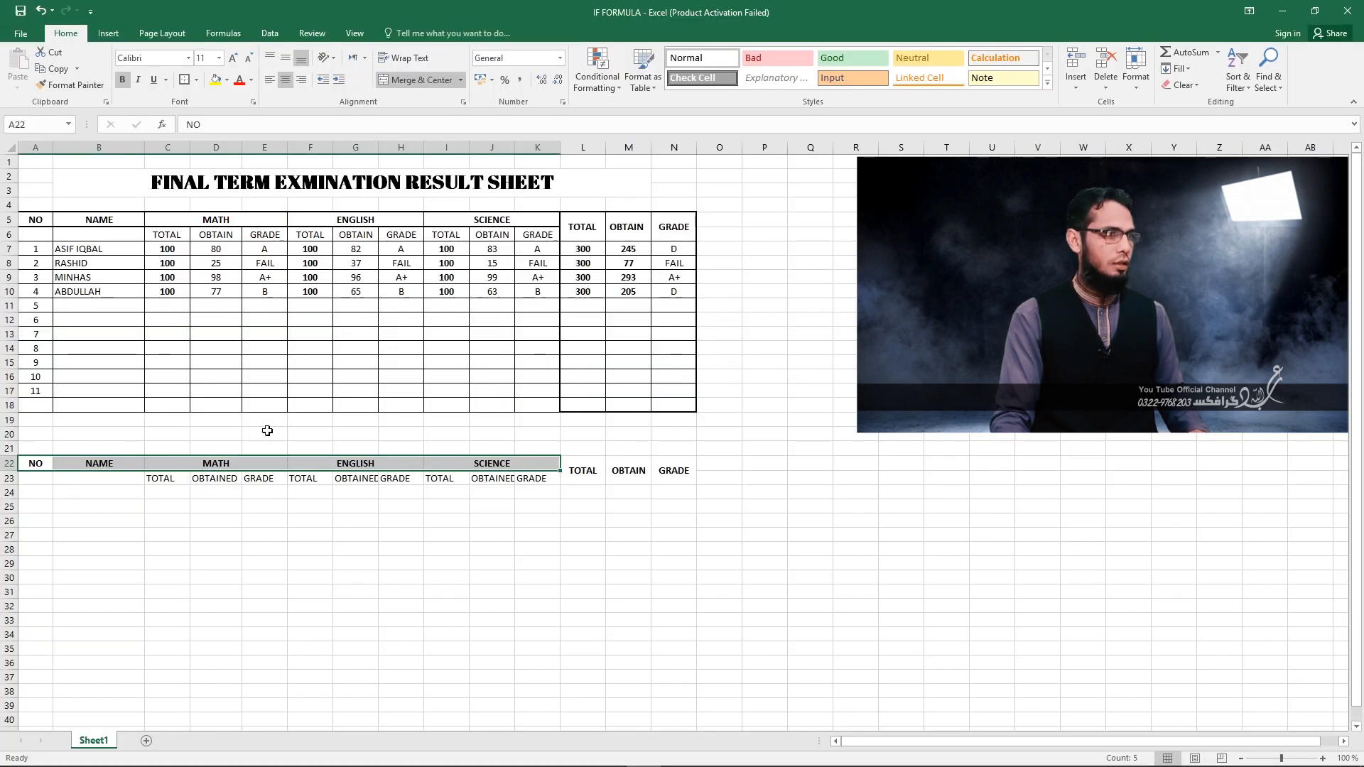
pyautogui.click(233, 581)
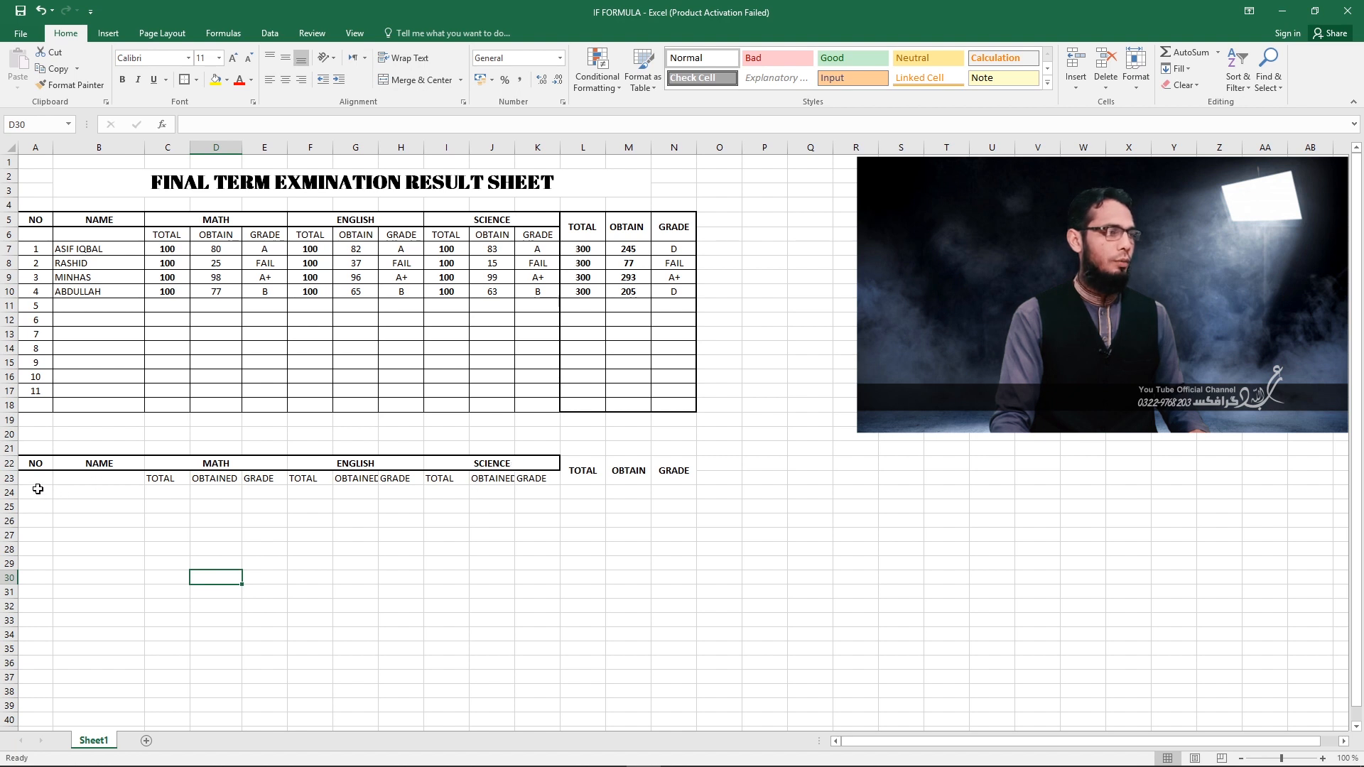
# Apply all borders to the range A23:K34 to form the grid below the subject headings.
pyautogui.moveTo(36, 482); pyautogui.dragTo(539, 630)
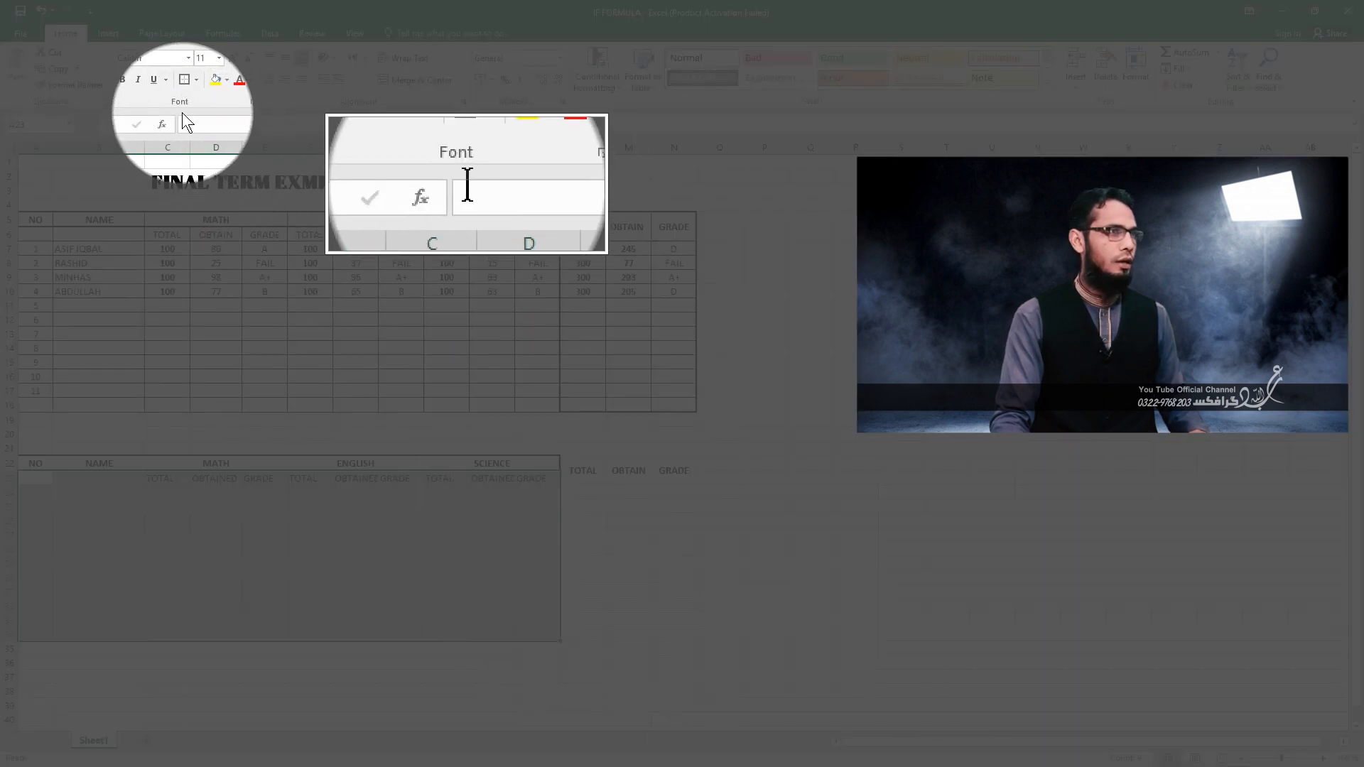
pyautogui.click(194, 80)
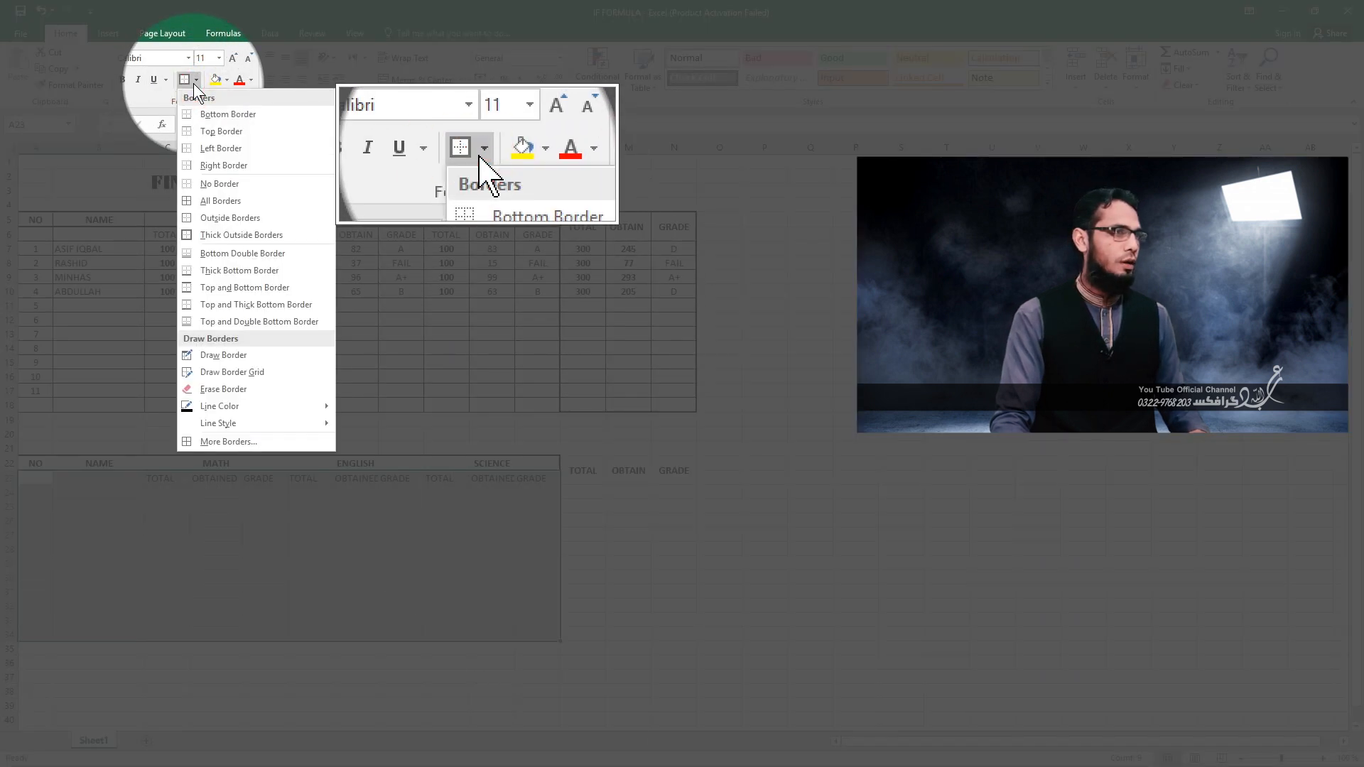
pyautogui.click(225, 201)
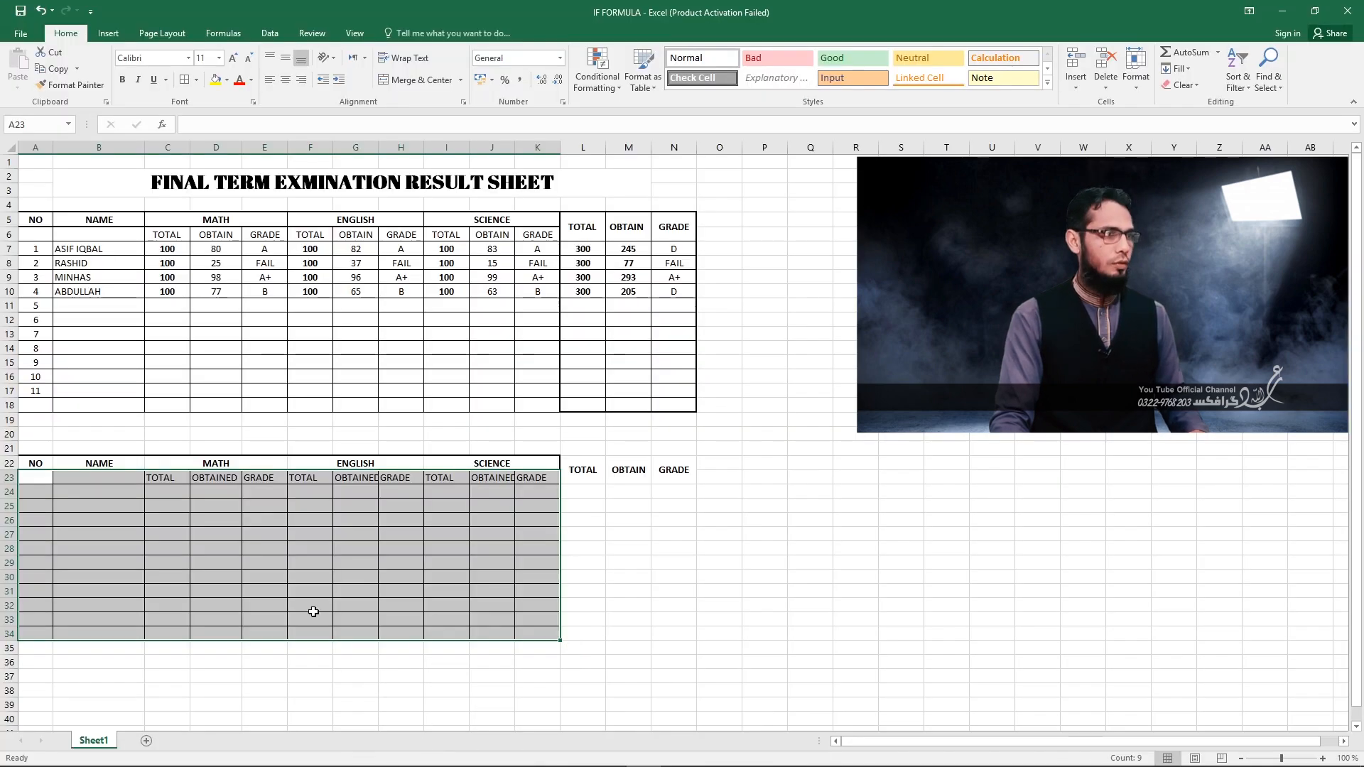
pyautogui.click(313, 610)
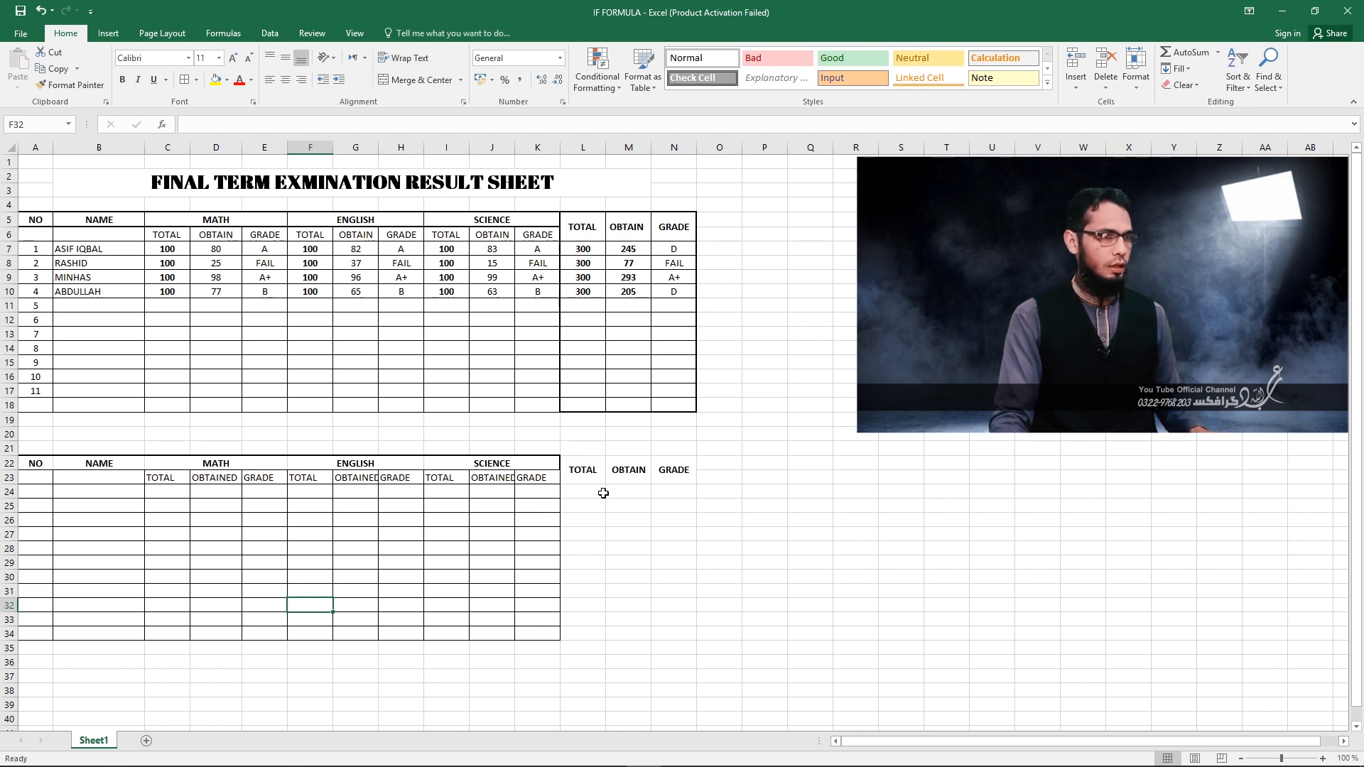
# Apply thick outside borders to the overall results block L22:N34.
pyautogui.moveTo(582, 461); pyautogui.dragTo(665, 638)
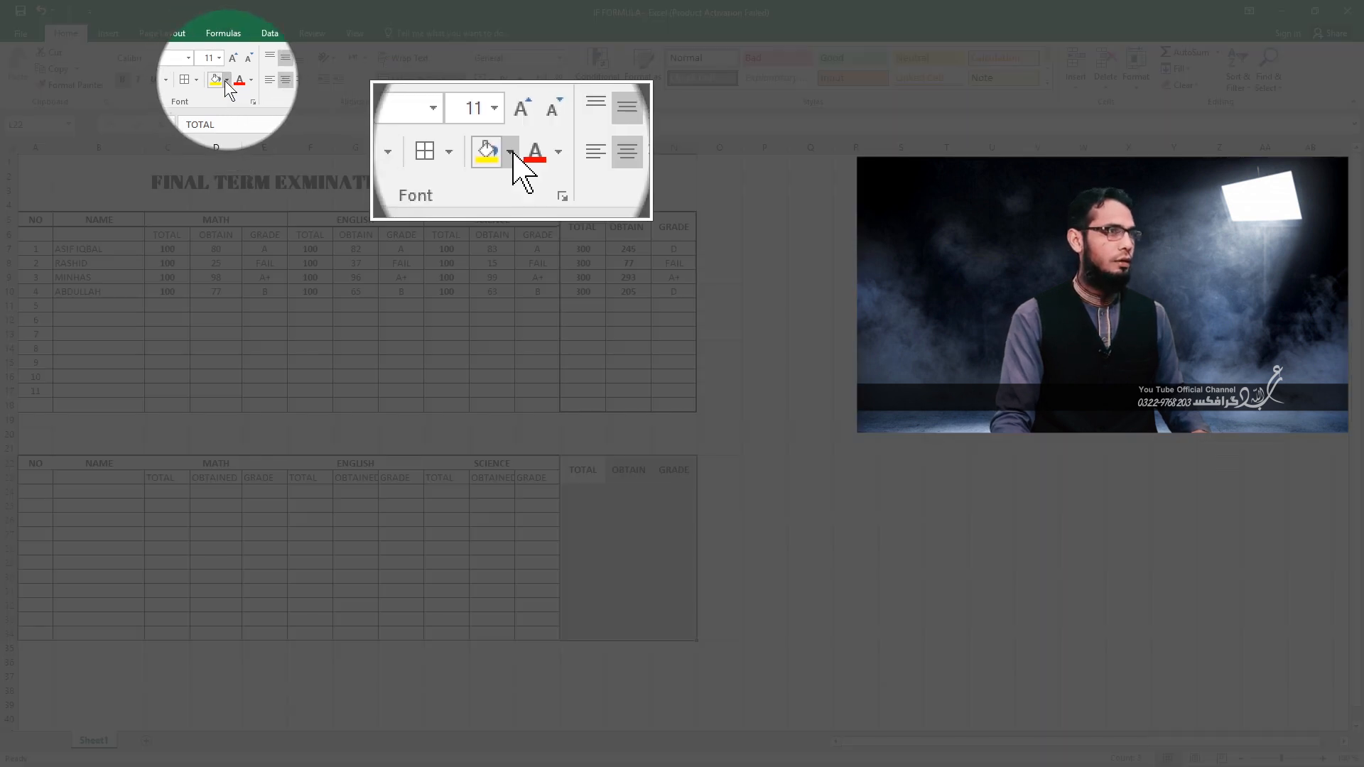
pyautogui.click(196, 80)
pyautogui.click(208, 235)
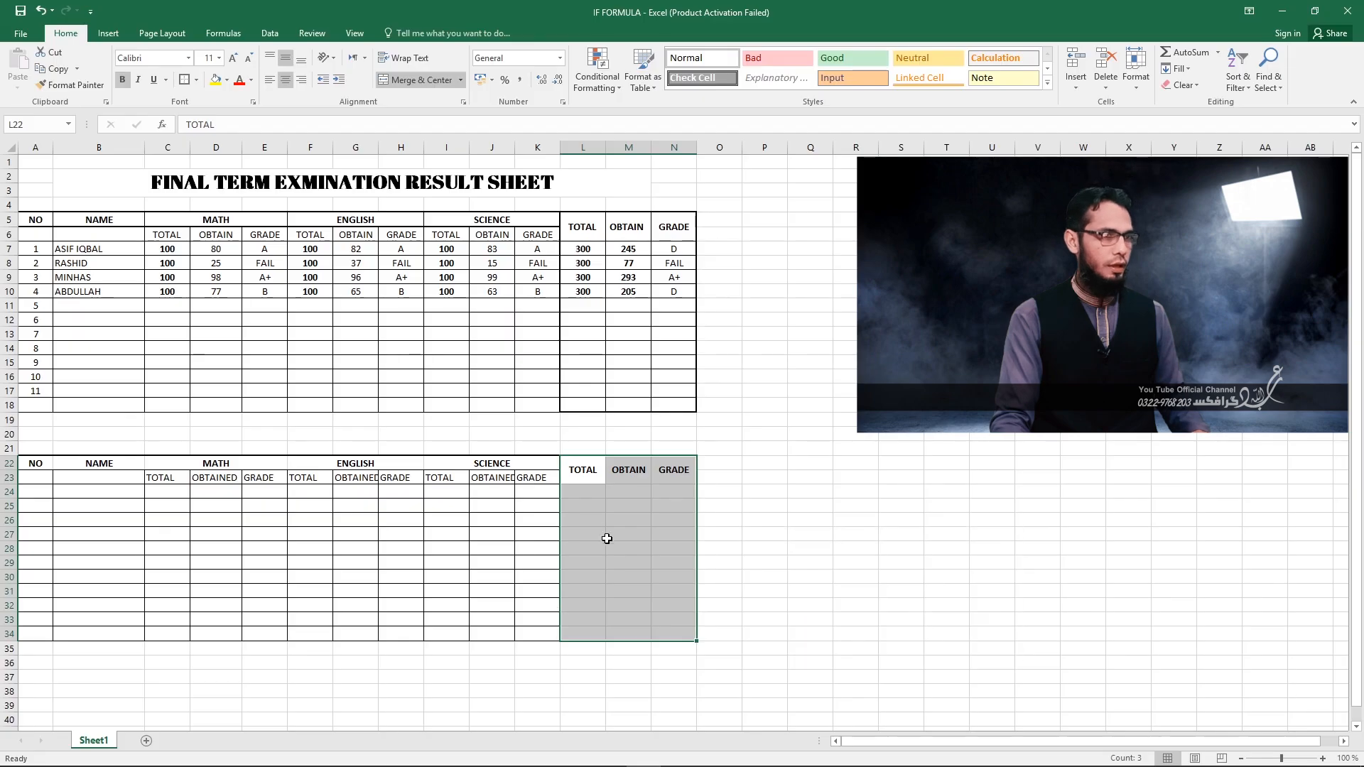
pyautogui.click(610, 547)
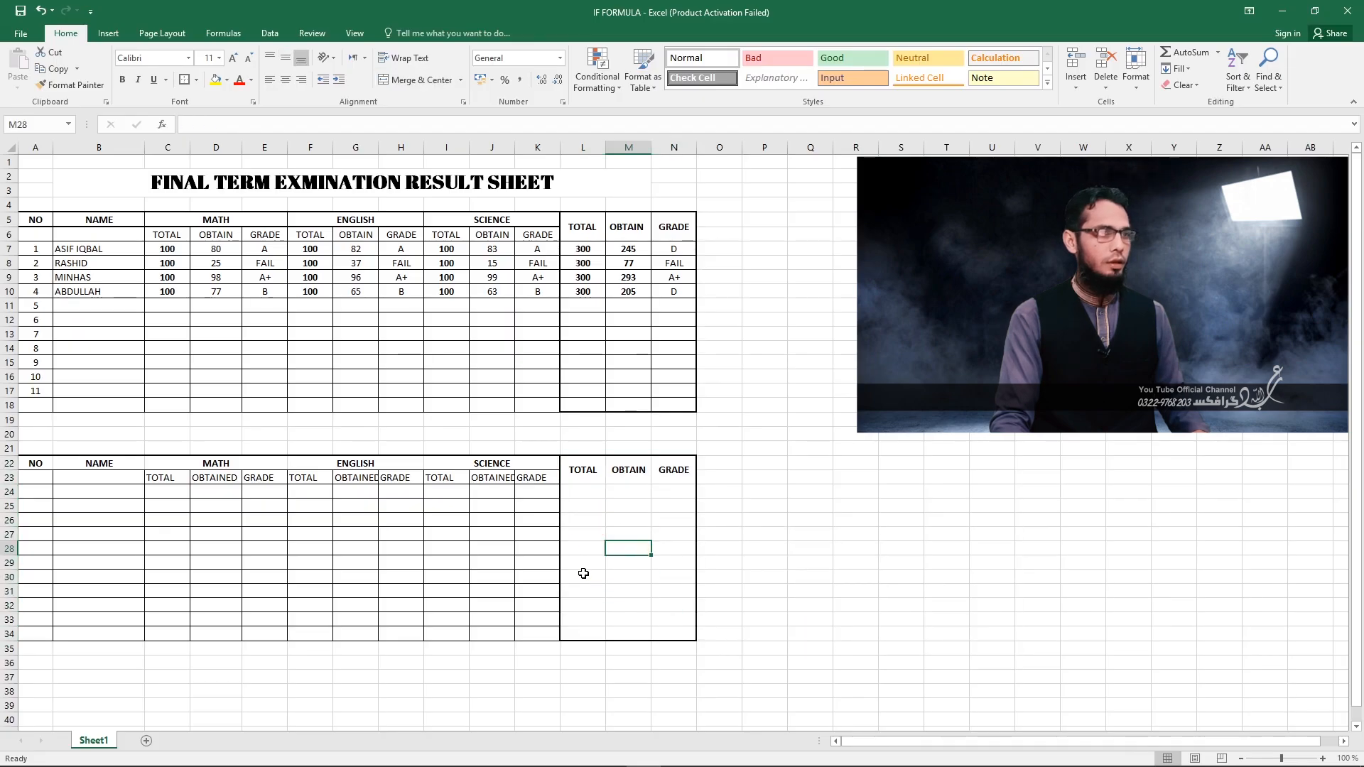
# Apply all borders to every cell of the overall results block L22:N34.
pyautogui.click(574, 471)
pyautogui.moveTo(590, 480); pyautogui.dragTo(679, 633)
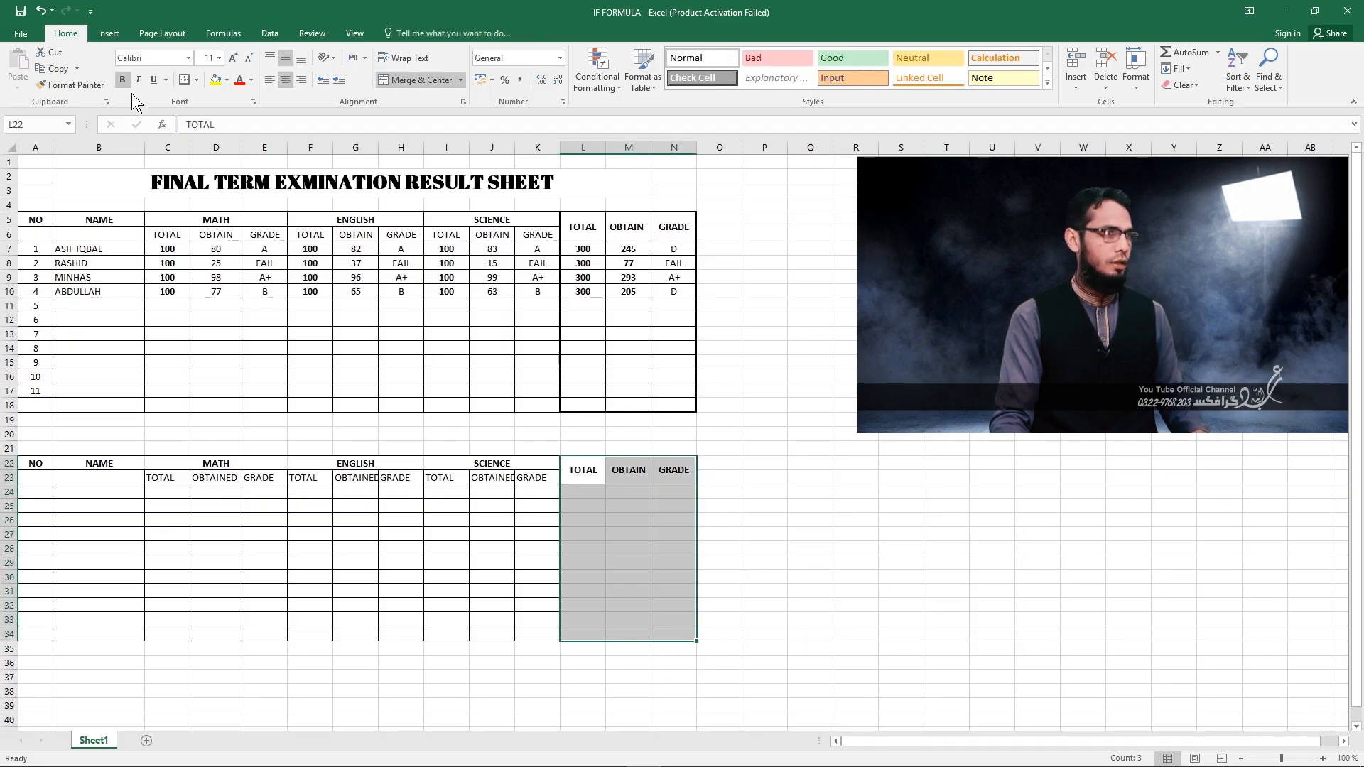
pyautogui.click(196, 80)
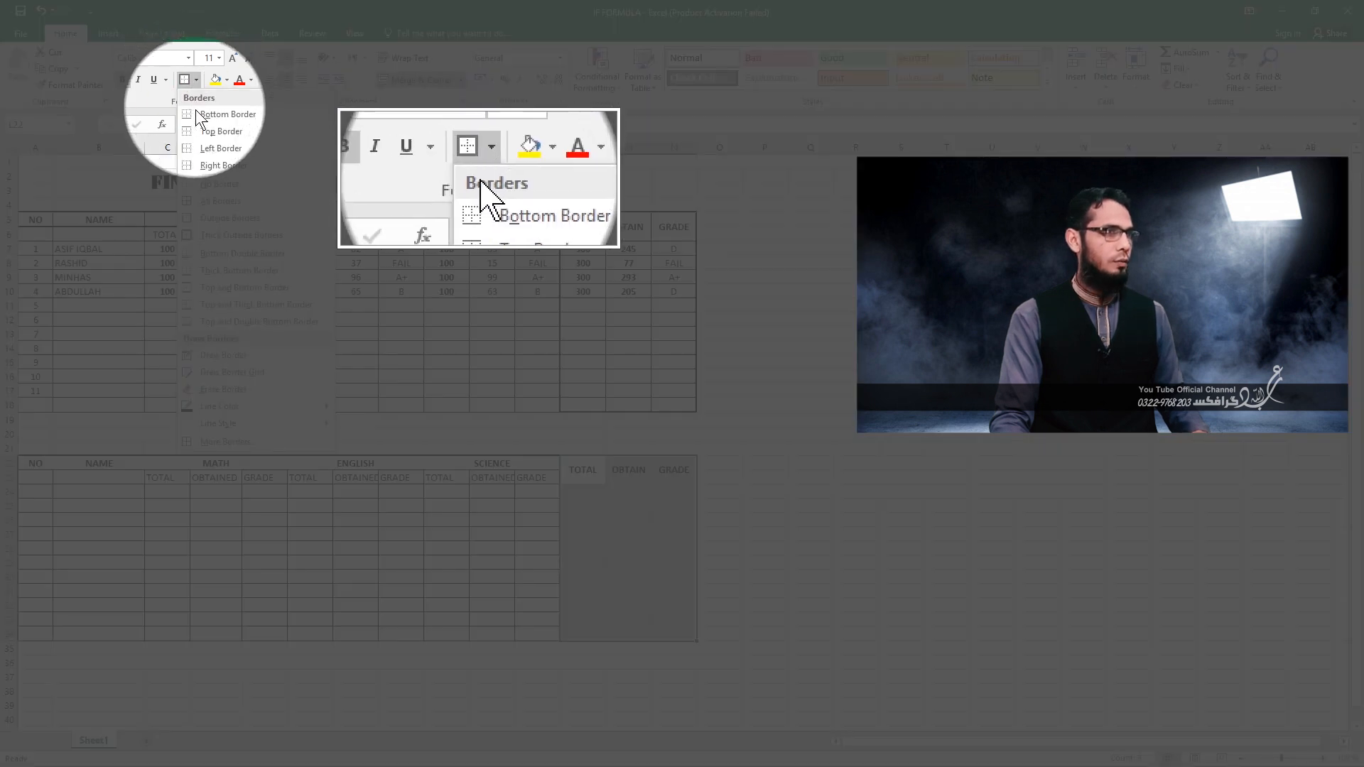
pyautogui.click(216, 200)
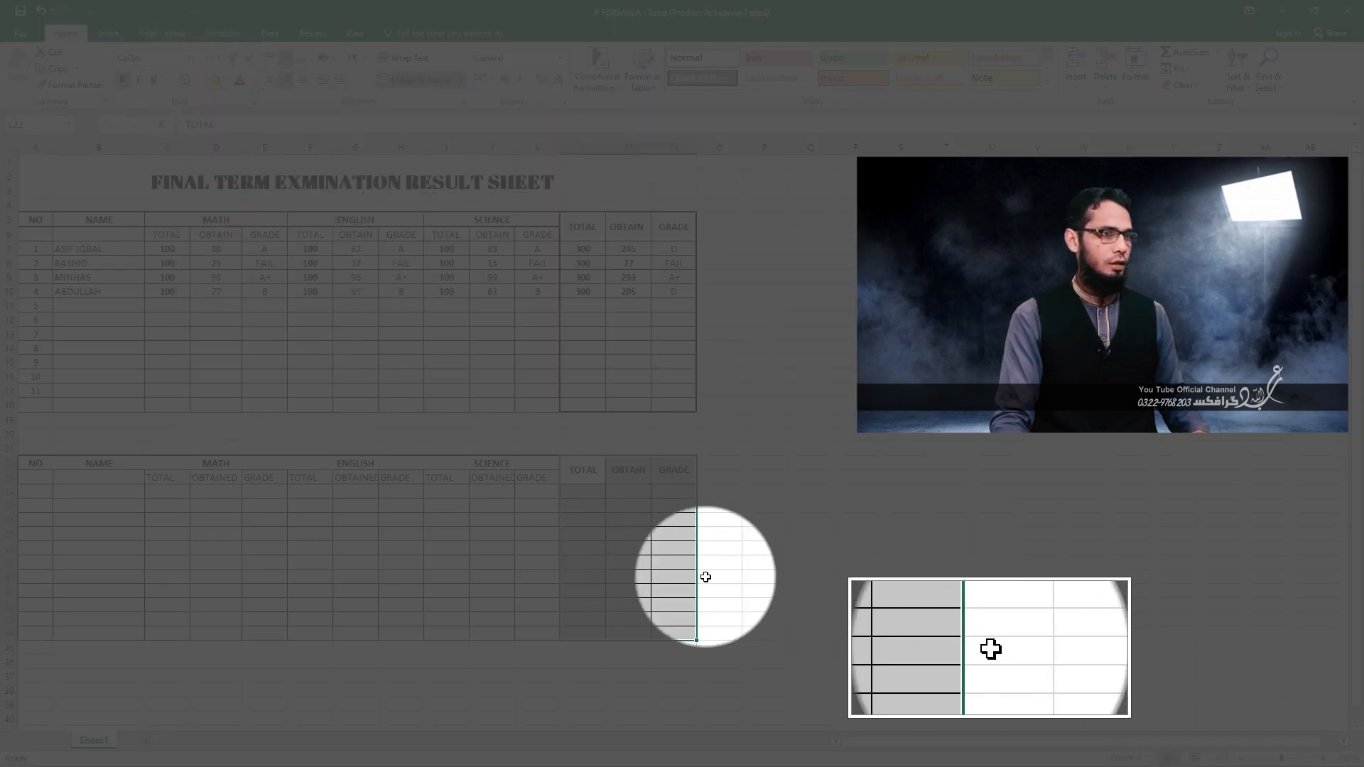
# Frame the overall results block L22:N34 with thick outside borders.
pyautogui.moveTo(581, 470); pyautogui.dragTo(656, 600)
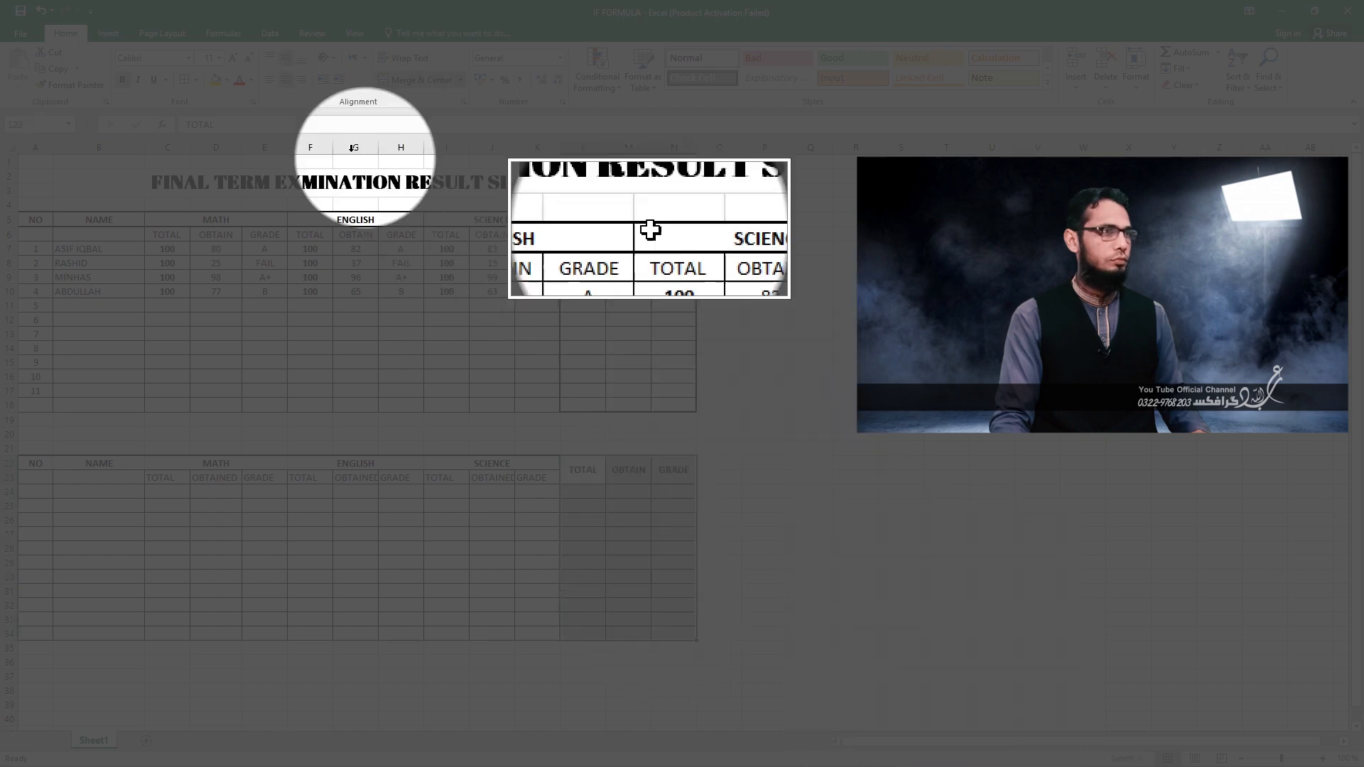
pyautogui.click(196, 79)
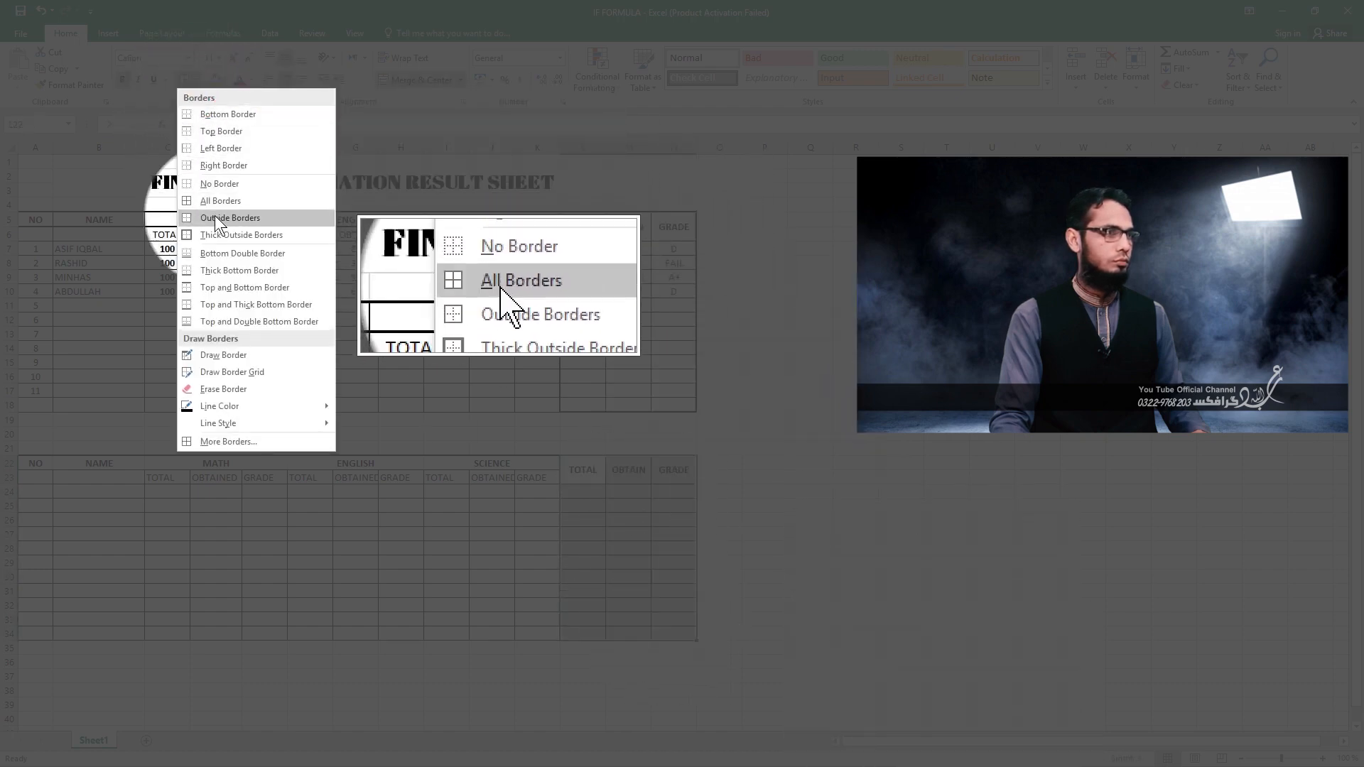
pyautogui.click(222, 236)
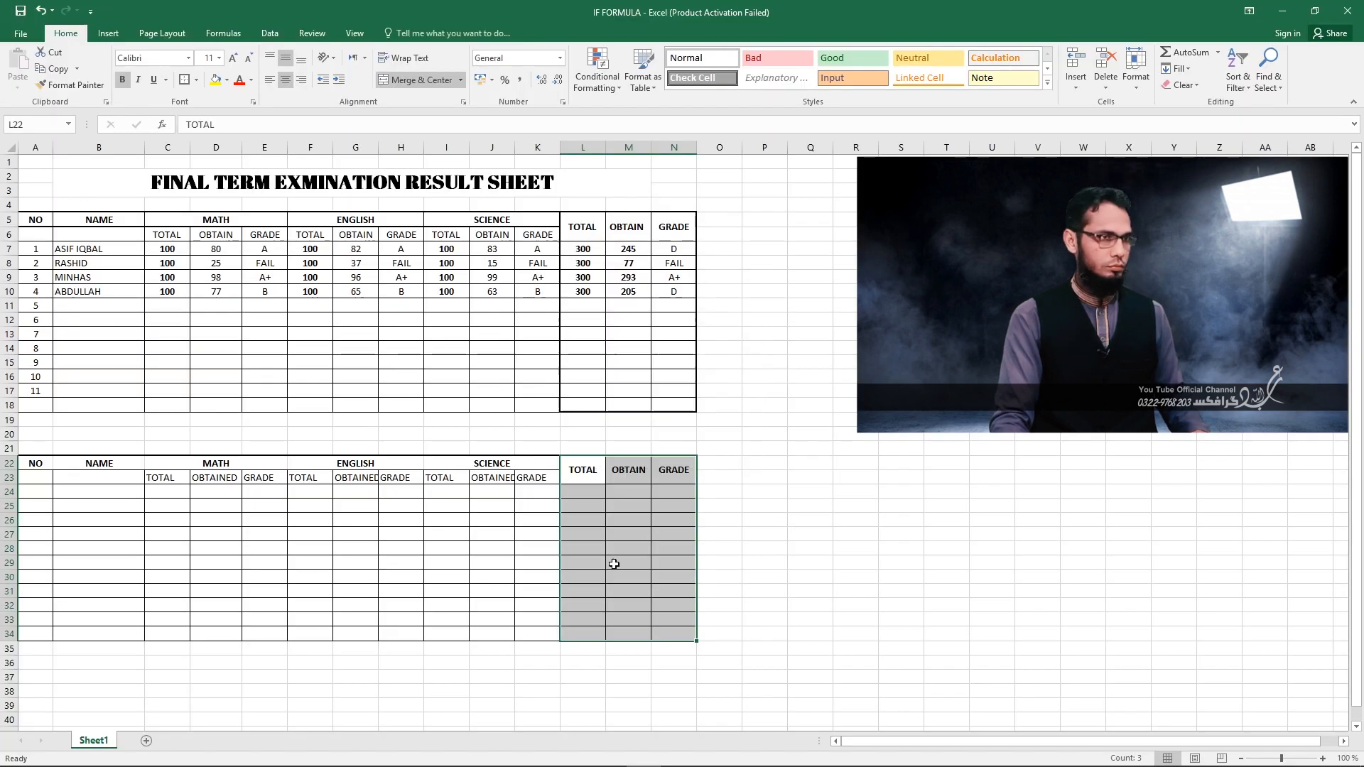
pyautogui.click(614, 563)
pyautogui.click(872, 576)
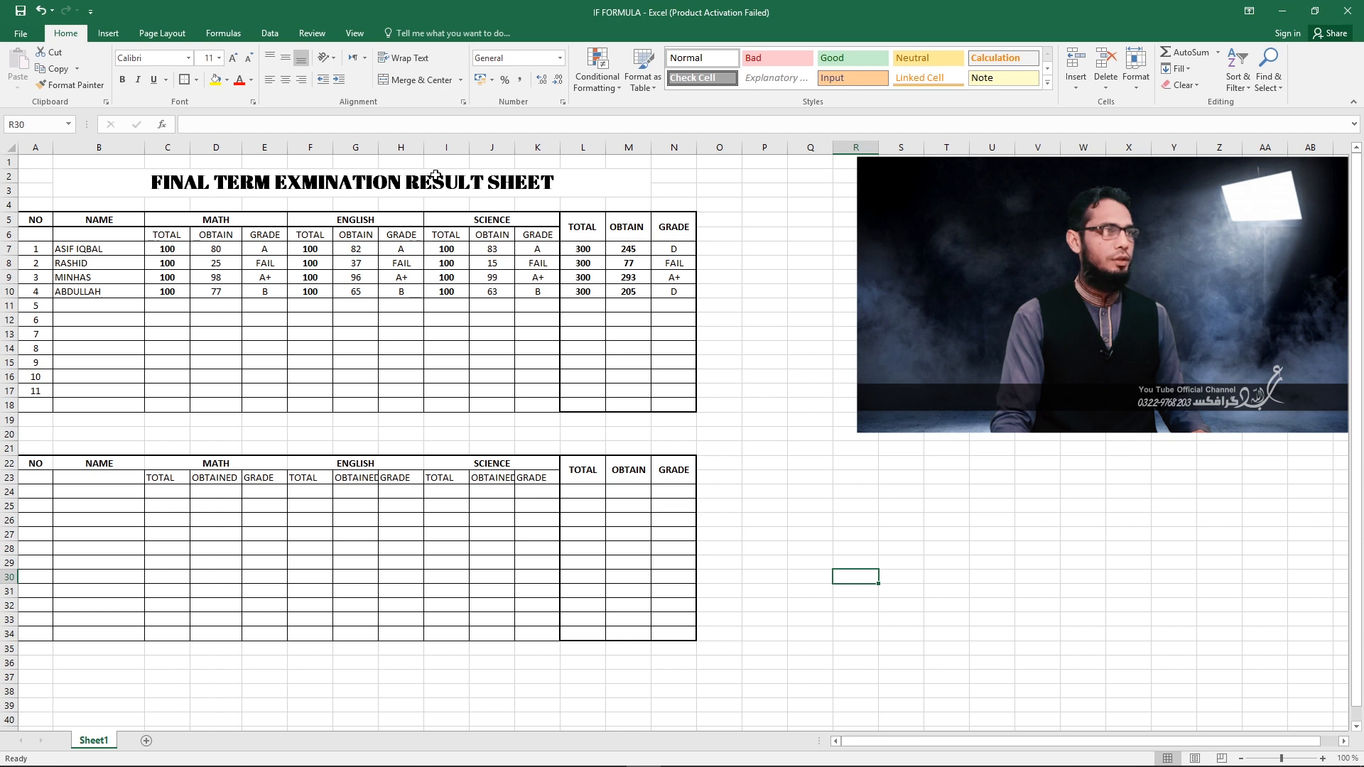
# Merge the cells B20:L21 above the new table into one title cell.
pyautogui.click(156, 438)
pyautogui.moveTo(105, 433); pyautogui.dragTo(587, 443)
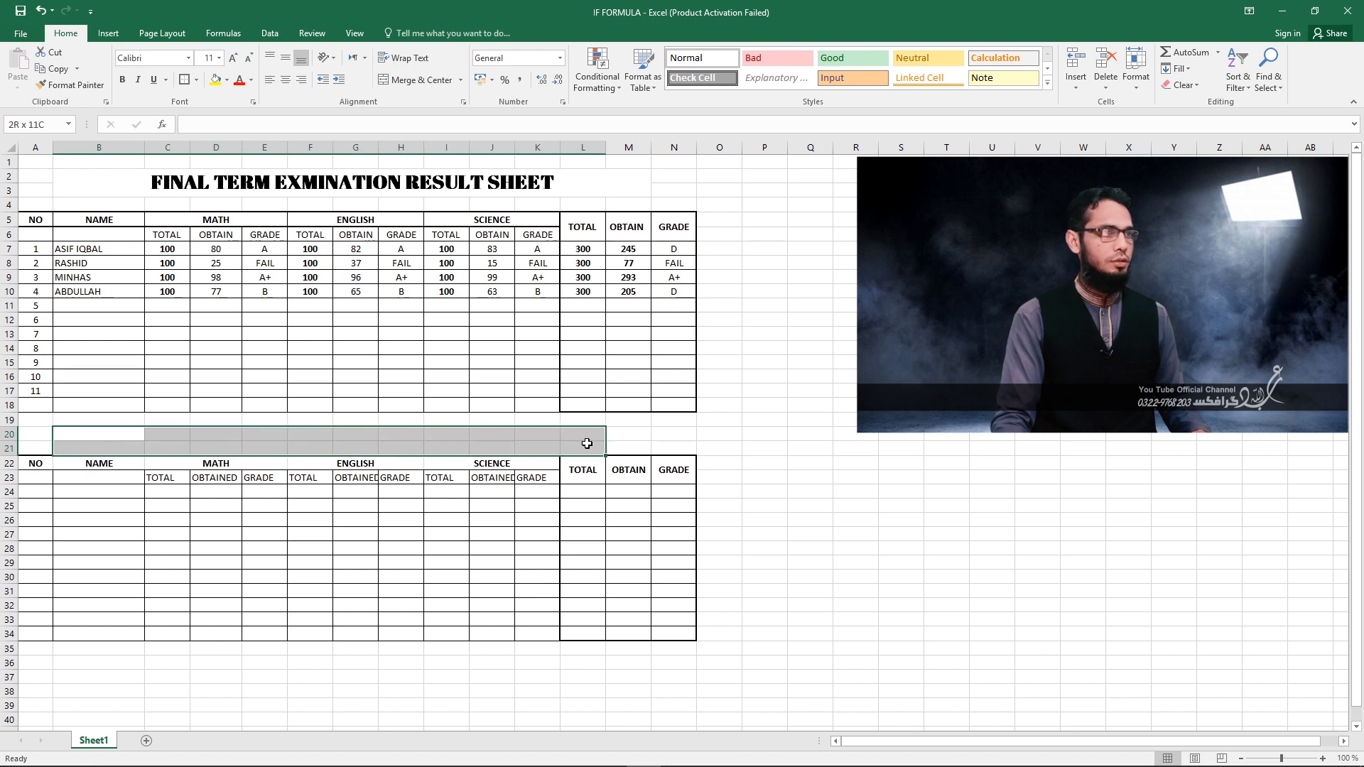
pyautogui.rightClick(503, 444)
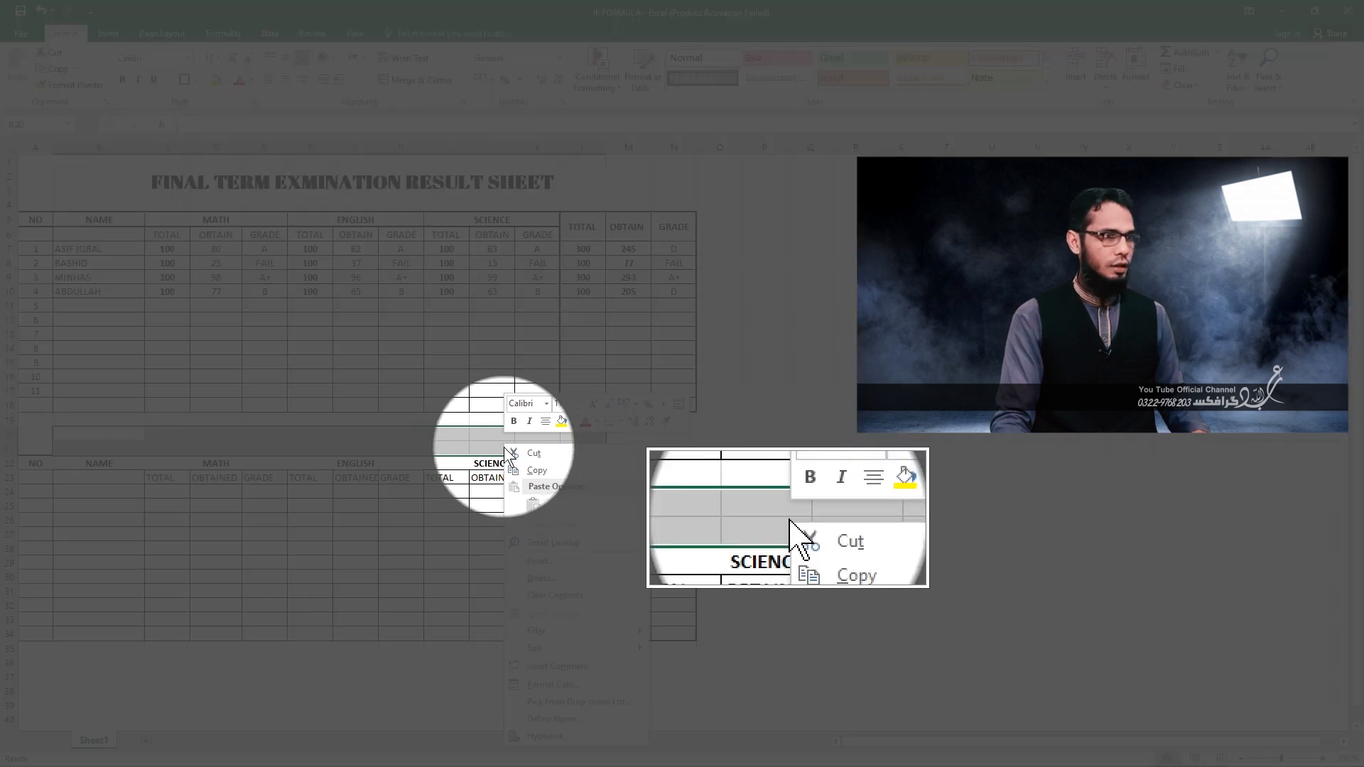
pyautogui.click(553, 685)
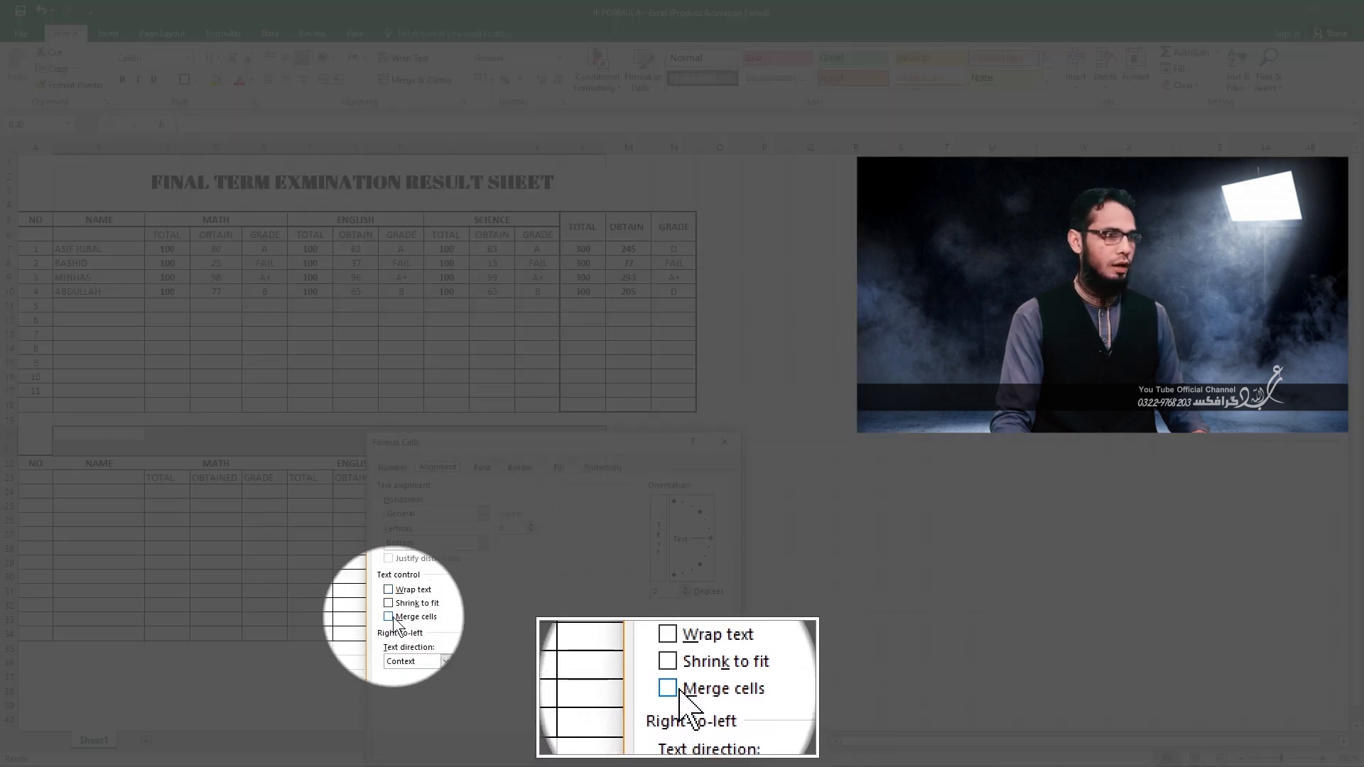
pyautogui.click(388, 617)
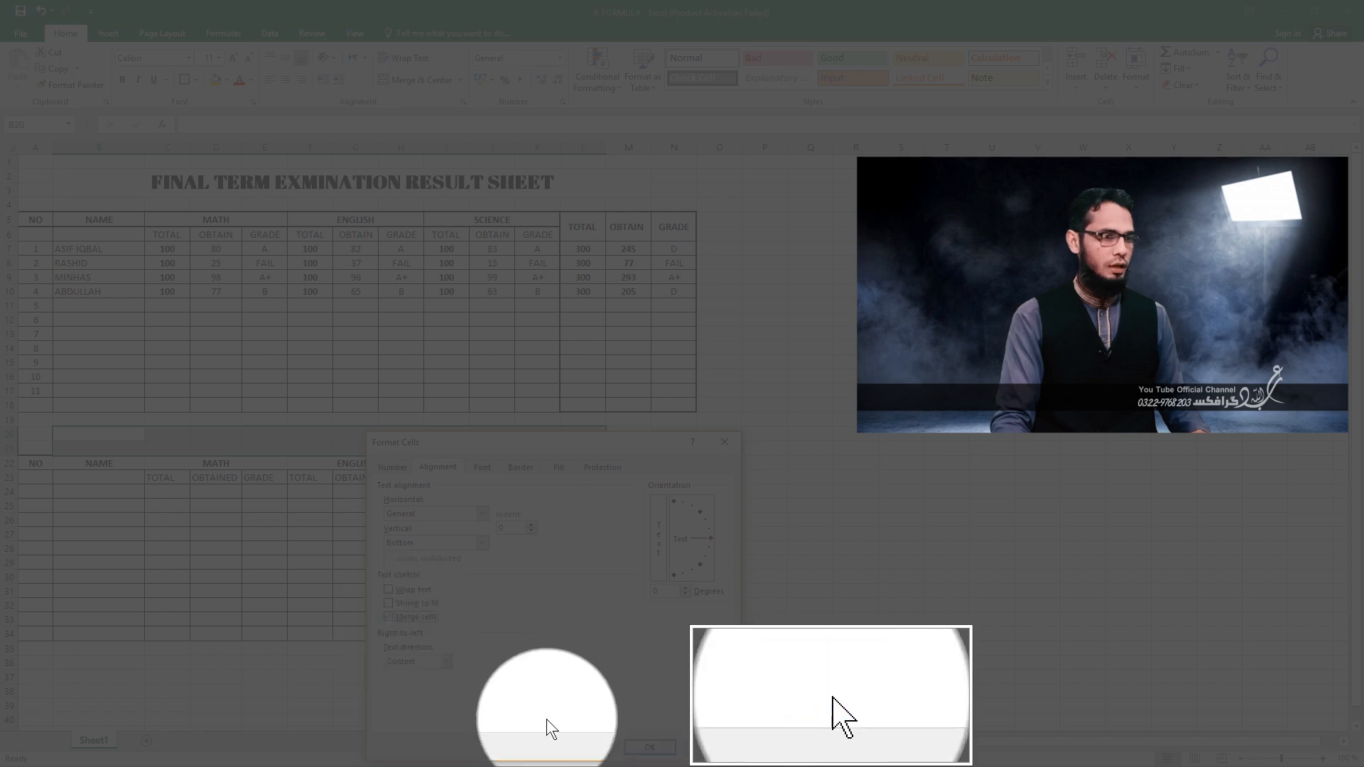
pyautogui.click(647, 740)
pyautogui.click(207, 185)
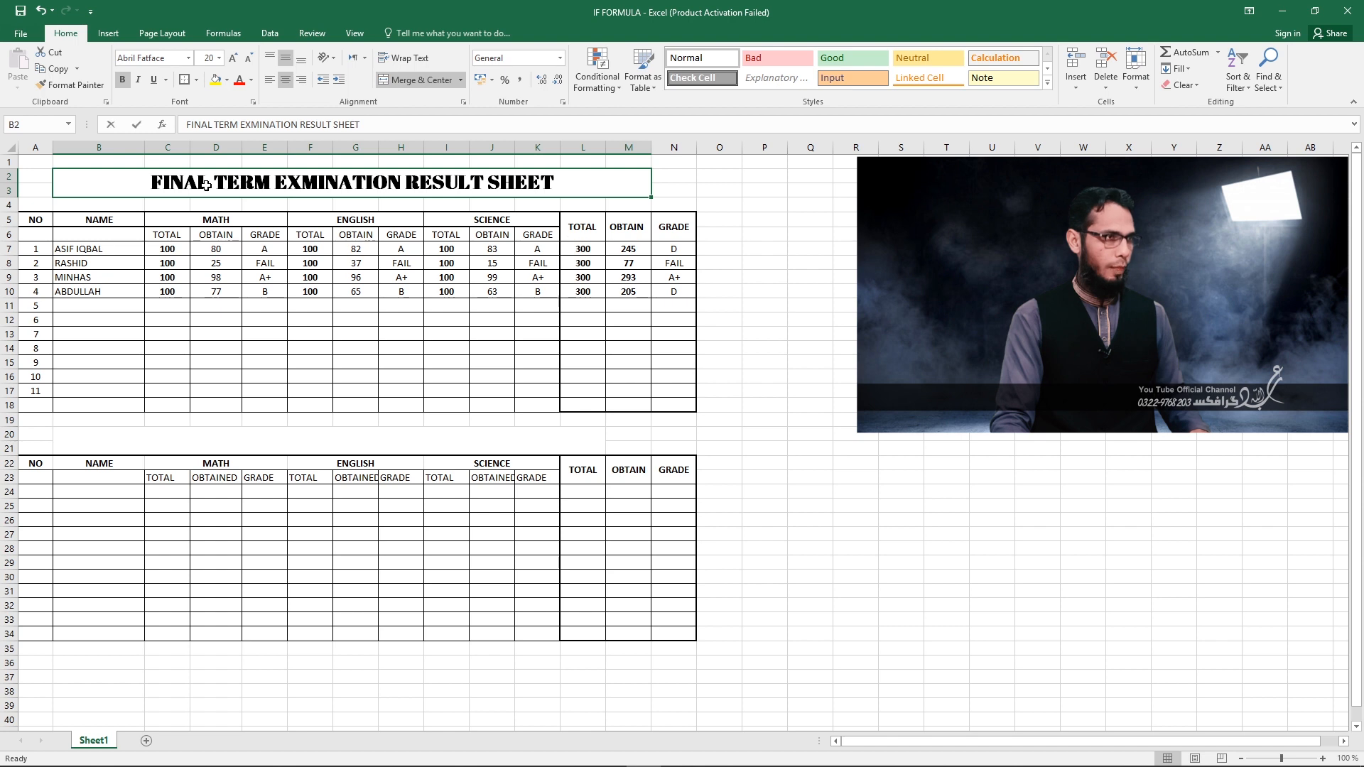
pyautogui.write('ز')
pyautogui.click(127, 445)
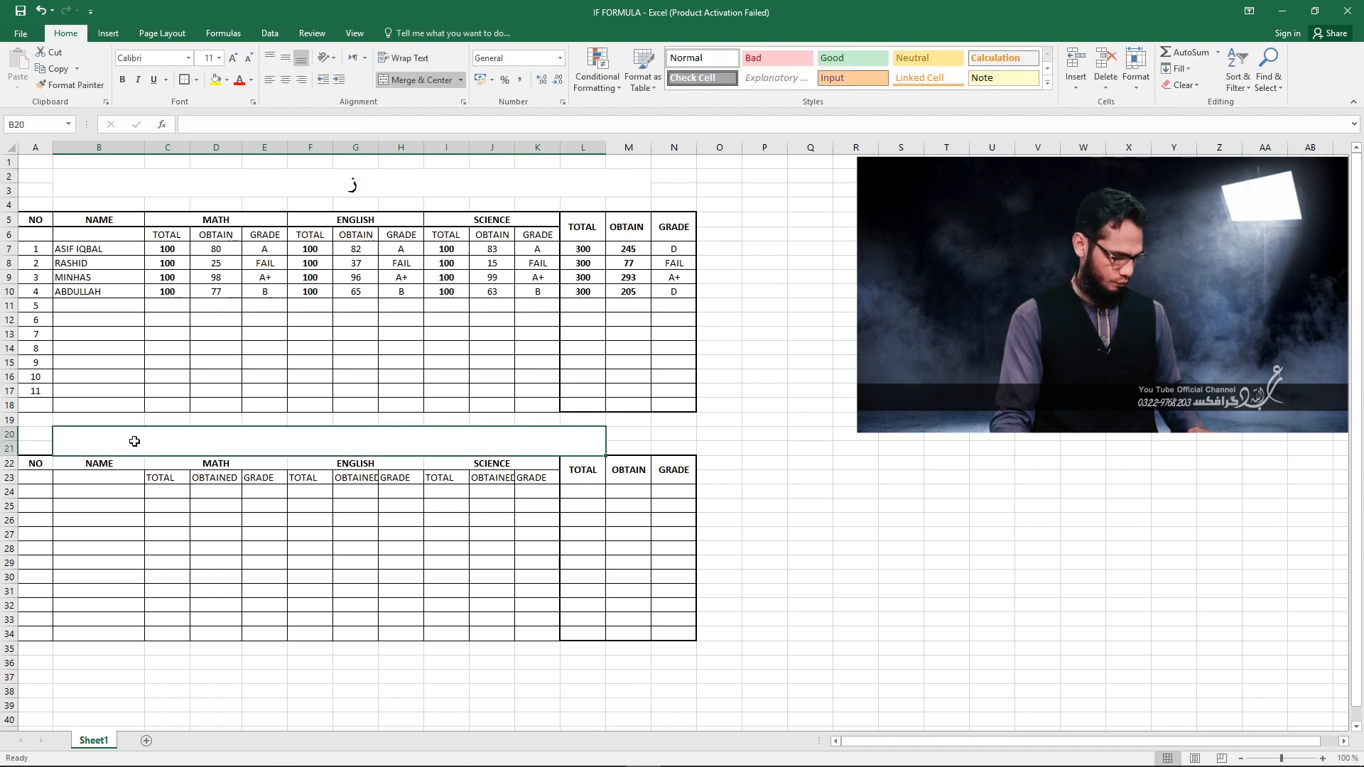
pyautogui.hotkey('ctrl', 'z')
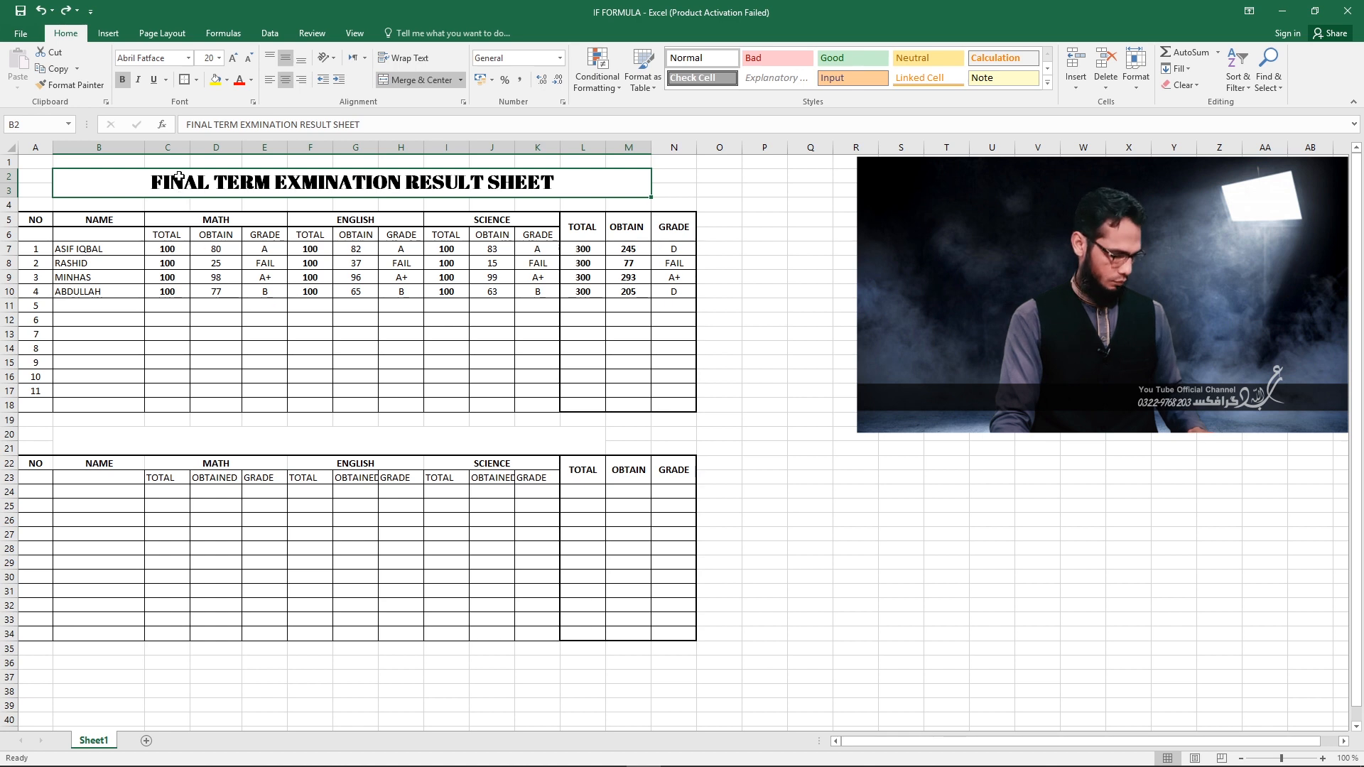
# Copy the title FINAL TERM EXMINATION RESULT SHEET from B2 into the merged cell B20, without its formatting.
pyautogui.hotkey('ctrl', 'c')
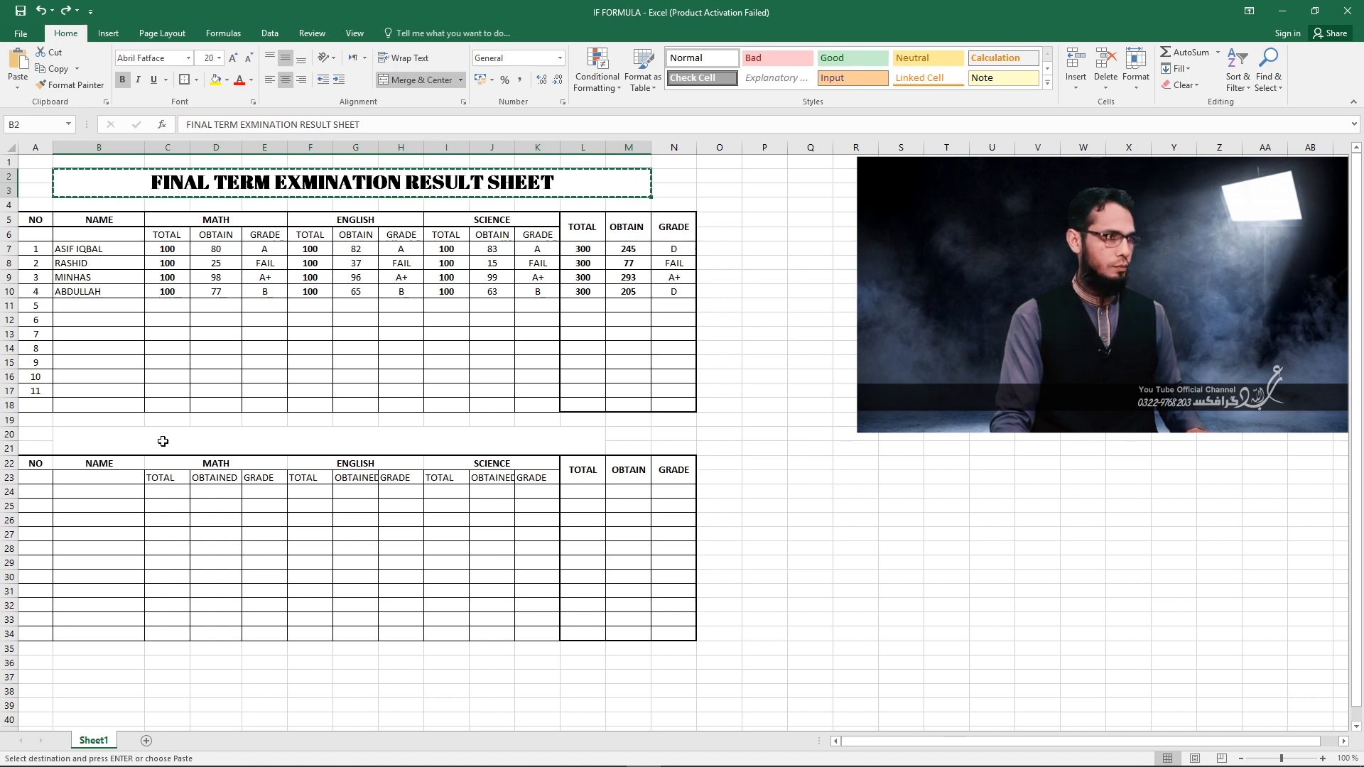
pyautogui.click(160, 440)
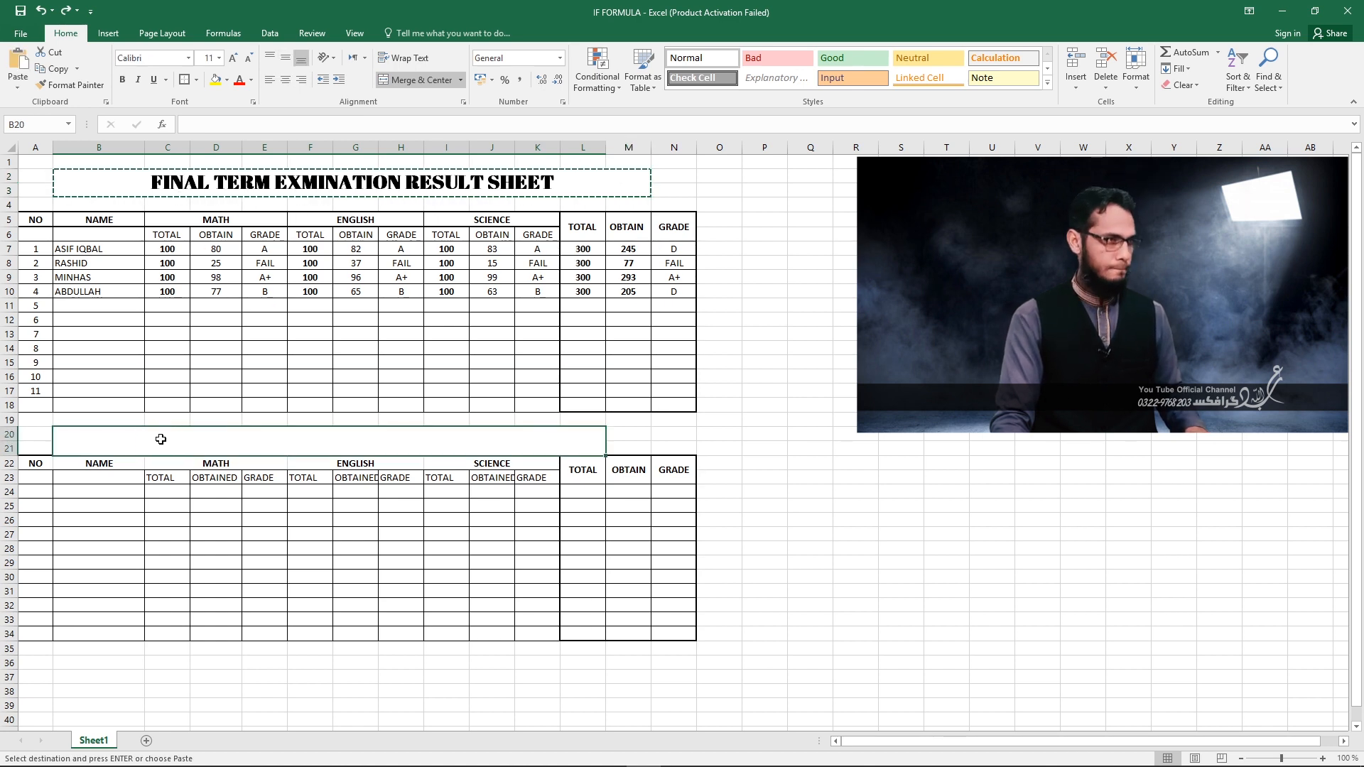
pyautogui.hotkey('ctrl', 'v')
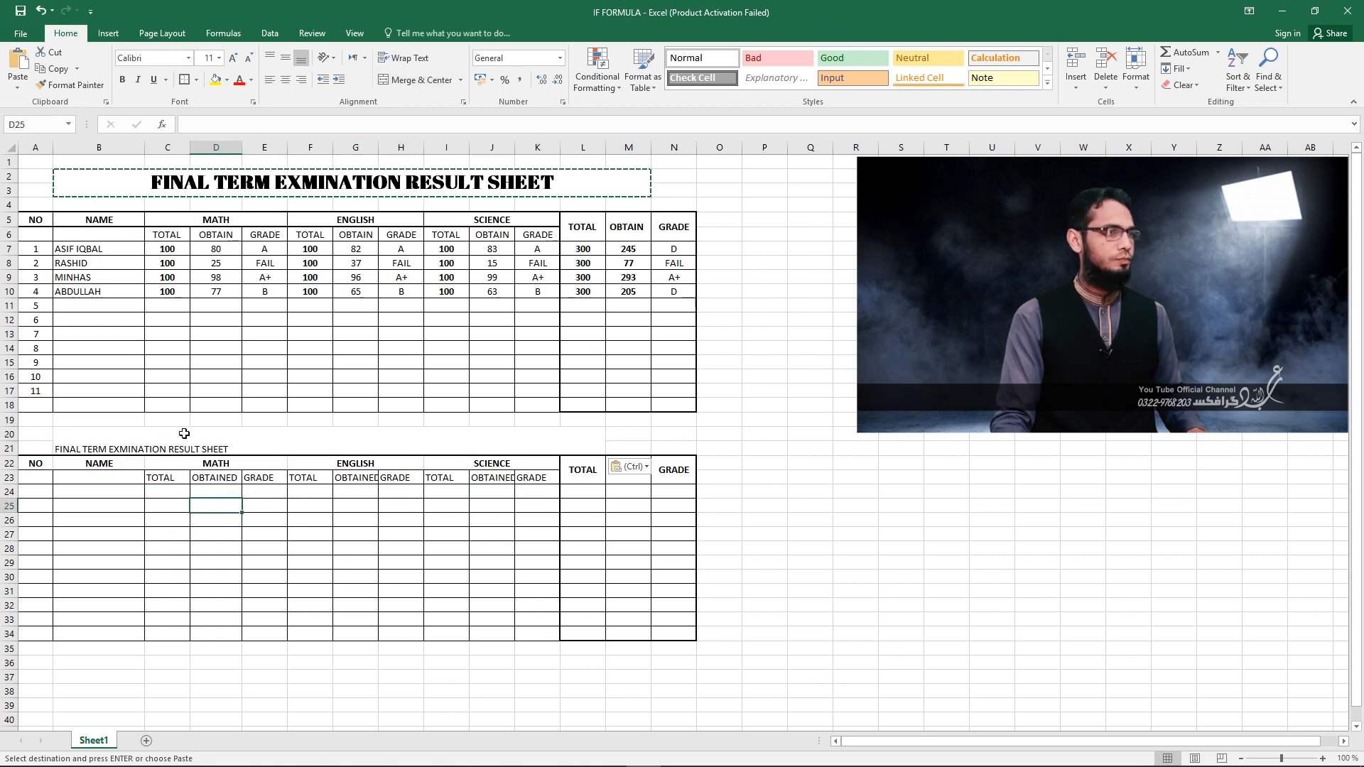
# Make the title in B20 bold and center it horizontally and vertically within the merged cell.
pyautogui.click(124, 77)
pyautogui.click(285, 80)
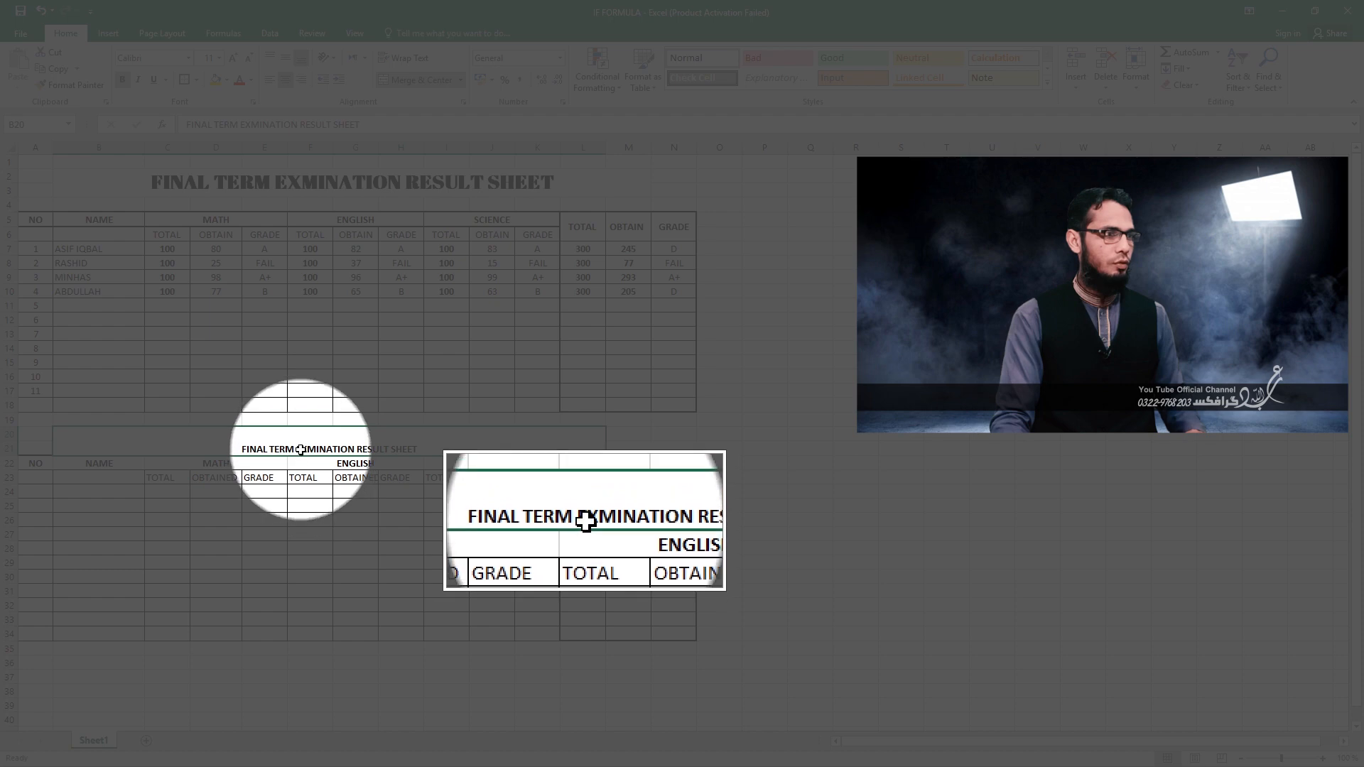
pyautogui.rightClick(299, 448)
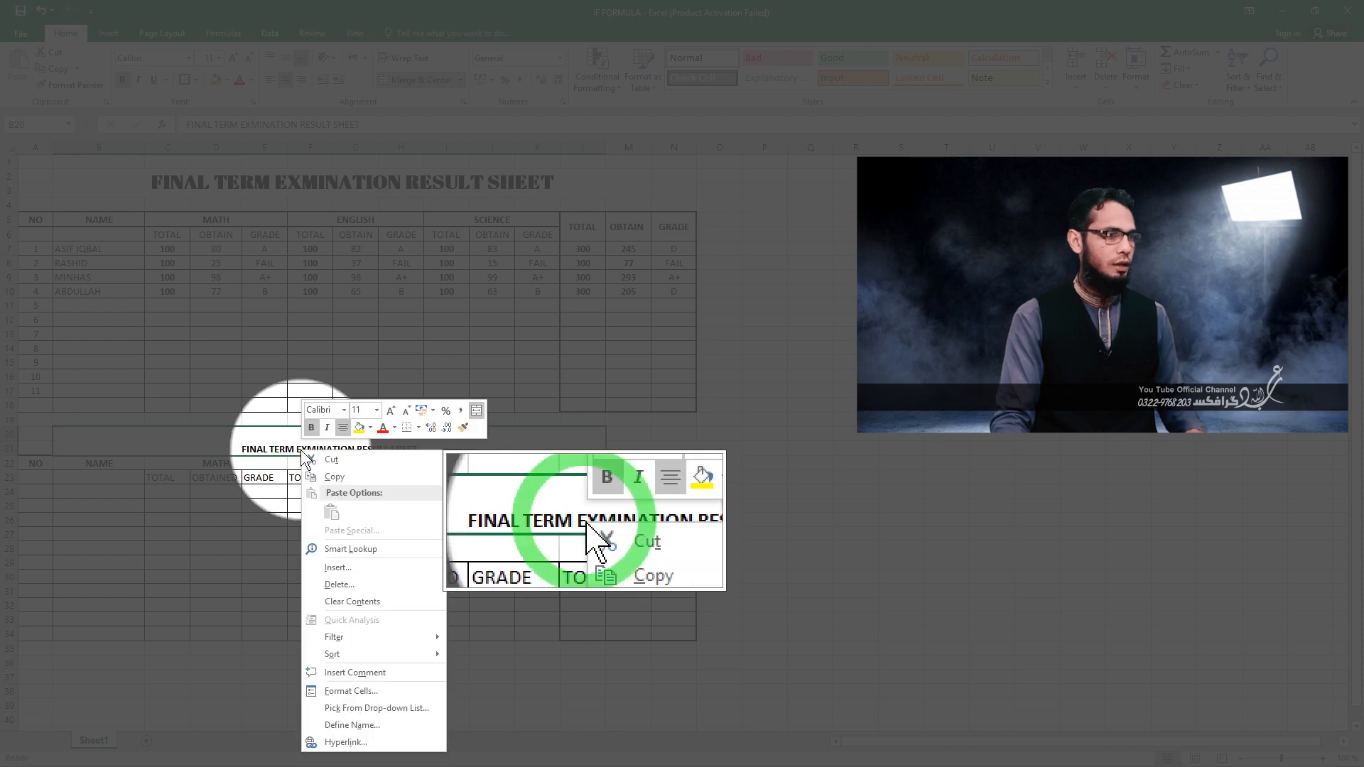
pyautogui.click(357, 688)
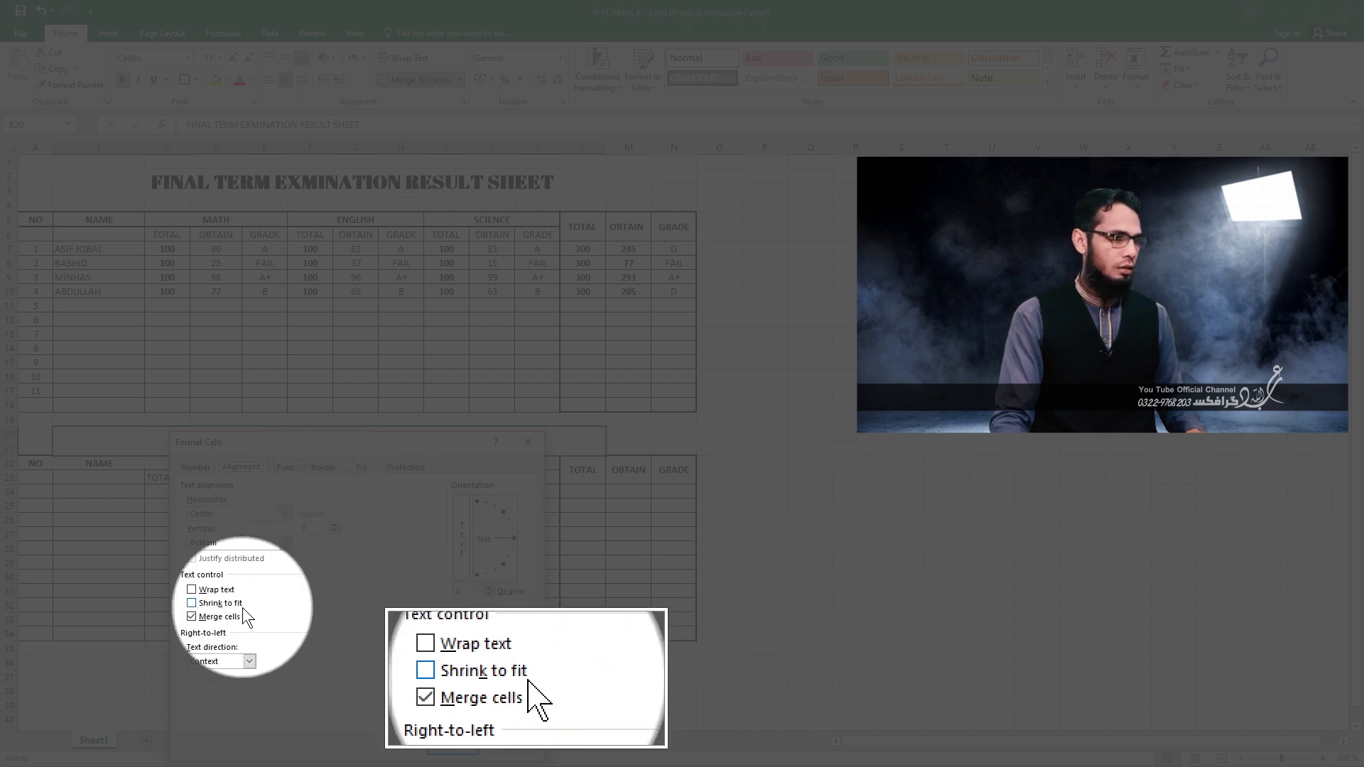
pyautogui.click(212, 542)
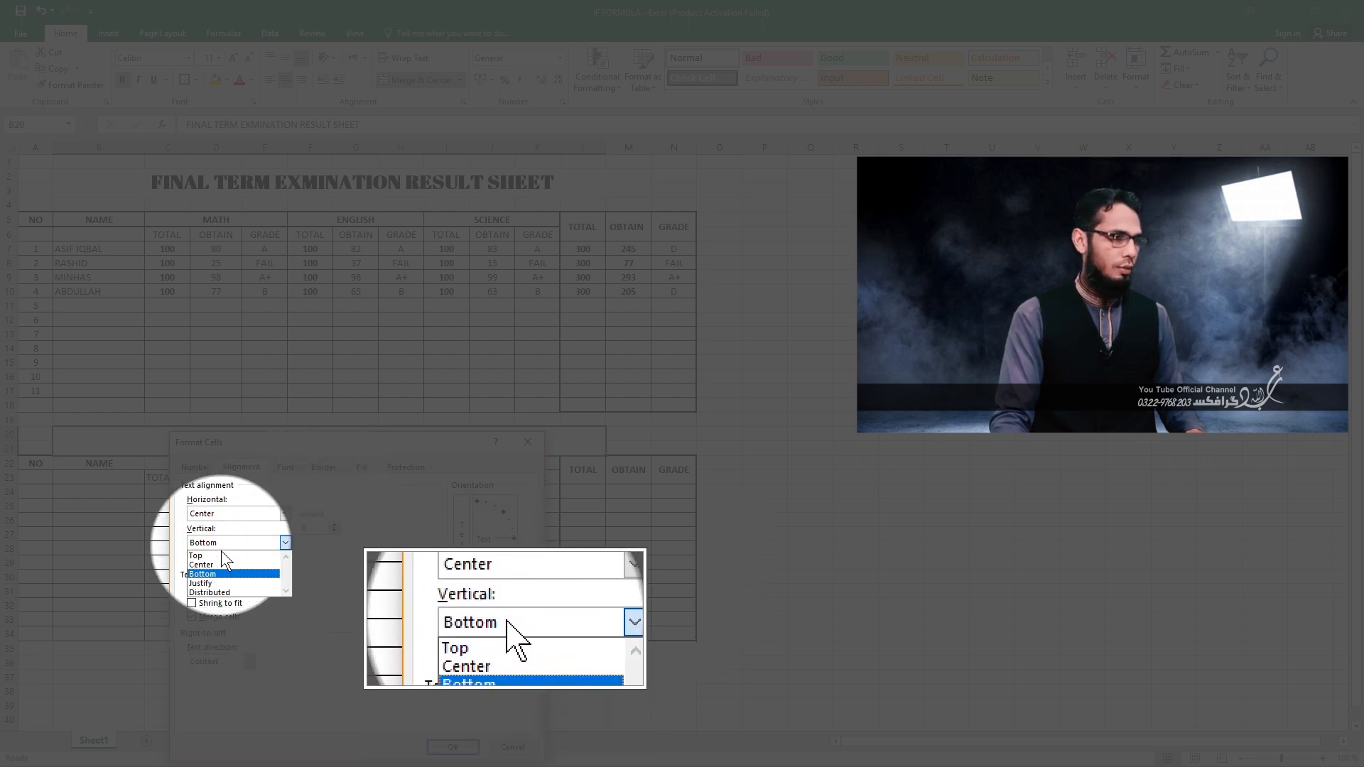
pyautogui.click(214, 563)
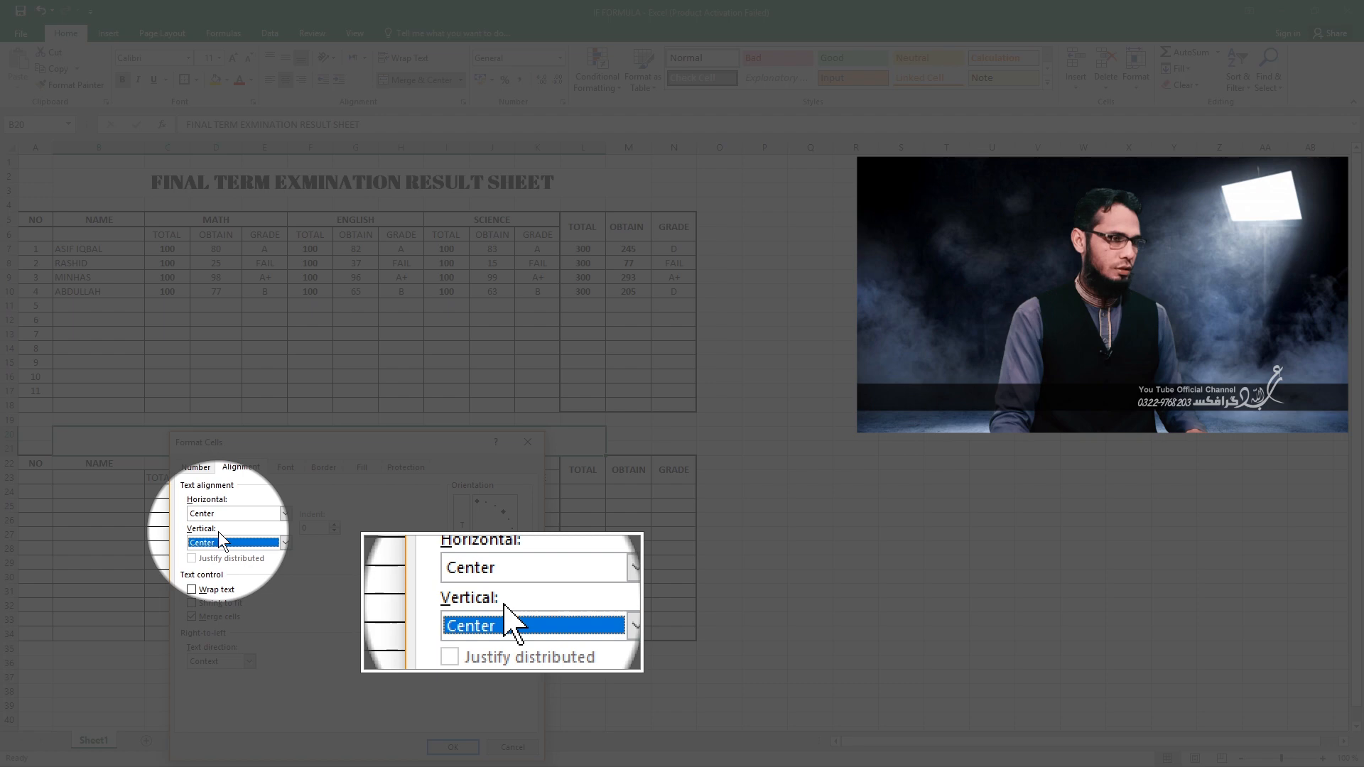
pyautogui.click(452, 747)
pyautogui.click(362, 591)
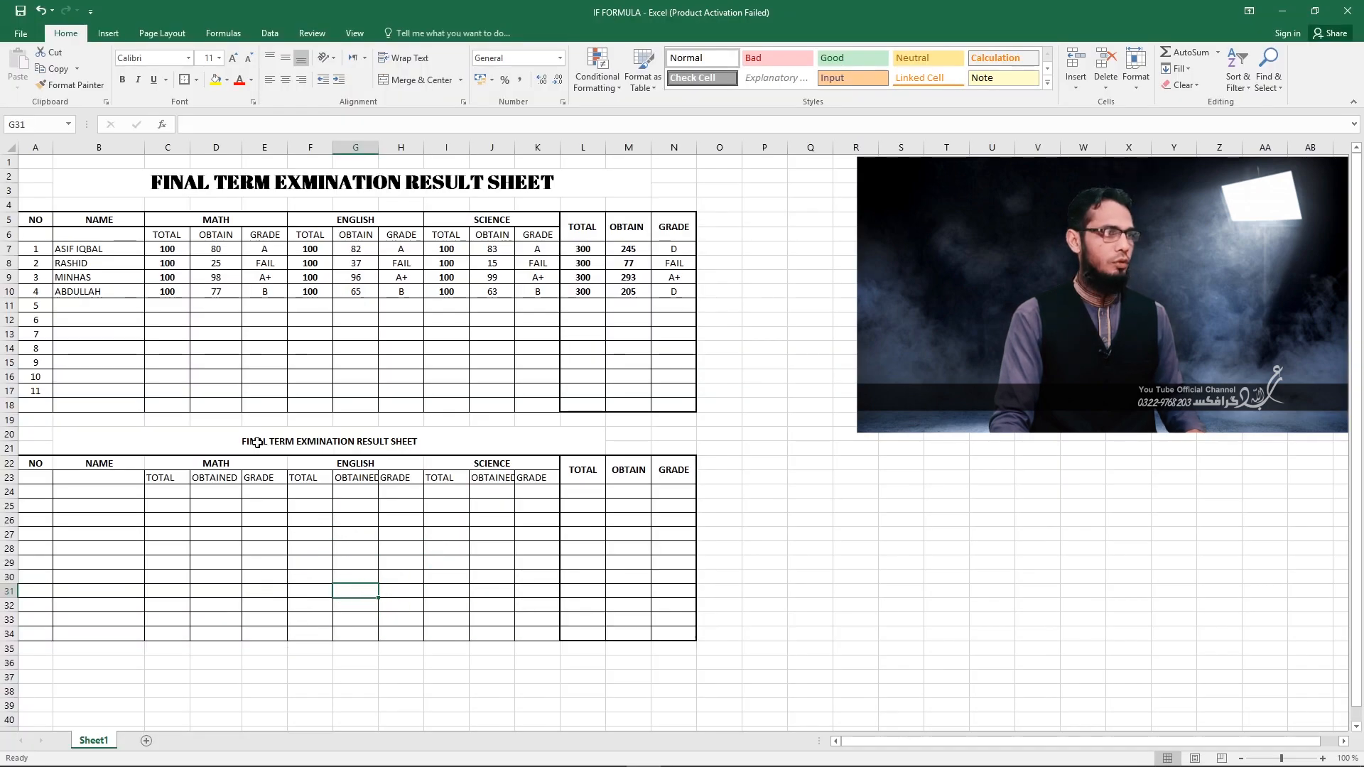
# Set the font size of the title in B20 to 28.
pyautogui.click(257, 442)
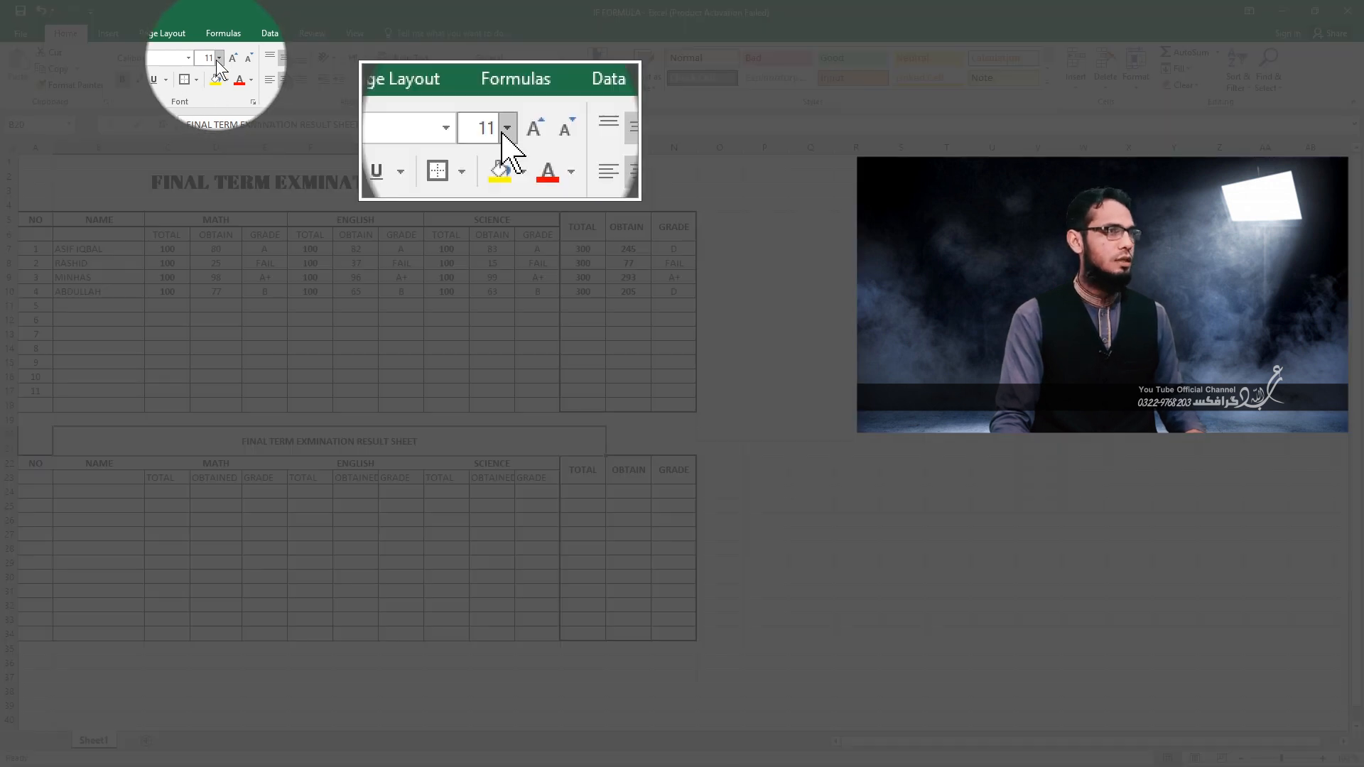
pyautogui.click(219, 58)
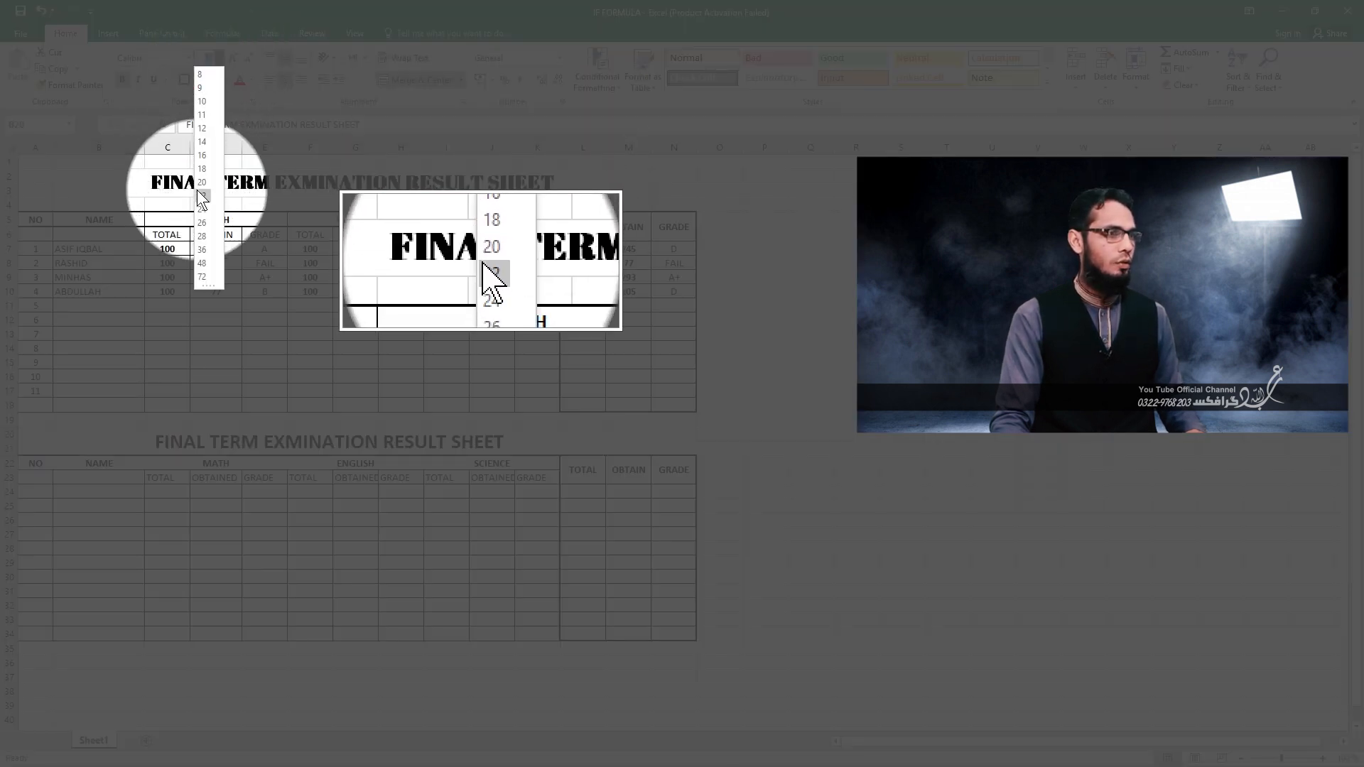
pyautogui.click(204, 249)
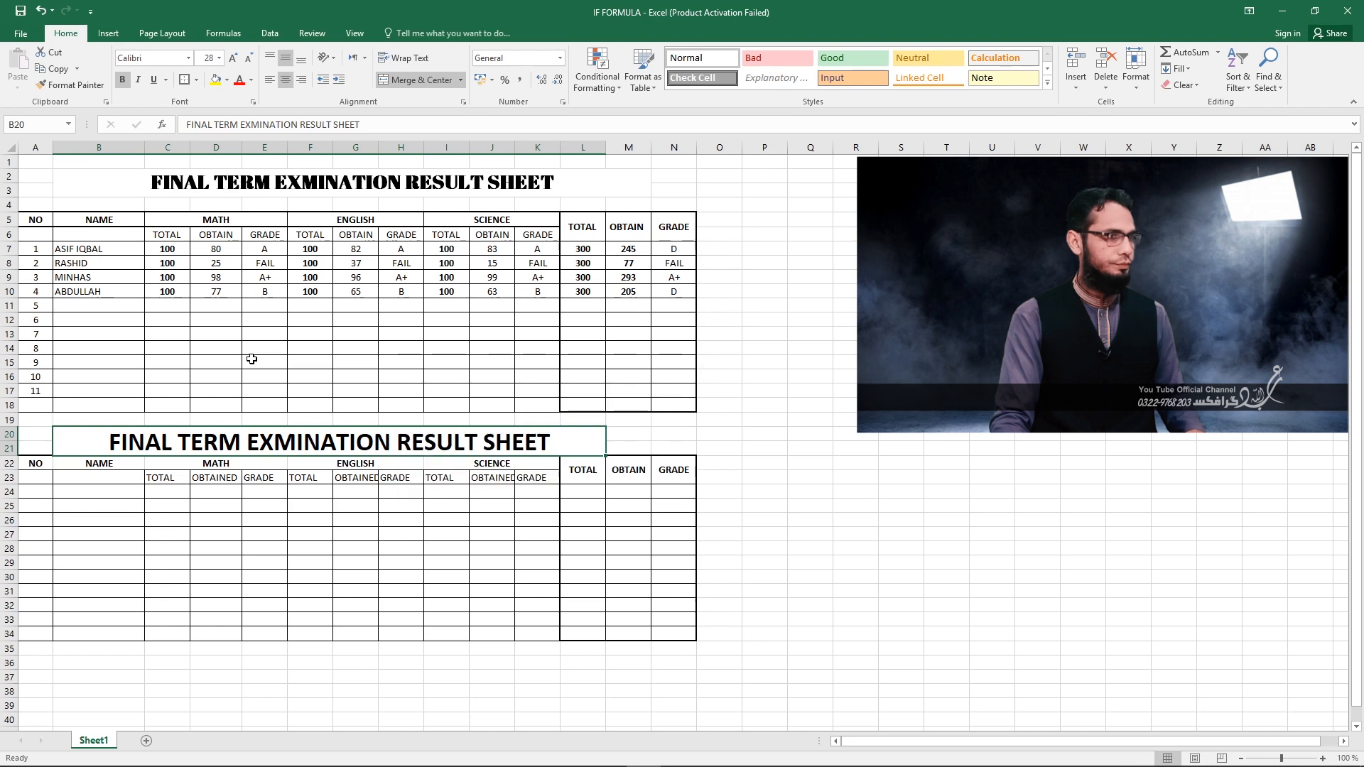
pyautogui.click(319, 578)
pyautogui.click(229, 441)
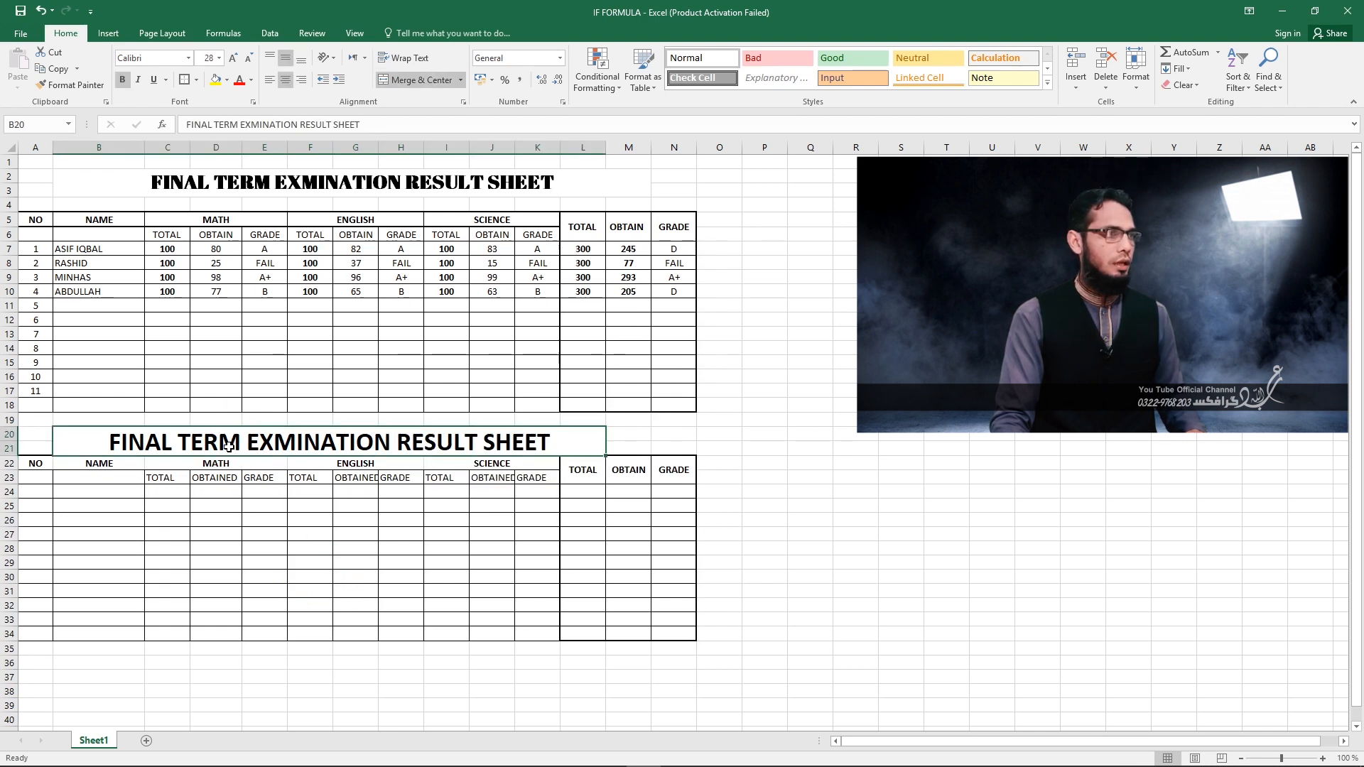
pyautogui.click(227, 593)
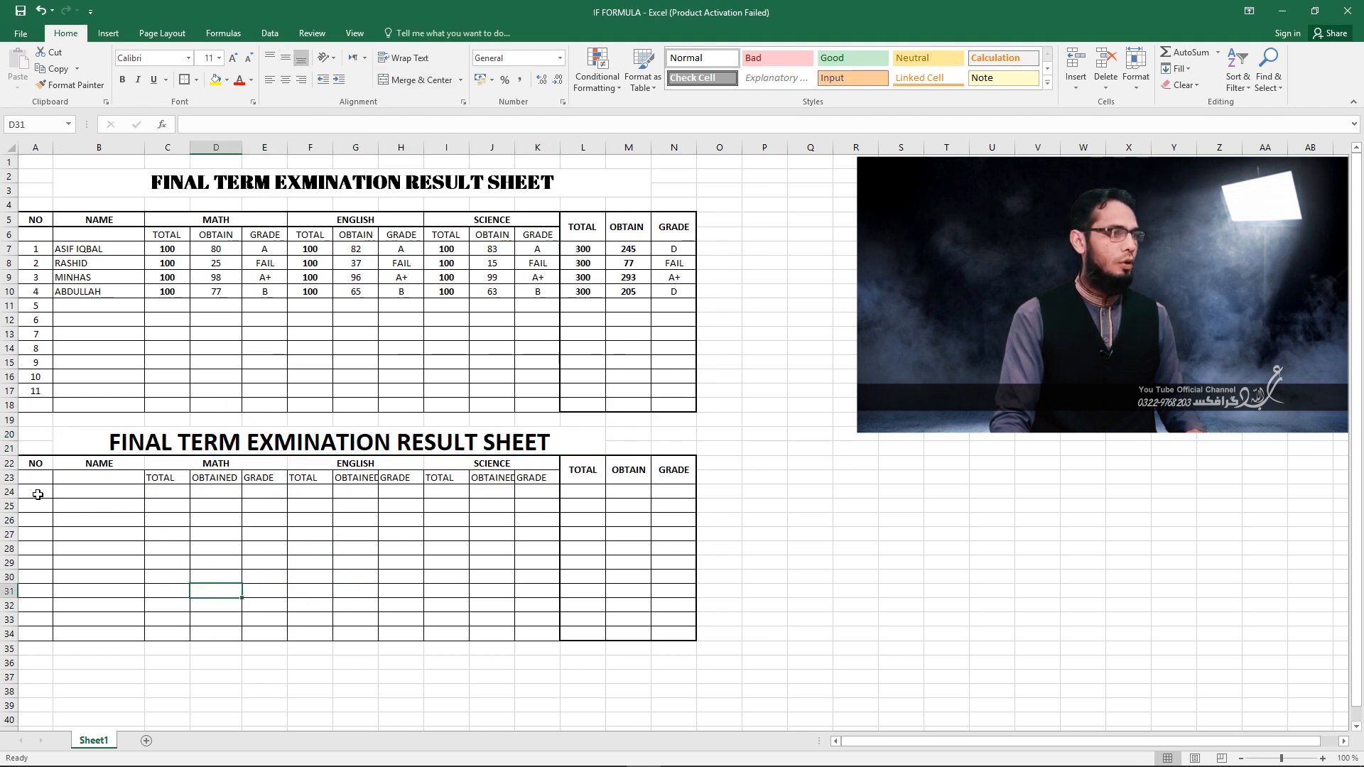
# Center the NO column cells A24:A34 of the new table horizontally.
pyautogui.click(38, 495)
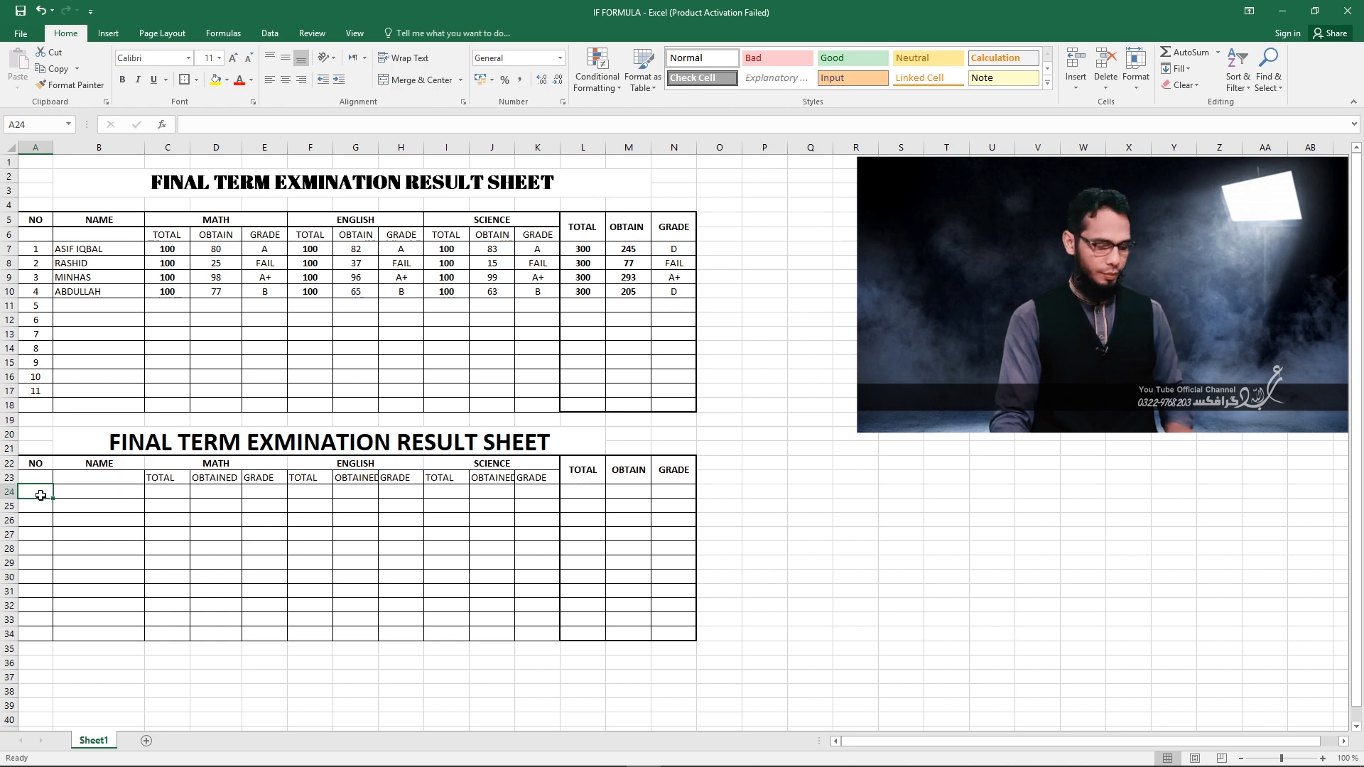
pyautogui.moveTo(42, 489); pyautogui.dragTo(42, 626)
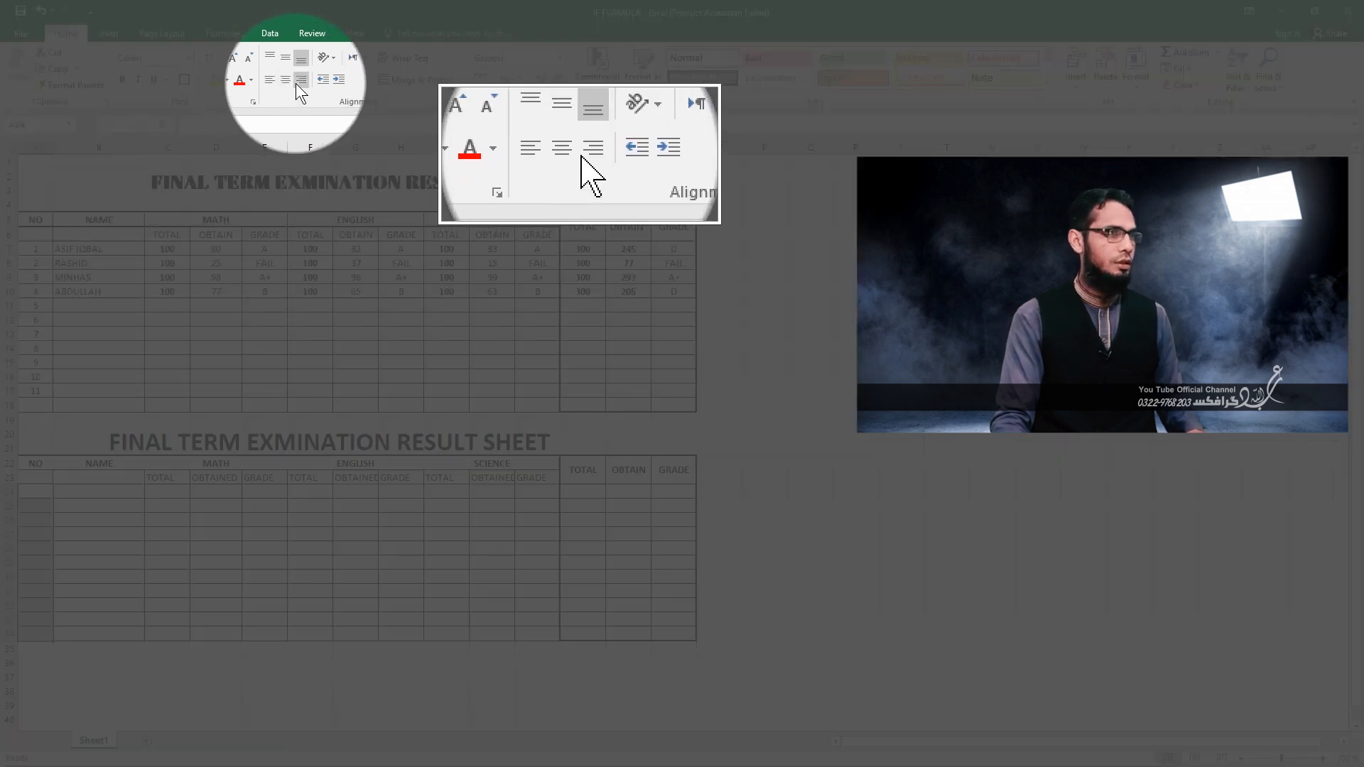
pyautogui.click(285, 80)
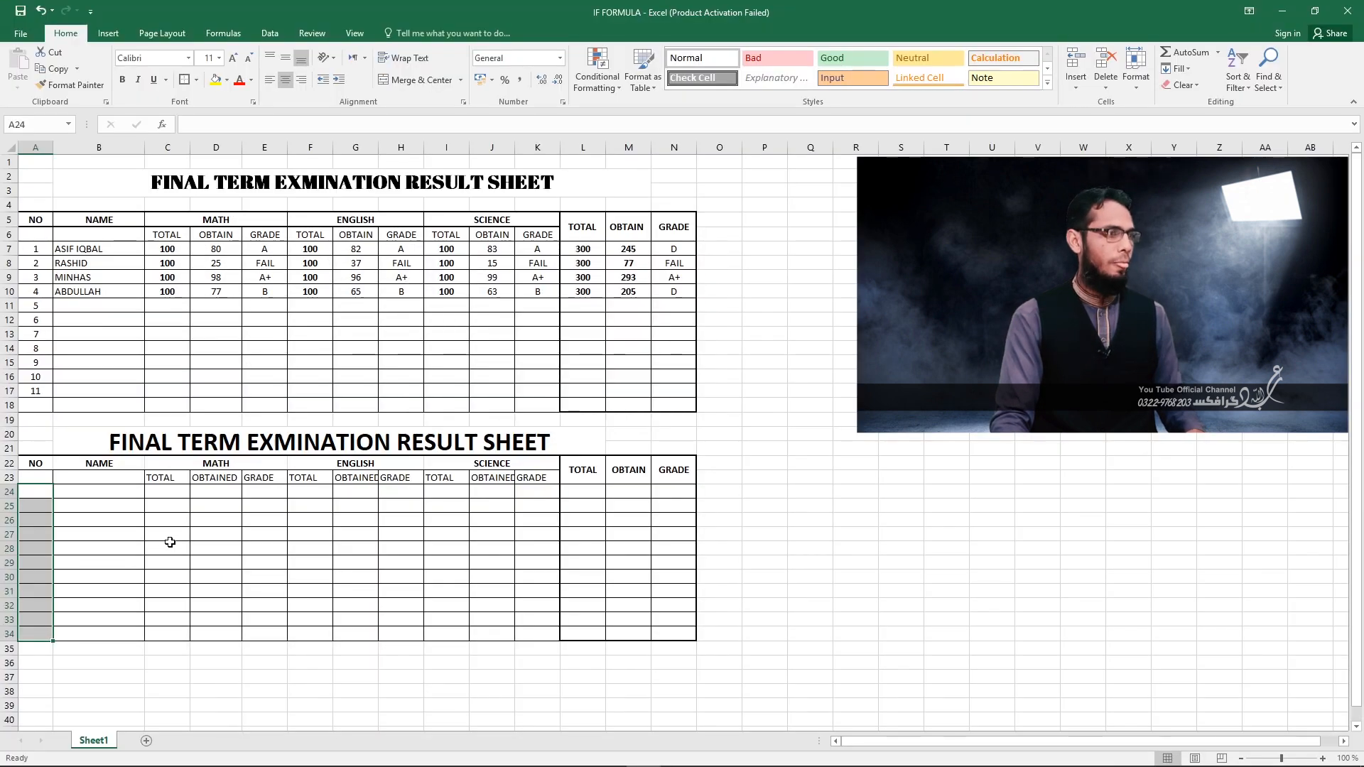
# Number the rows of the new table 1 to 11 in A24:A34 by entering 1 and 2 and filling the series down.
pyautogui.click(35, 503)
pyautogui.doubleClick(35, 502)
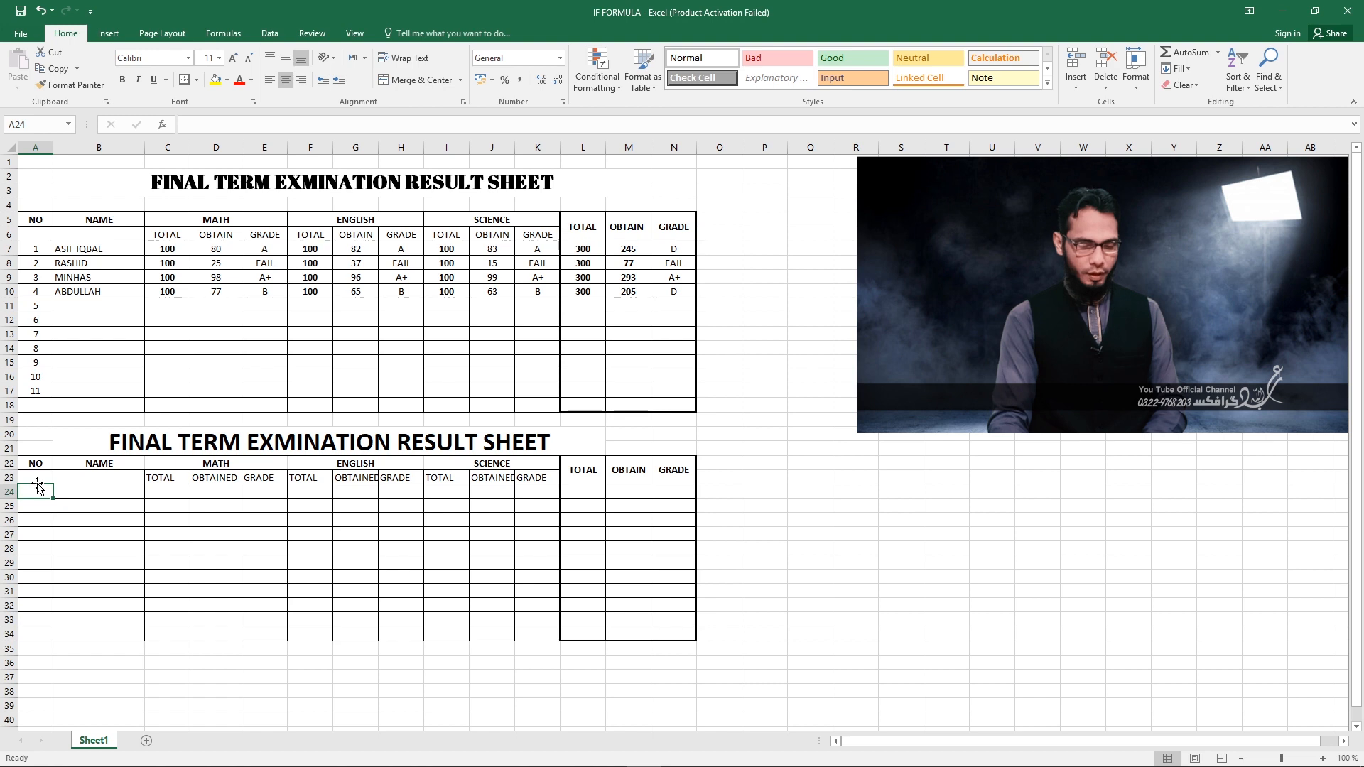
pyautogui.write('2')
pyautogui.press('Return')
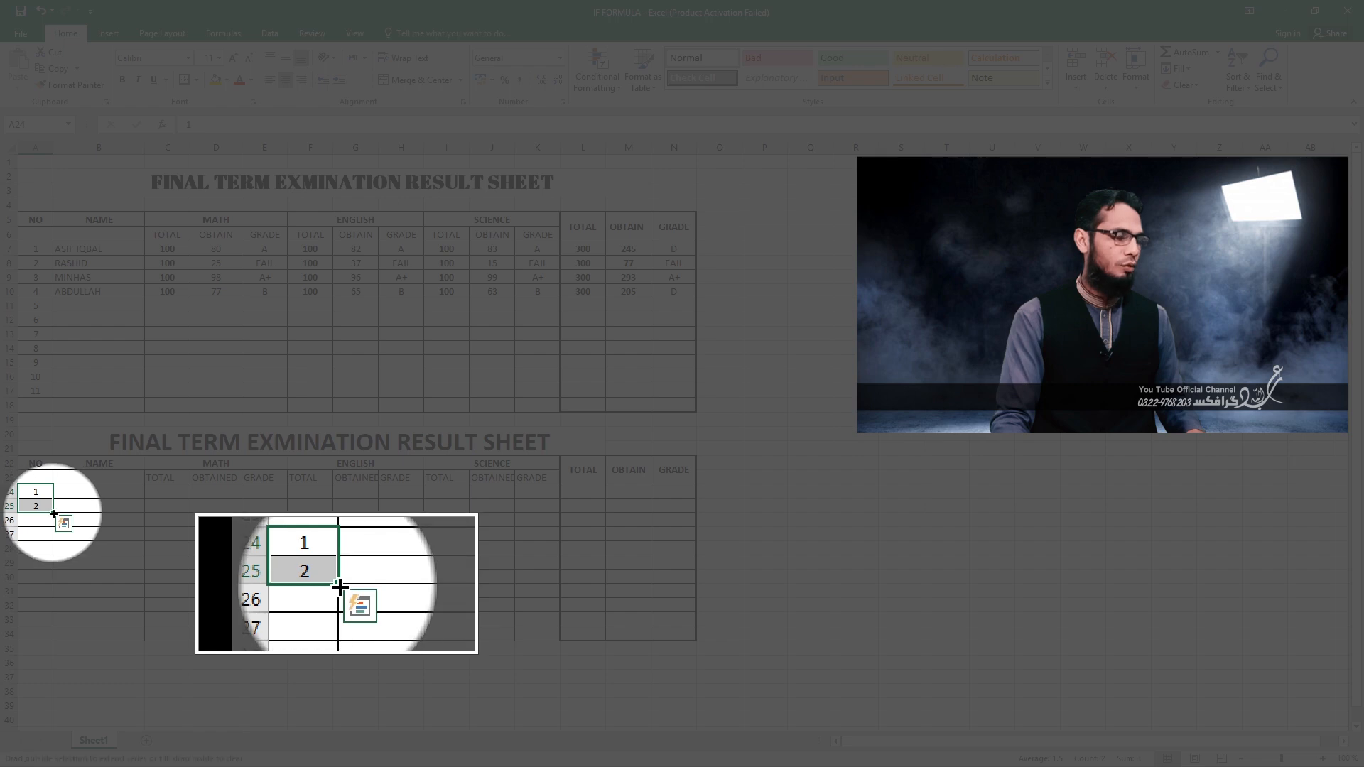
pyautogui.moveTo(54, 512); pyautogui.dragTo(49, 640)
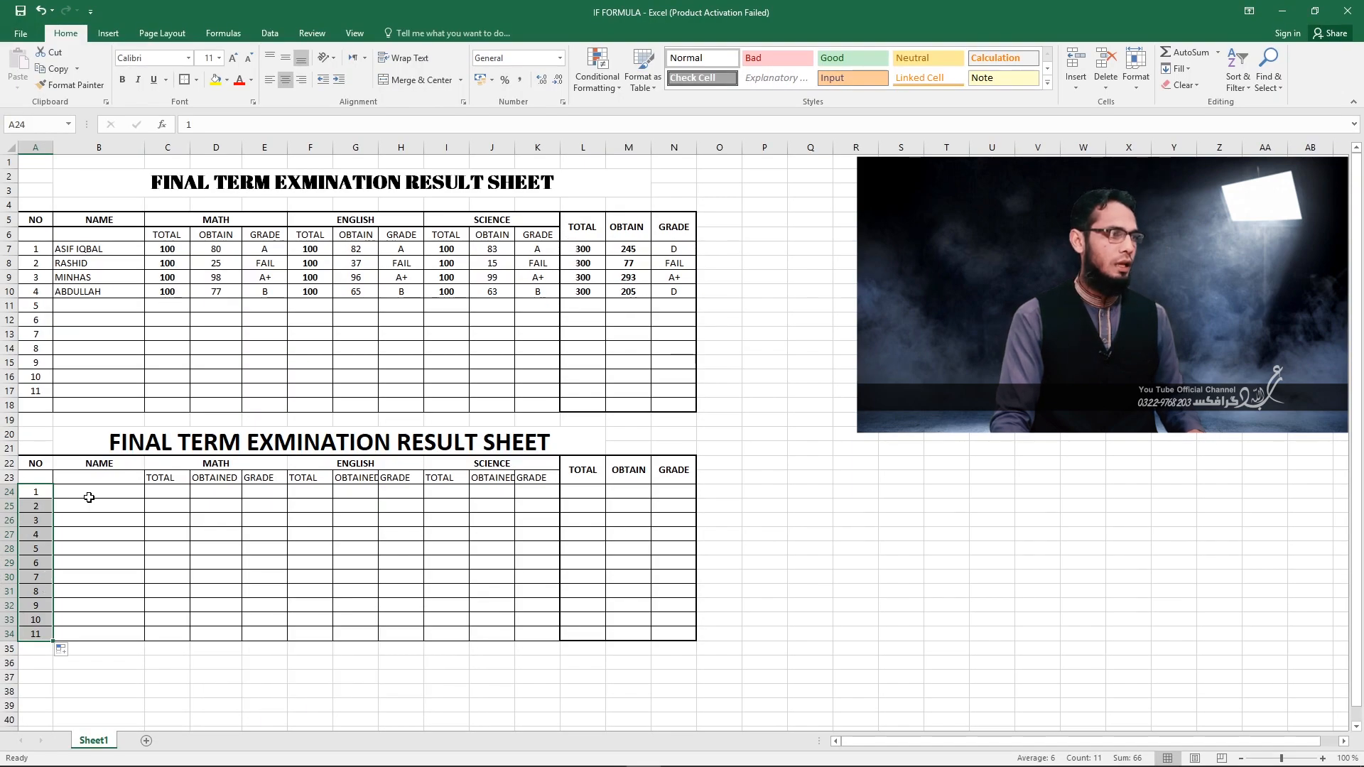
# Enter the four students' names from the upper table in the NAME column cells B24:B27.
pyautogui.click(89, 507)
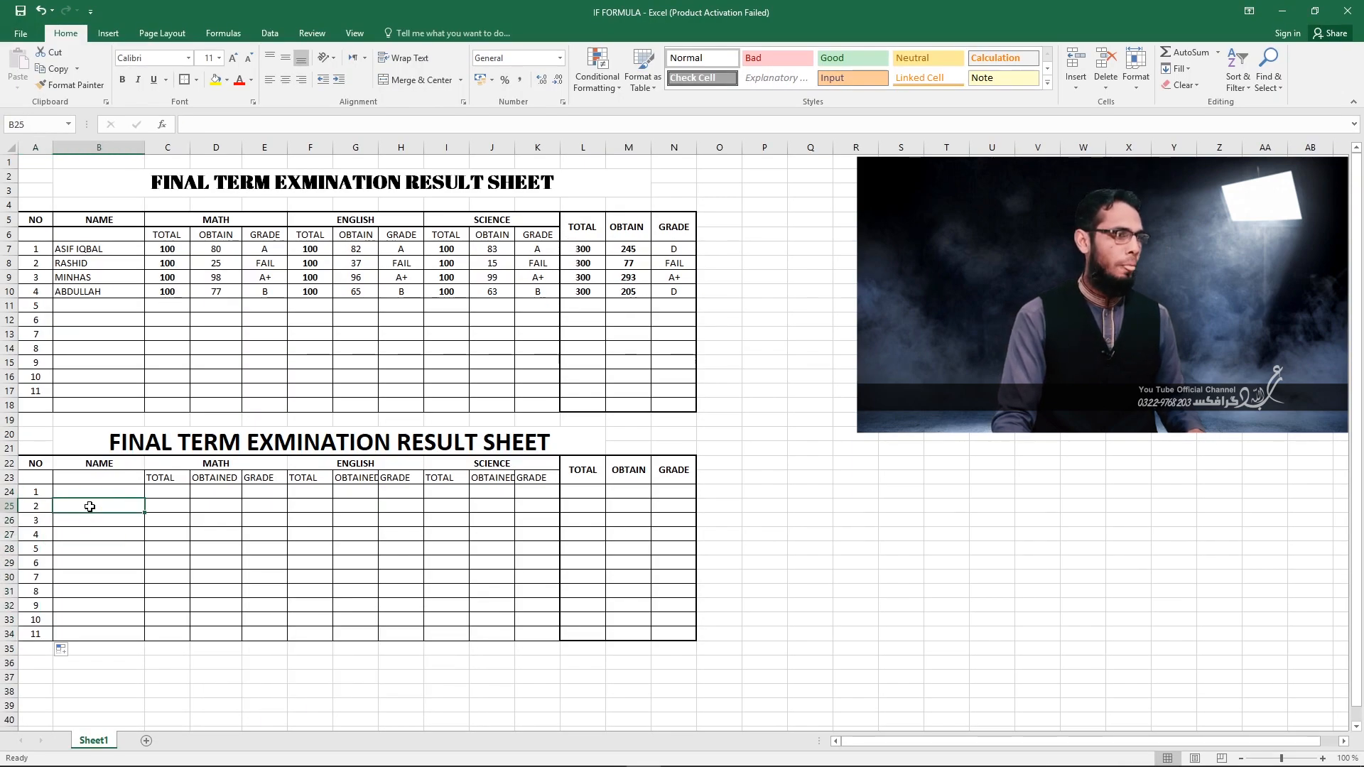
pyautogui.click(83, 492)
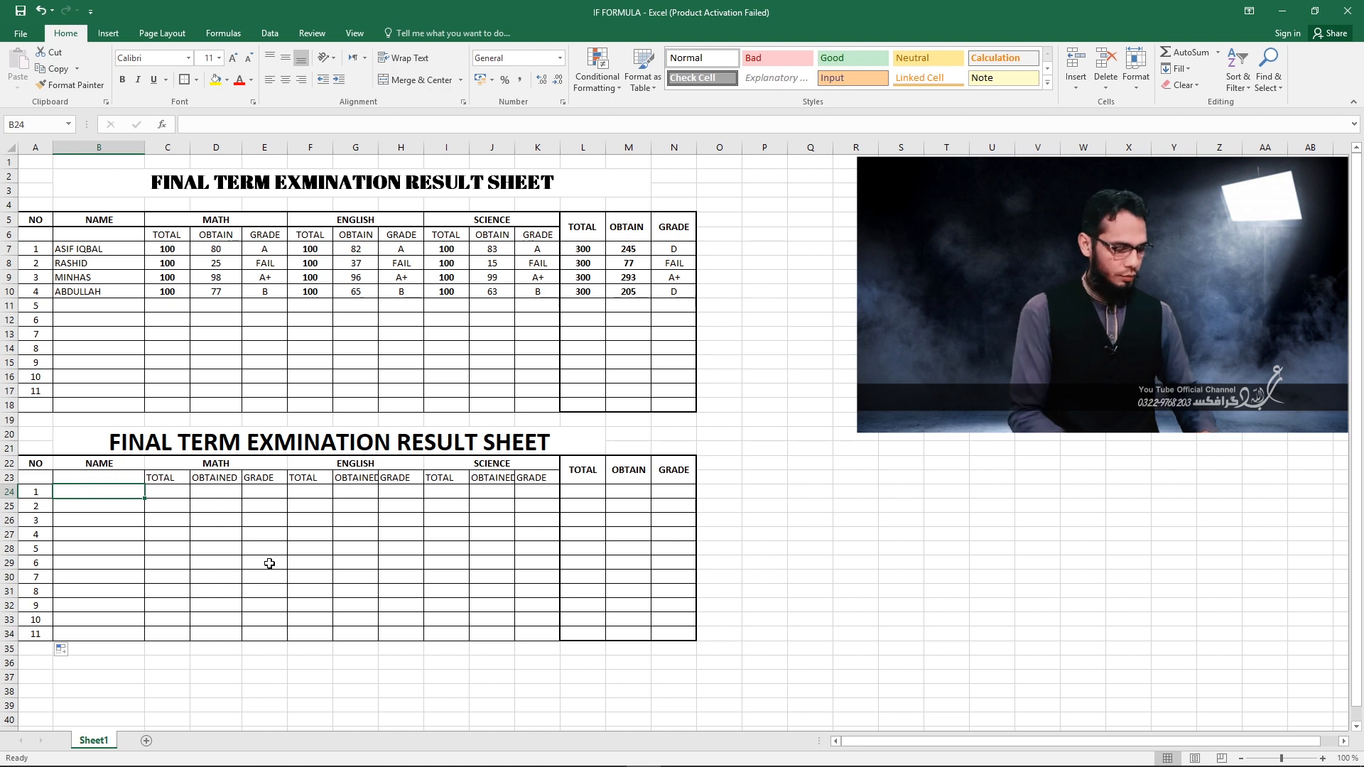
pyautogui.write('م')
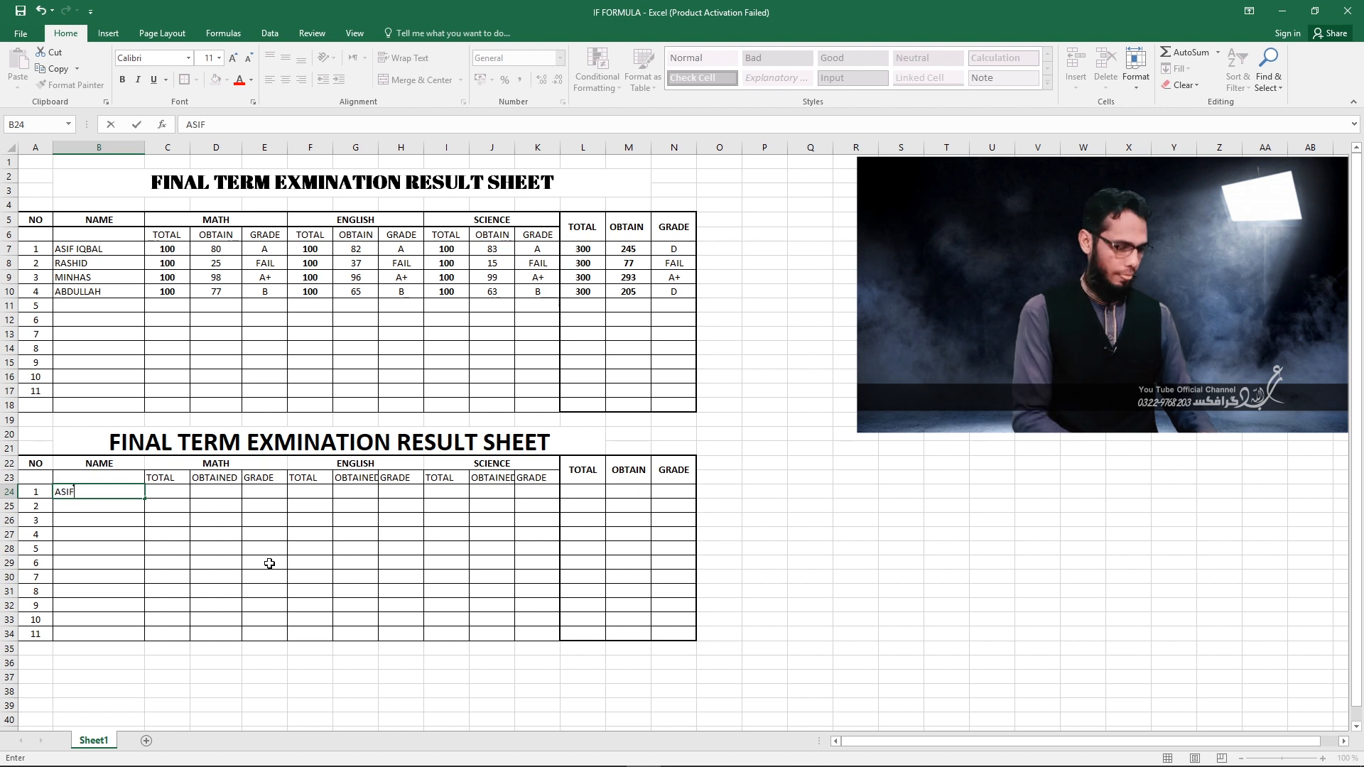
pyautogui.write('ASIF IQBAL')
pyautogui.press('Return')
pyautogui.write('RASHID')
pyautogui.press('Return')
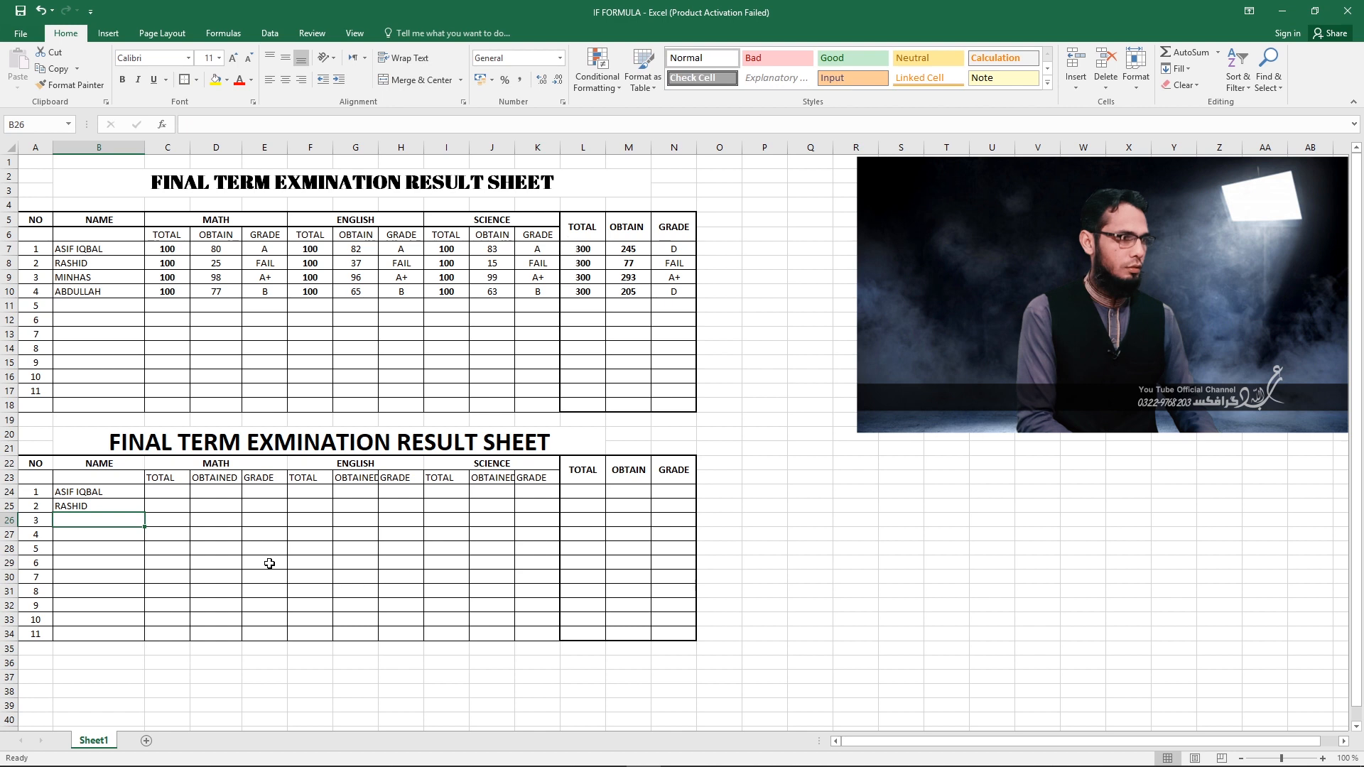
pyautogui.write('MINHAS')
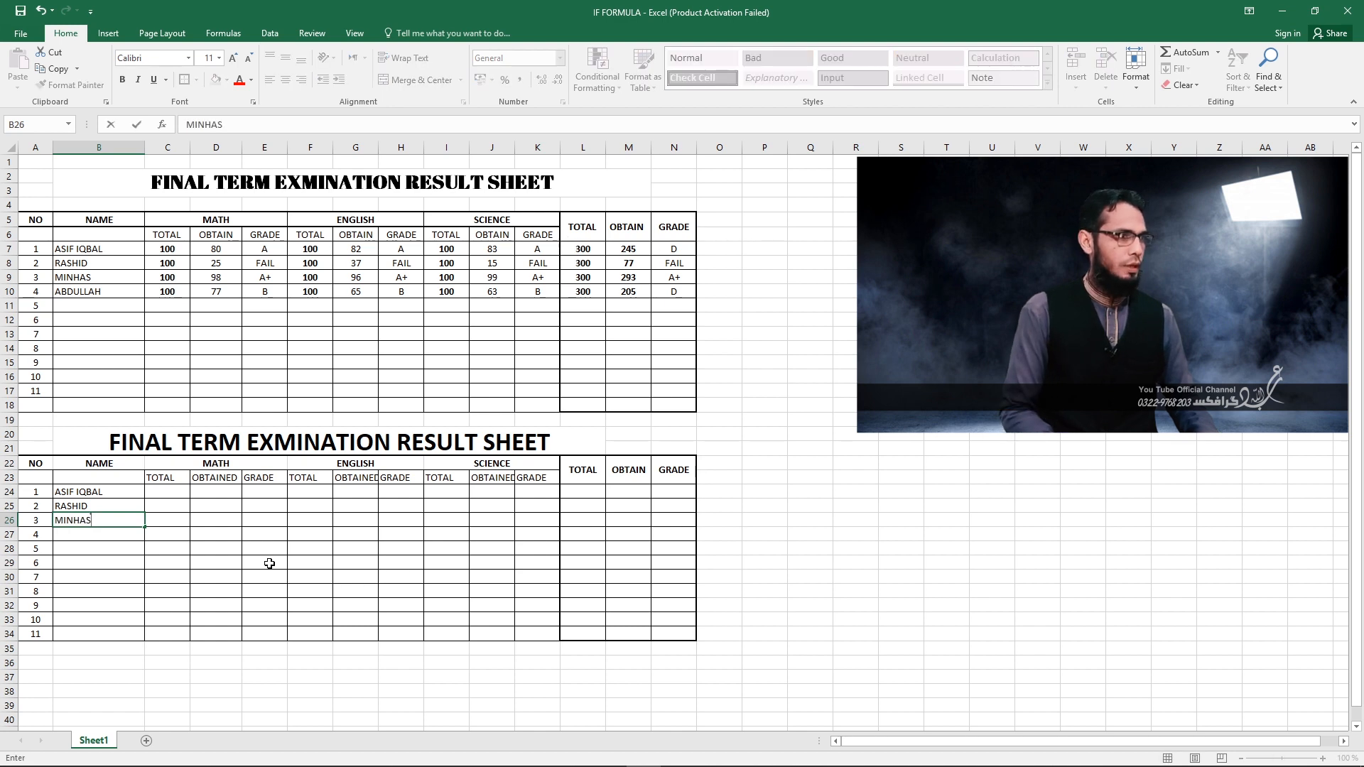
pyautogui.press('Return')
pyautogui.write('ABD')
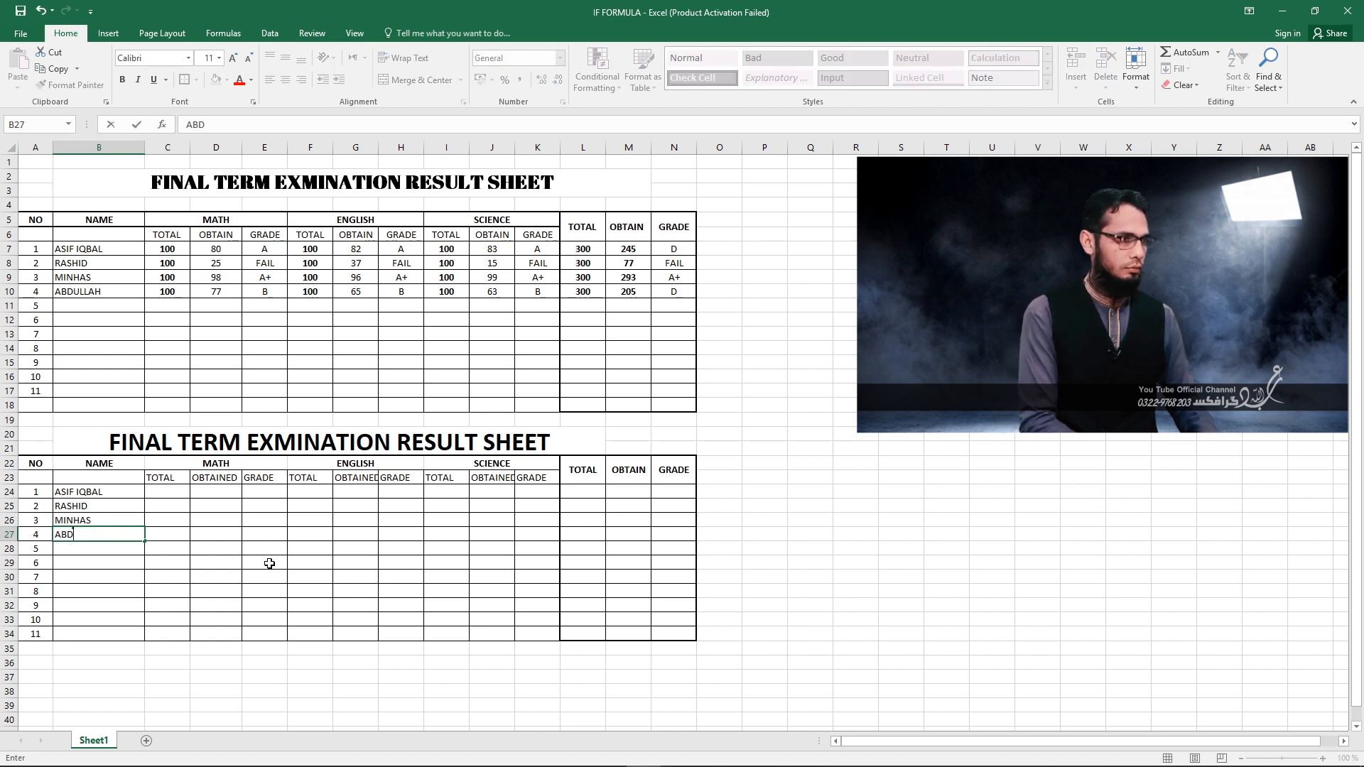
pyautogui.press('Return')
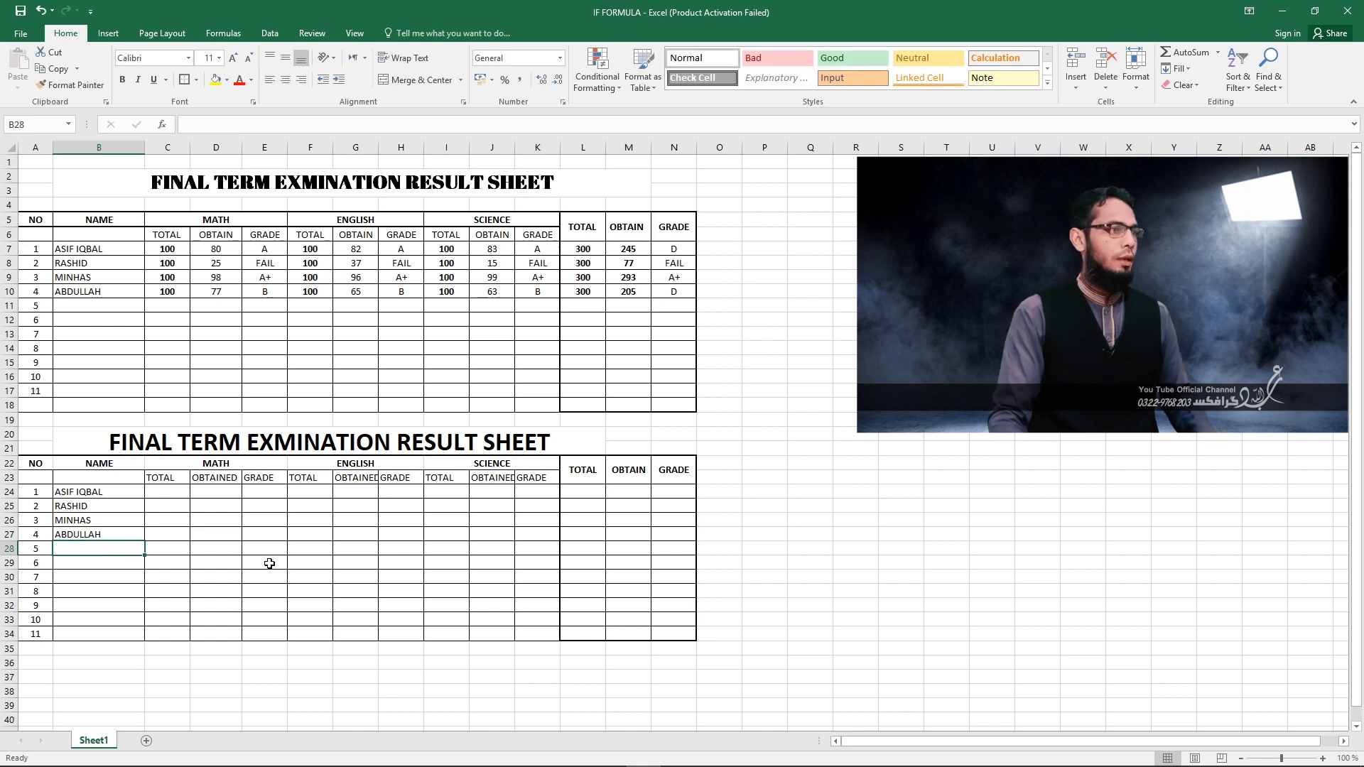
# Enter 100 as the first MATH total in C24 and make C24:C34 bold and horizontally centered.
pyautogui.click(167, 496)
pyautogui.write('100')
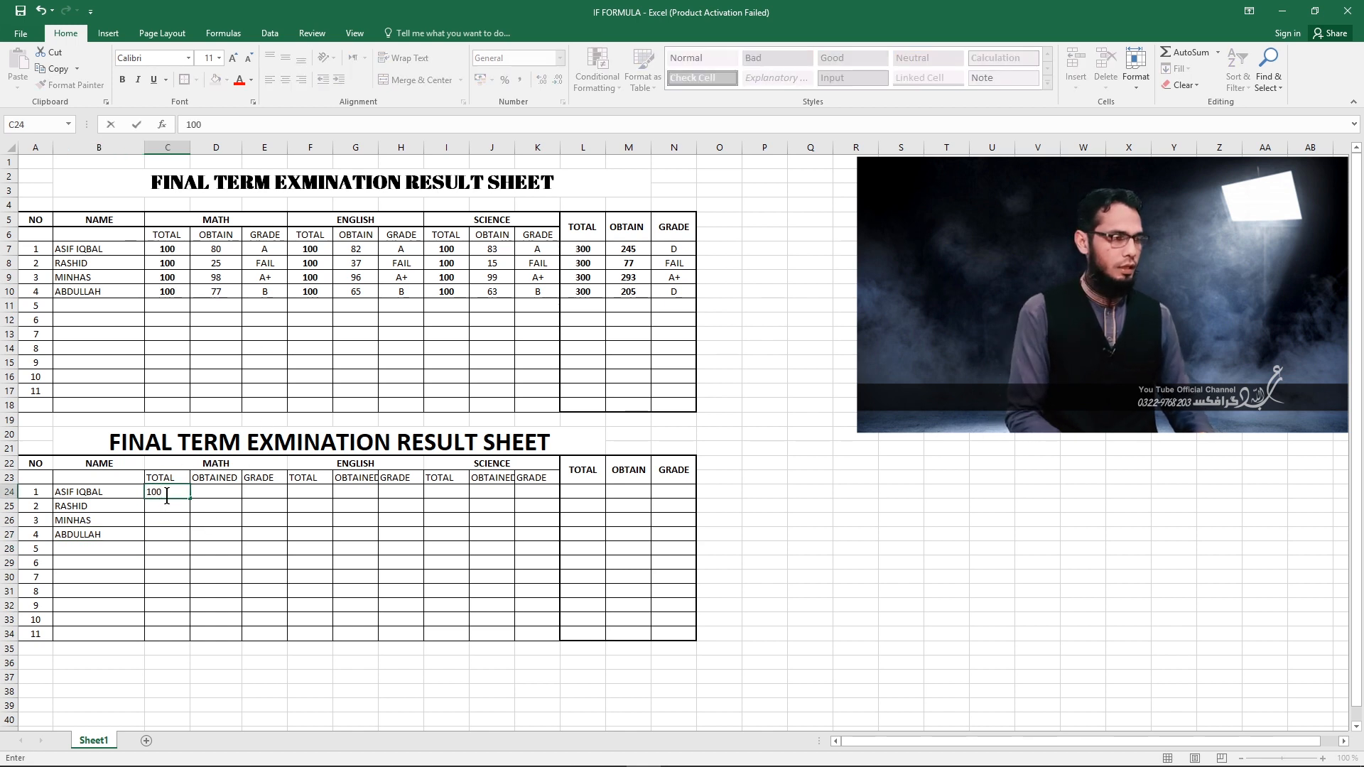
pyautogui.press('Return')
pyautogui.moveTo(160, 492); pyautogui.dragTo(167, 632)
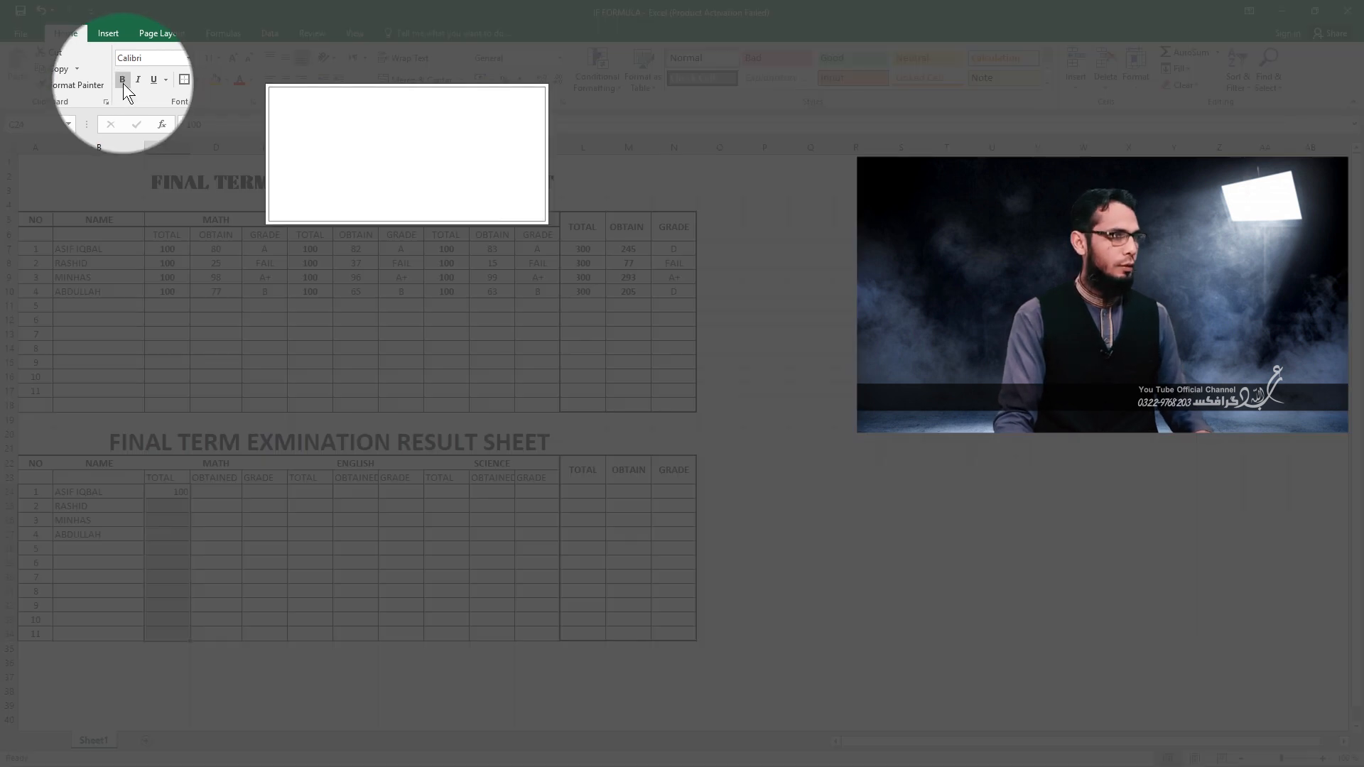
pyautogui.click(122, 83)
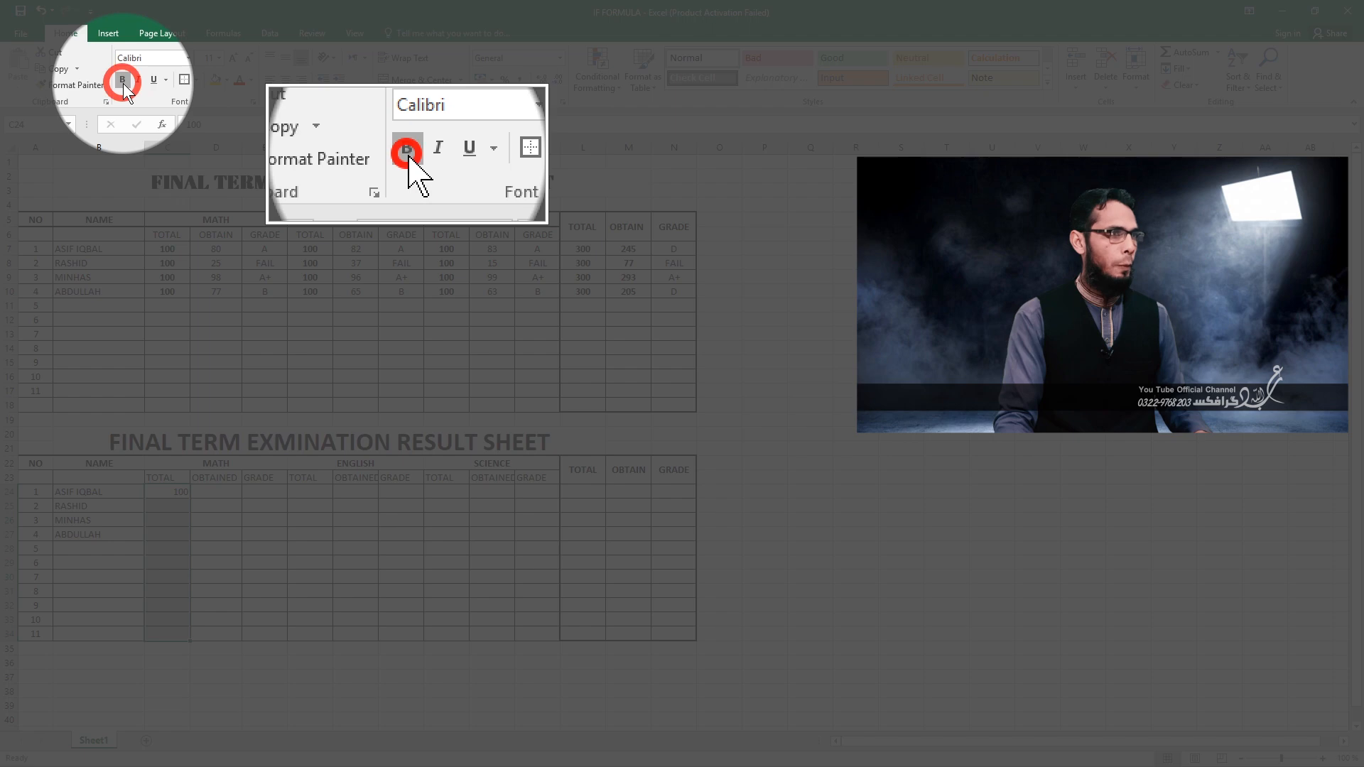
pyautogui.click(283, 81)
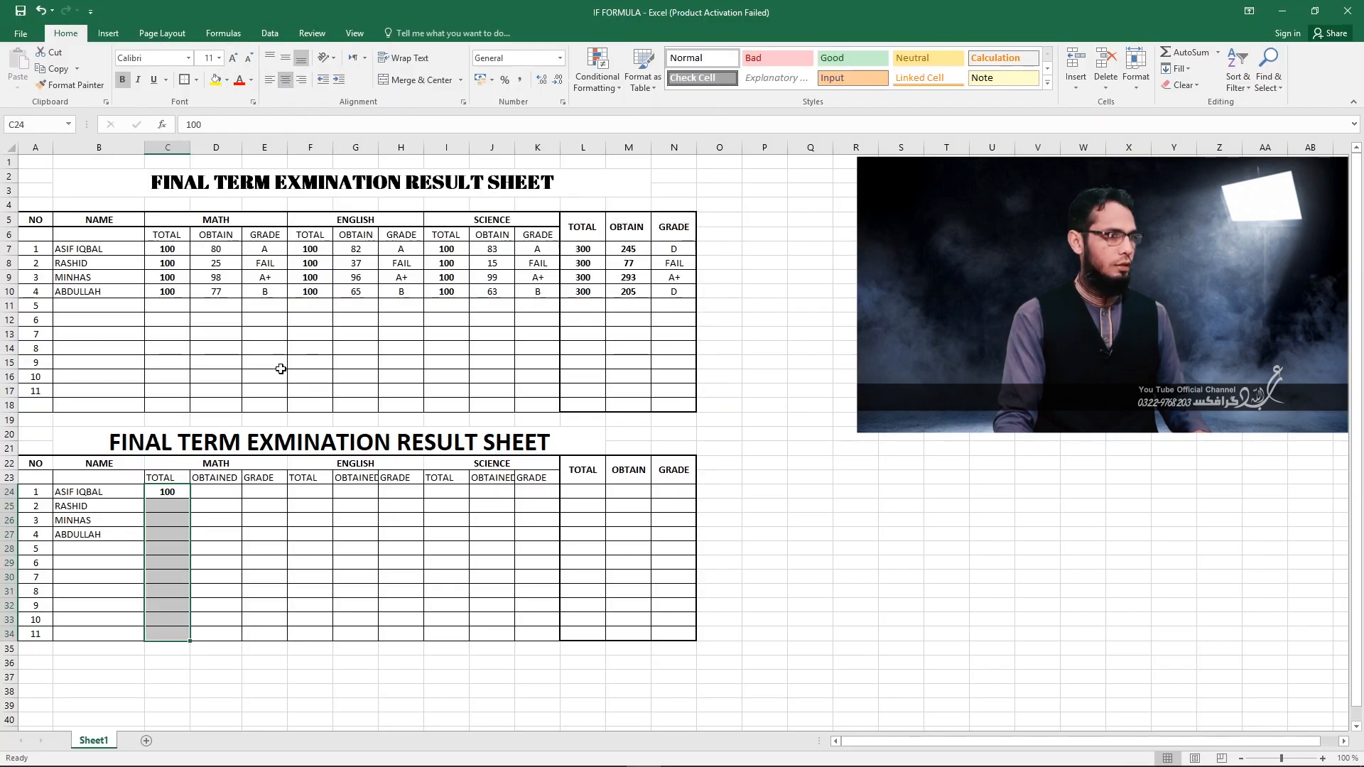
pyautogui.click(248, 604)
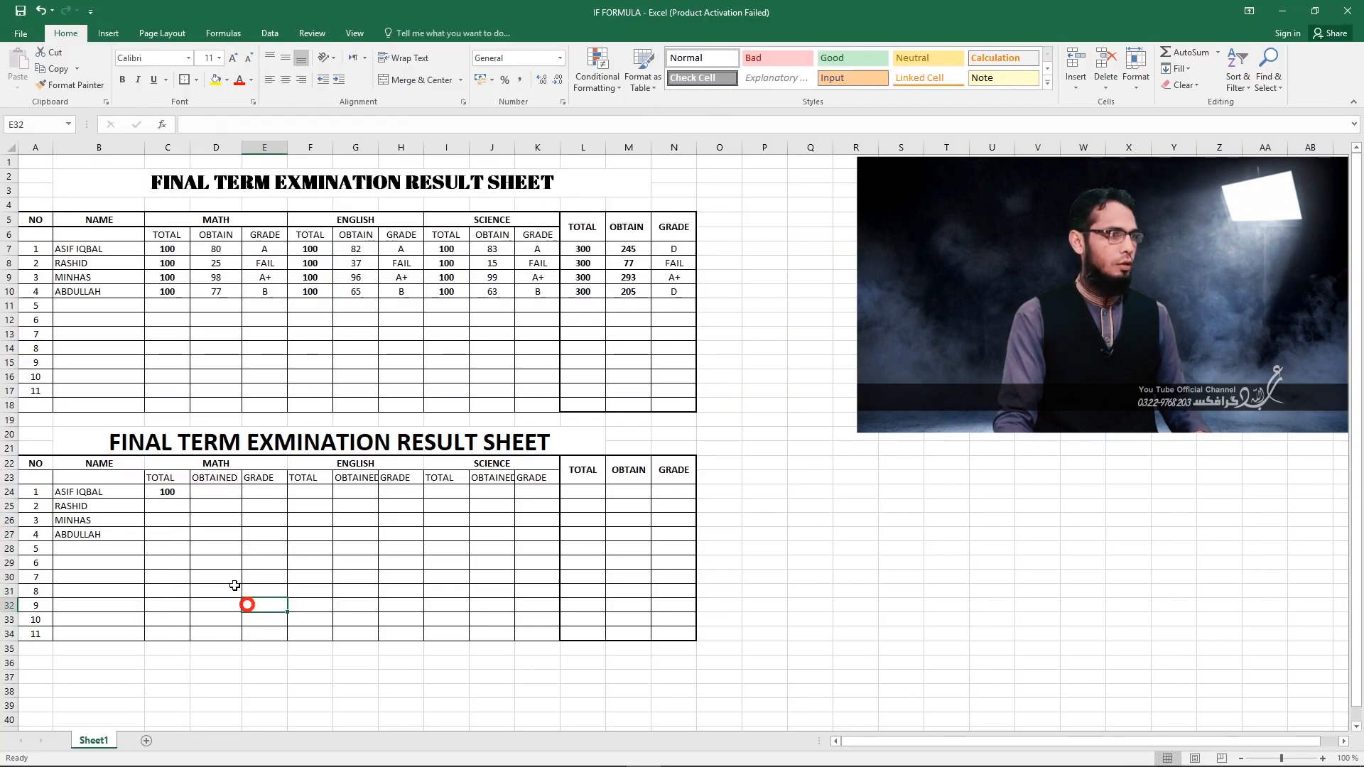
# Fill the MATH total of 100 from C24 down through C34.
pyautogui.click(181, 495)
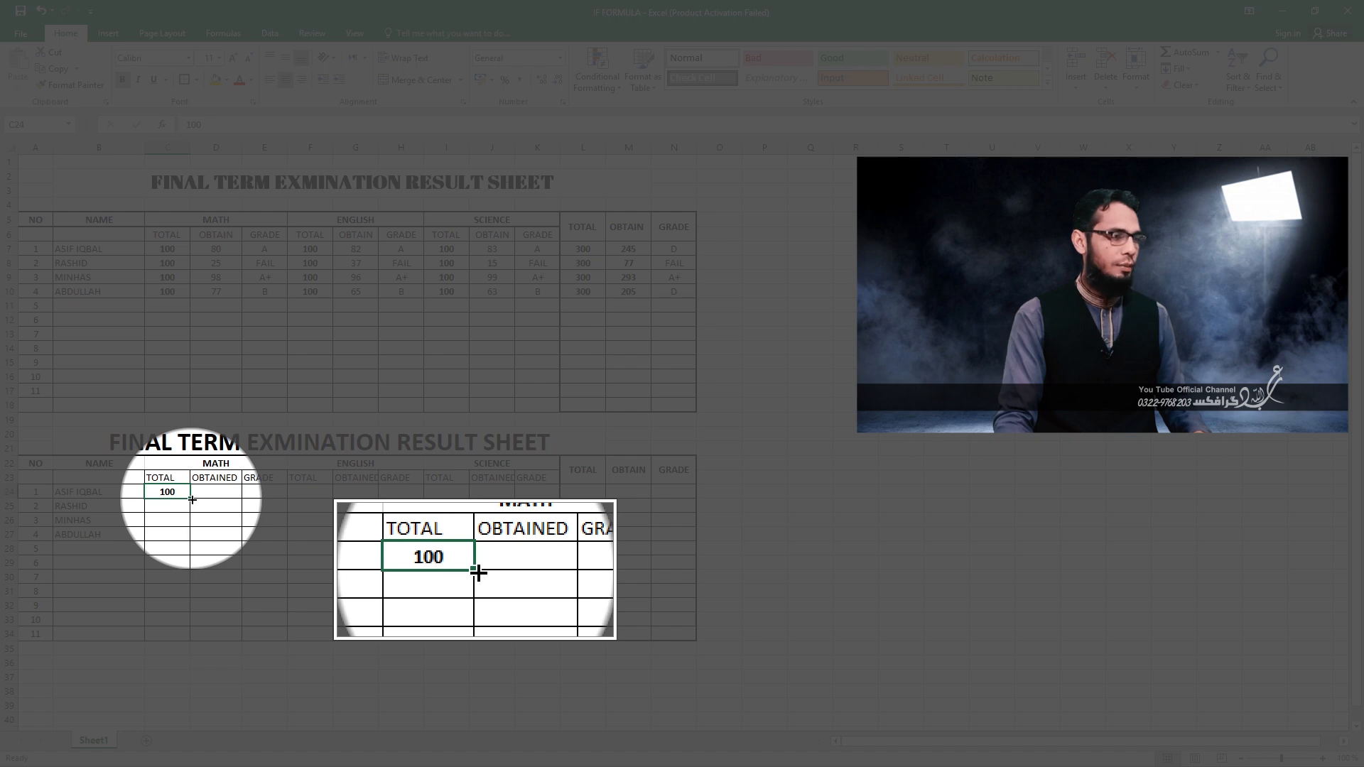
pyautogui.moveTo(192, 500); pyautogui.dragTo(190, 634)
pyautogui.click(174, 551)
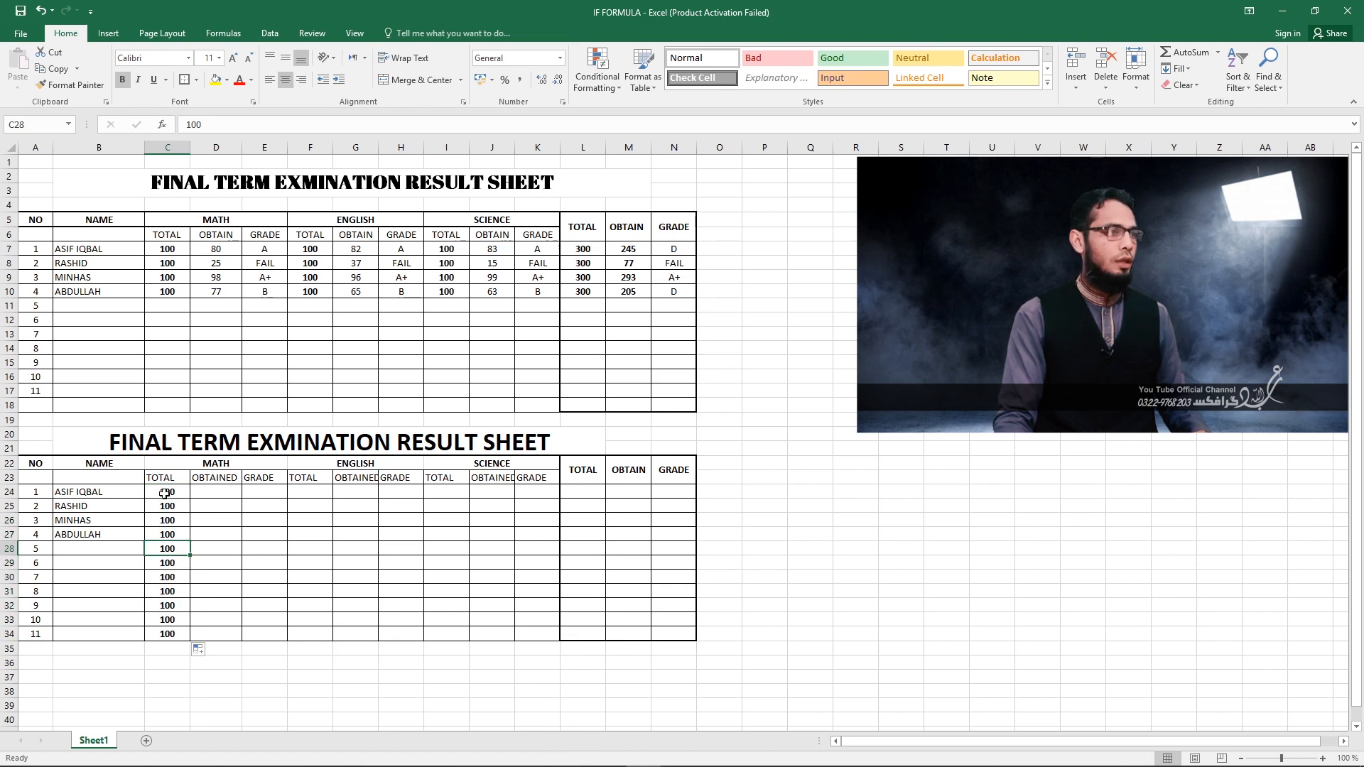
# Enter 80 as the first student's obtained MATH mark in D24.
pyautogui.doubleClick(213, 494)
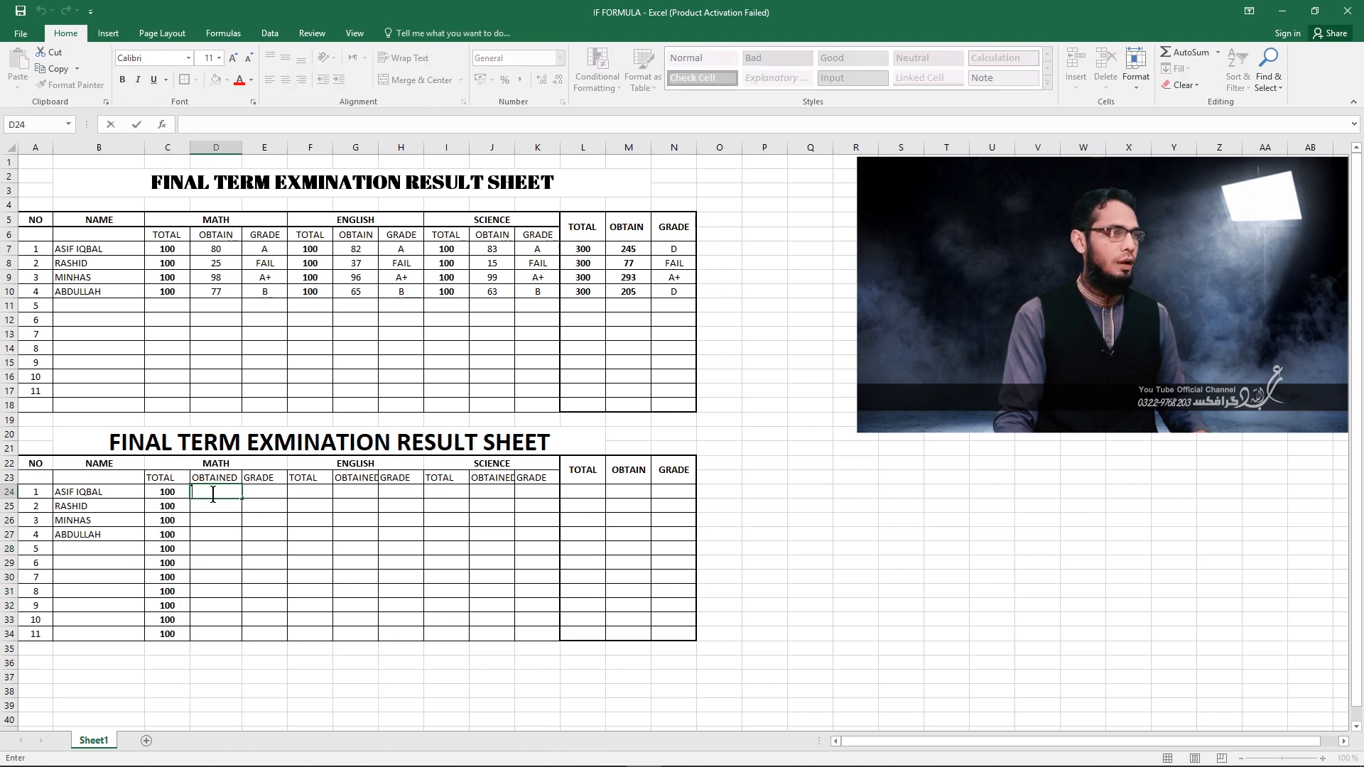
pyautogui.press('Escape')
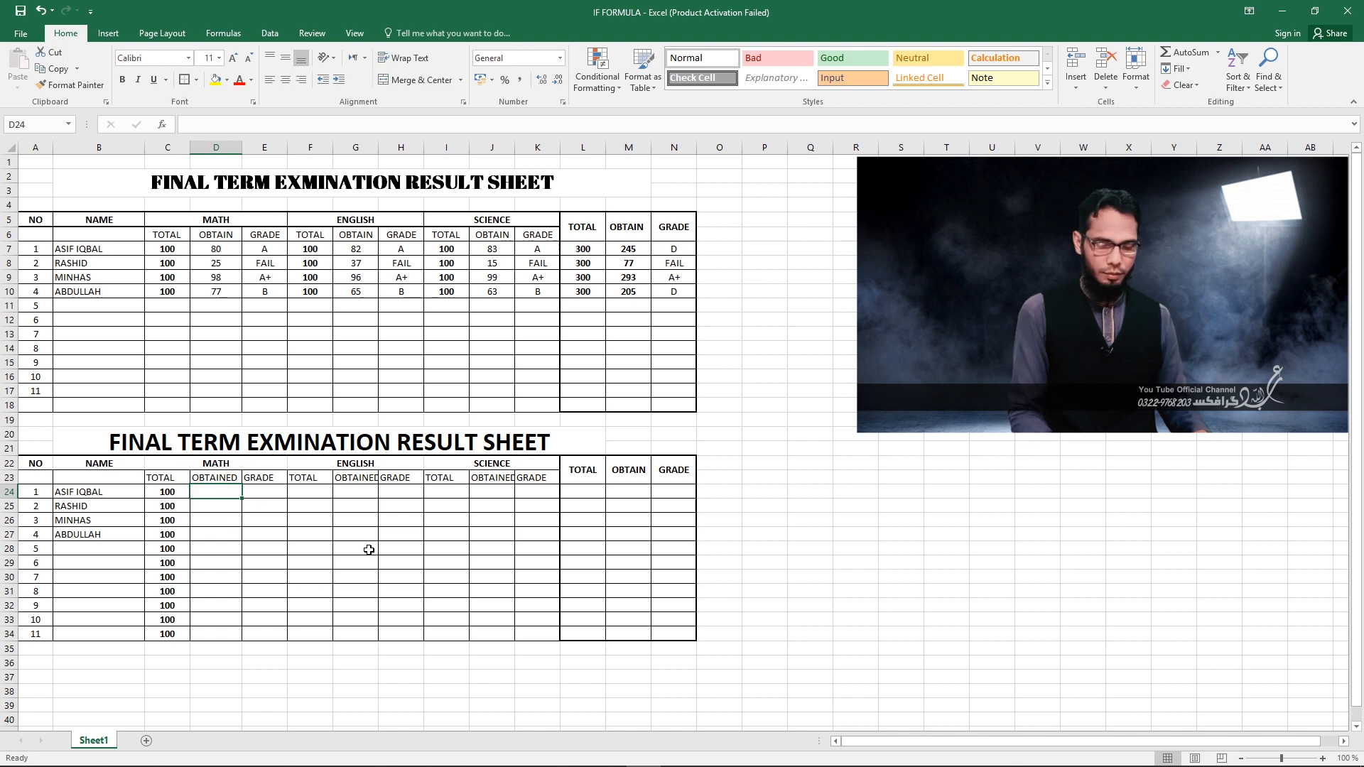
pyautogui.write('80')
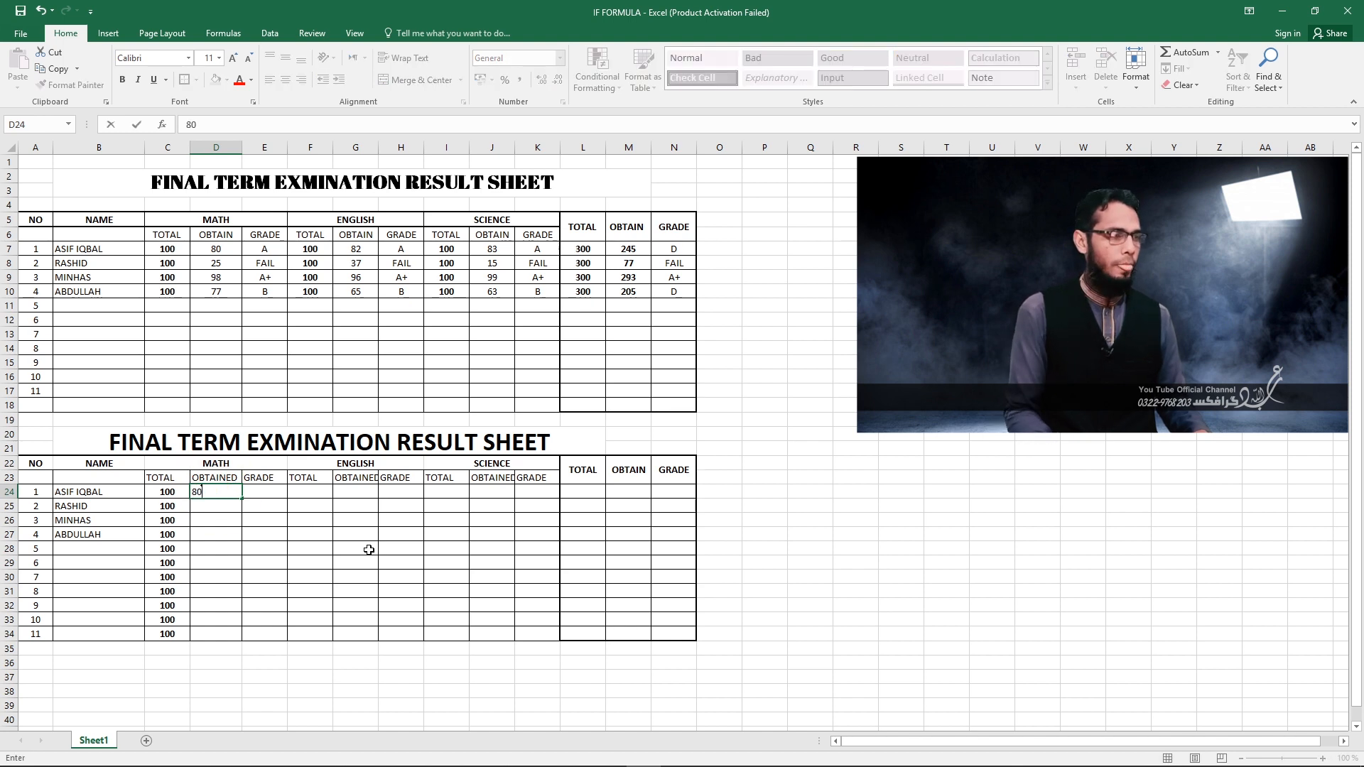
pyautogui.click(239, 547)
pyautogui.click(212, 490)
pyautogui.moveTo(216, 498); pyautogui.dragTo(285, 510)
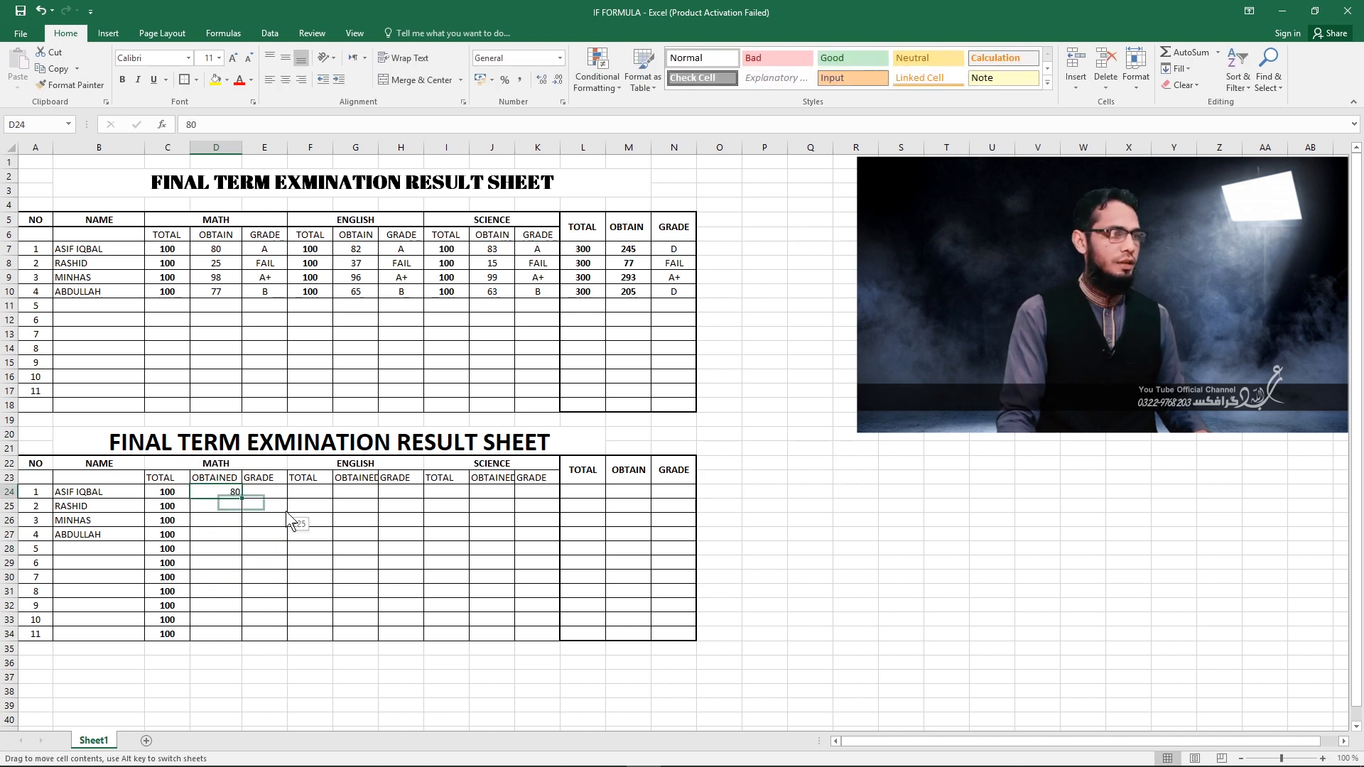
pyautogui.moveTo(440, 551); pyautogui.dragTo(441, 551)
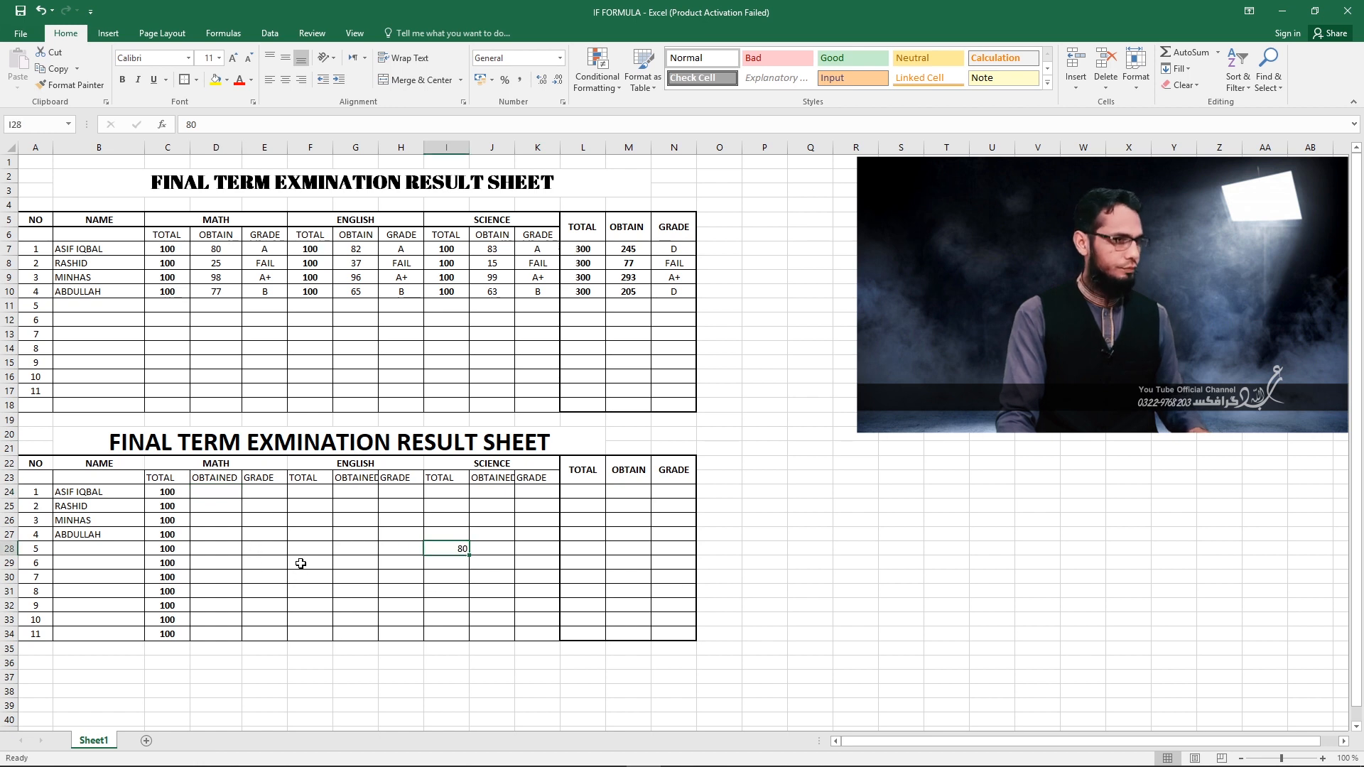
pyautogui.hotkey('ctrl', 'z')
# Center the contents of the subject cells D24:K34 horizontally.
pyautogui.moveTo(213, 490); pyautogui.dragTo(526, 632)
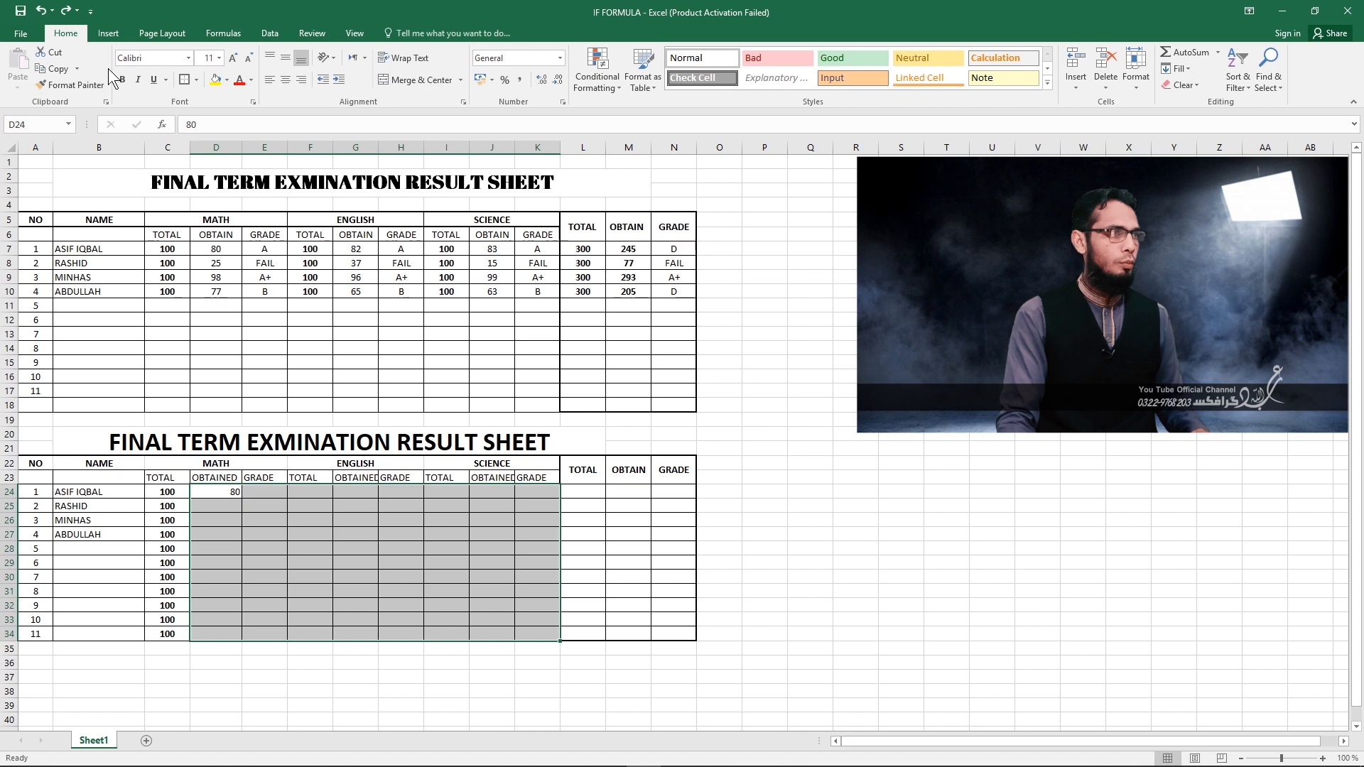
pyautogui.click(287, 80)
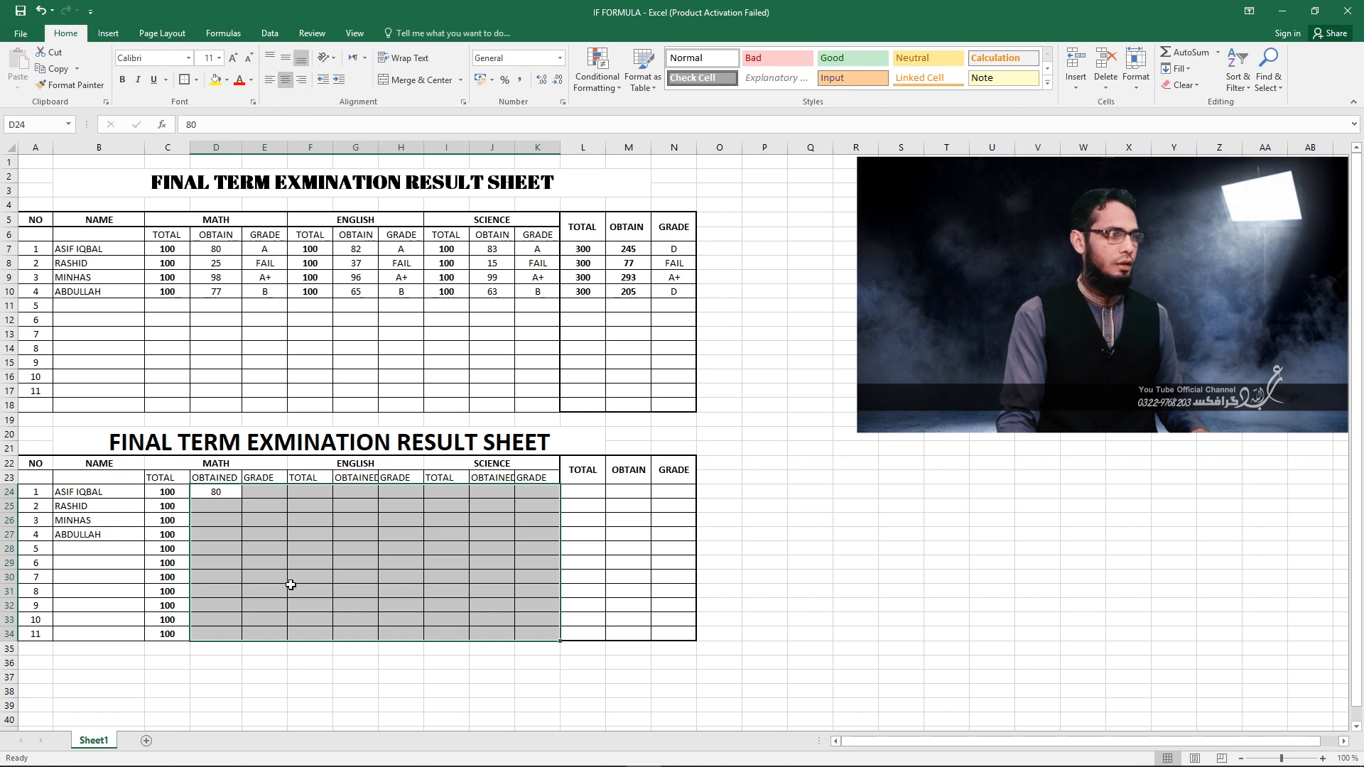
pyautogui.click(261, 588)
# Enter the obtained MATH marks 25, 98 and 77 in D25:D27.
pyautogui.click(209, 507)
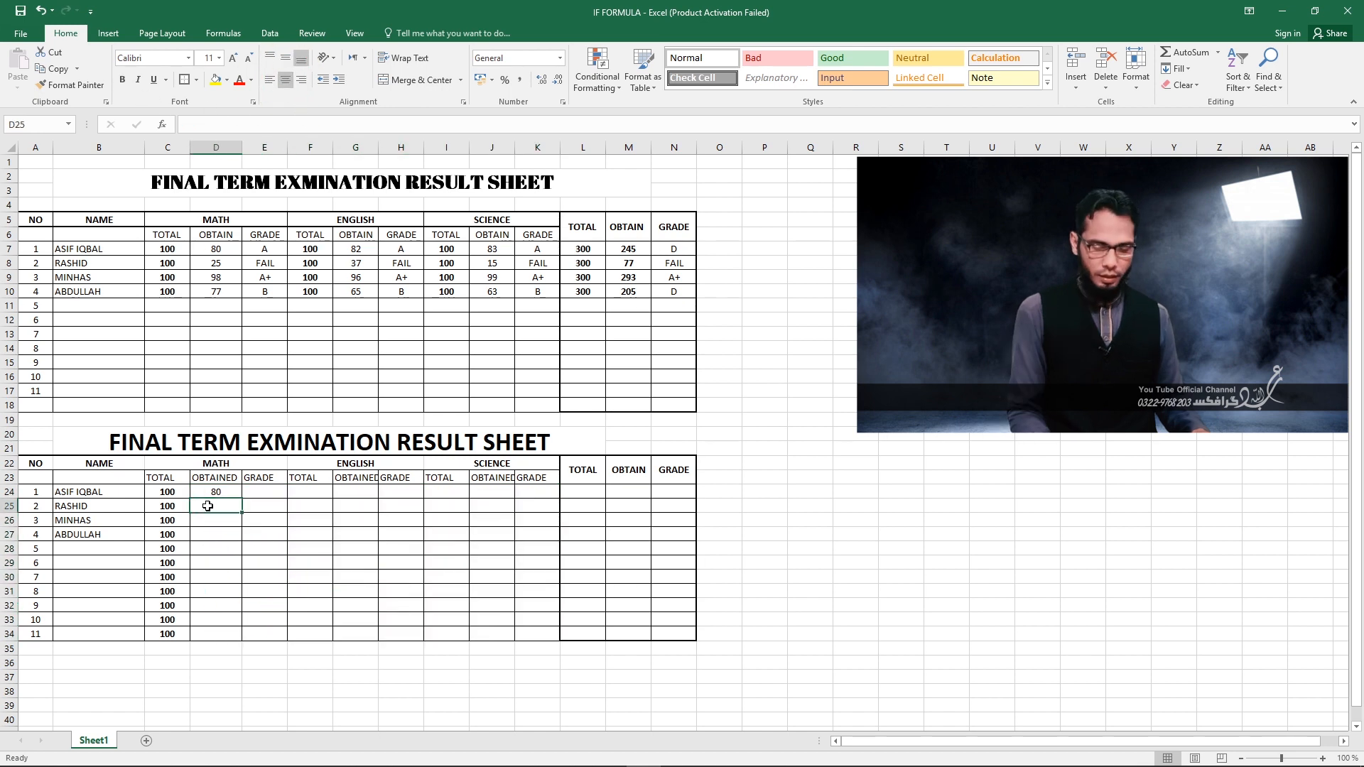
pyautogui.write('25')
pyautogui.press('Return')
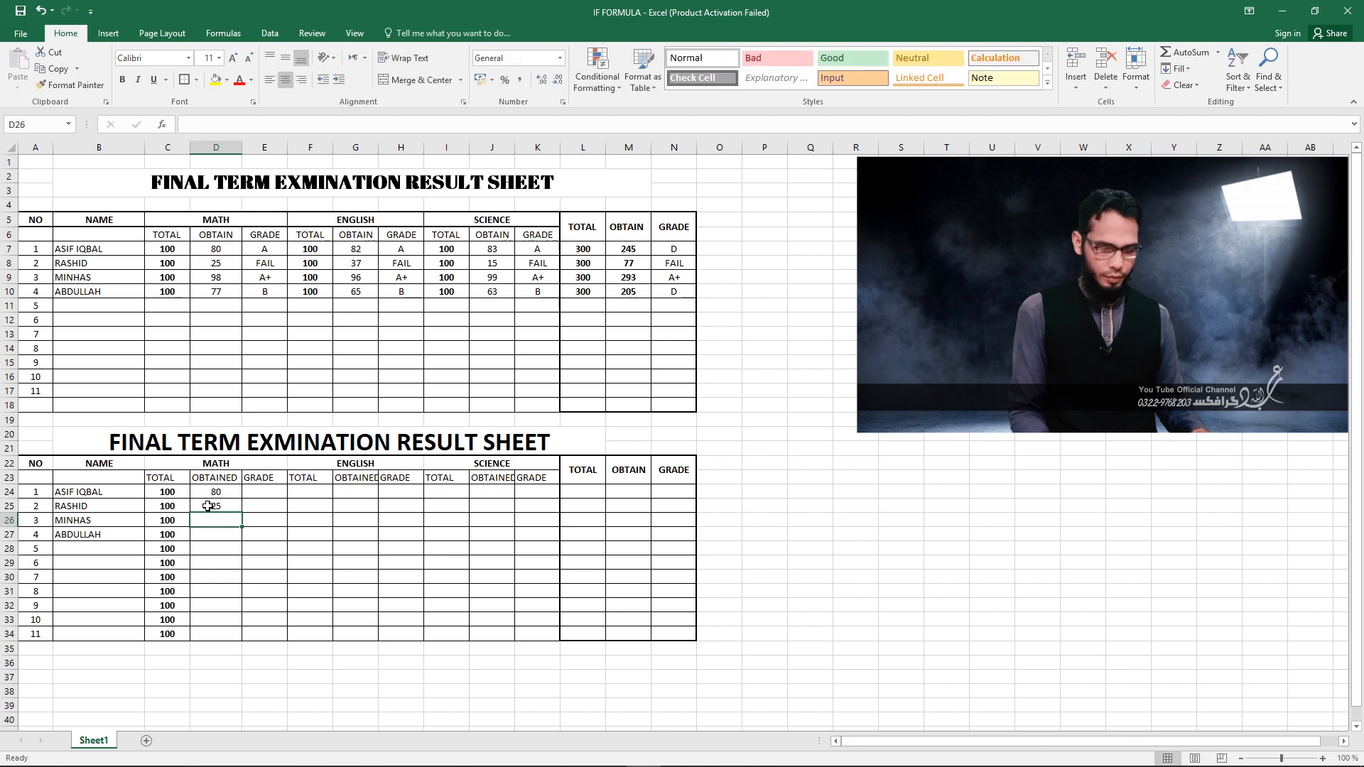
pyautogui.write('98')
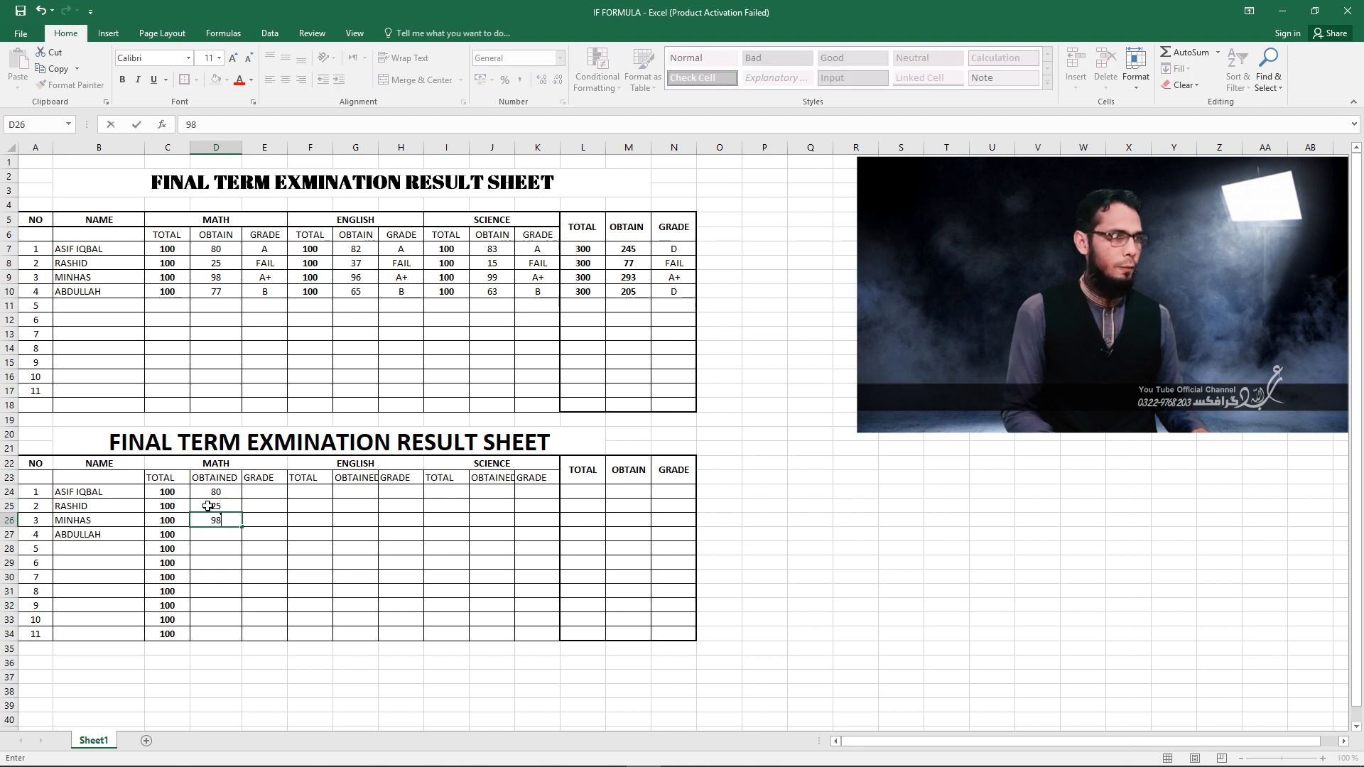
pyautogui.press('Return')
pyautogui.write('77')
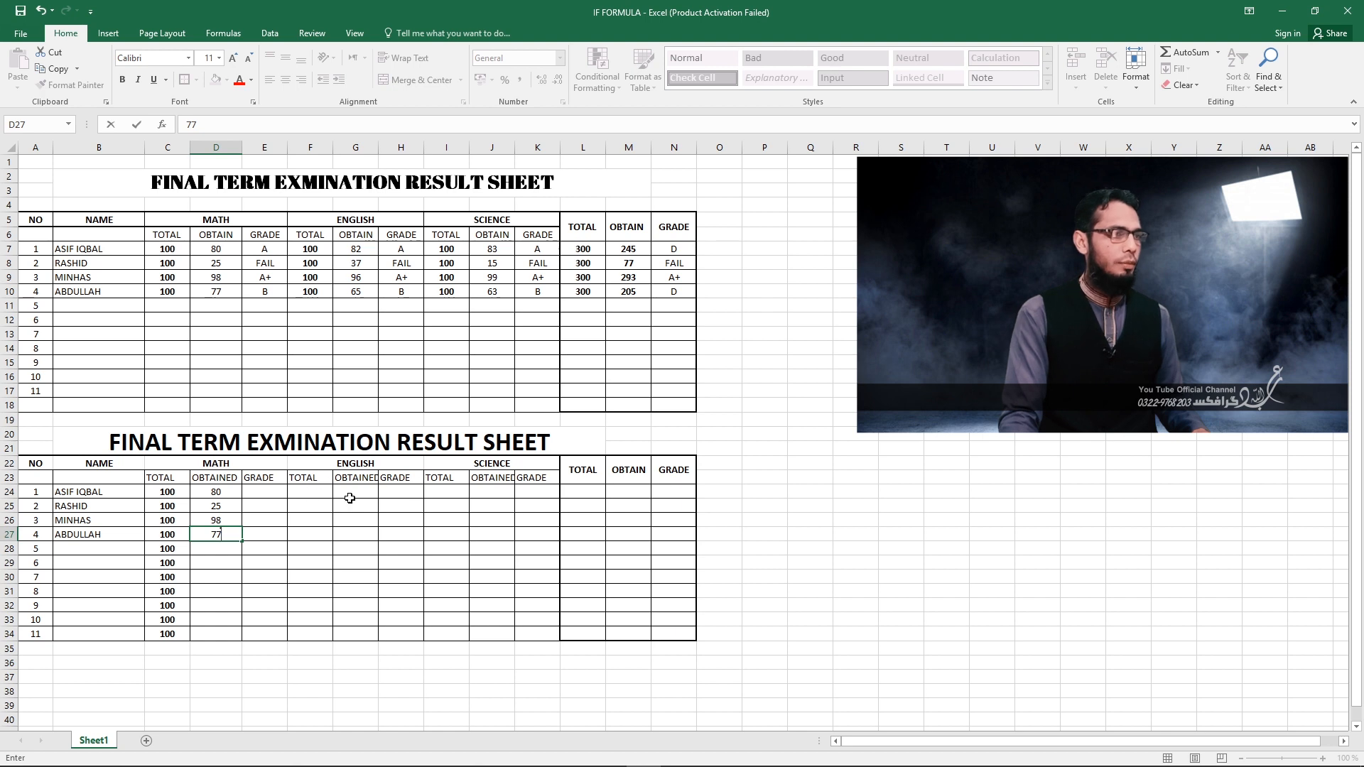
# Copy the MATH totals C24:C34 into the ENGLISH TOTAL column starting at F24.
pyautogui.moveTo(168, 497); pyautogui.dragTo(166, 634)
pyautogui.hotkey('ctrl', 'c')
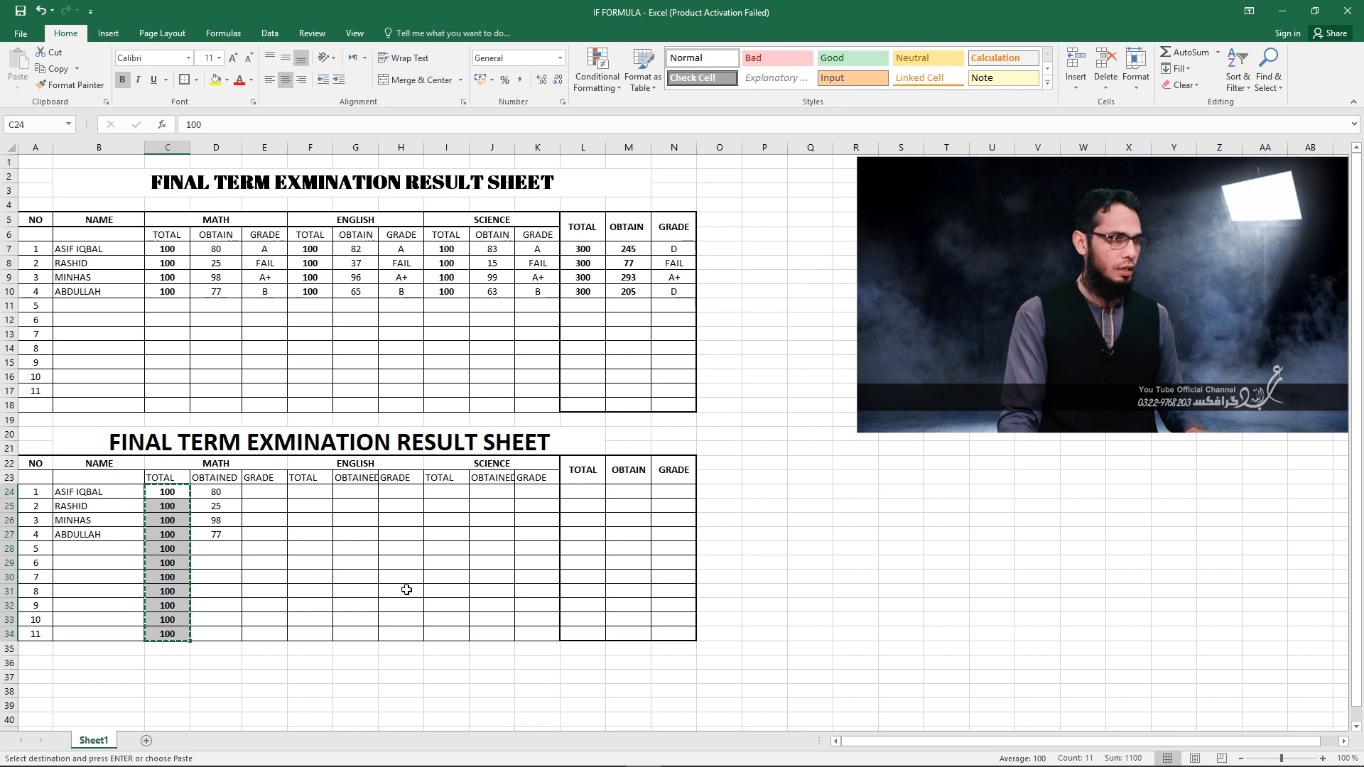
pyautogui.moveTo(355, 492); pyautogui.dragTo(355, 634)
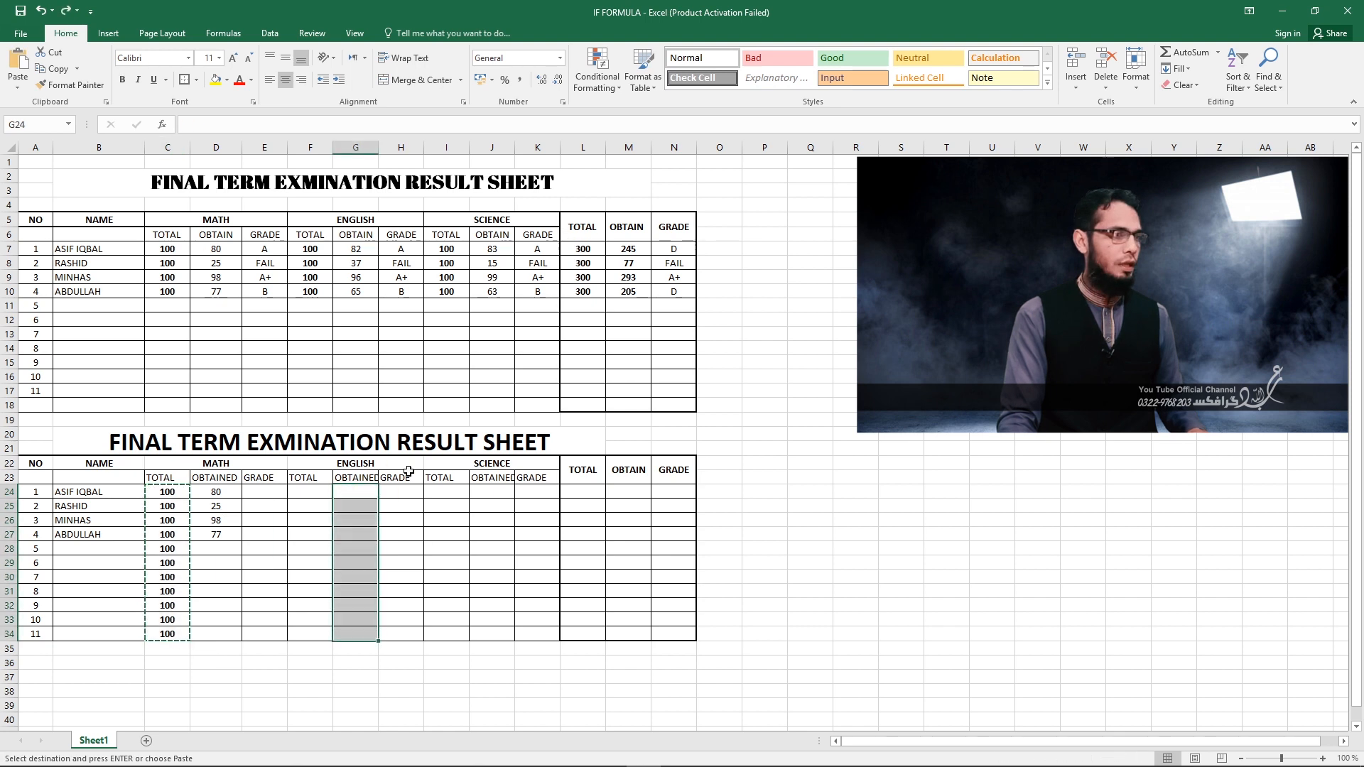
pyautogui.click(308, 493)
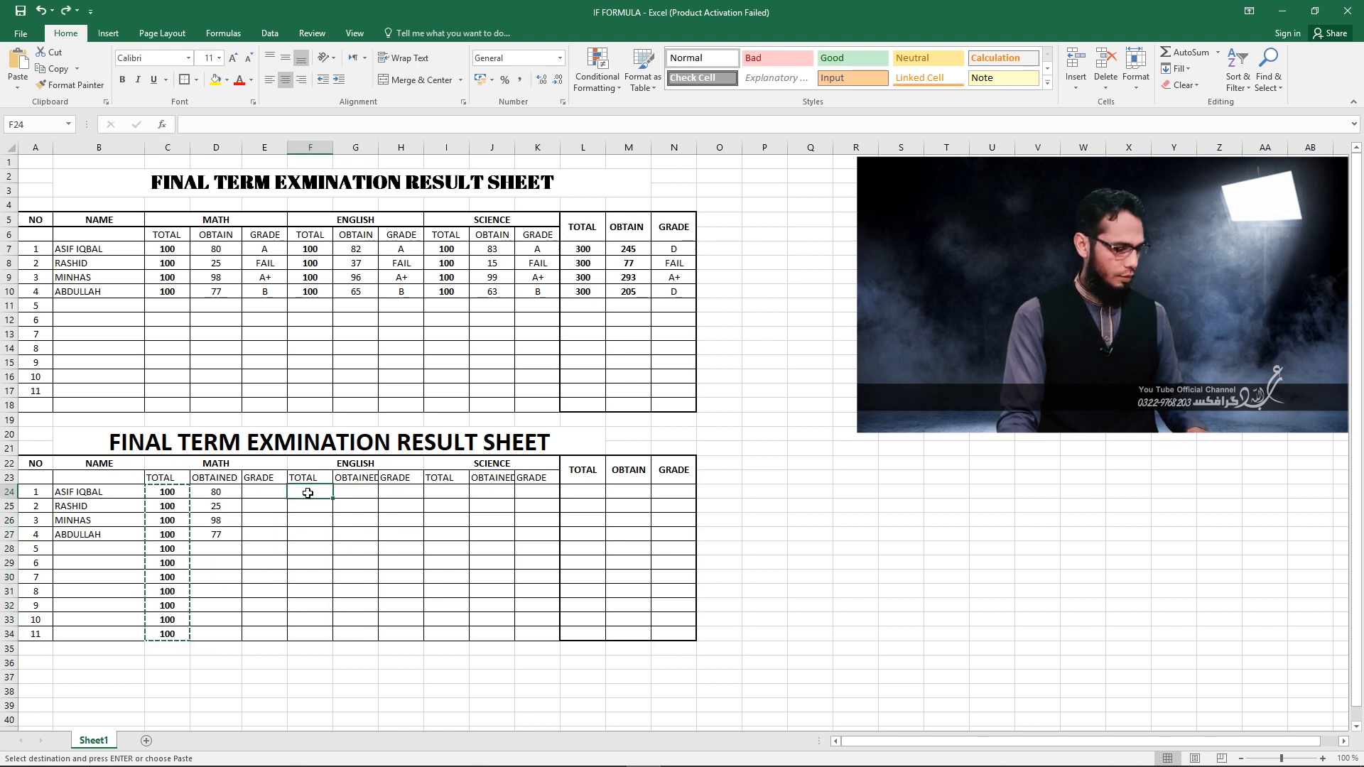
pyautogui.hotkey('ctrl', 'v')
pyautogui.click(387, 548)
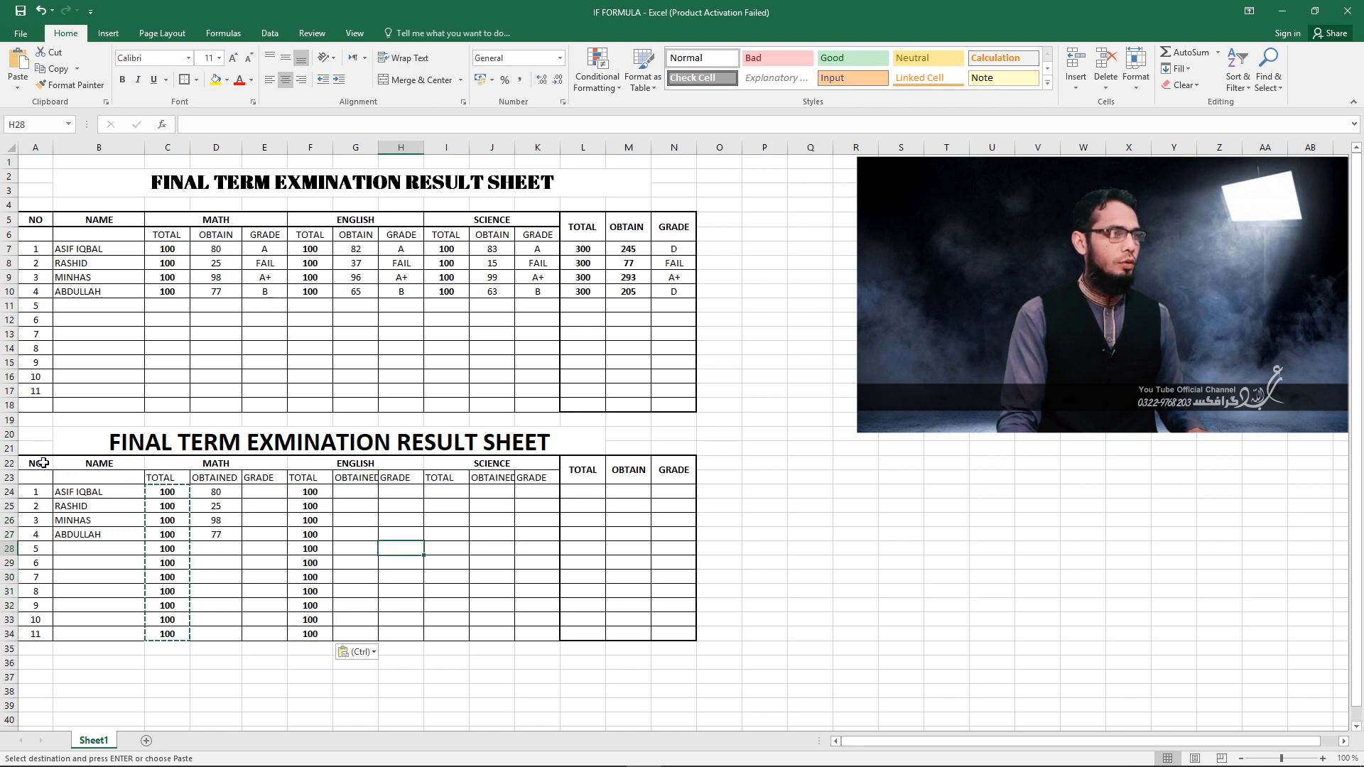
# Apply all borders to the NAME and subject header cells B22:K22 of the lower table.
pyautogui.moveTo(71, 463); pyautogui.dragTo(497, 470)
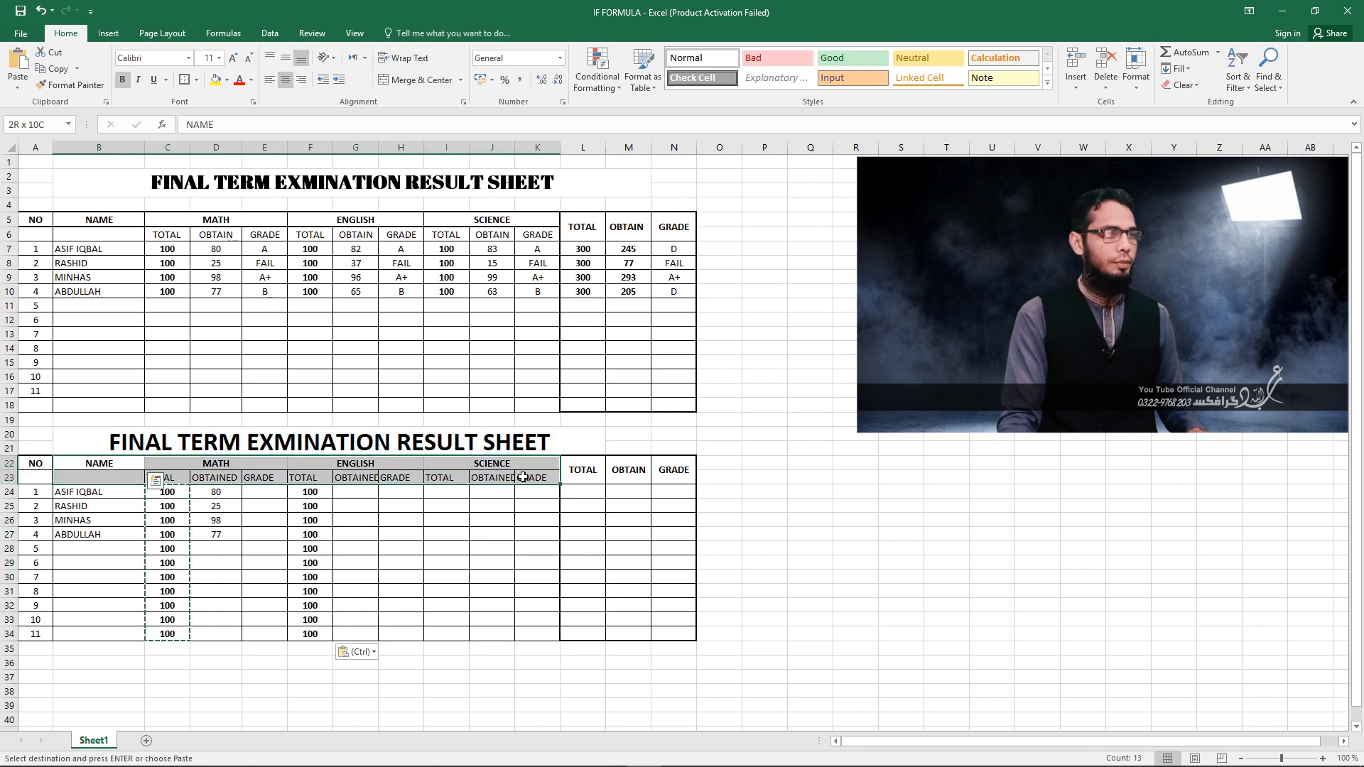
pyautogui.click(197, 81)
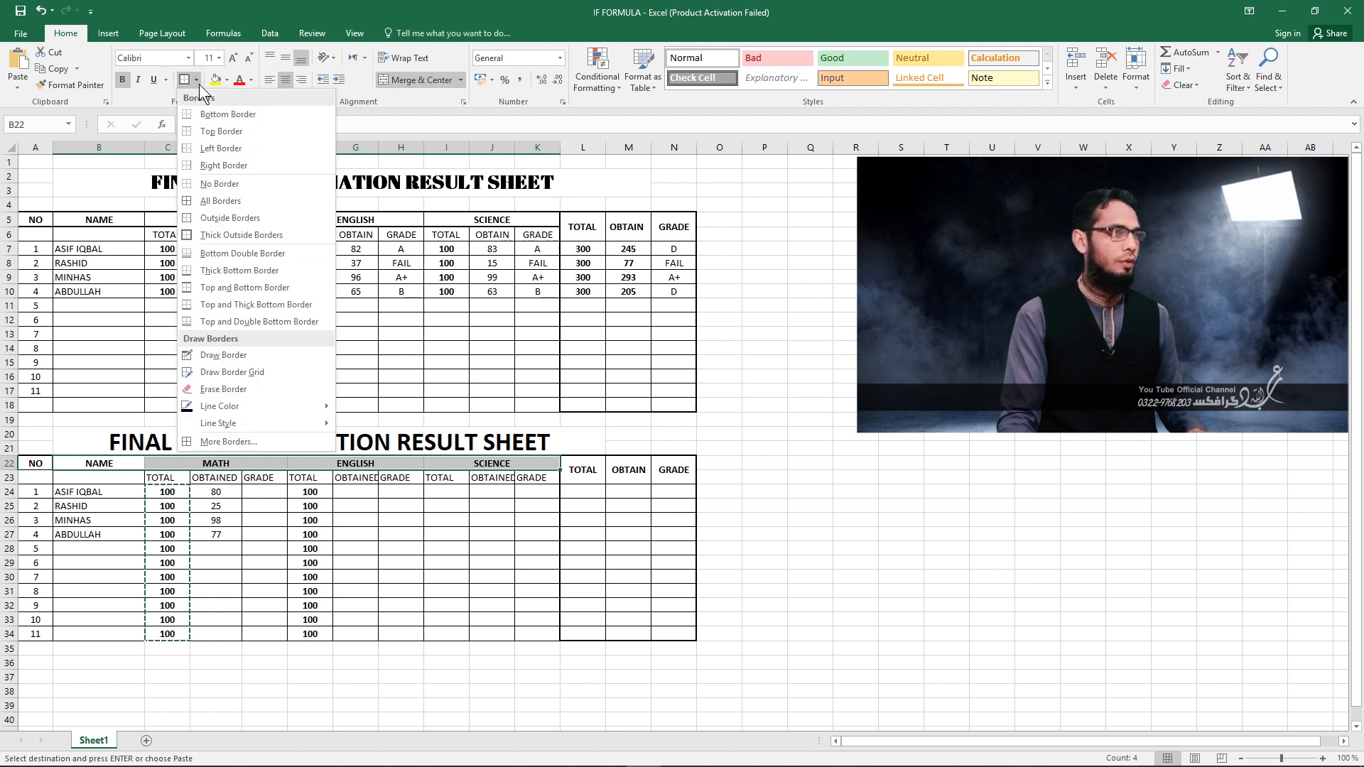
pyautogui.click(216, 200)
pyautogui.click(366, 604)
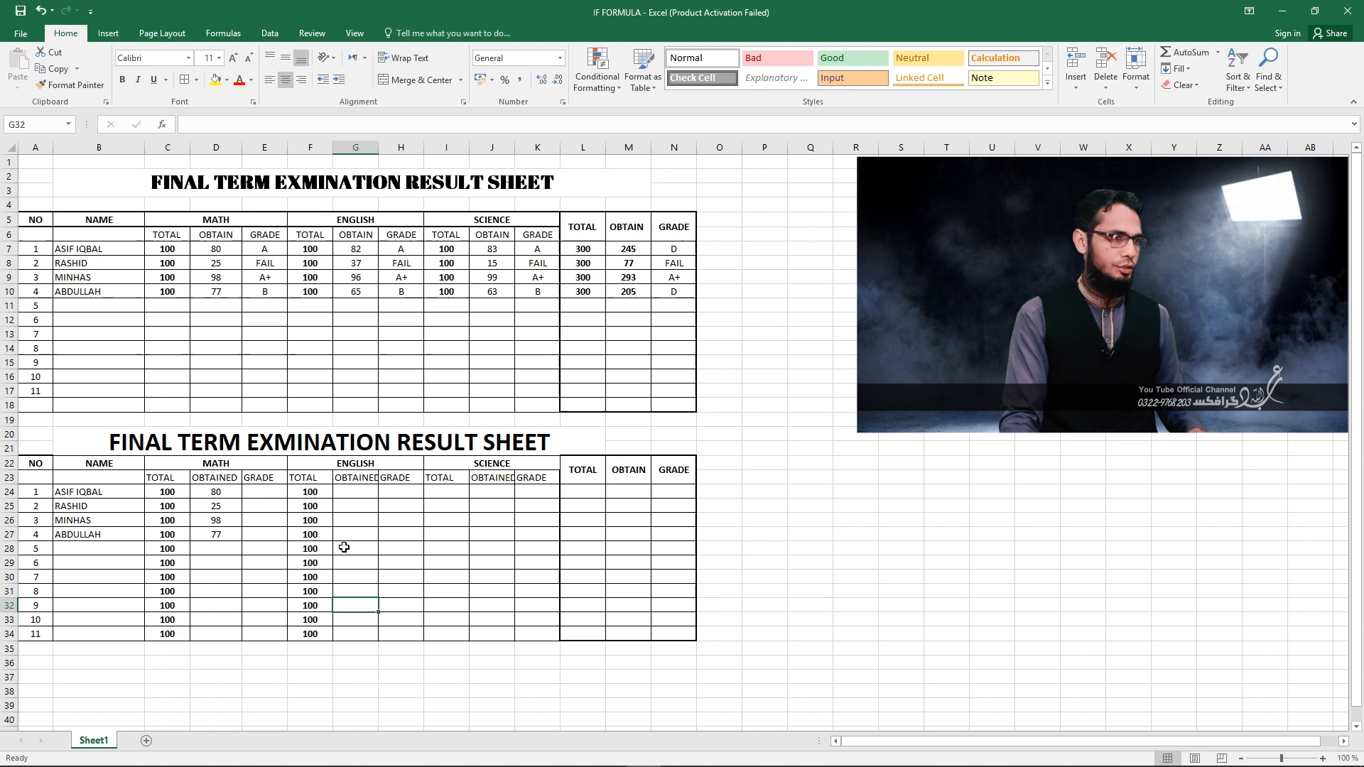
# Enter the obtained ENGLISH marks 82, 37, 96 and 65 in G24:G27.
pyautogui.click(349, 494)
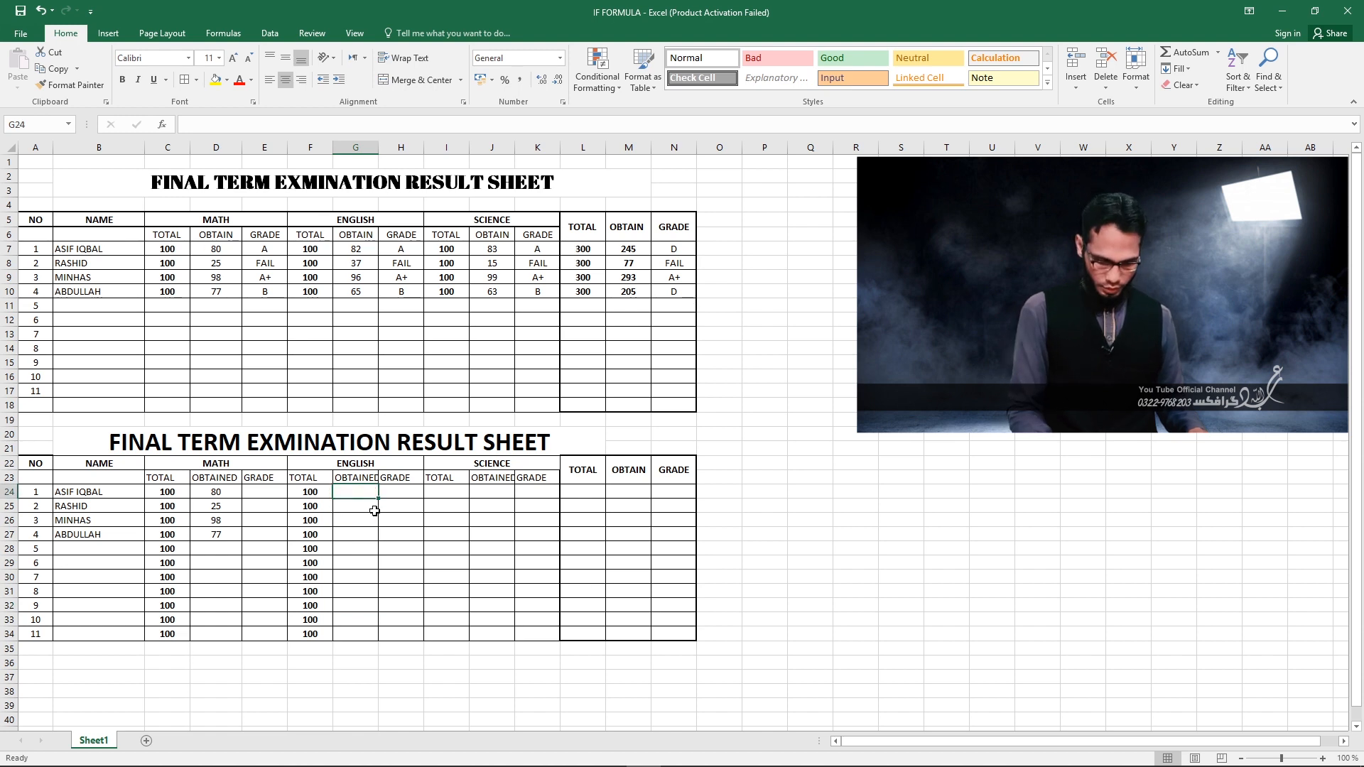
pyautogui.write('82')
pyautogui.press('Return')
pyautogui.write('3')
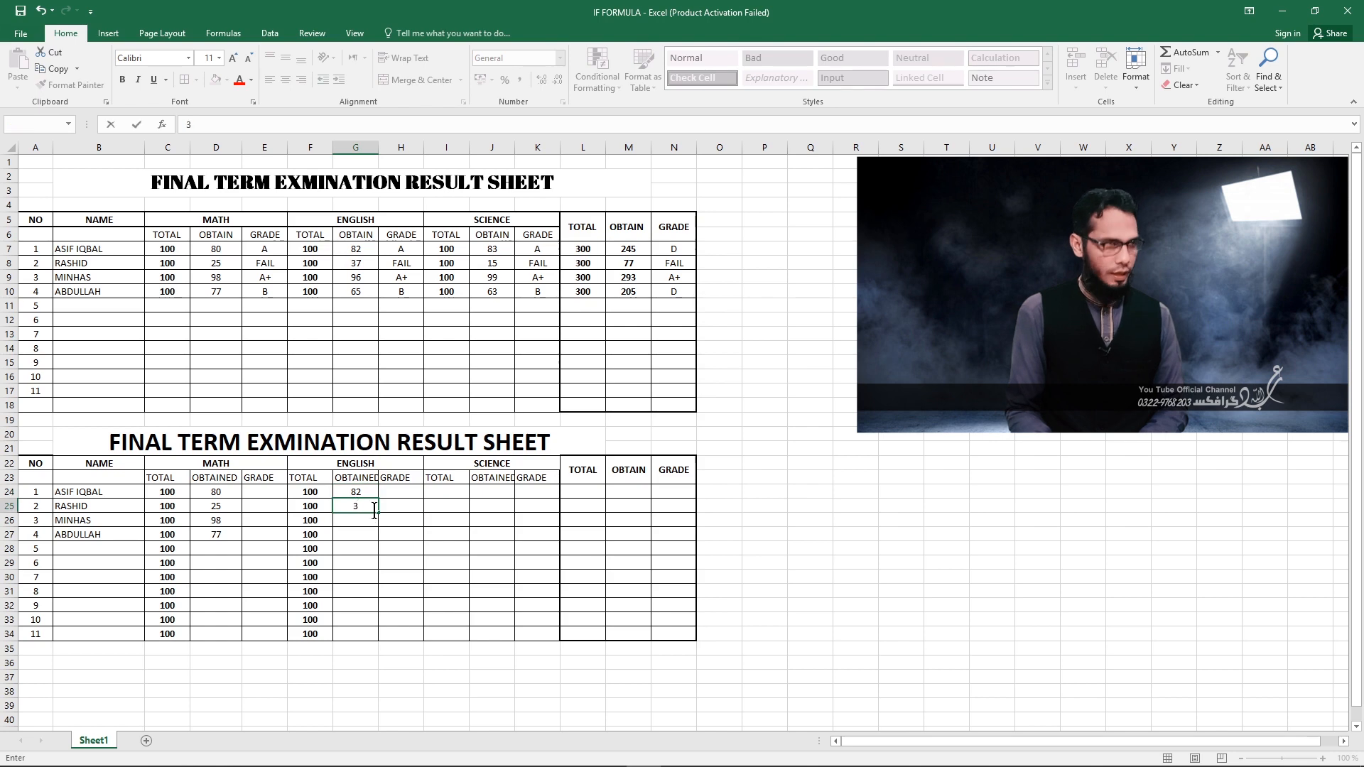
pyautogui.write('7')
pyautogui.press('Return')
pyautogui.write('96')
pyautogui.press('Return')
pyautogui.write('65')
pyautogui.press('Return')
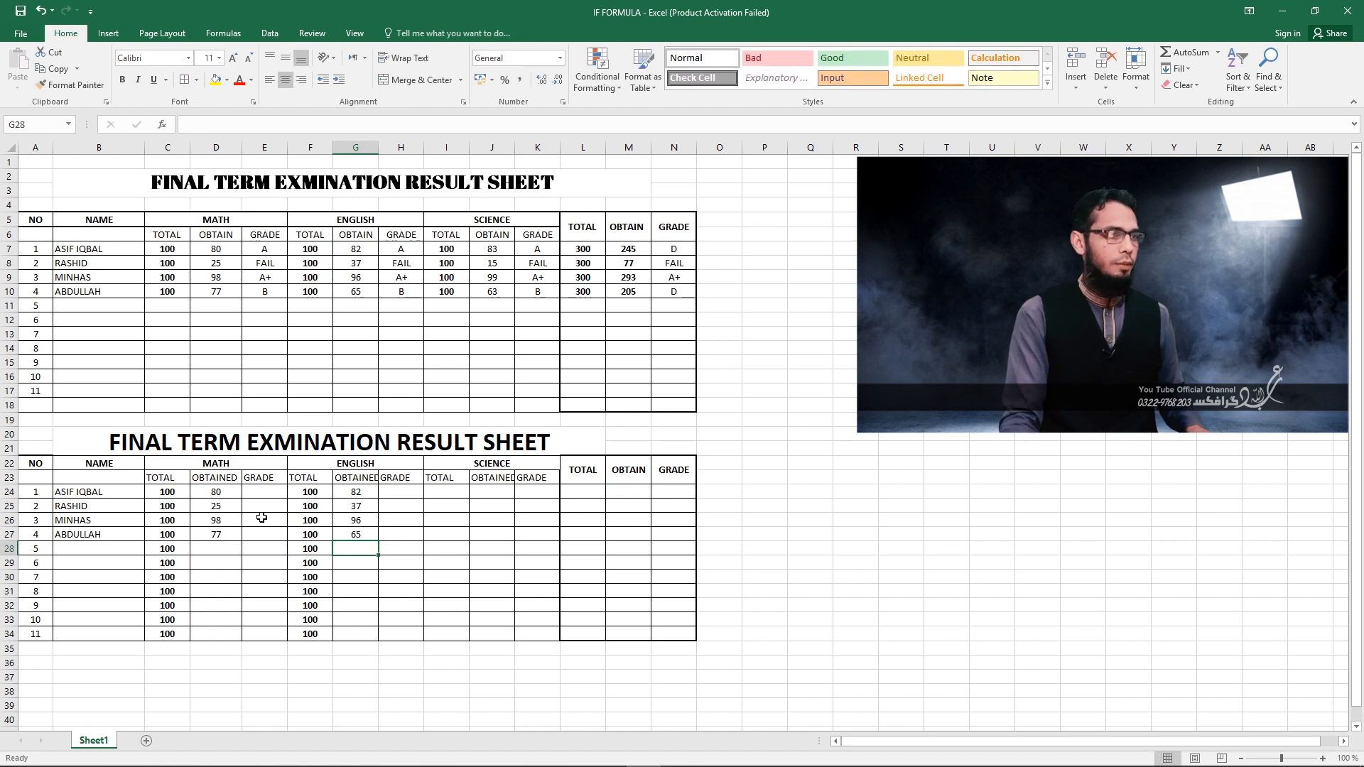
# Copy the ENGLISH totals F24:F34 into the SCIENCE TOTAL column starting at I24.
pyautogui.moveTo(317, 491); pyautogui.dragTo(299, 631)
pyautogui.hotkey('ctrl', 'c')
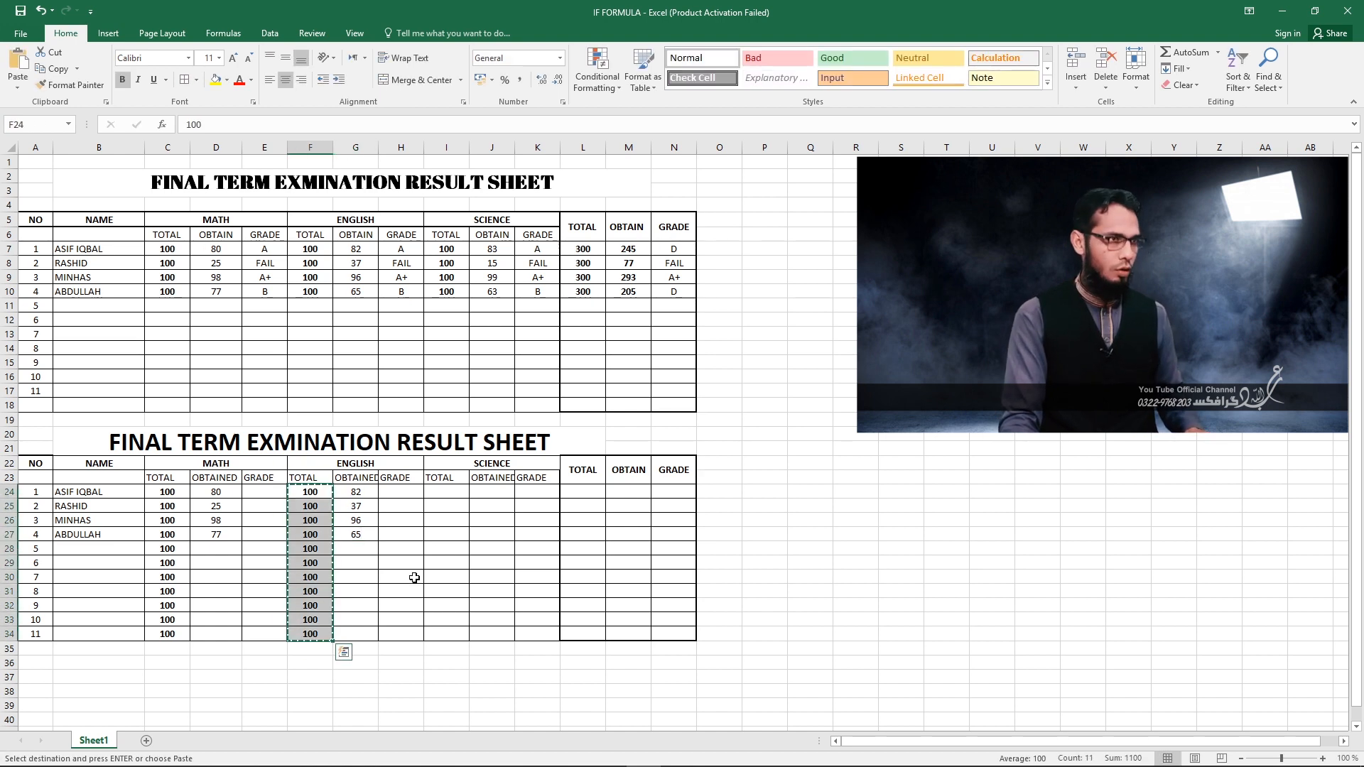
pyautogui.moveTo(448, 495); pyautogui.dragTo(458, 625)
pyautogui.hotkey('ctrl', 'v')
pyautogui.click(443, 508)
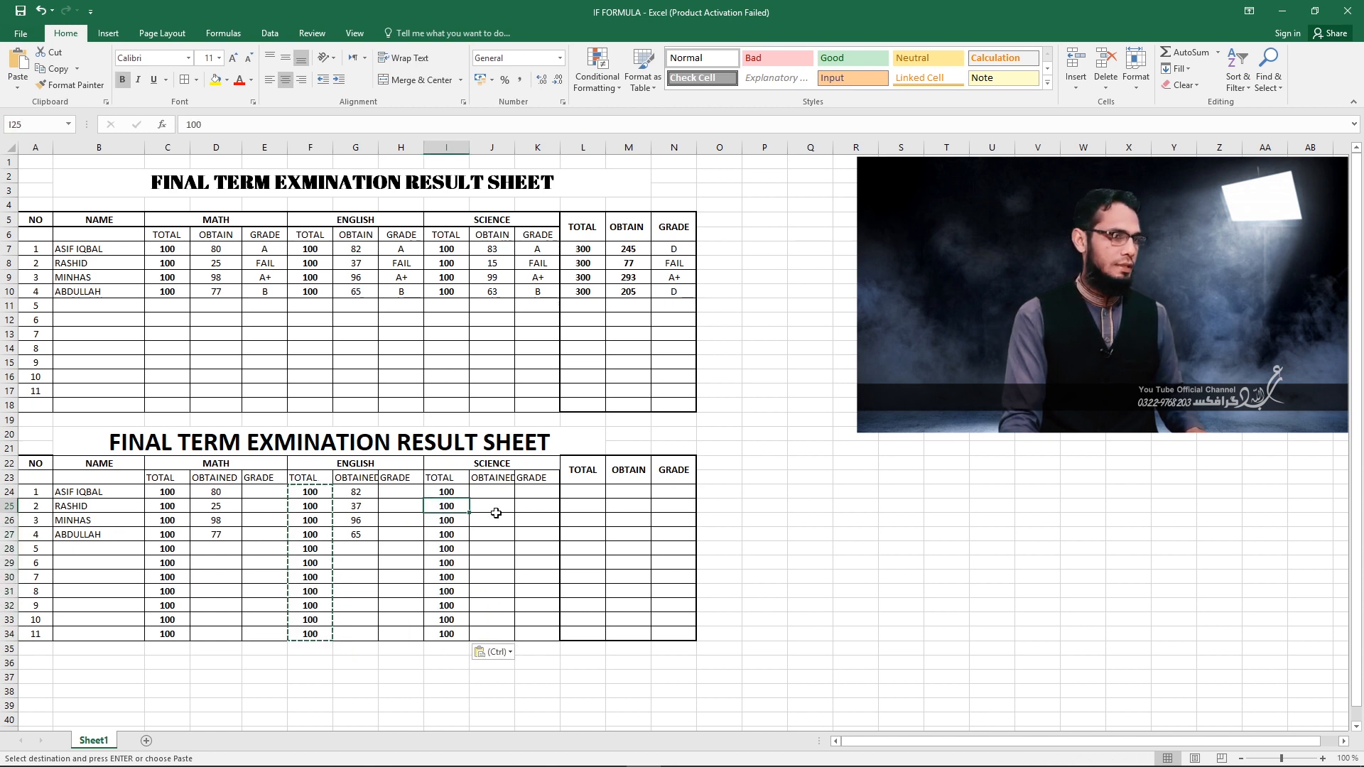
# Enter the obtained SCIENCE marks 83, 15, 99 and 63 in J24:J27.
pyautogui.click(488, 495)
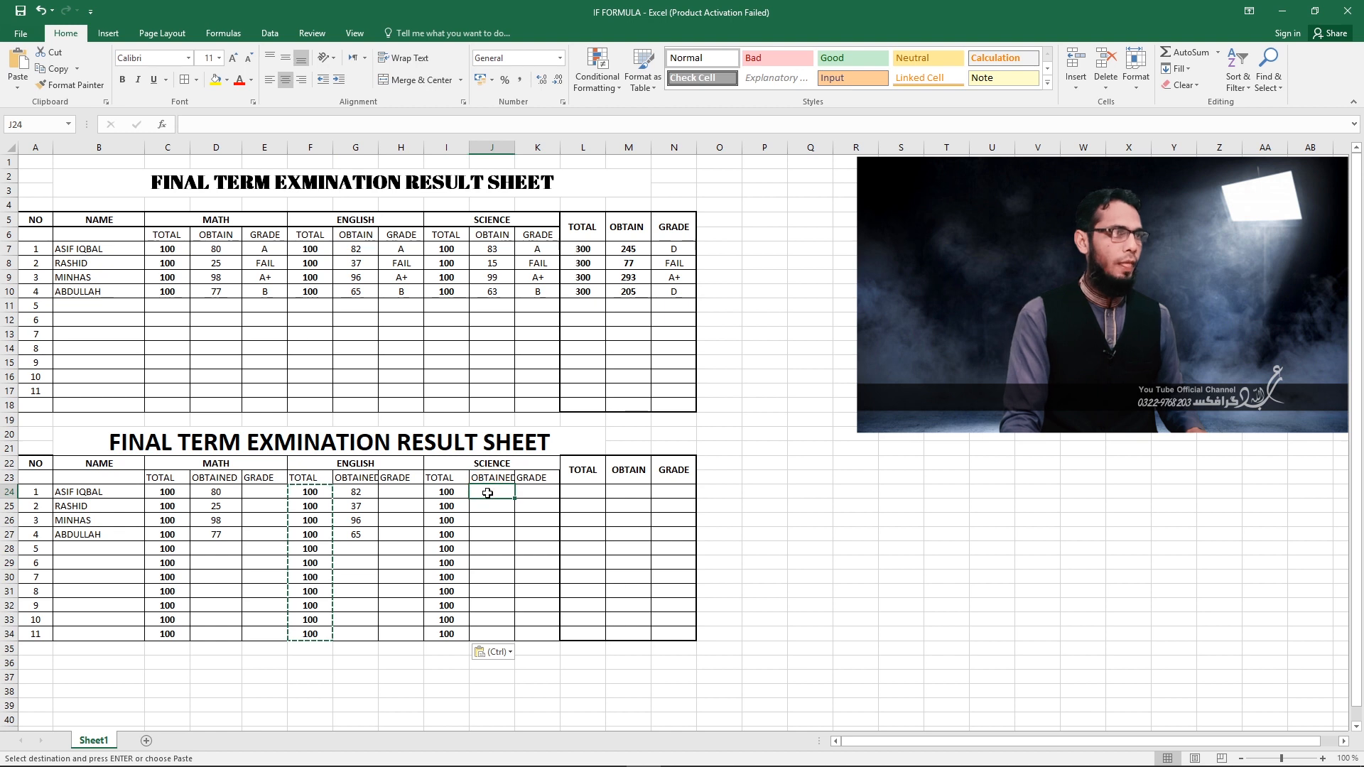
pyautogui.write('83')
pyautogui.press('Return')
pyautogui.write('15')
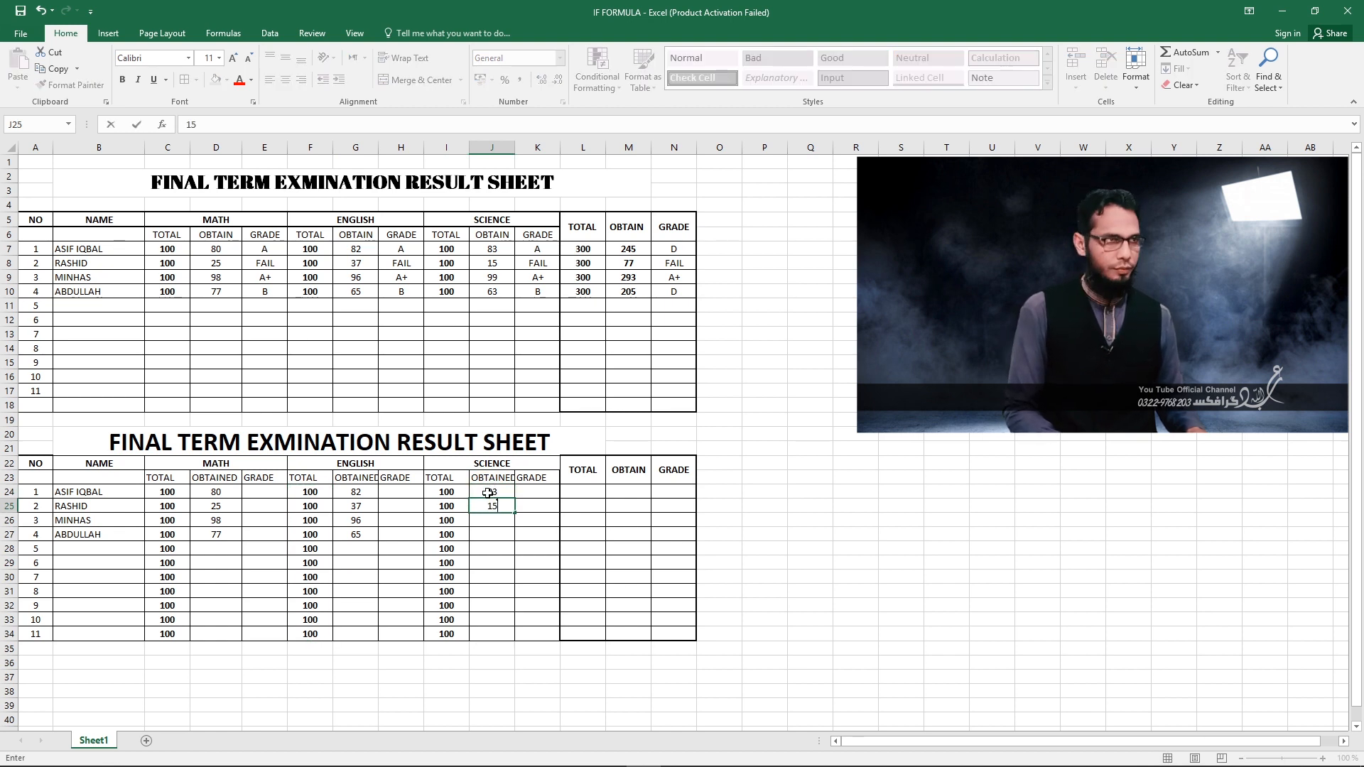
pyautogui.press('Return')
pyautogui.write('99')
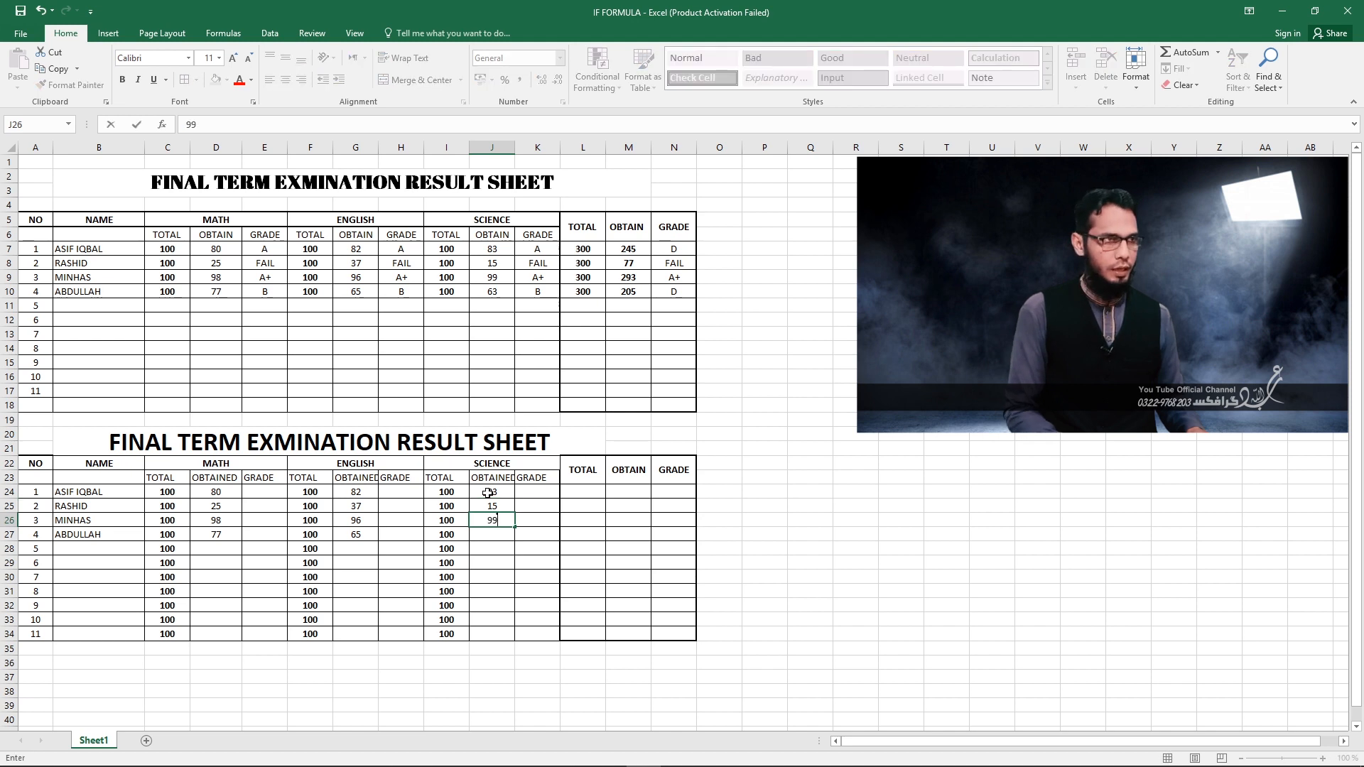
pyautogui.press('Return')
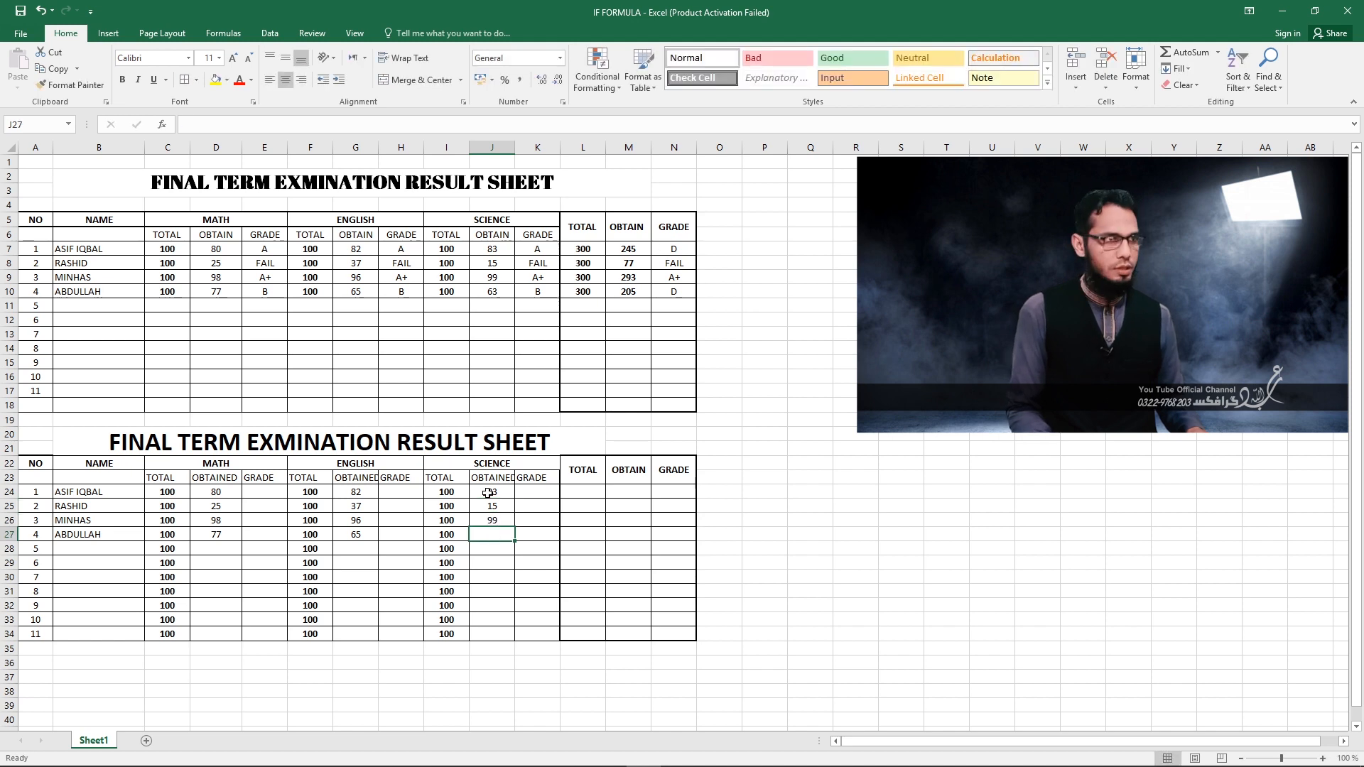
pyautogui.write('63')
pyautogui.press('Return')
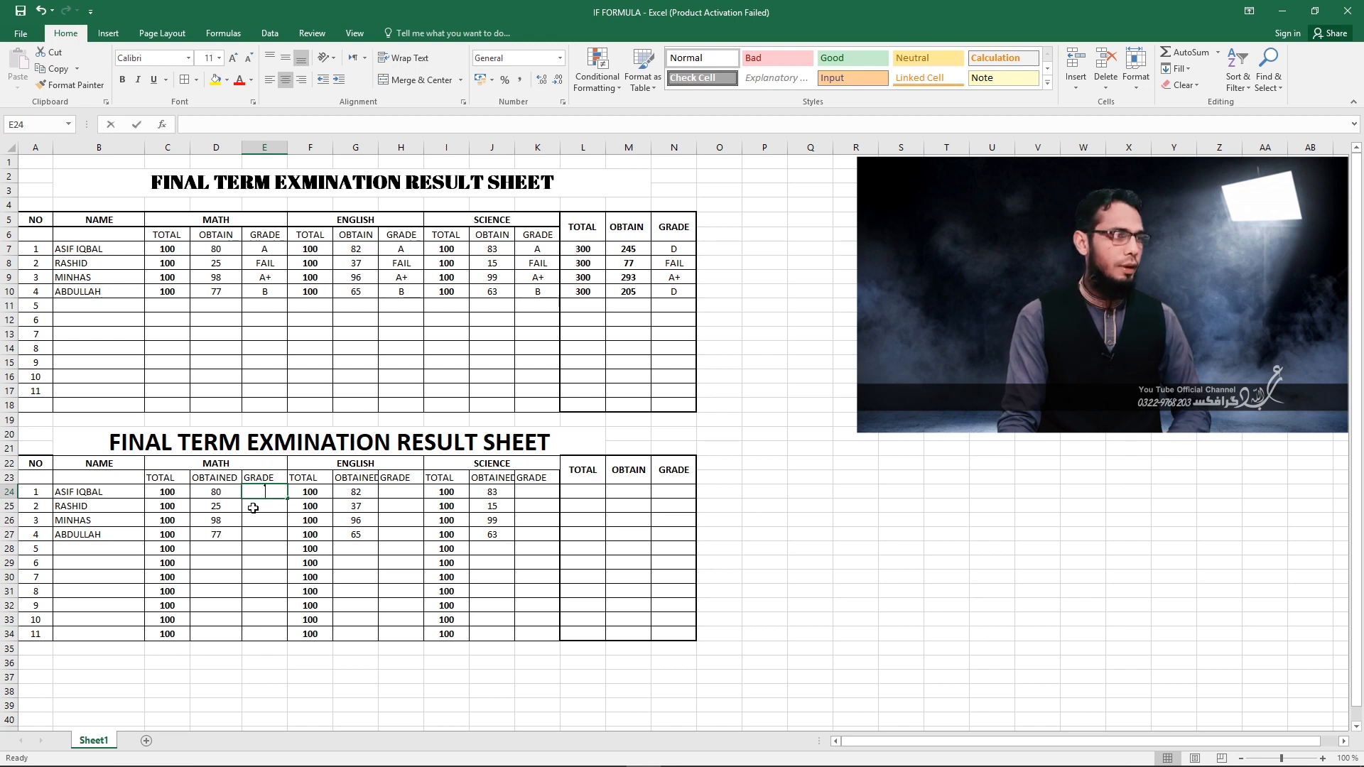
# Start the first student's MATH grade formula in E24 with =IF(D24>90,"A+", as its first condition.
pyautogui.write('=')
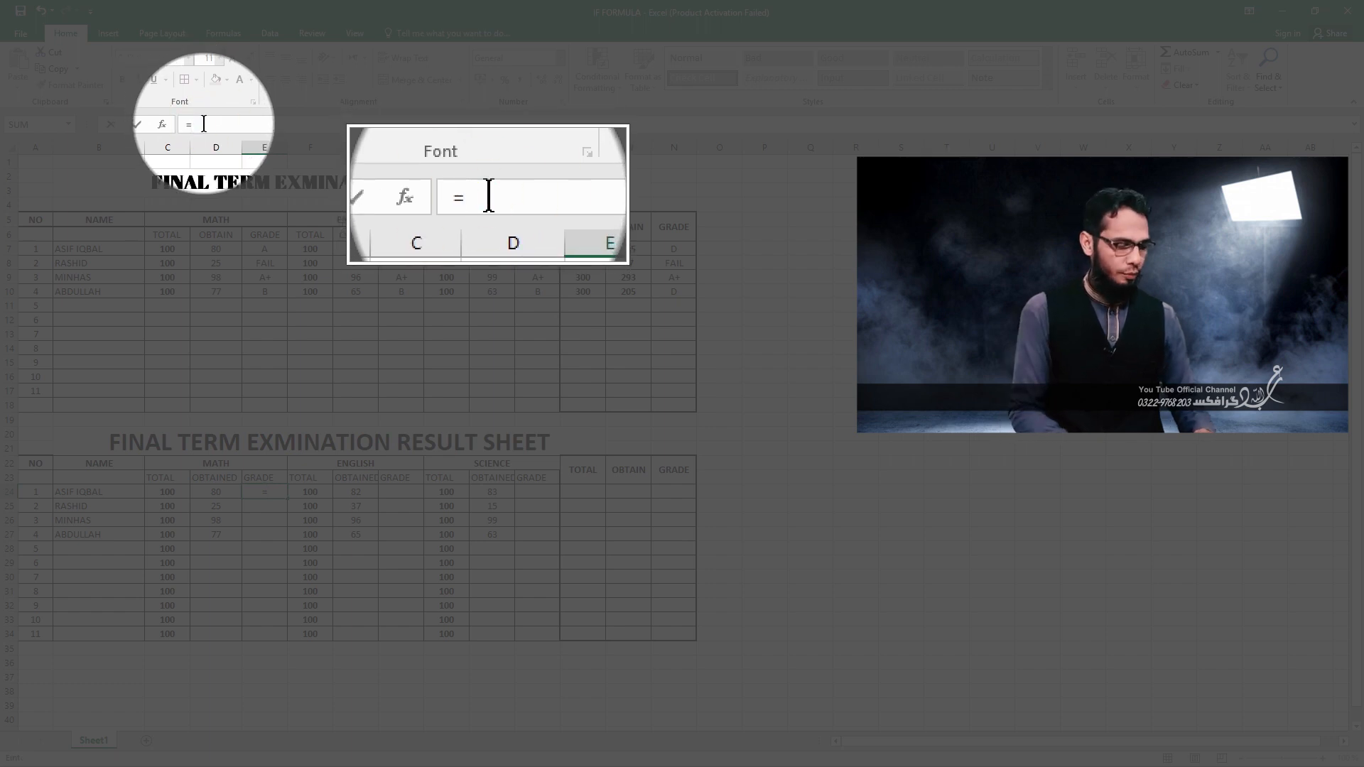
pyautogui.write('F')
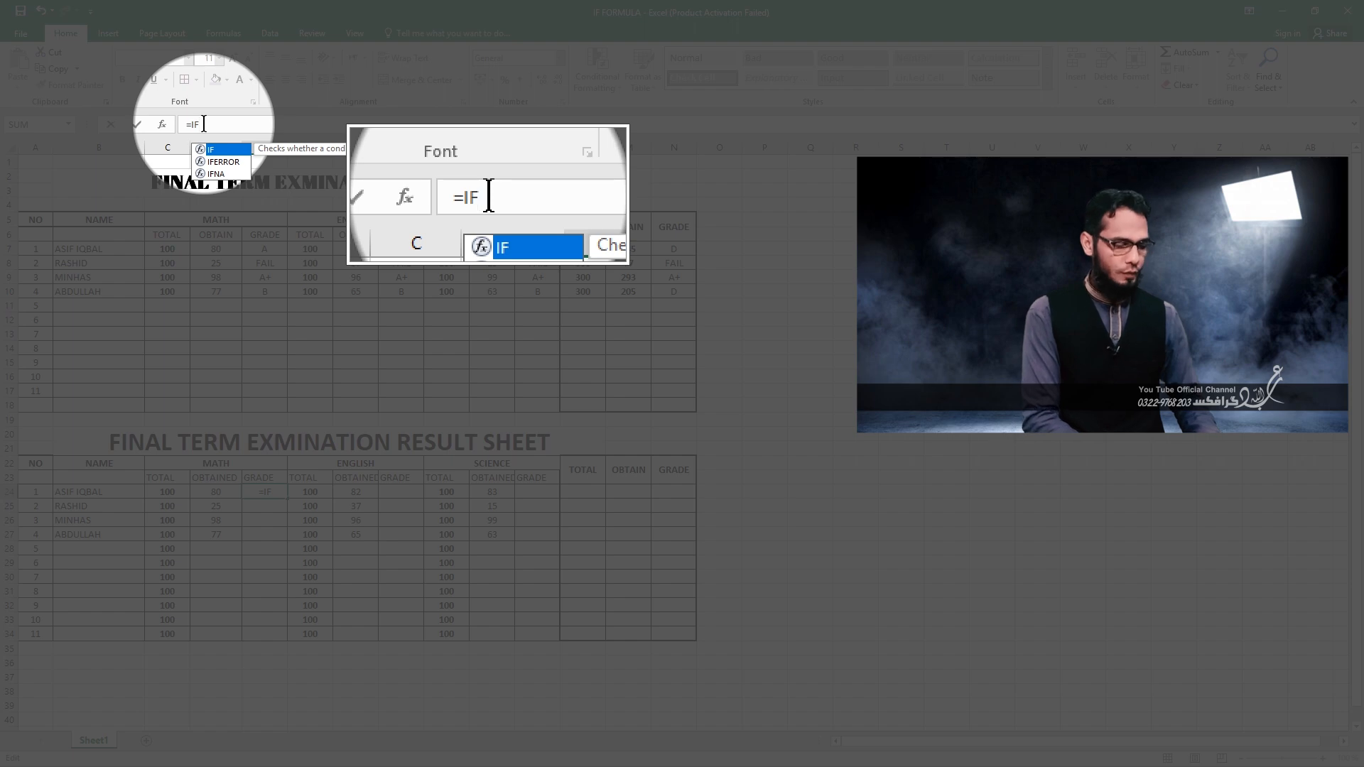
pyautogui.write('(')
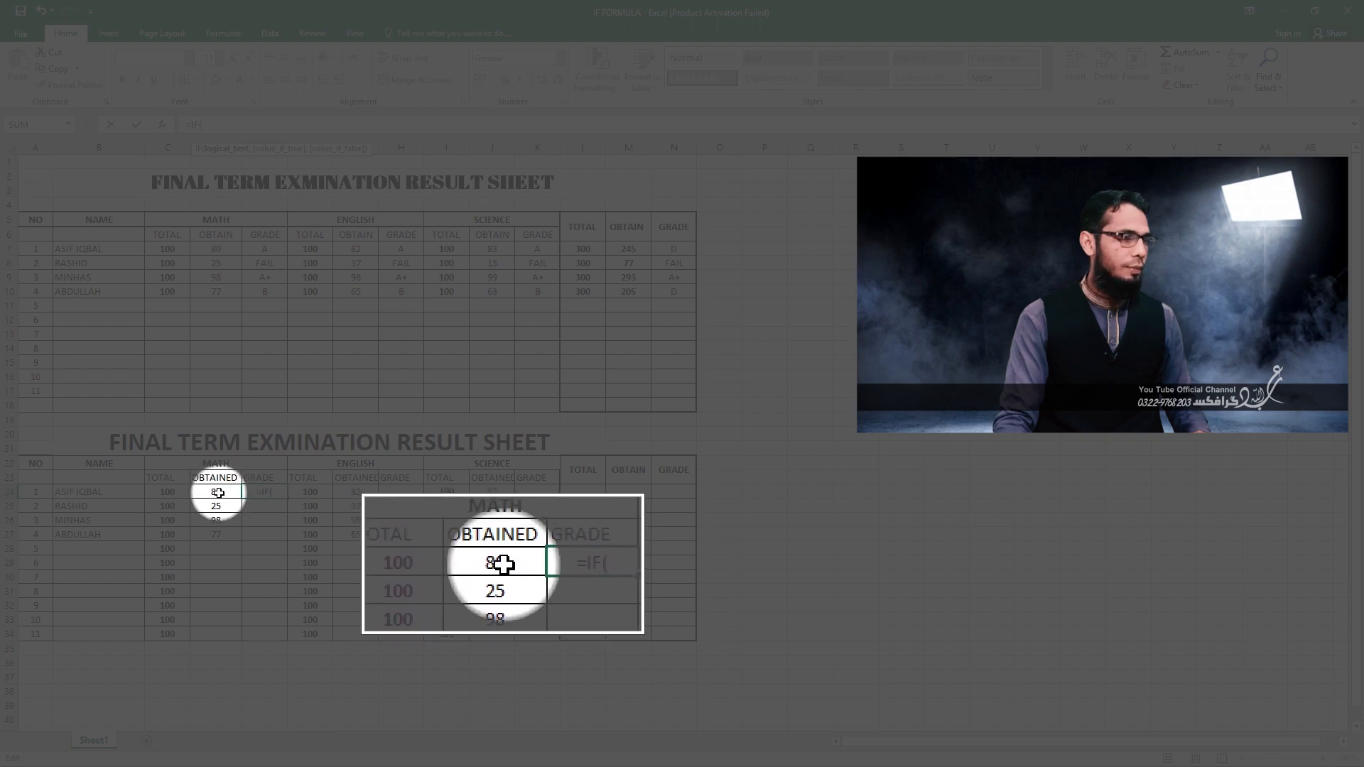
pyautogui.click(214, 492)
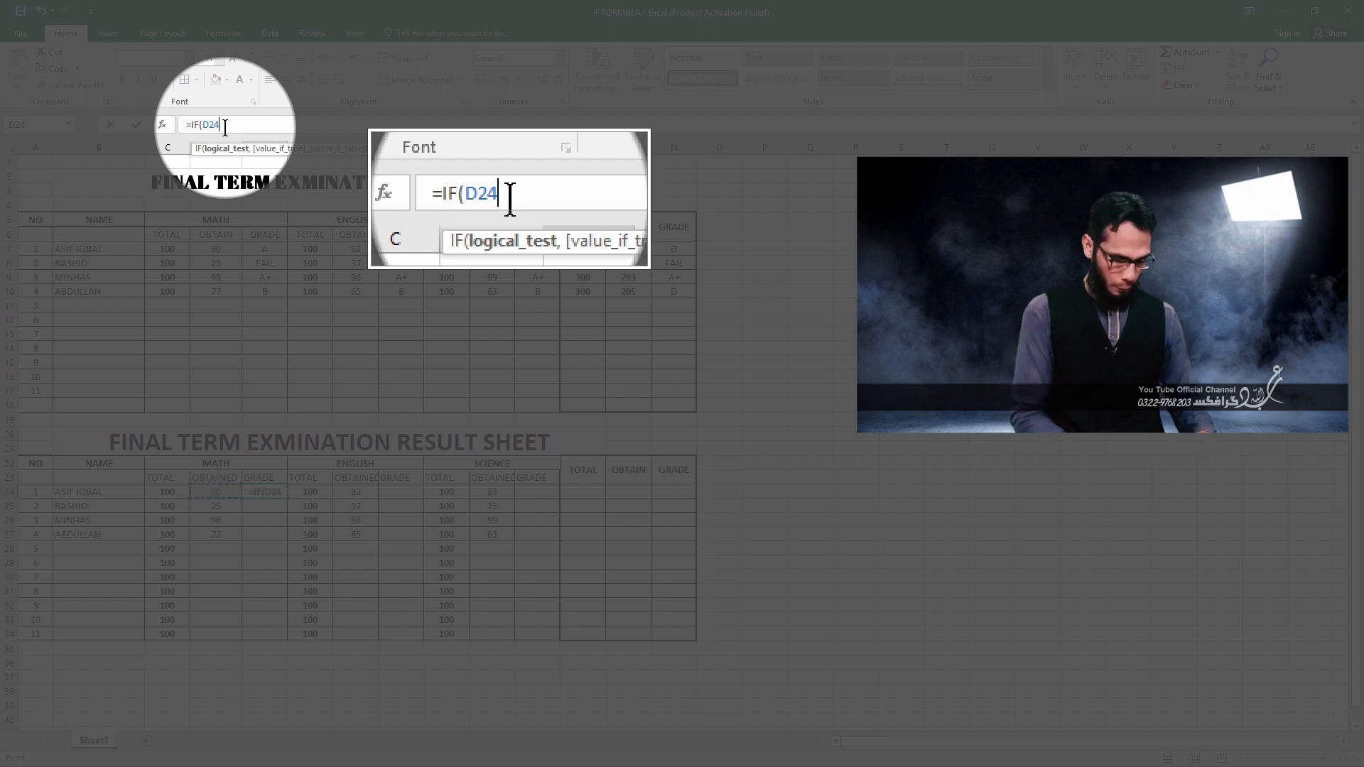
pyautogui.write('>90')
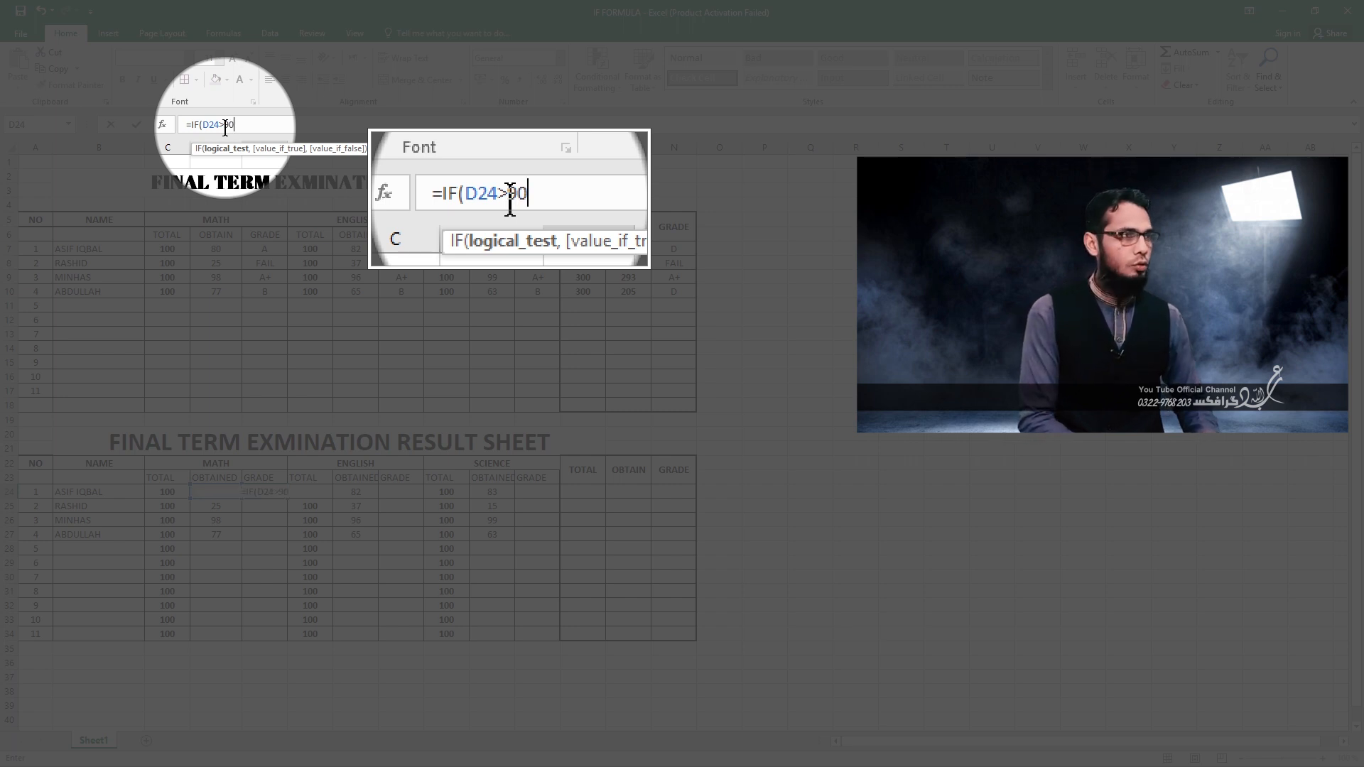
pyautogui.write(',')
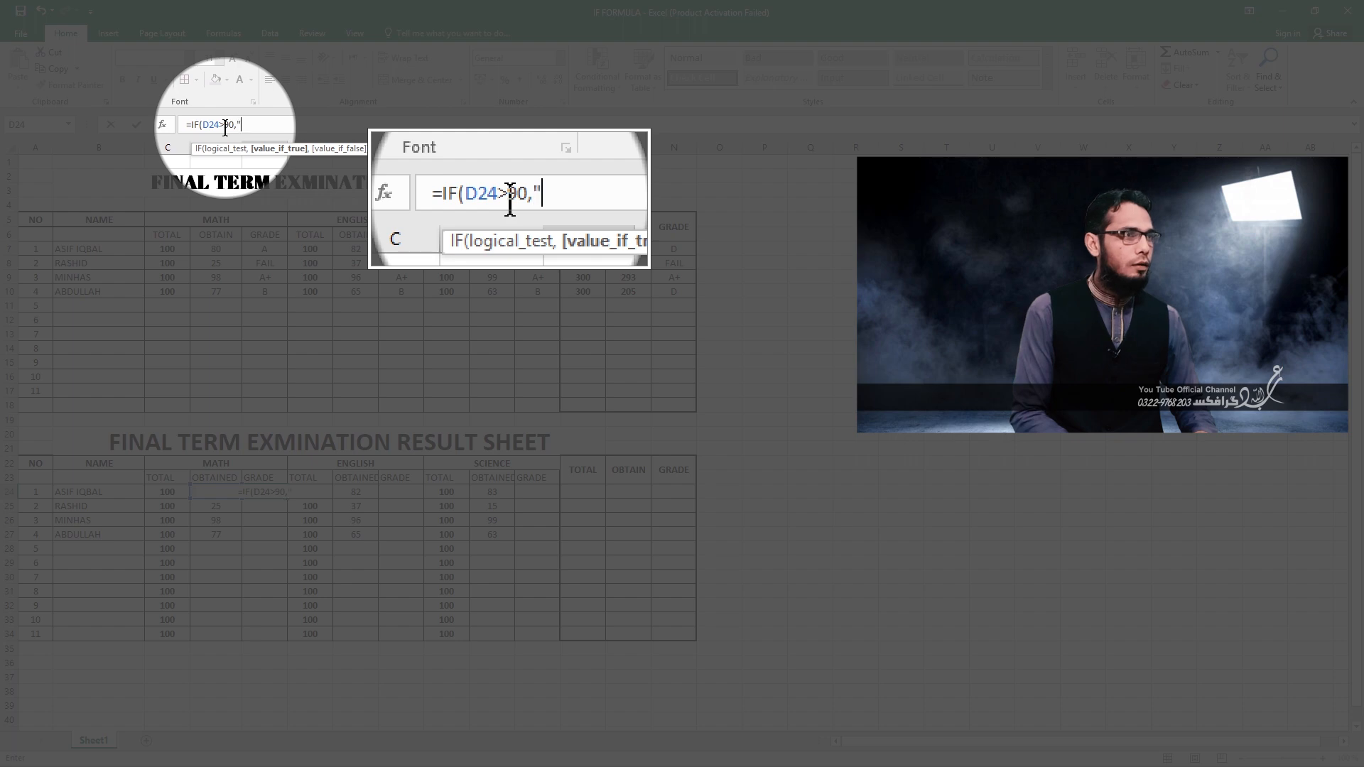
pyautogui.write('A+')
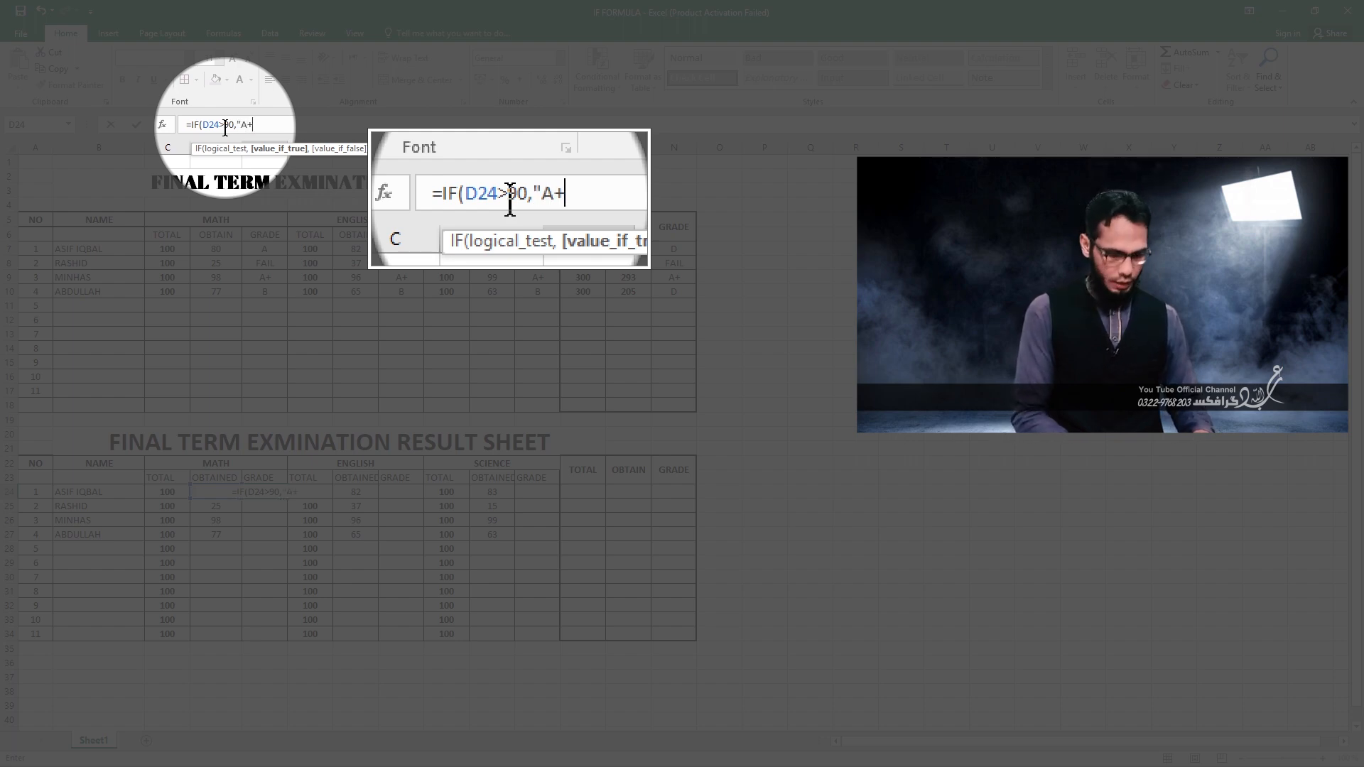
pyautogui.write('",IF')
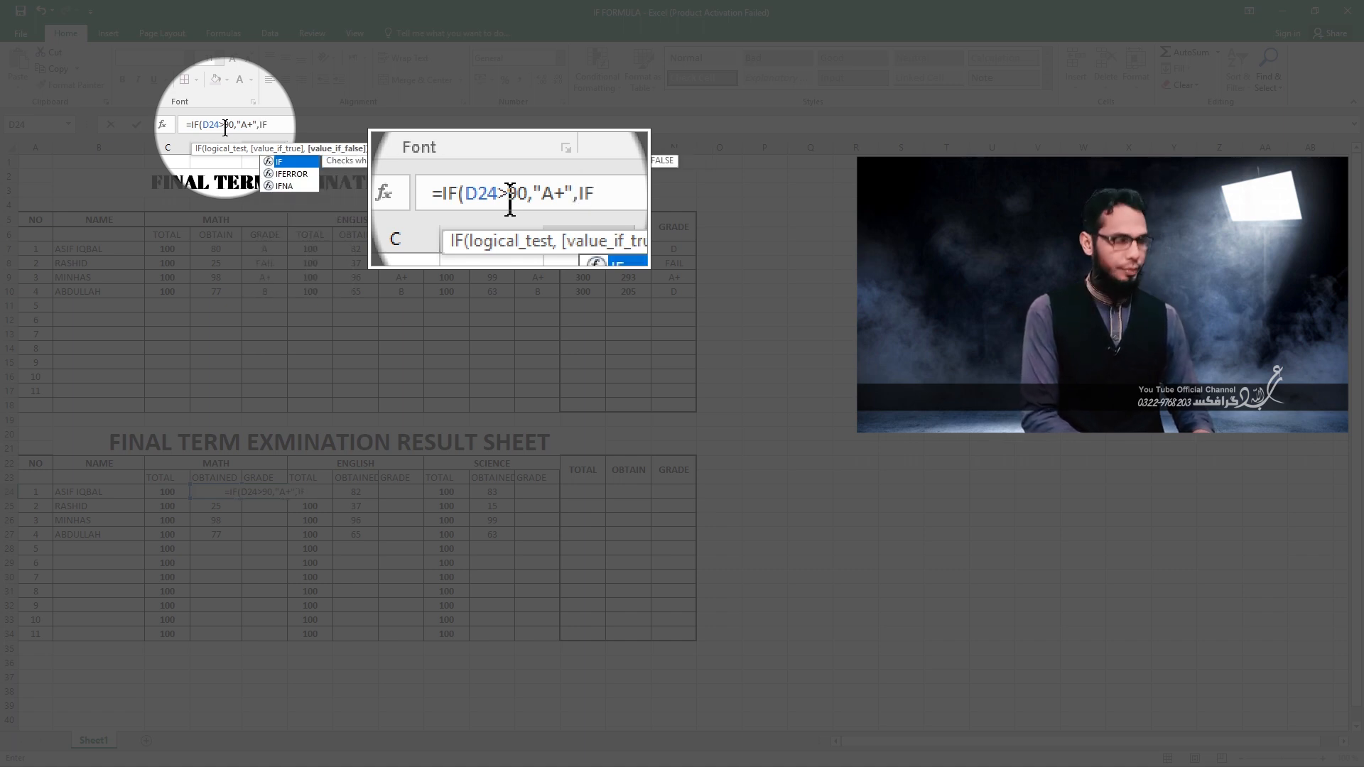
pyautogui.write('(')
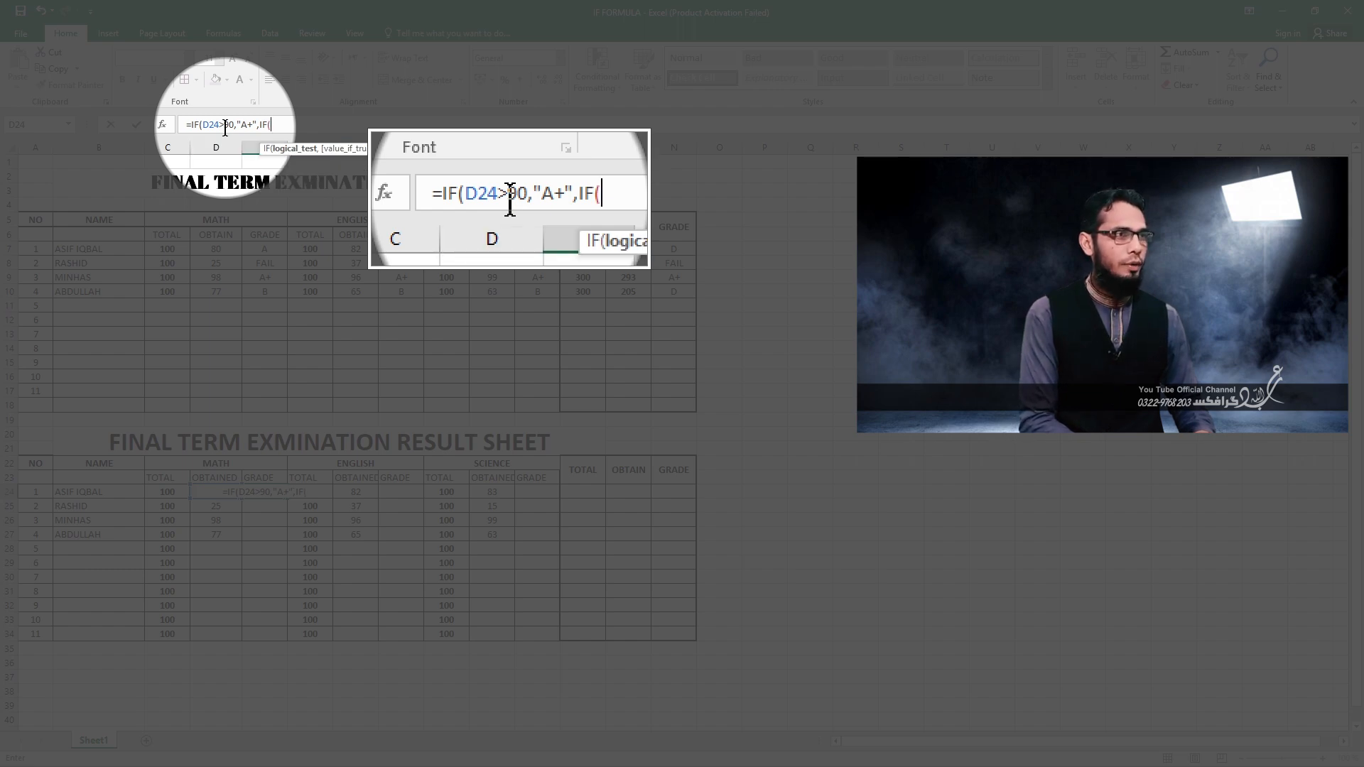
pyautogui.write('D24>80')
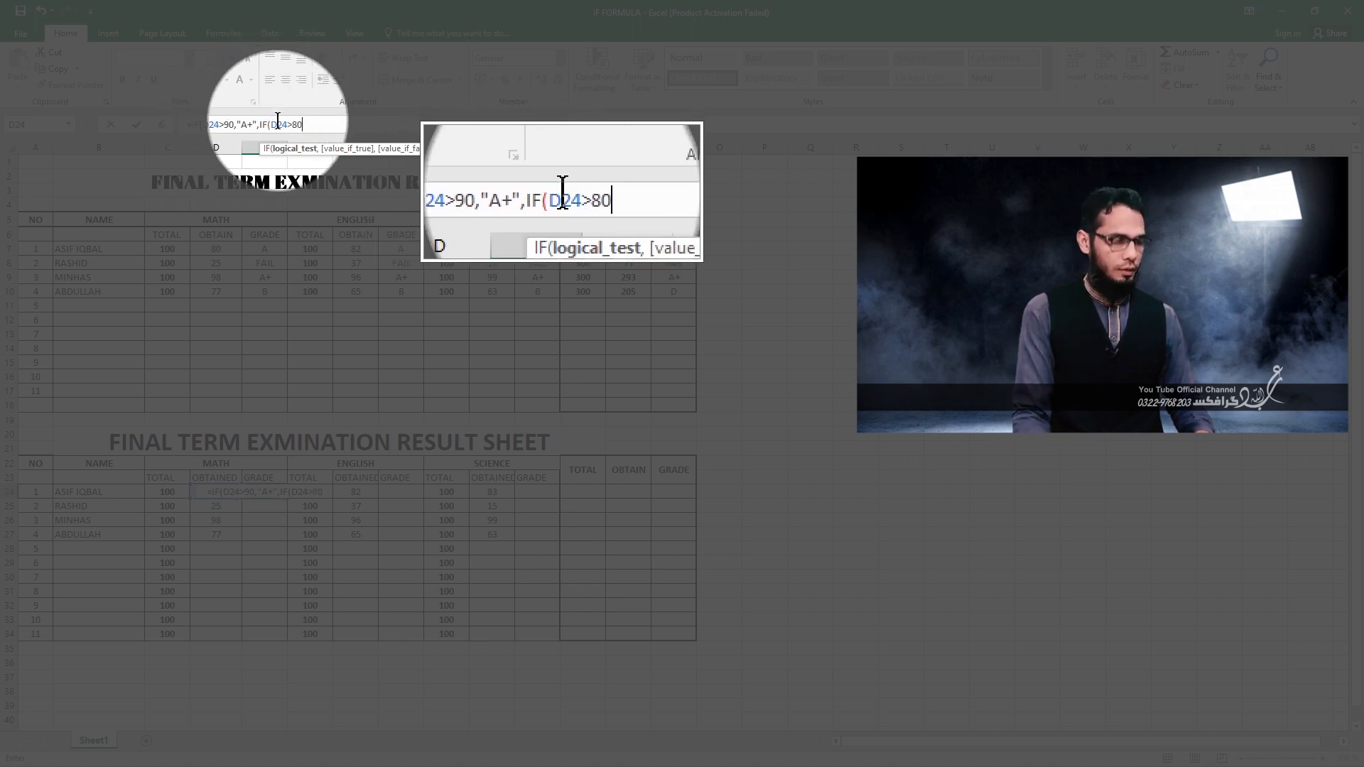
# Nest a second condition, IF(D24>80,"A", in the E24 grade formula.
pyautogui.write(',')
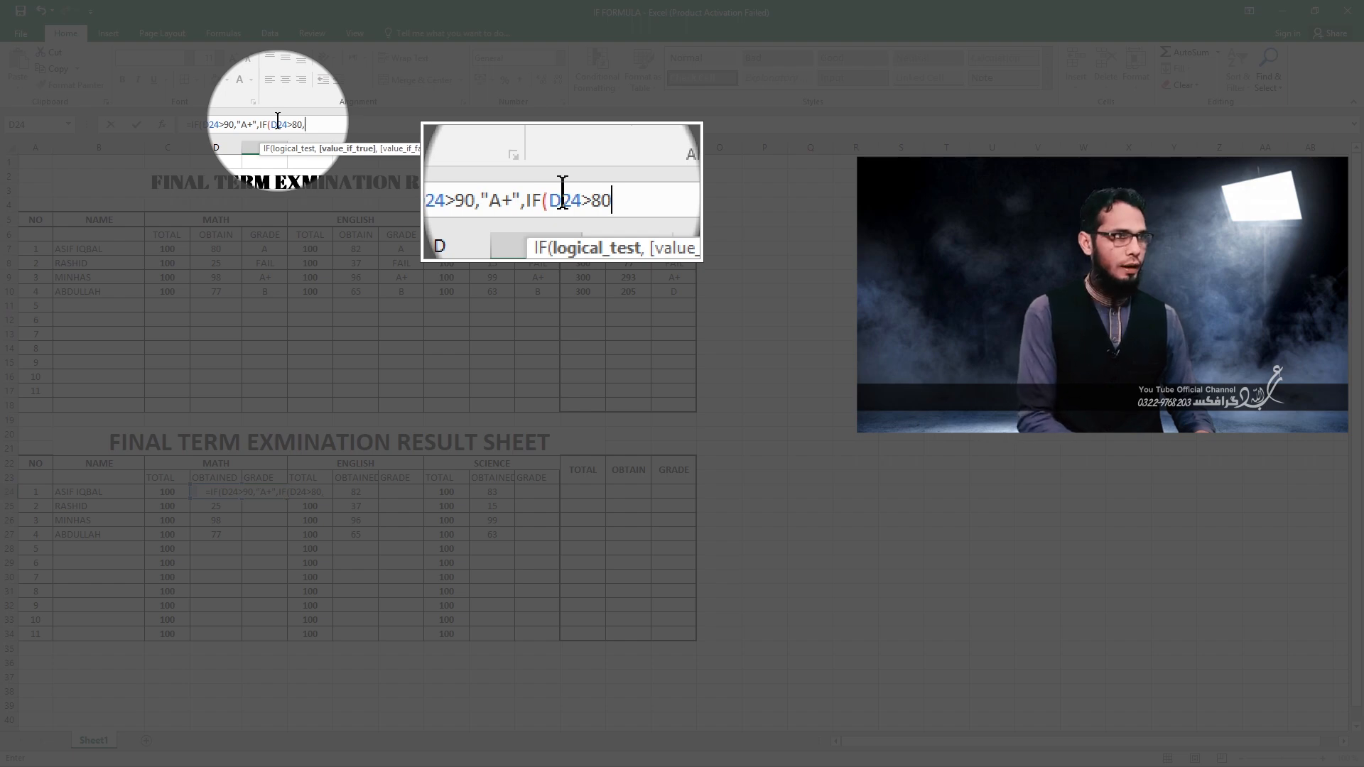
pyautogui.write('"')
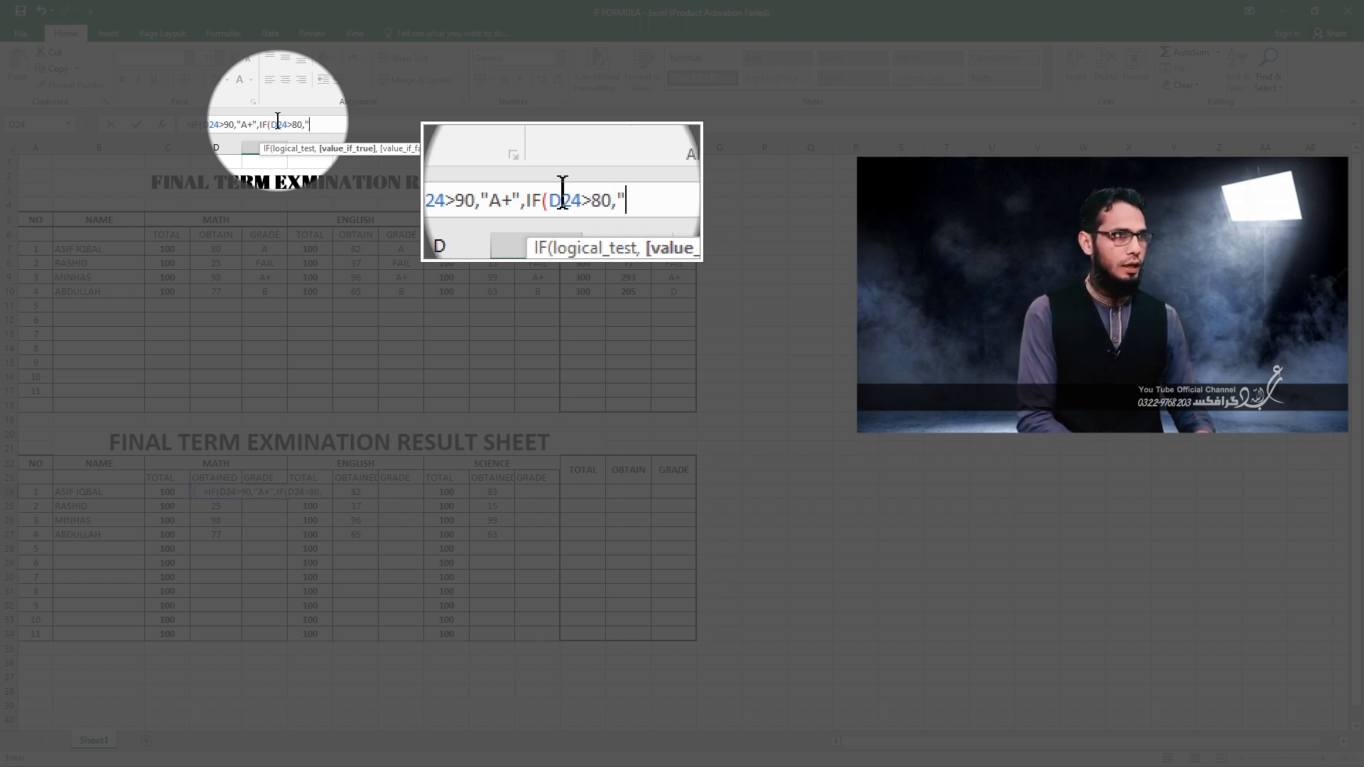
pyautogui.write('A')
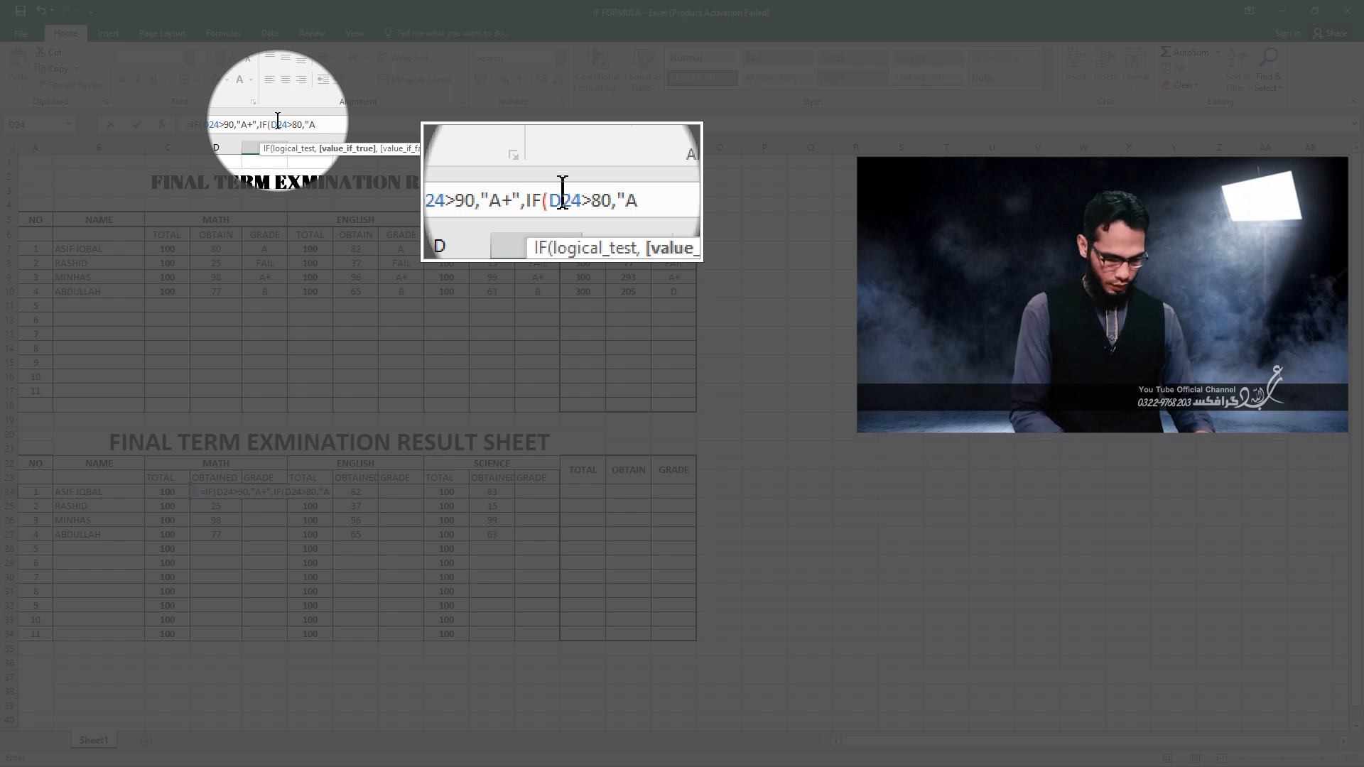
pyautogui.write('",')
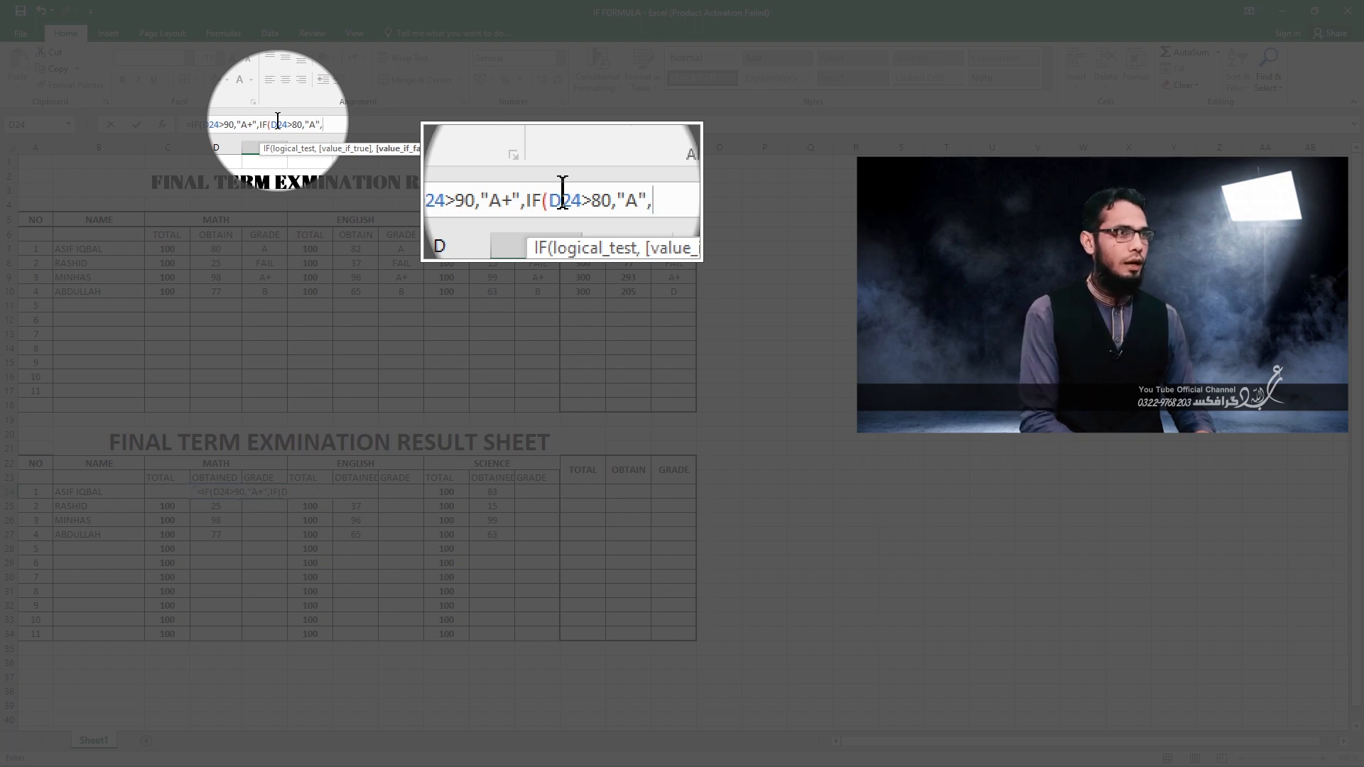
pyautogui.write('IF+')
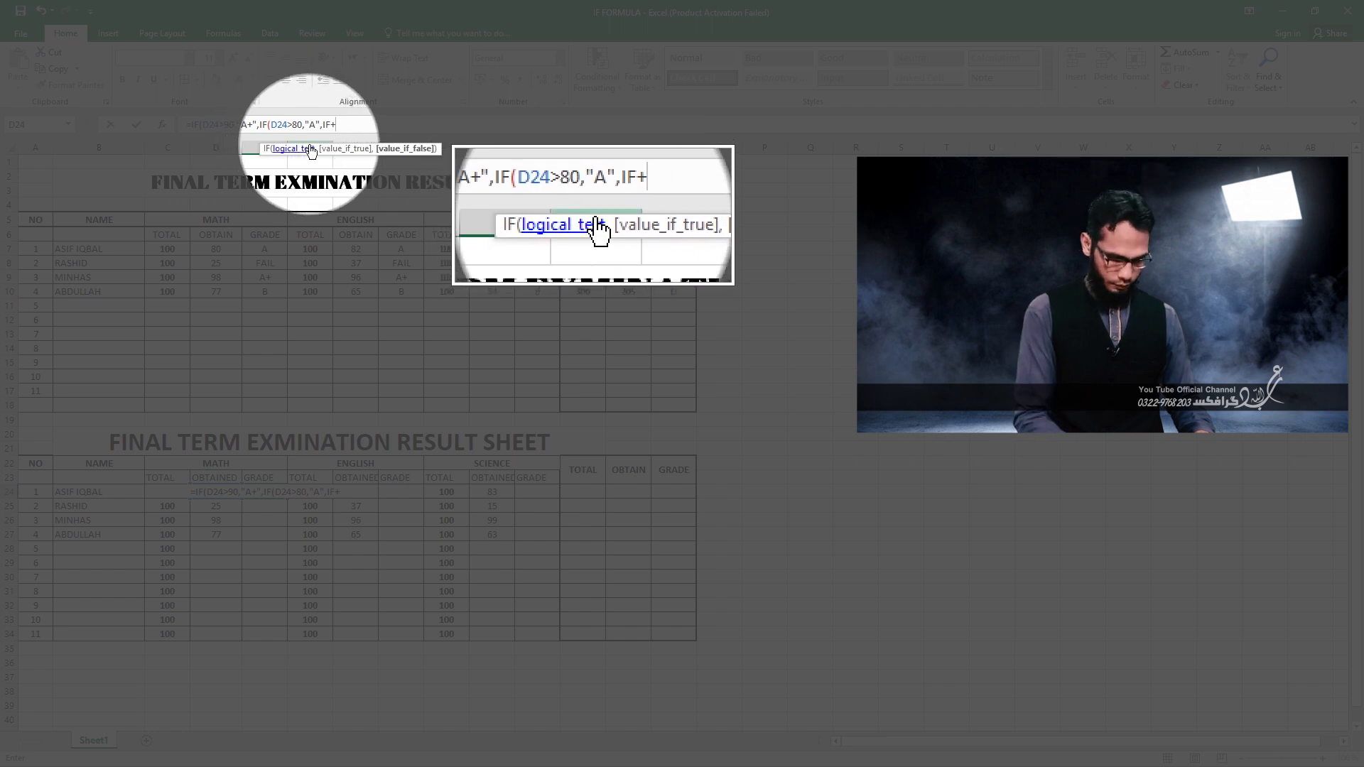
# Nest a third condition, IF(D24>70,"B", in the E24 grade formula.
pyautogui.press('BackSpace')
pyautogui.write('(')
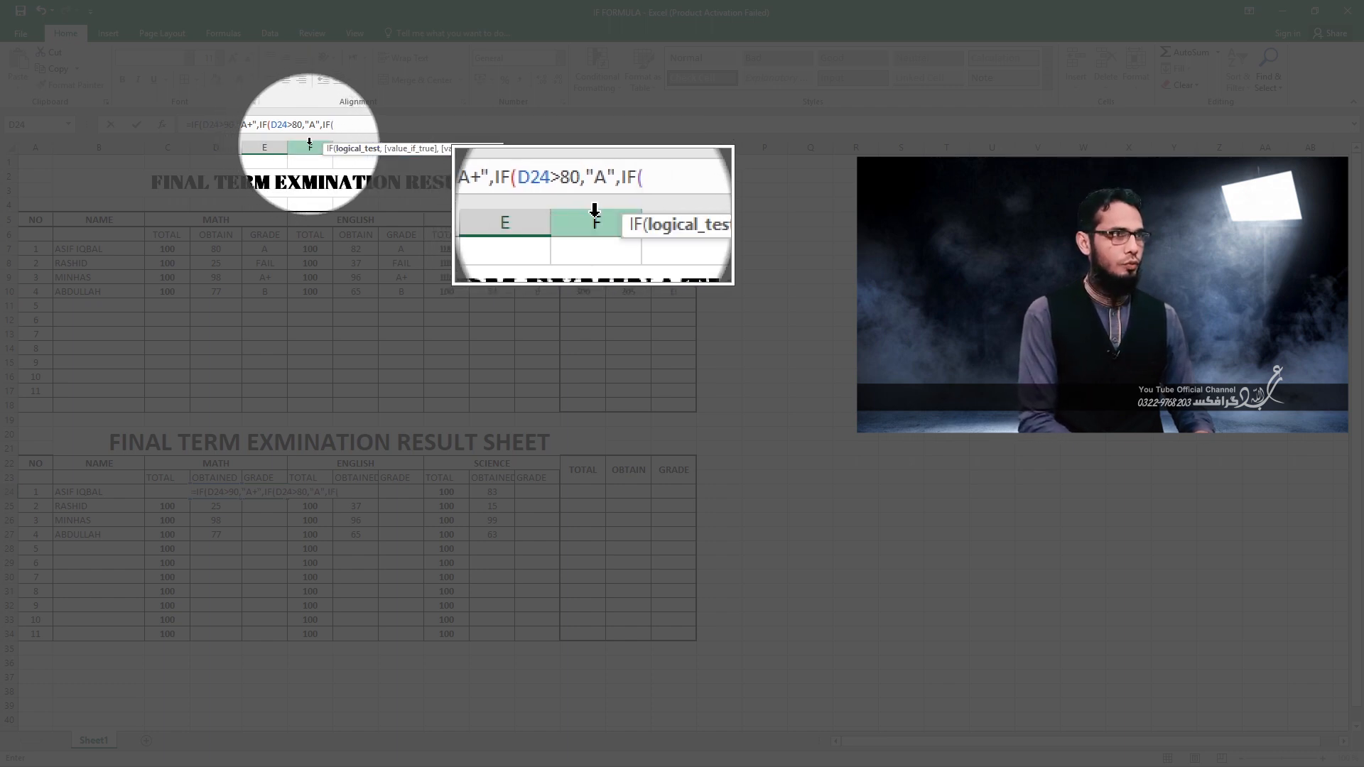
pyautogui.write('D24')
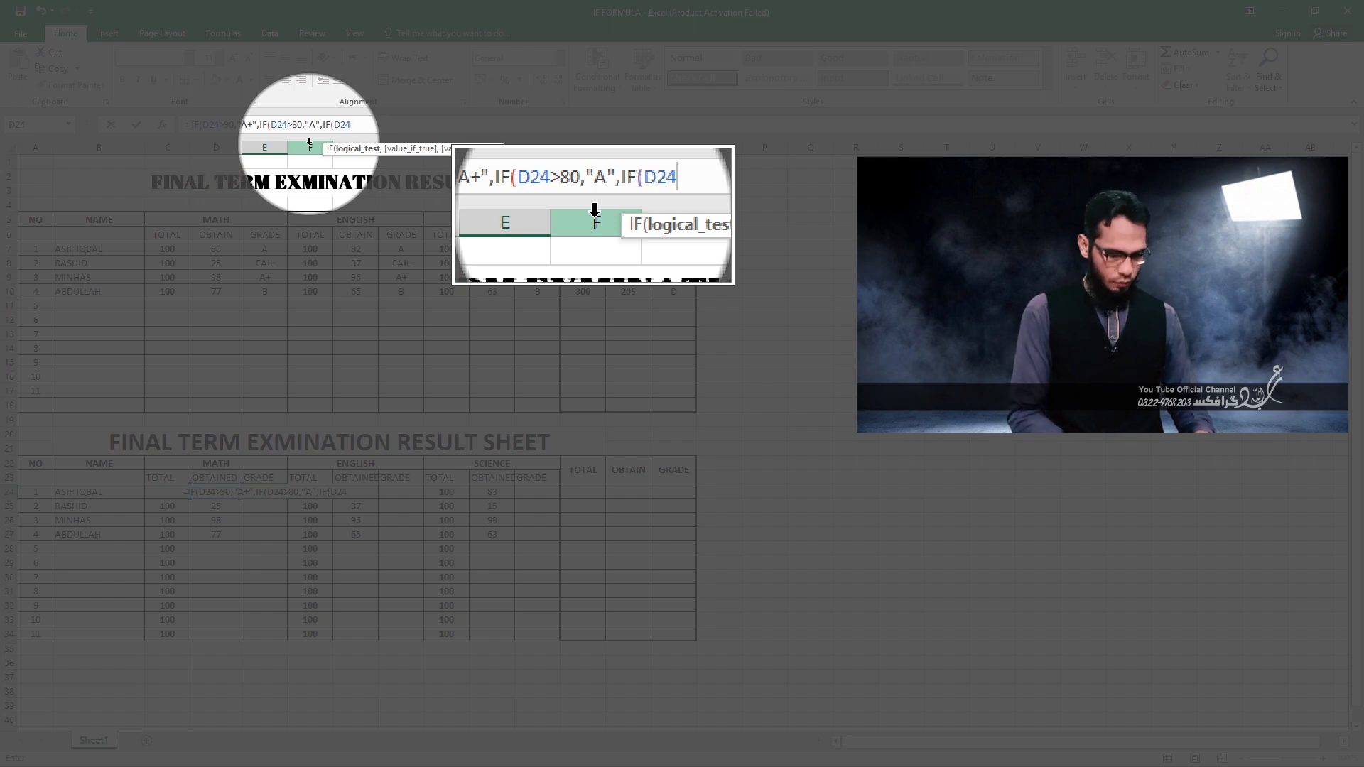
pyautogui.write('>')
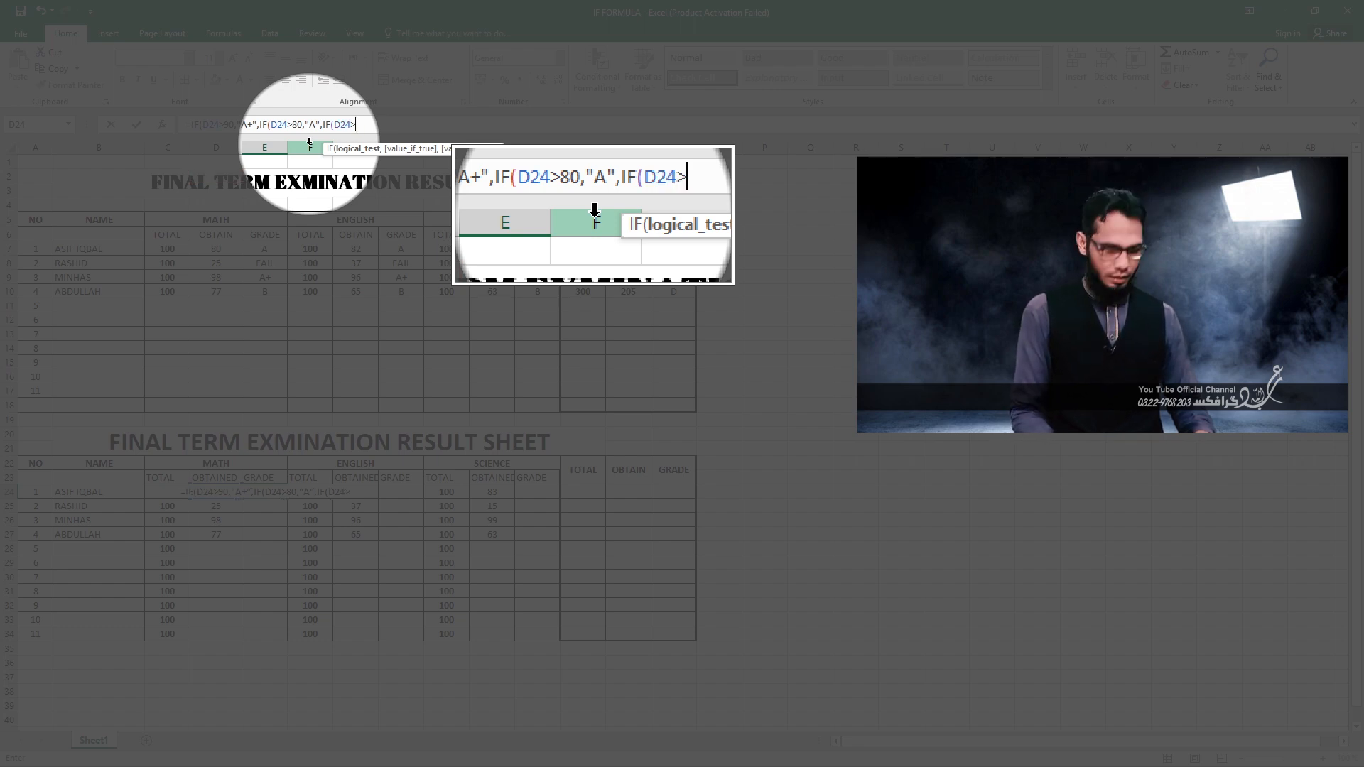
pyautogui.write('70,')
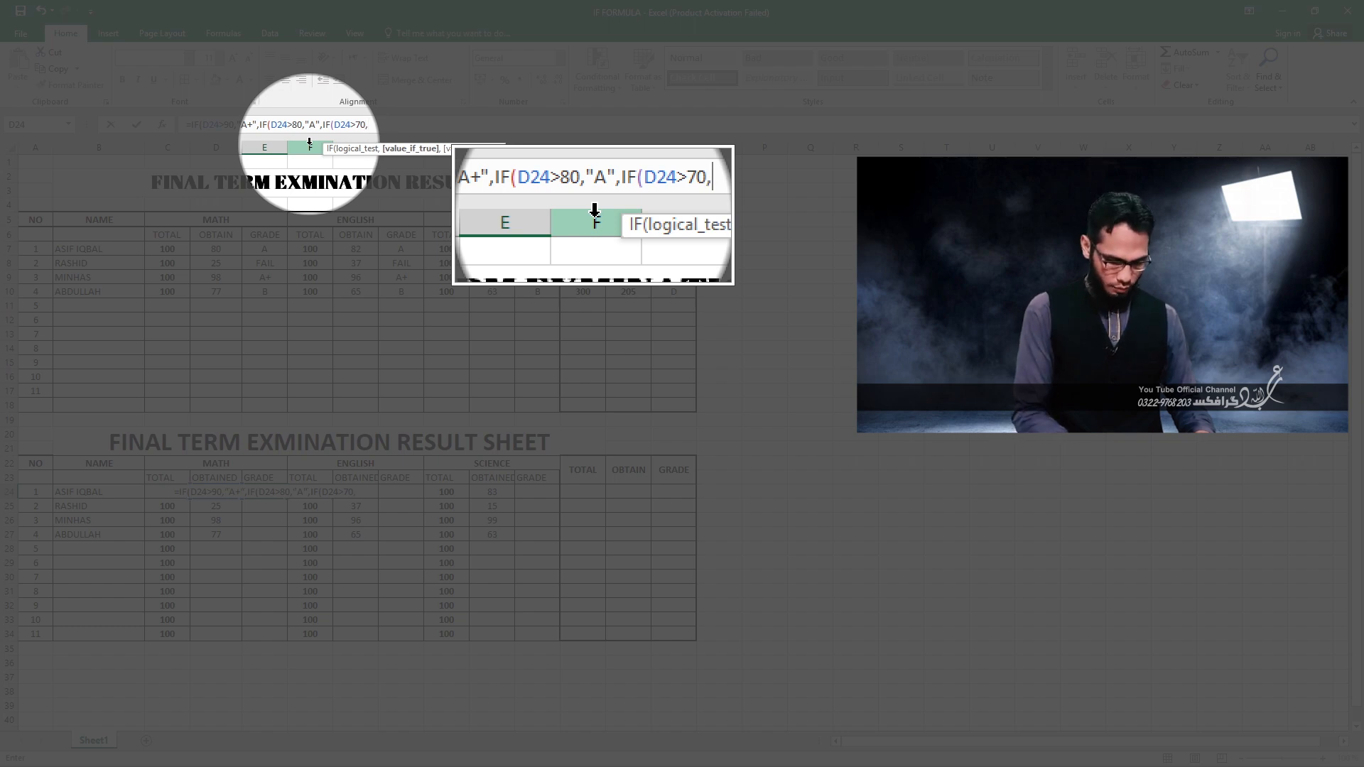
pyautogui.write('"B')
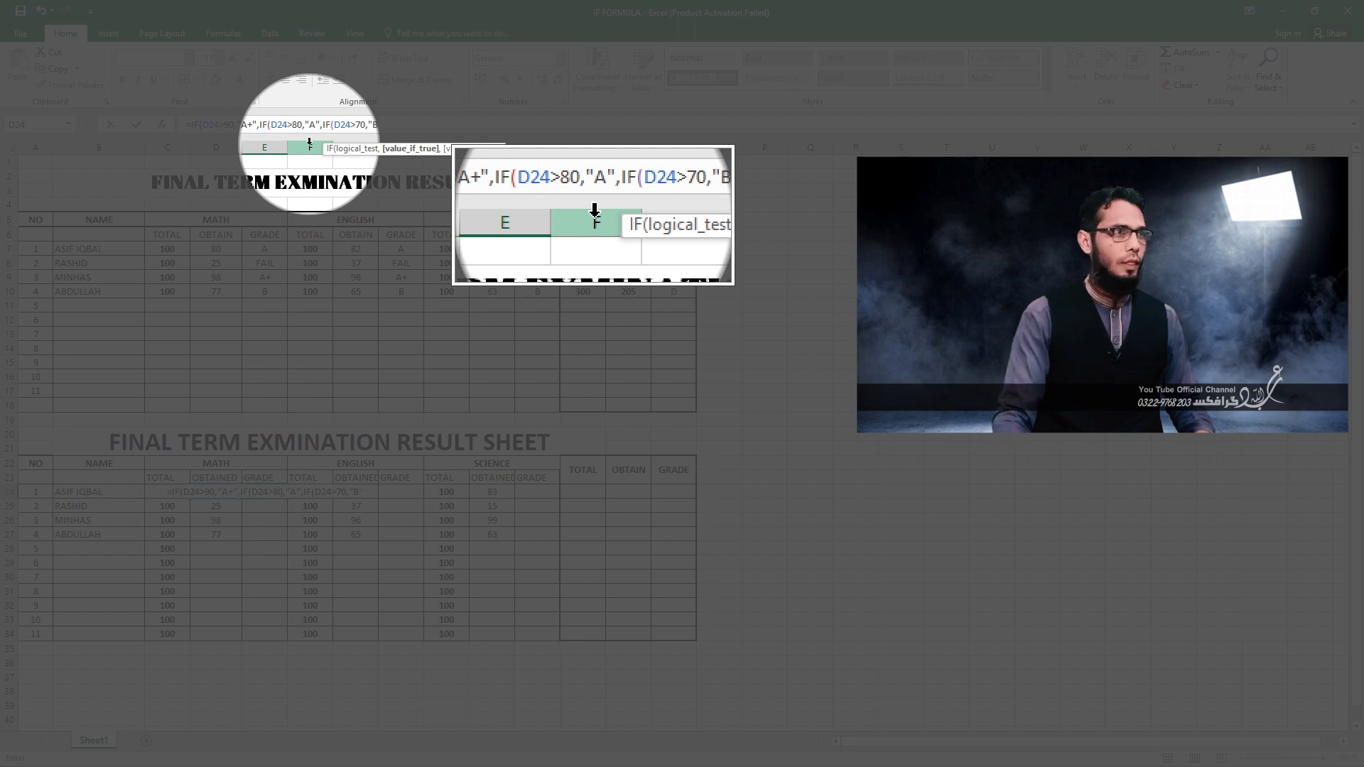
pyautogui.write('",IF')
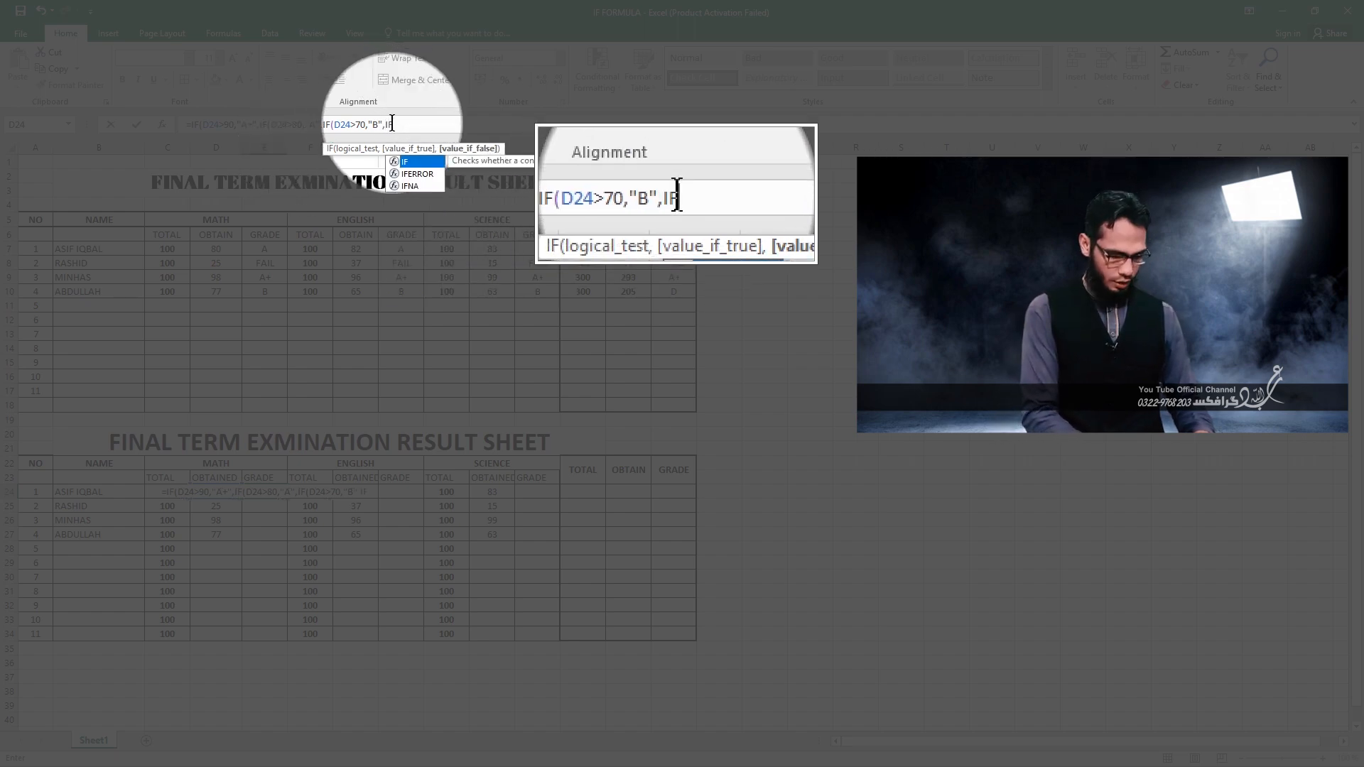
pyautogui.write('(')
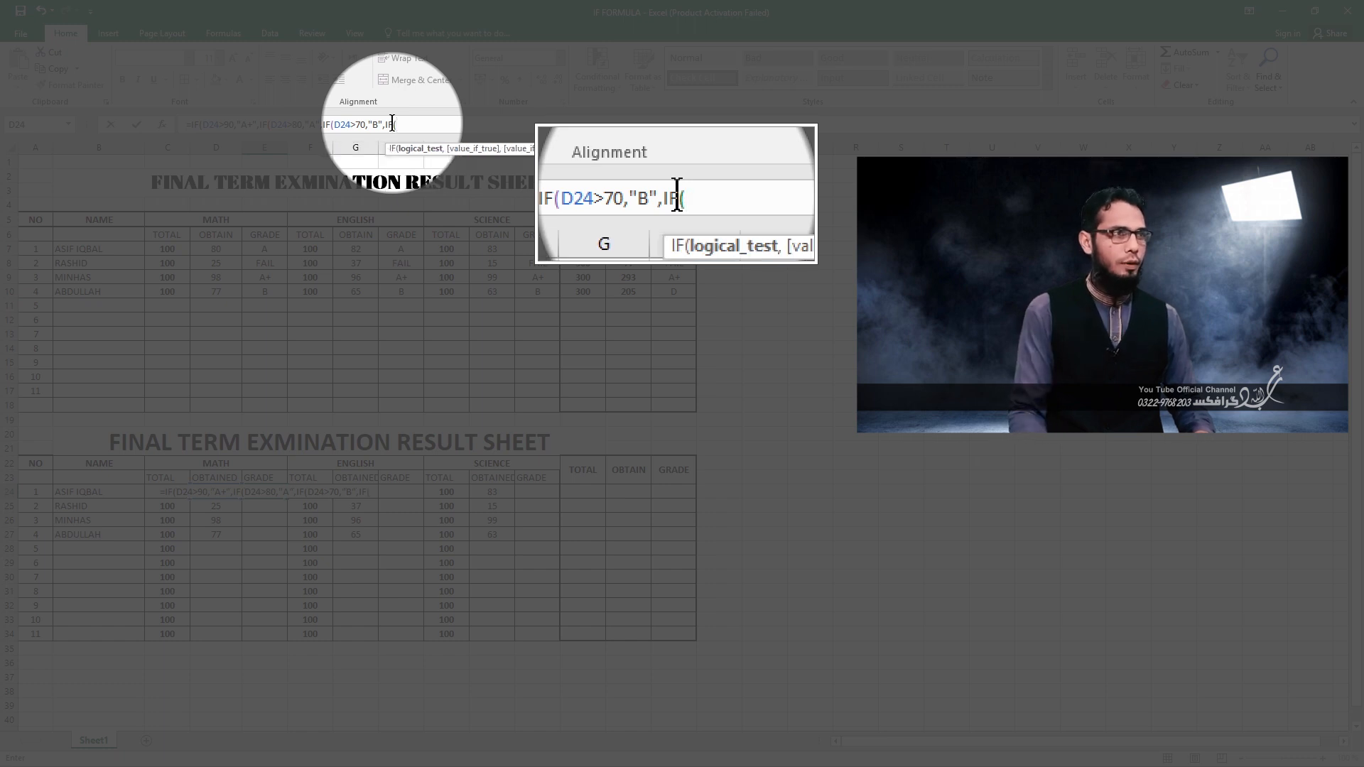
pyautogui.write('D')
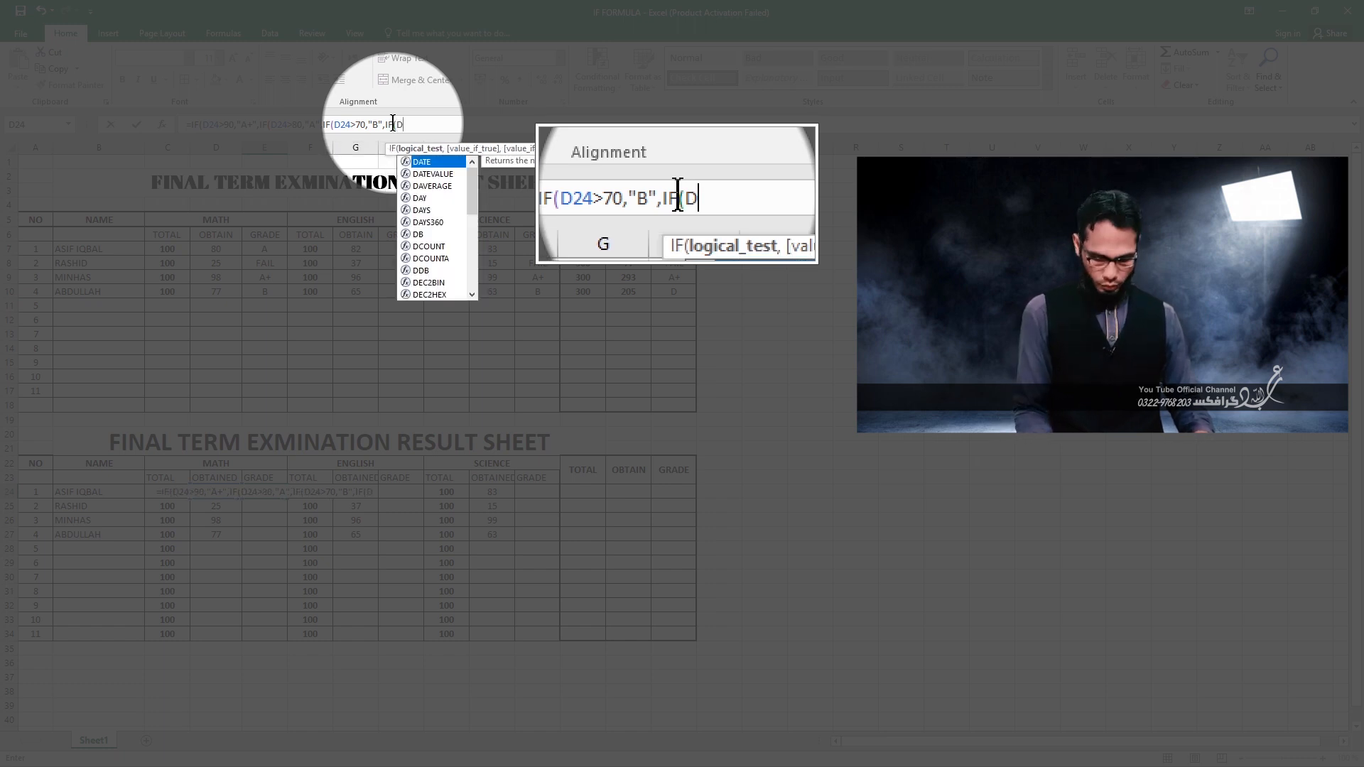
pyautogui.write('24>6')
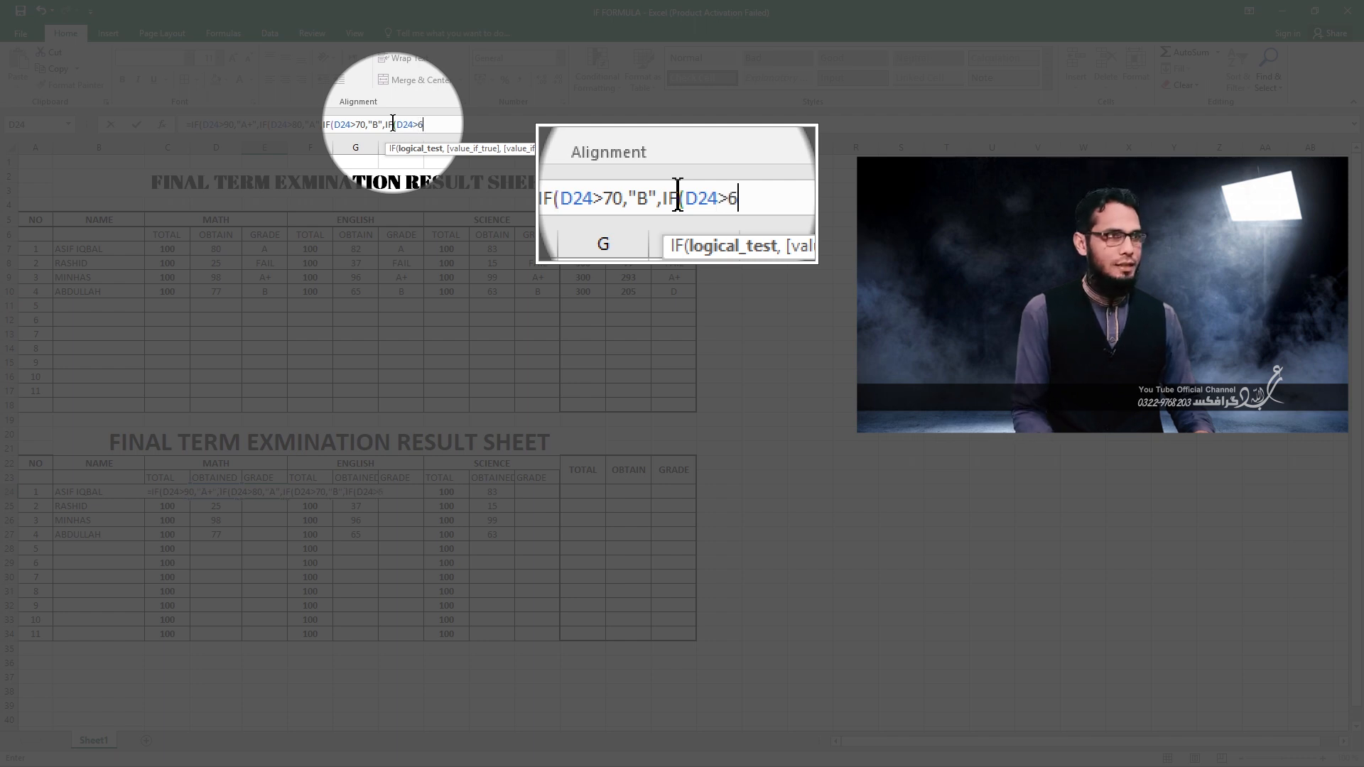
pyautogui.write('0')
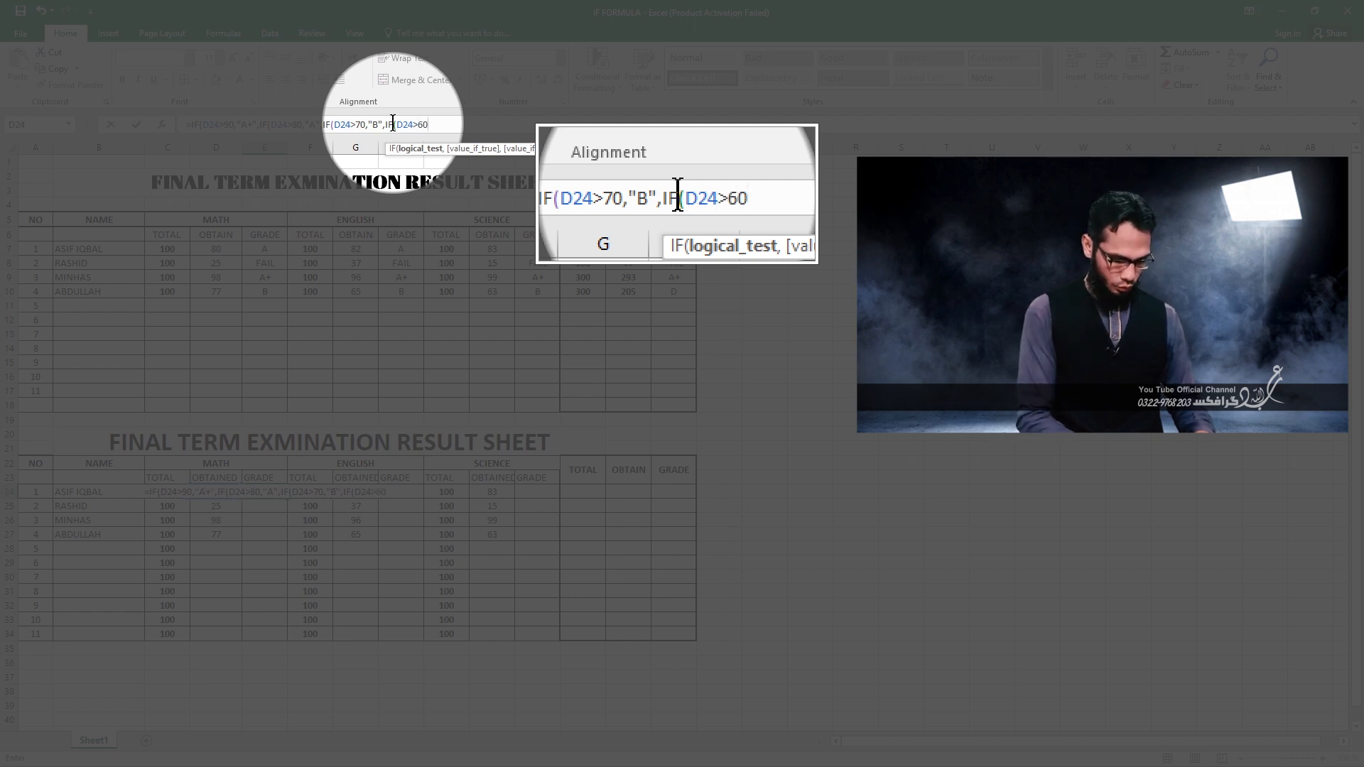
pyautogui.write(',"')
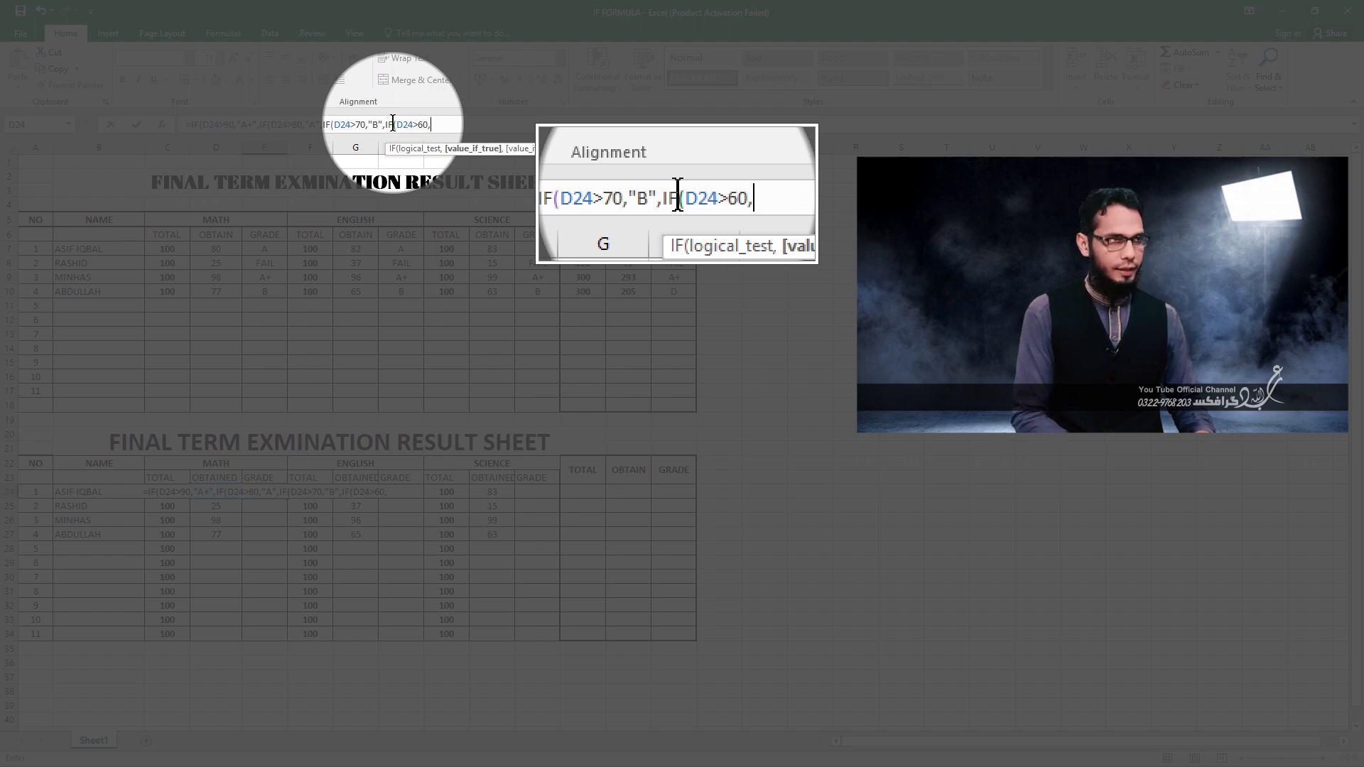
pyautogui.write('C')
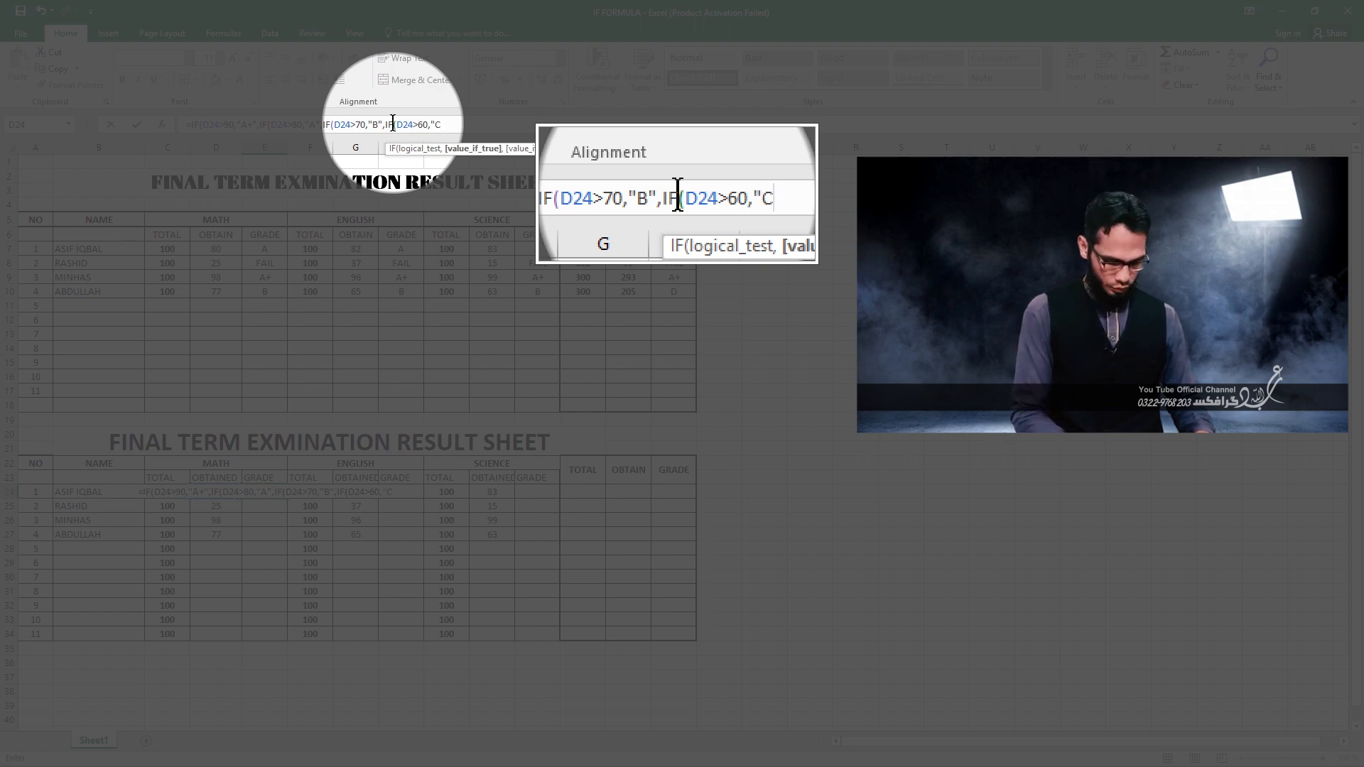
pyautogui.write('",I')
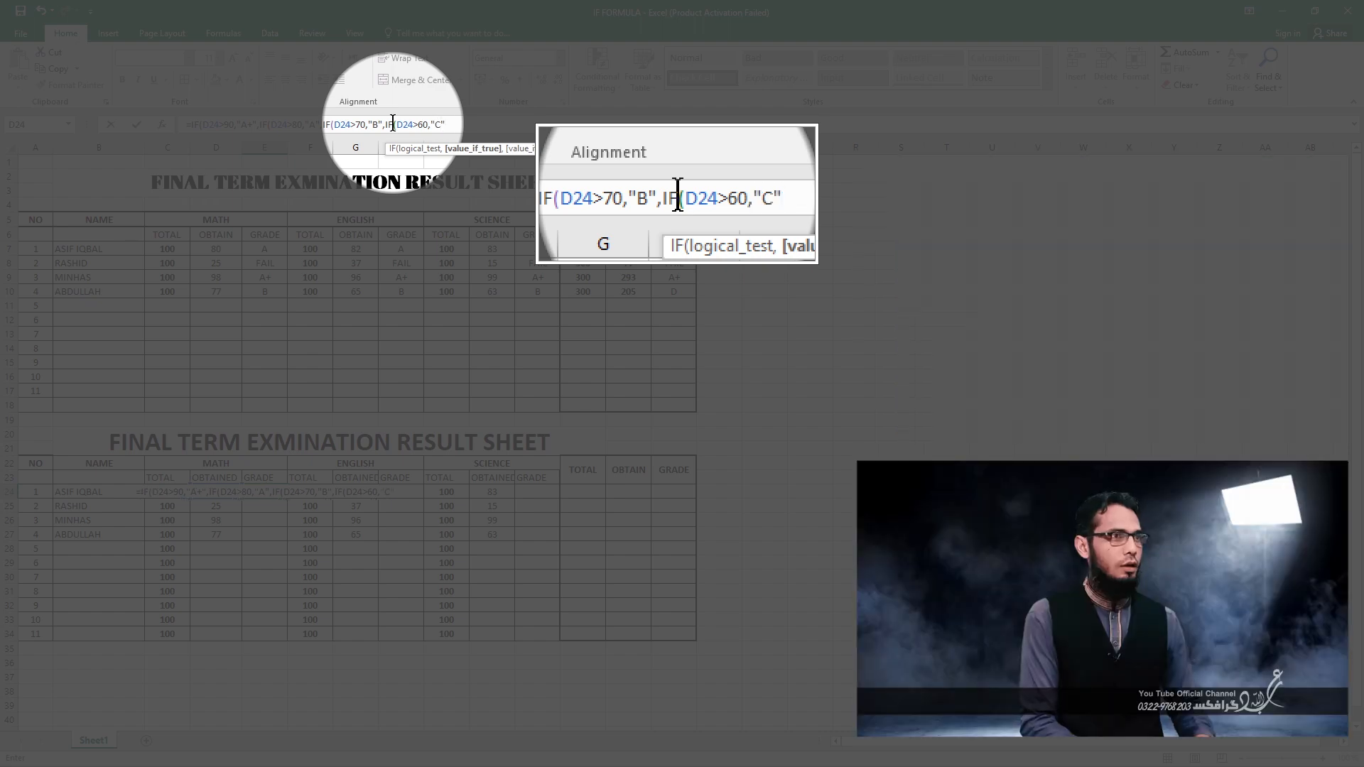
pyautogui.write('F')
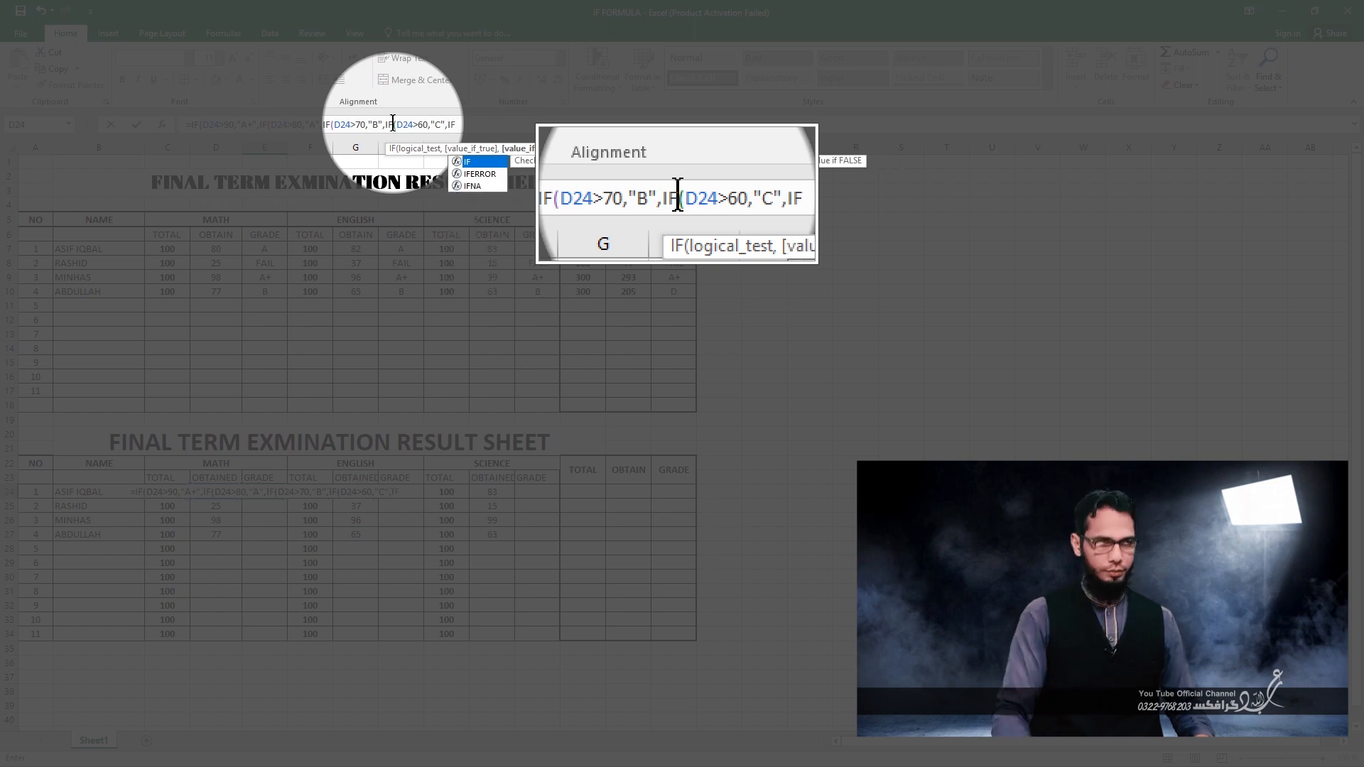
pyautogui.write(')')
# Nest a fifth condition, IF(D24>50,"D", in the E24 grade formula.
pyautogui.press('BackSpace')
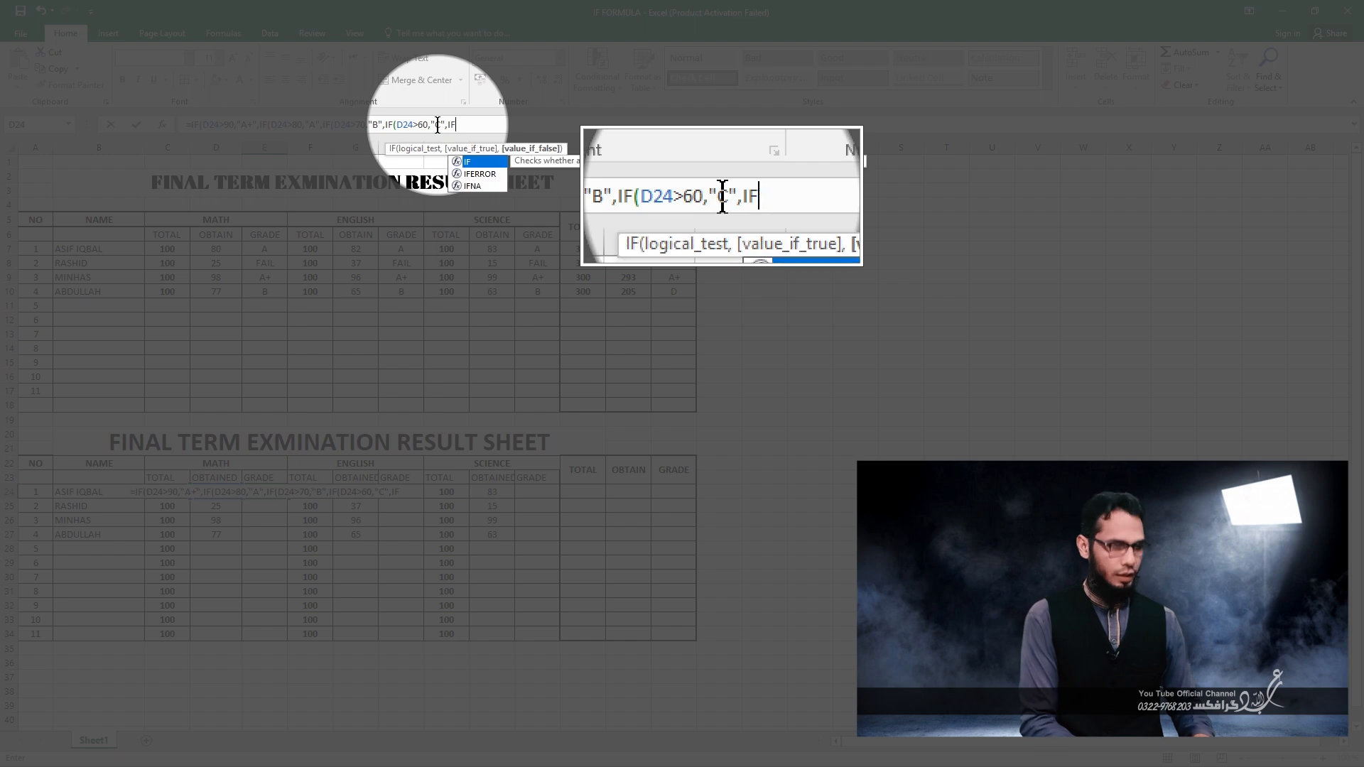
pyautogui.write('(')
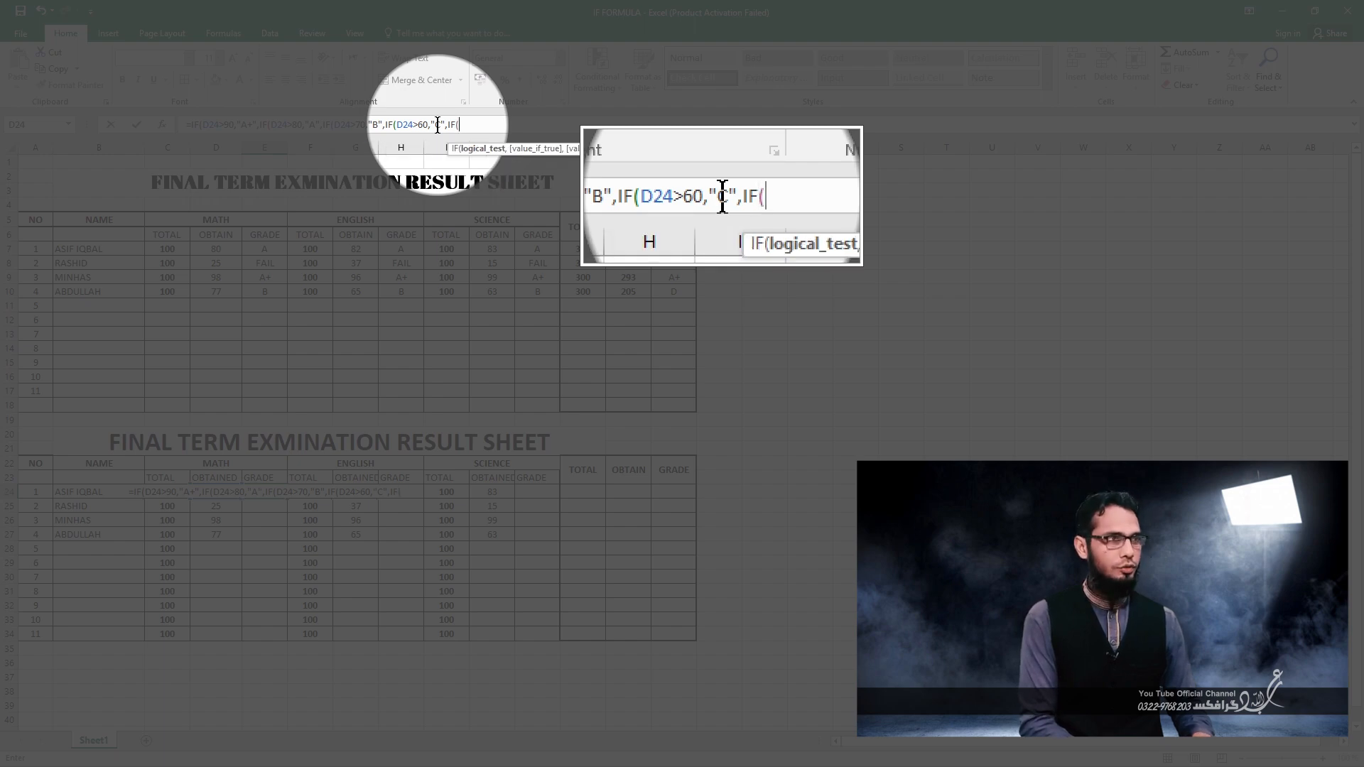
pyautogui.write('d24')
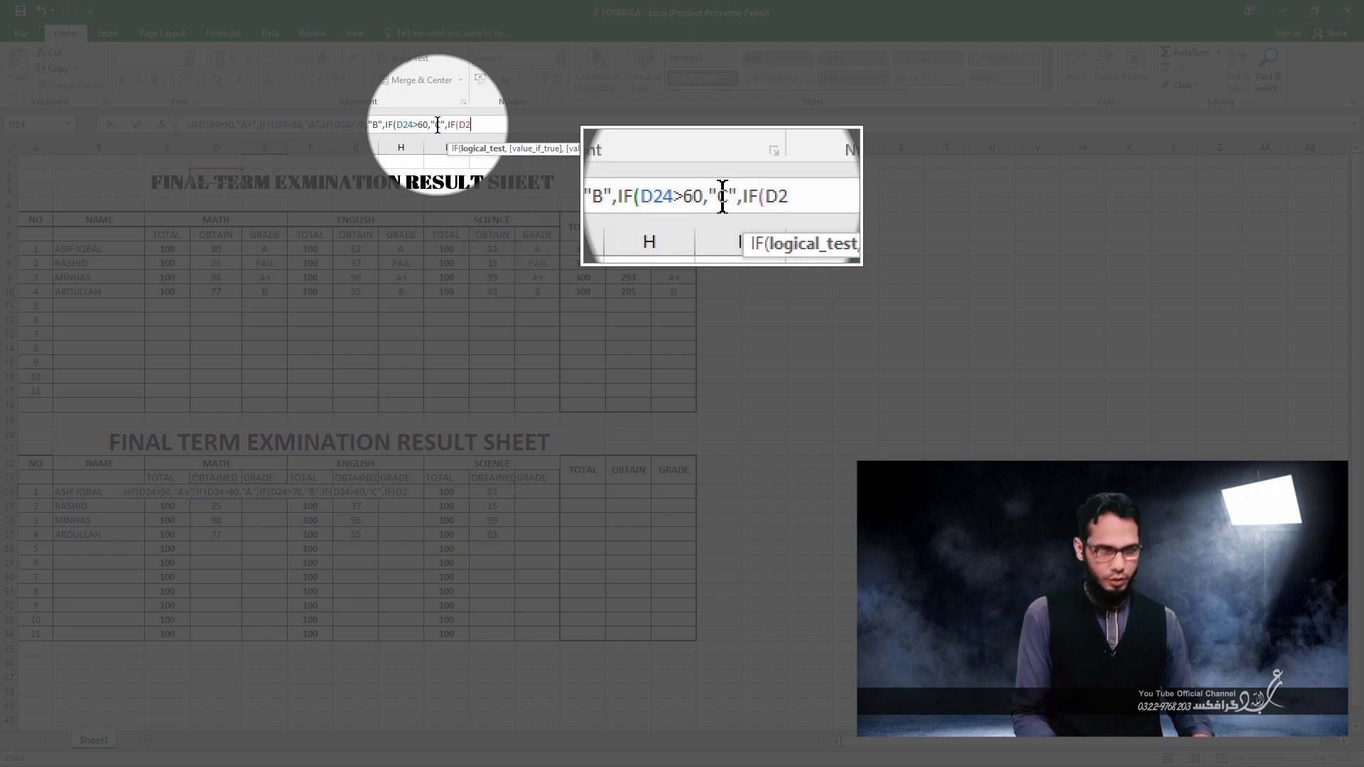
pyautogui.write('>50,')
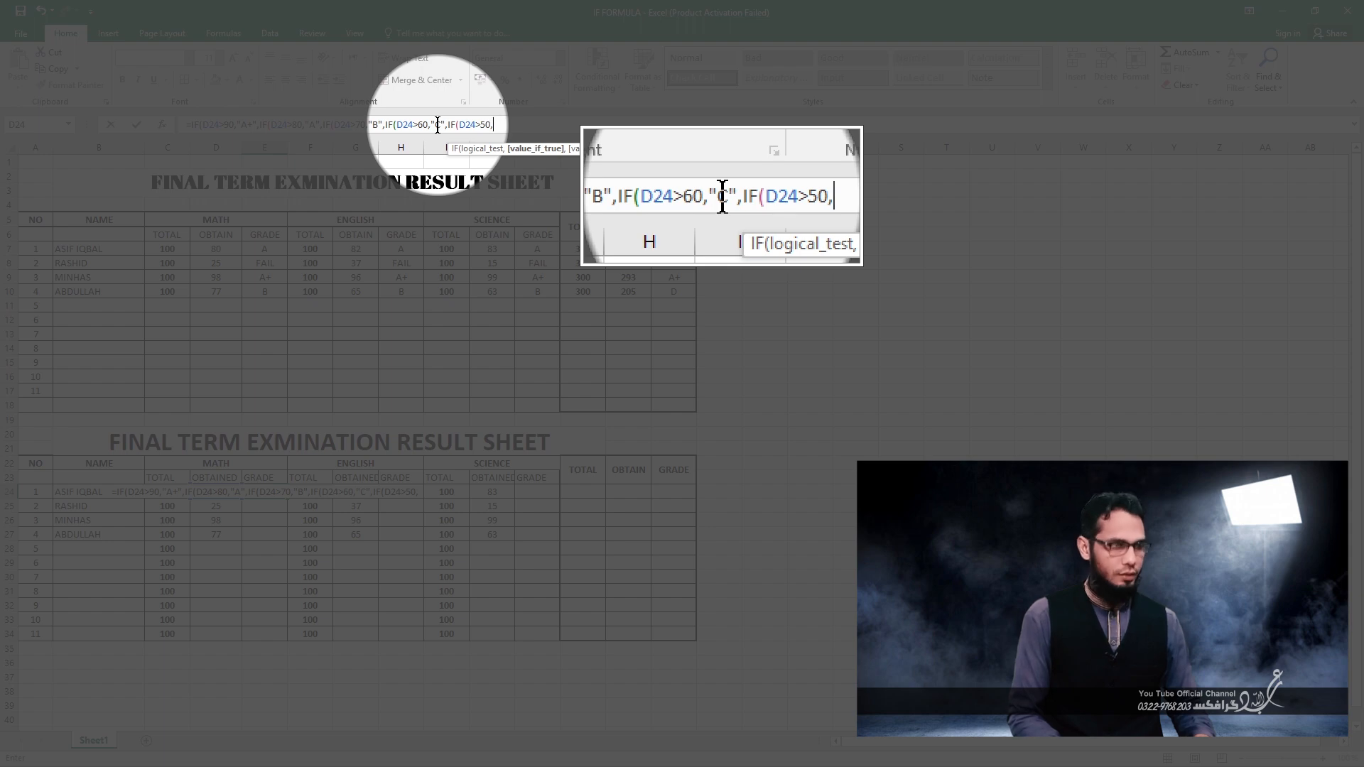
pyautogui.write('"D"')
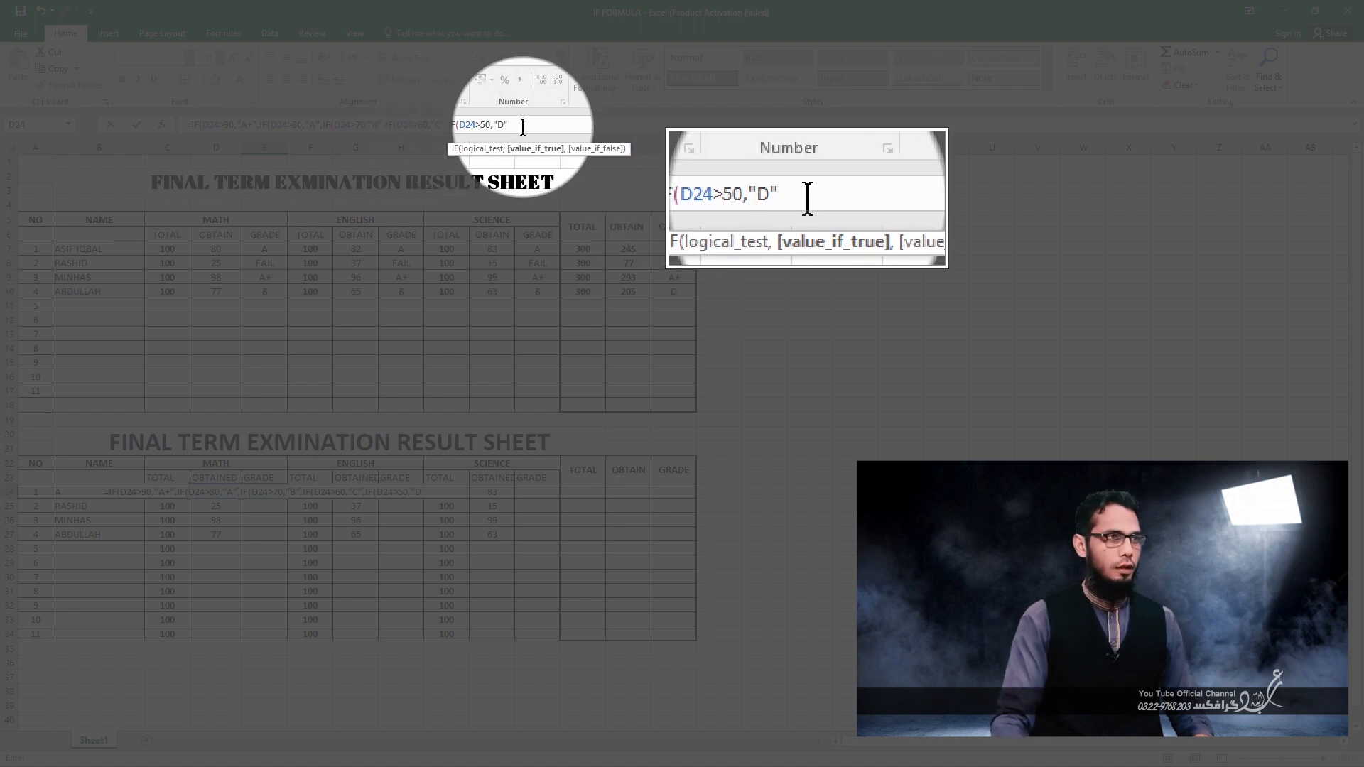
pyautogui.write(',')
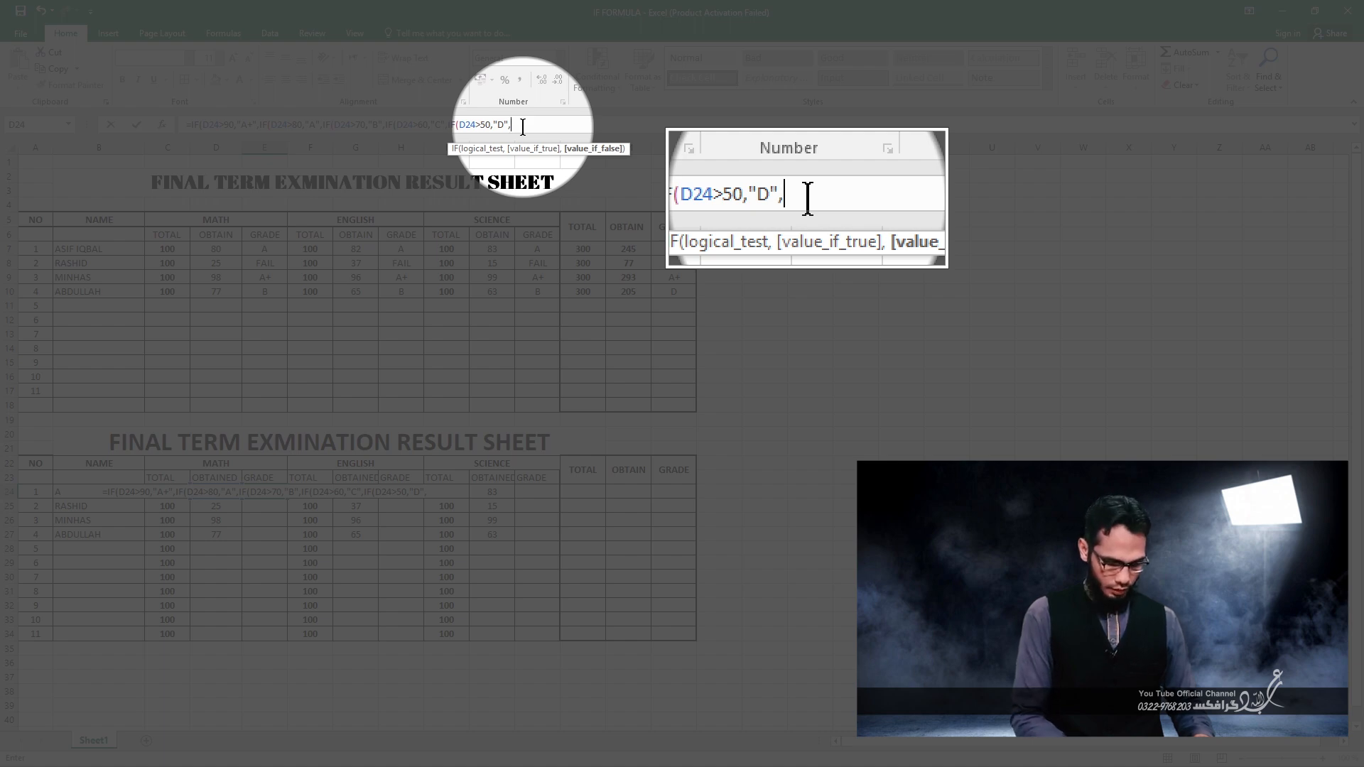
pyautogui.write('"FAIL"')
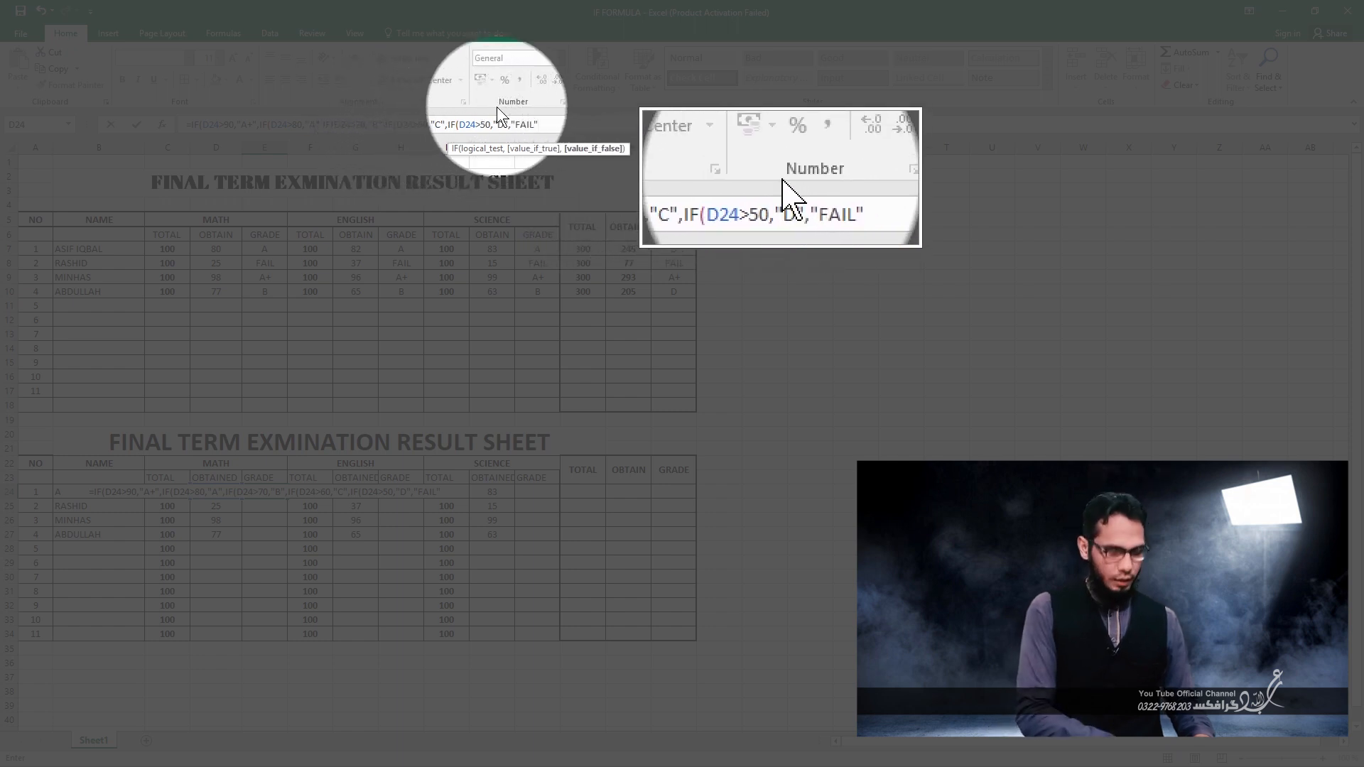
# Add "FAIL" as the last false value in the E24 formula, close all the nested brackets and enter it.
pyautogui.write(')))')
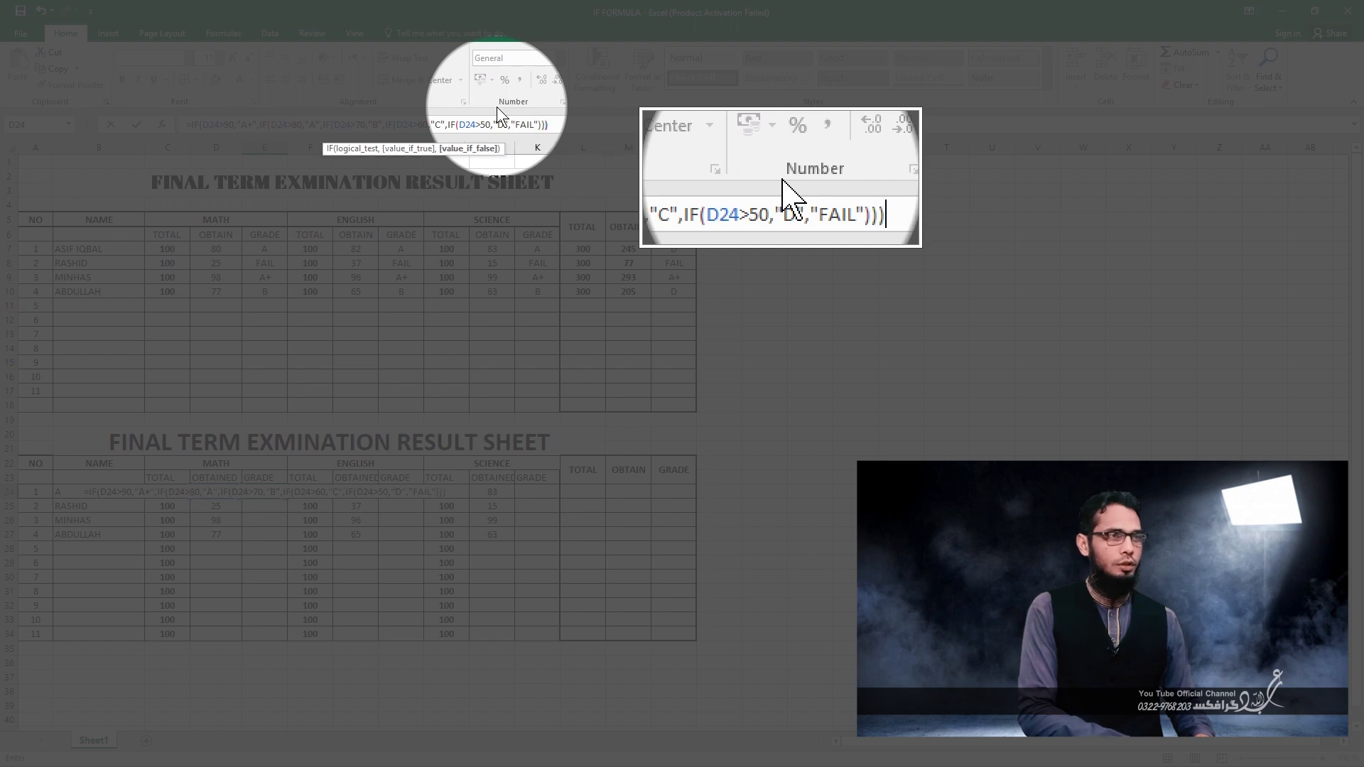
pyautogui.press('Return')
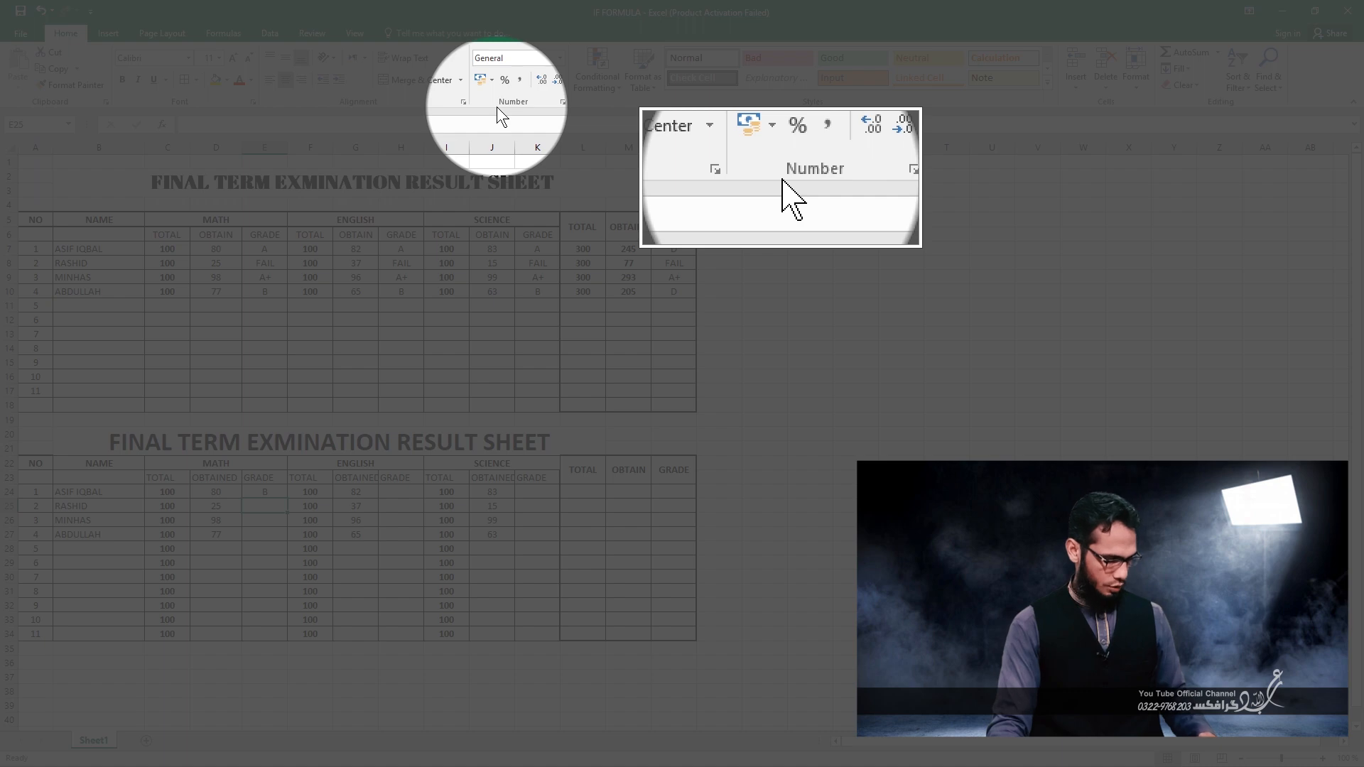
# Fill the MATH grade formula from E24 down through E27.
pyautogui.press('alt')
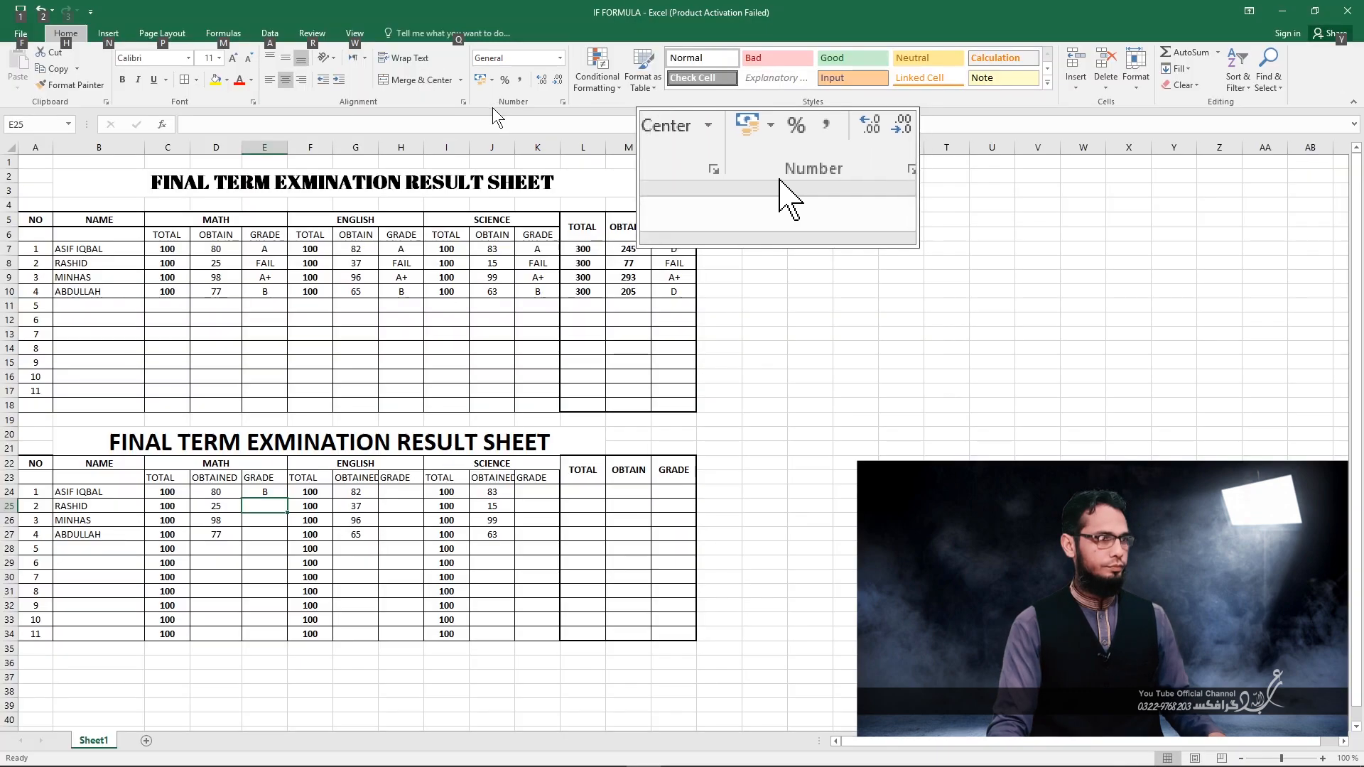
pyautogui.click(269, 490)
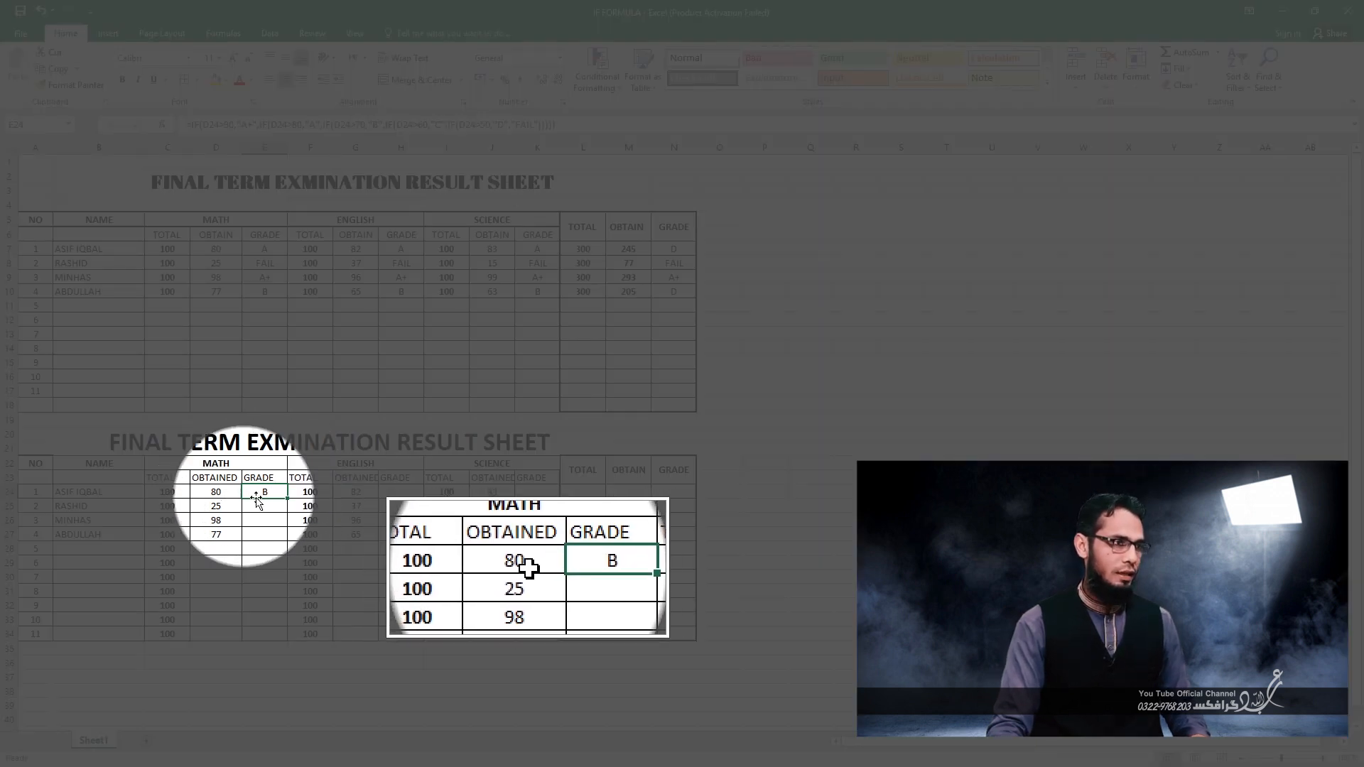
pyautogui.moveTo(287, 499); pyautogui.dragTo(285, 540)
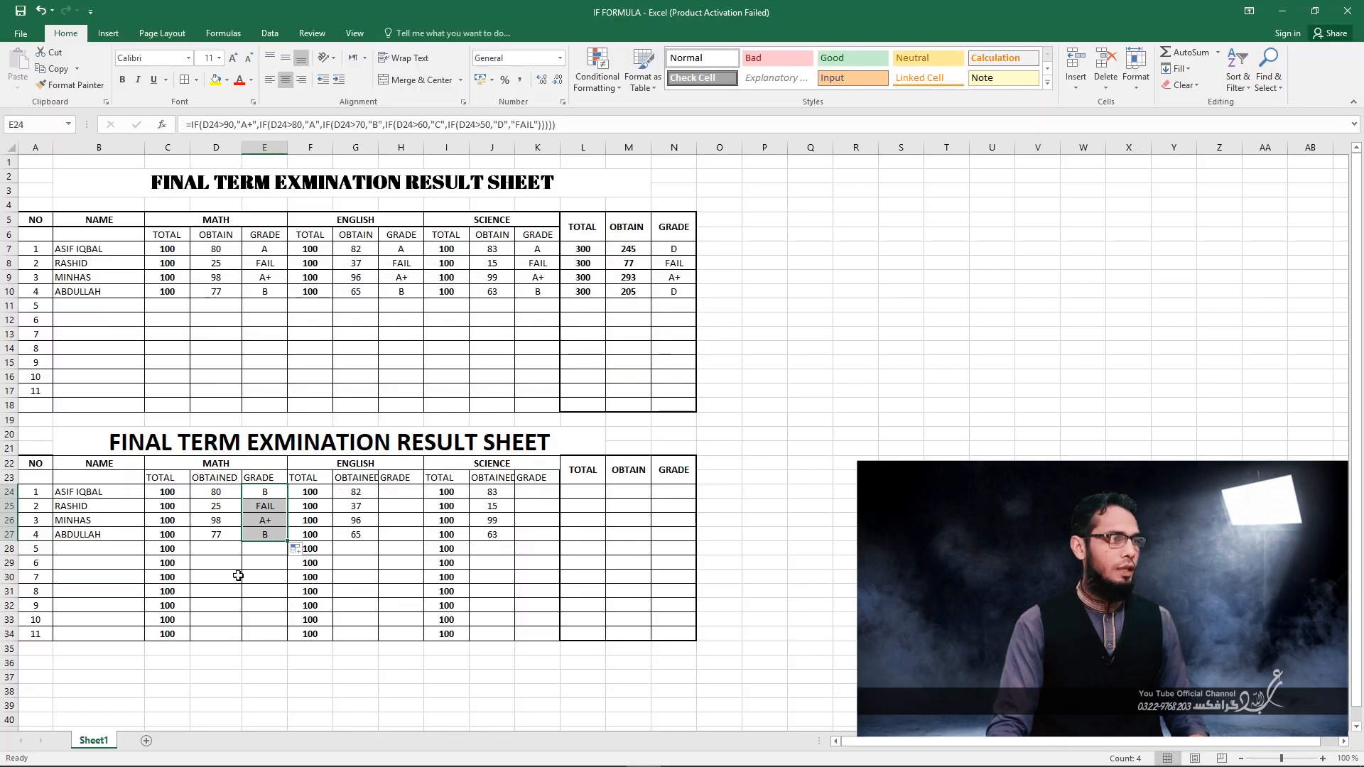
# Copy the grade formula in E24 into the first student's ENGLISH grade cell H24.
pyautogui.click(274, 492)
pyautogui.hotkey('ctrl', 'c')
pyautogui.click(404, 493)
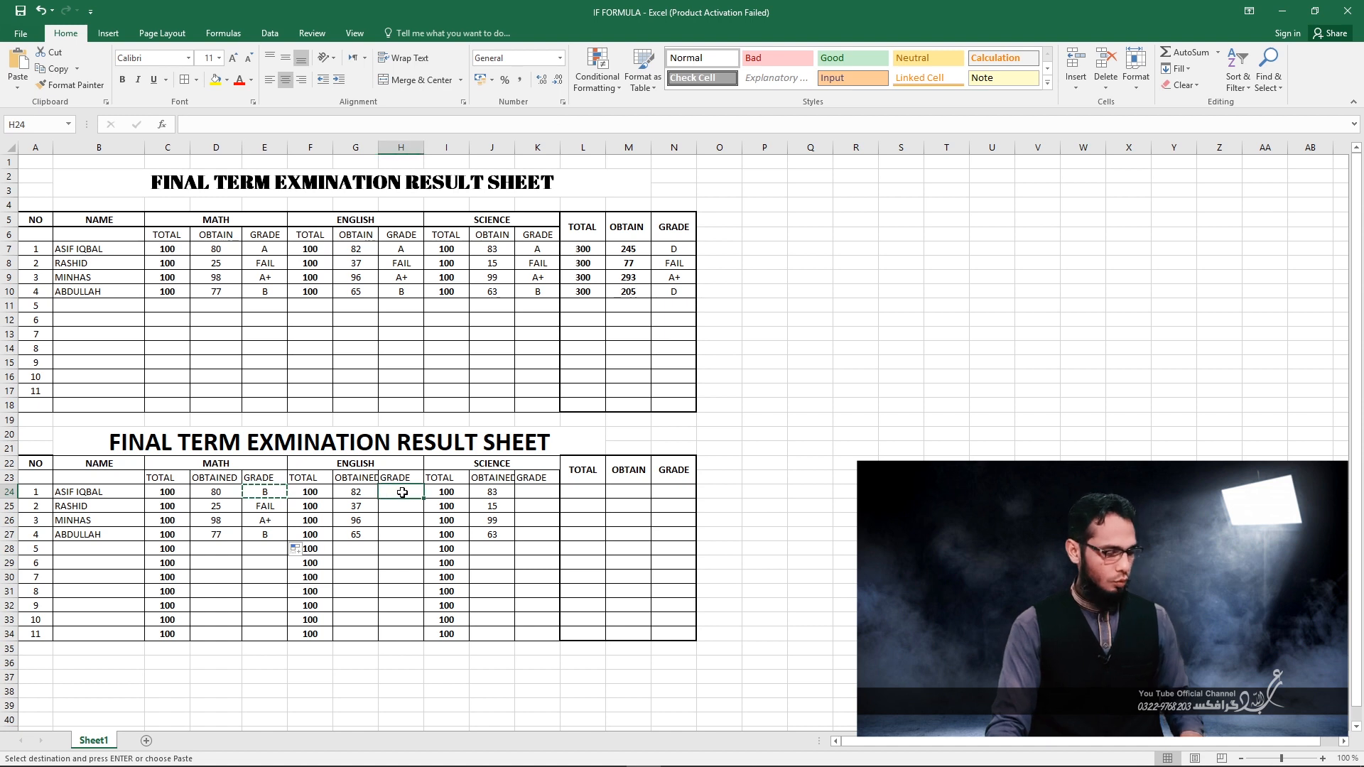
pyautogui.hotkey('ctrl', 'v')
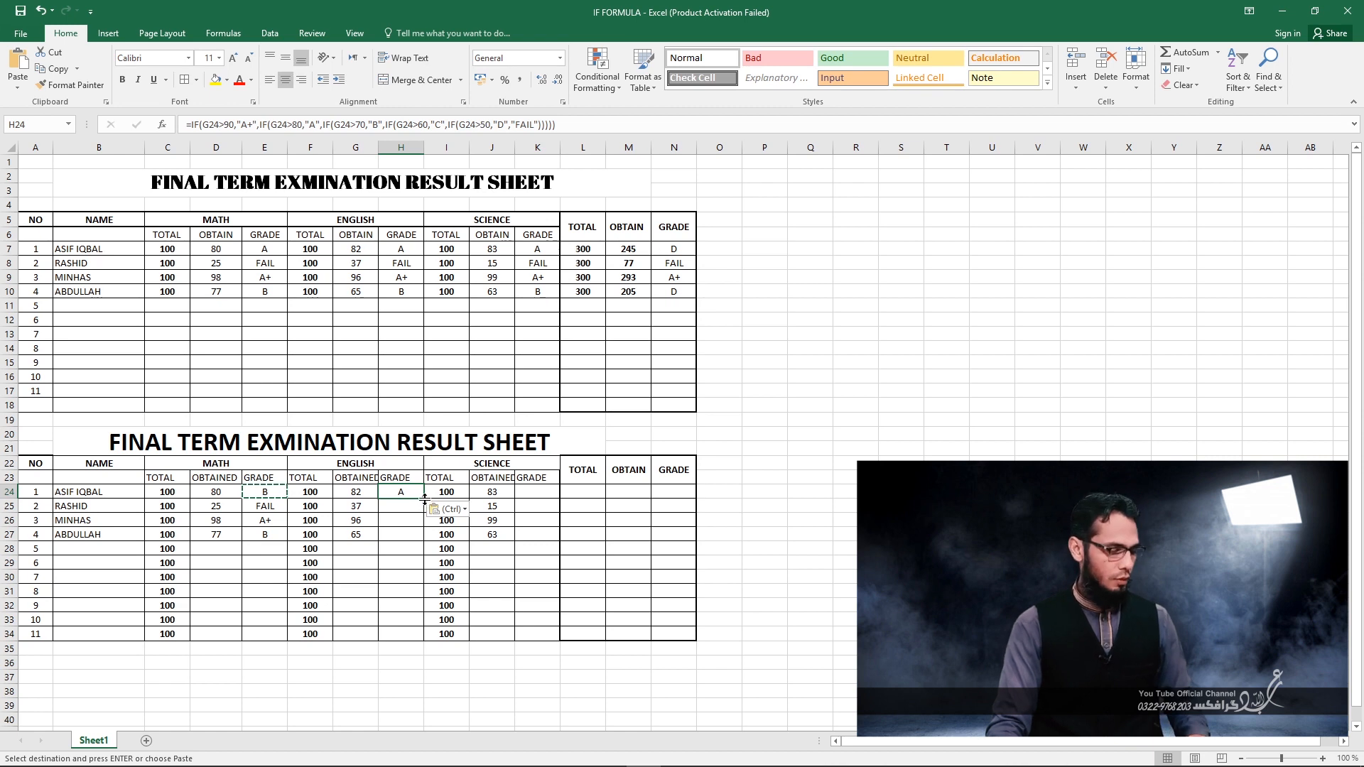
pyautogui.write('r')
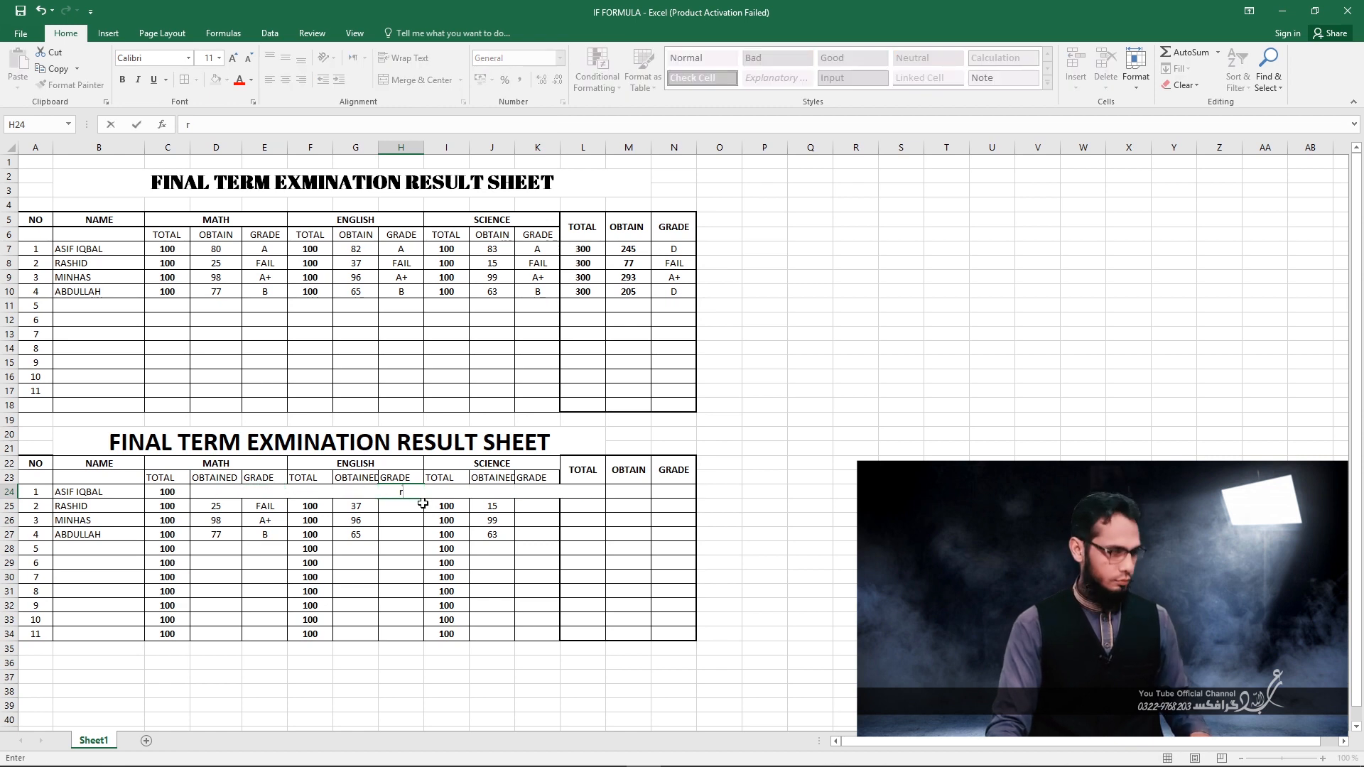
pyautogui.hotkey('ctrl', 'z')
pyautogui.hotkey('ctrl', 'Return')
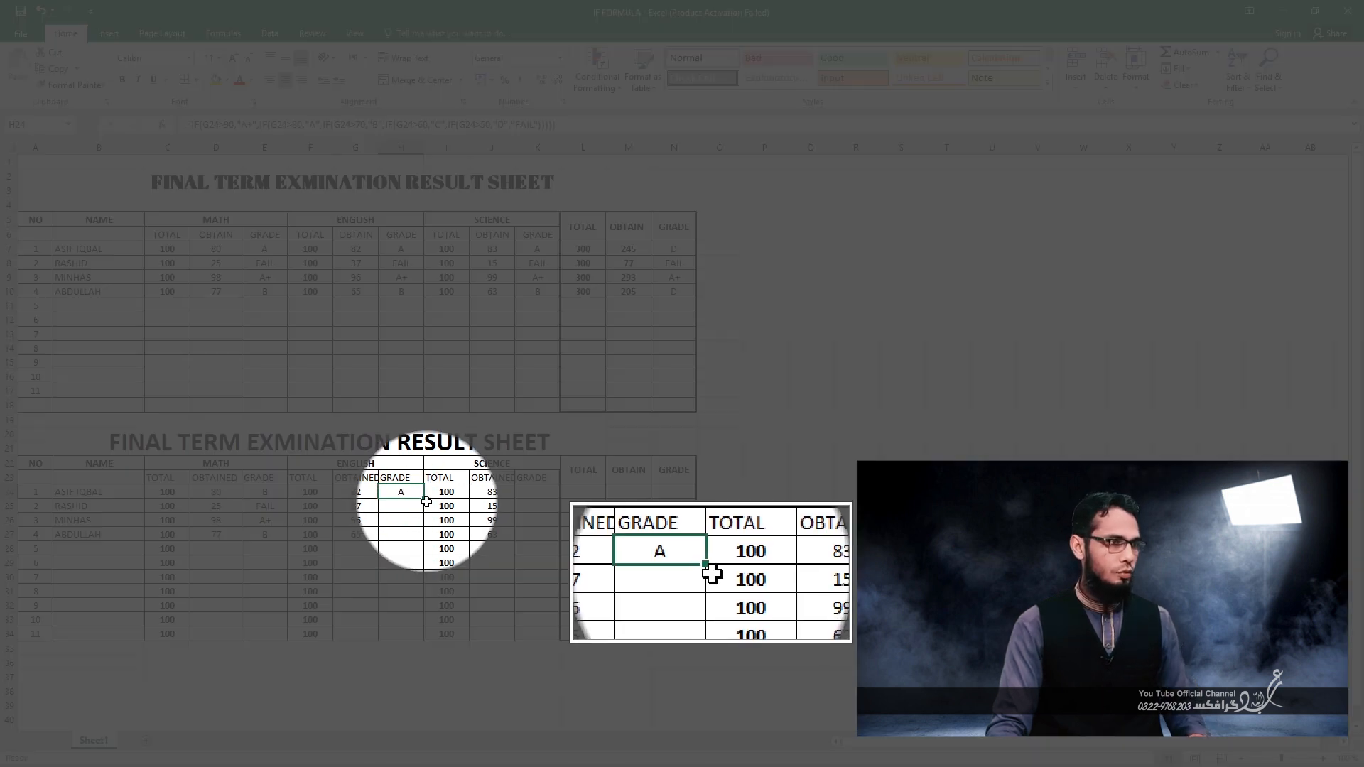
# Fill the ENGLISH grade formula from H24 down through H27 and copy it into the SCIENCE grade cell K24.
pyautogui.moveTo(424, 499); pyautogui.dragTo(414, 539)
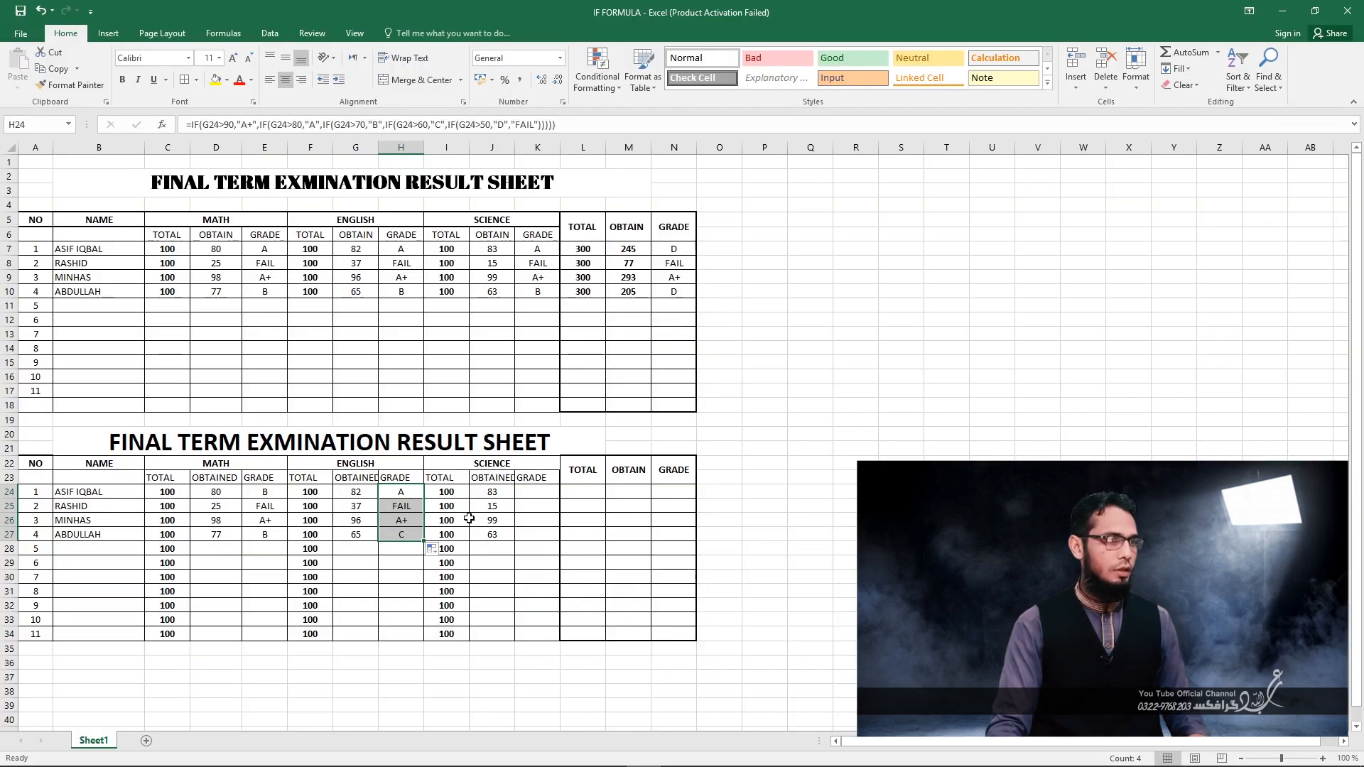
pyautogui.click(396, 492)
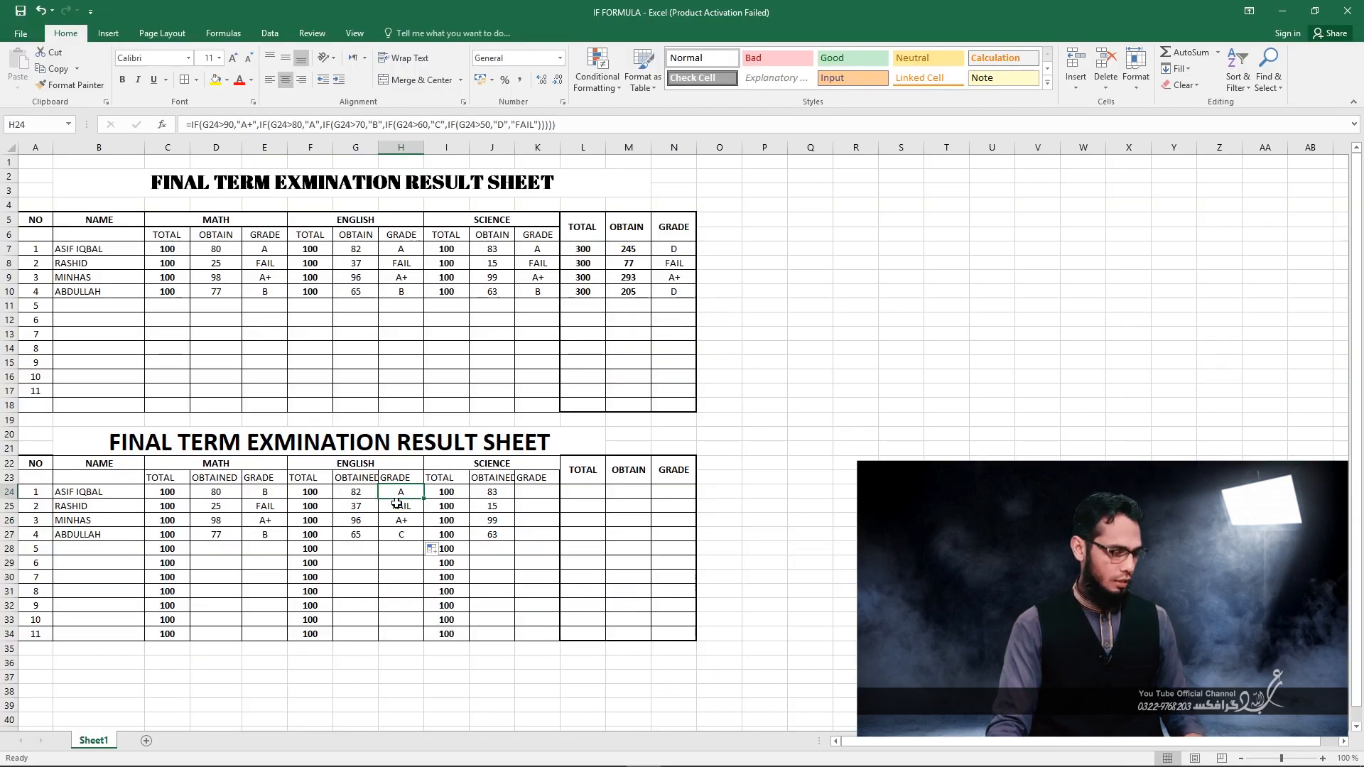
pyautogui.hotkey('ctrl', 'c')
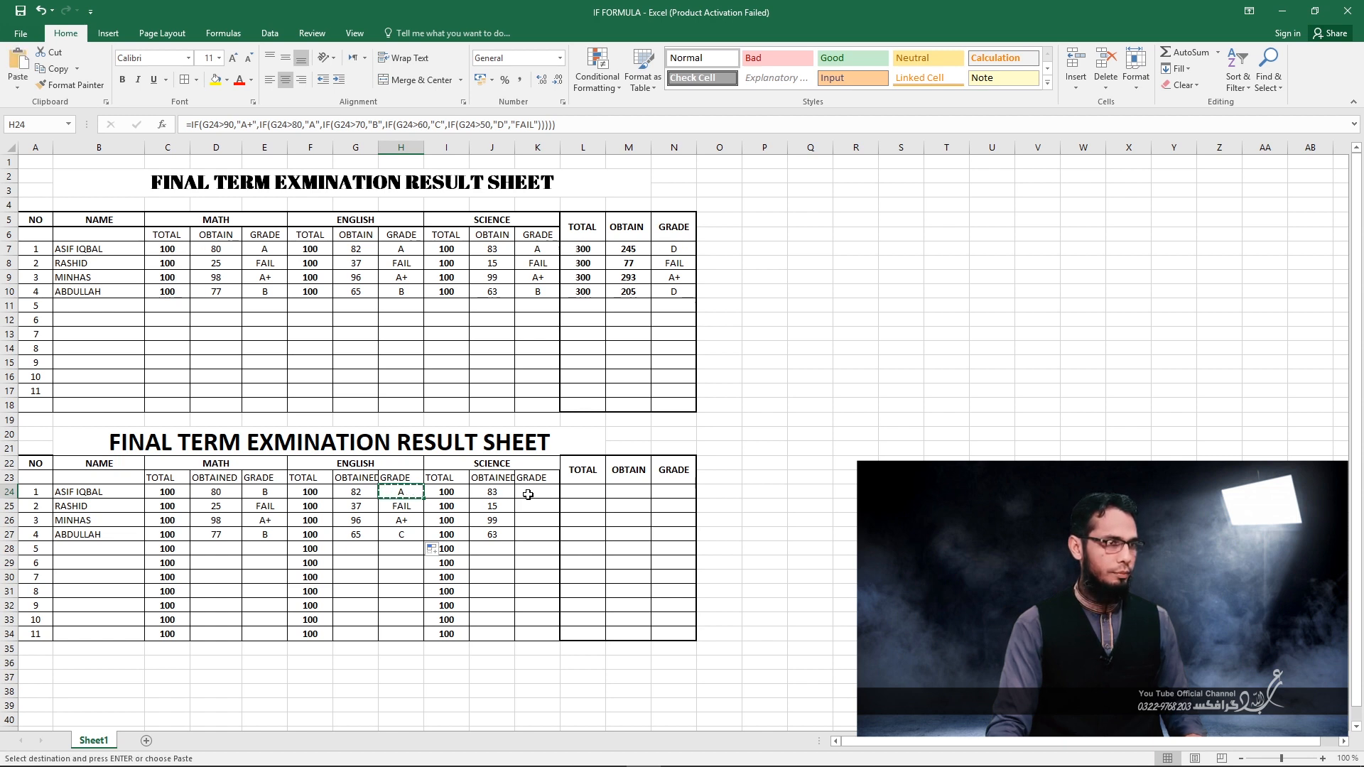
pyautogui.click(526, 496)
pyautogui.hotkey('ctrl', 'v')
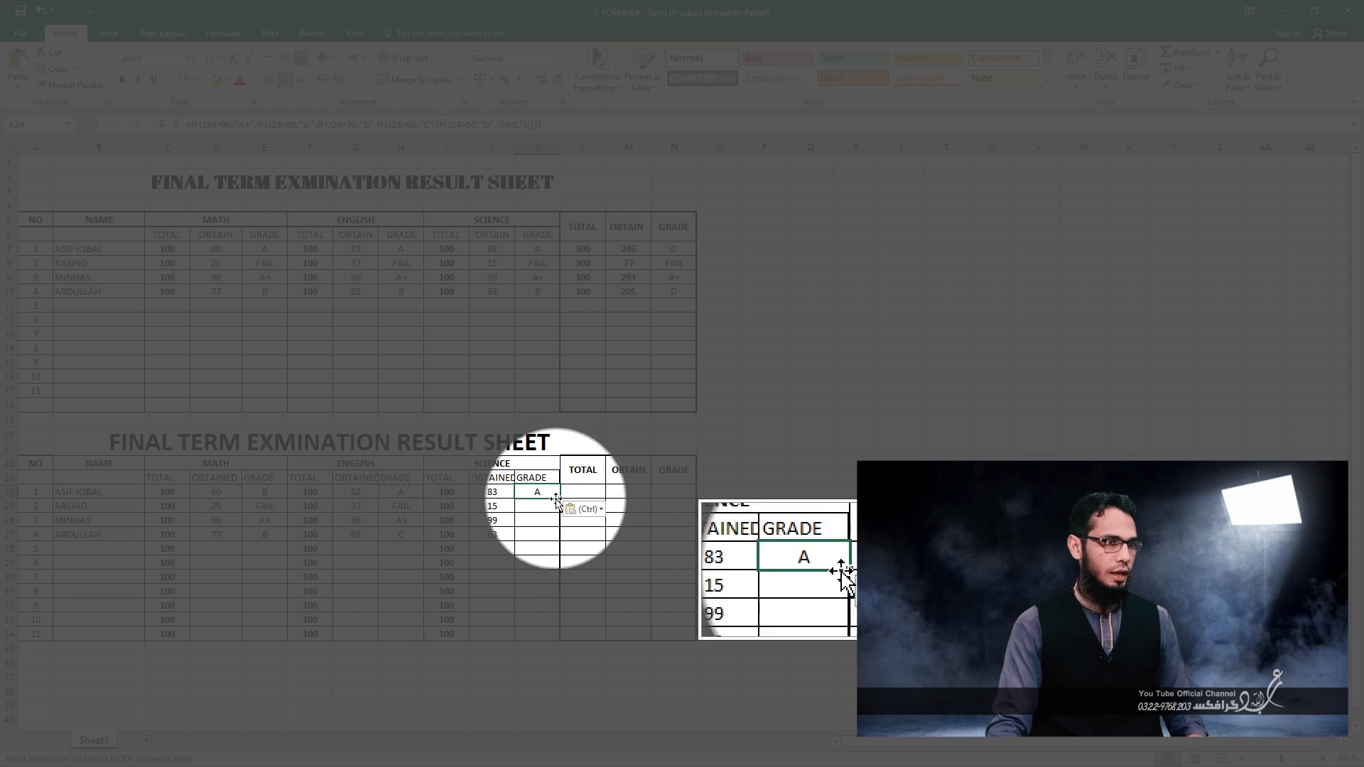
# Fill the SCIENCE grade formula from K24 down through K27.
pyautogui.moveTo(556, 500); pyautogui.dragTo(547, 520)
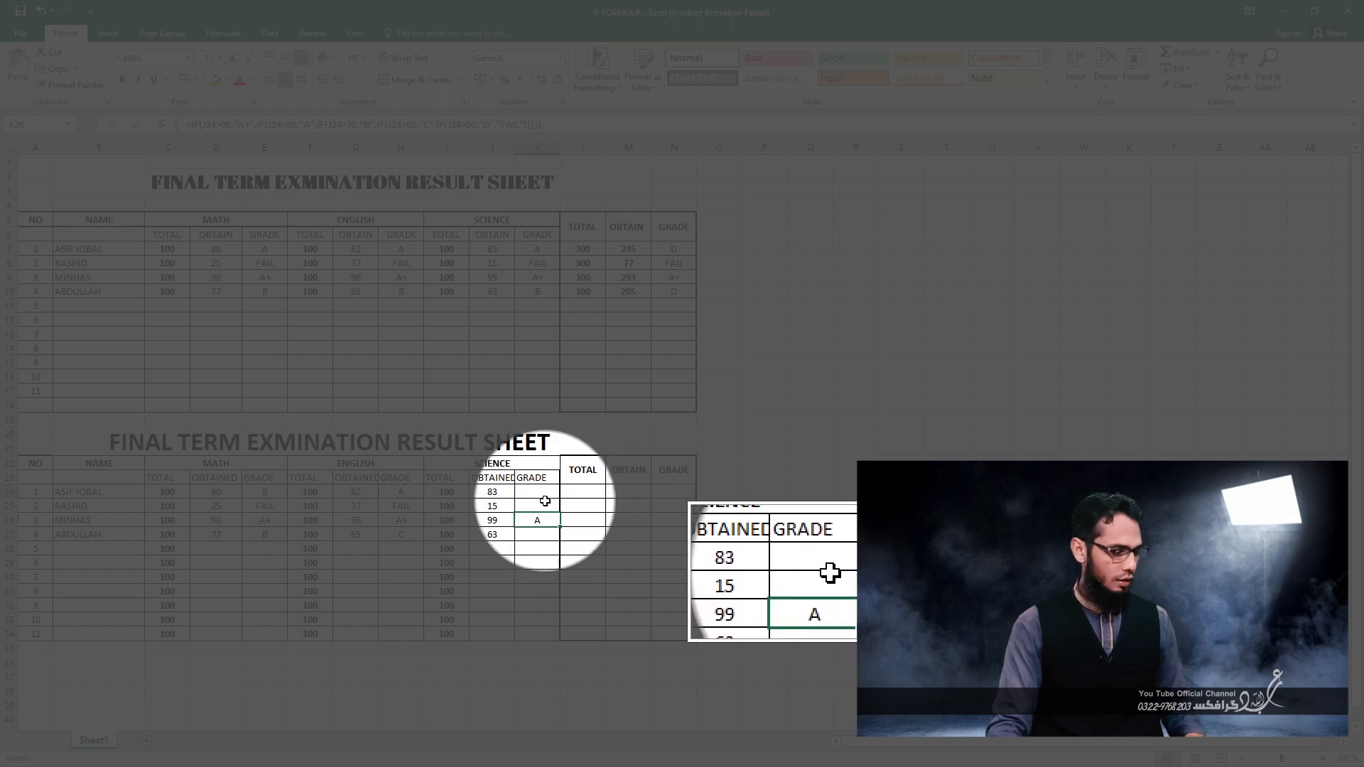
pyautogui.hotkey('ctrl', 'z')
pyautogui.moveTo(559, 498); pyautogui.dragTo(556, 544)
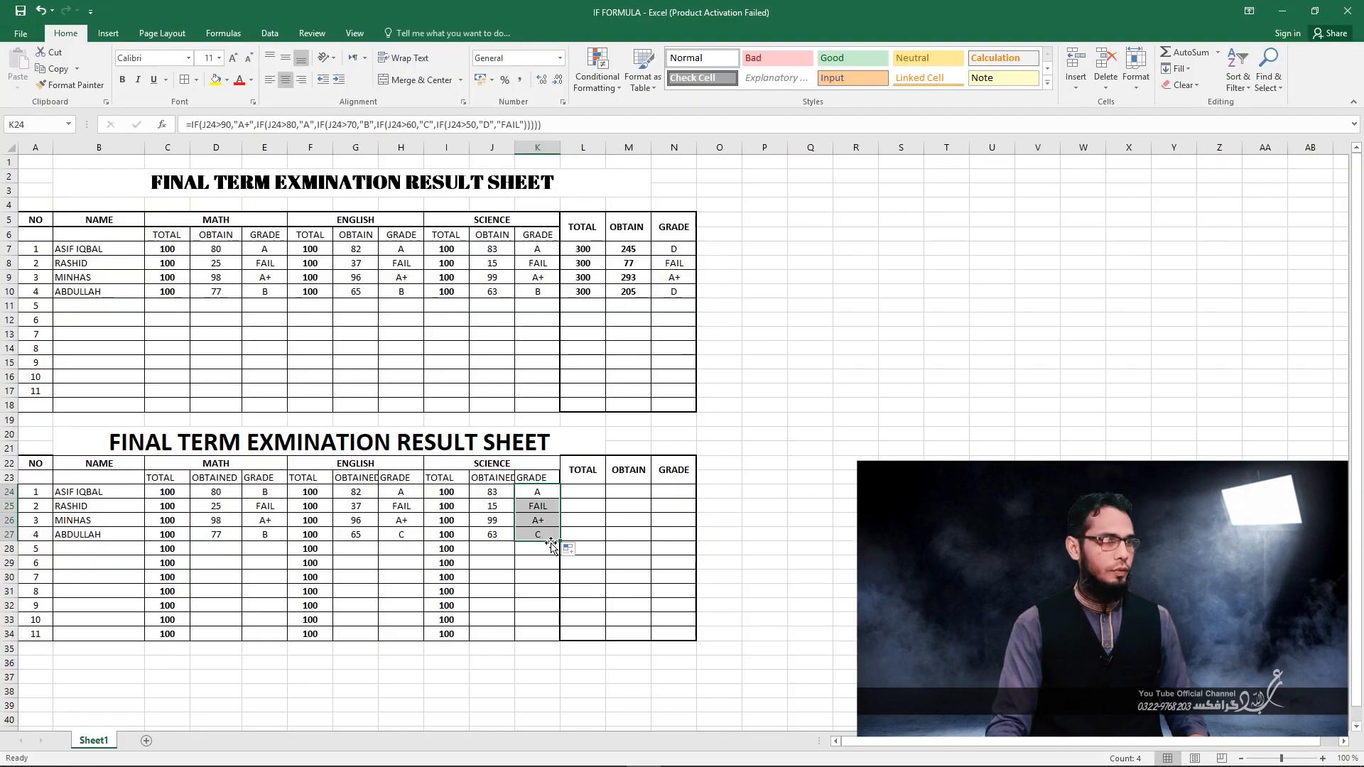
pyautogui.click(535, 576)
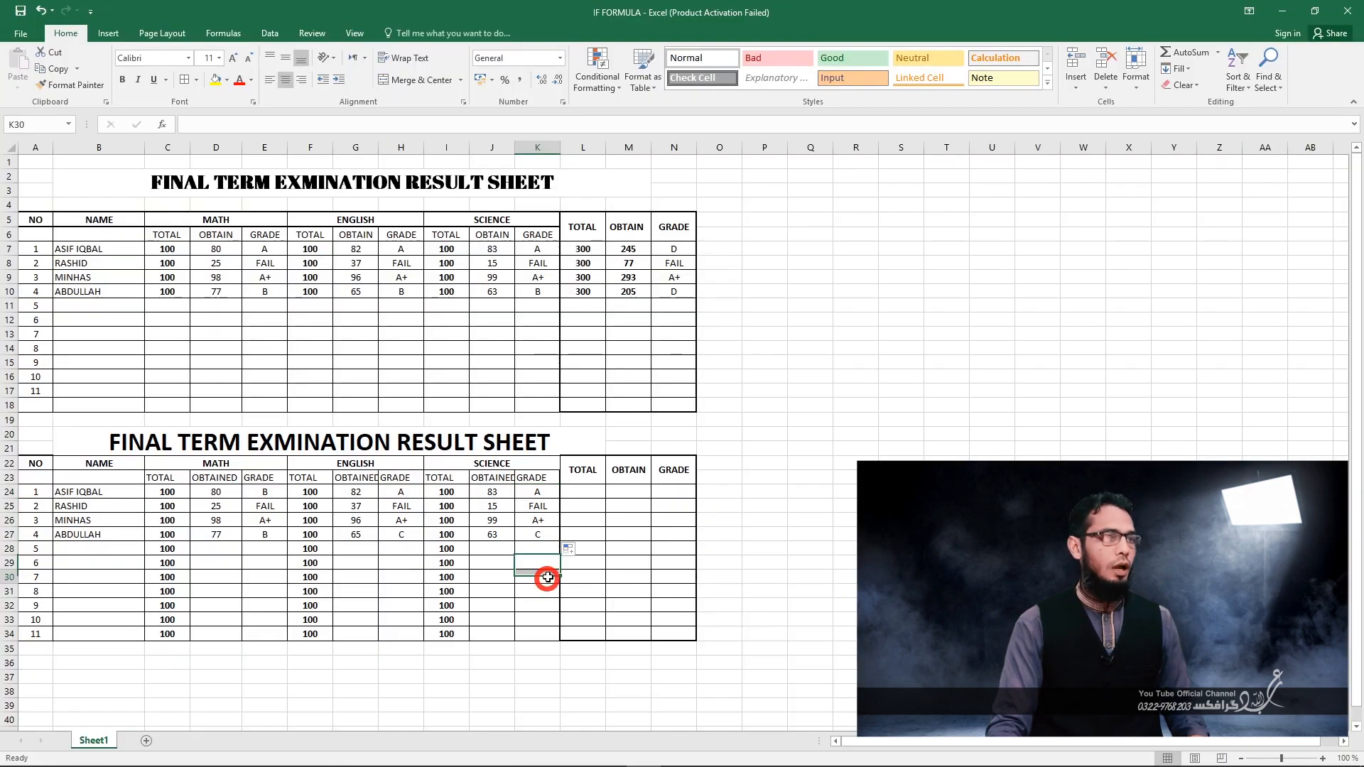
# Enter the formula =C24+F24+I24 in L24 to add up the first student's total marks for the three subjects.
pyautogui.click(583, 492)
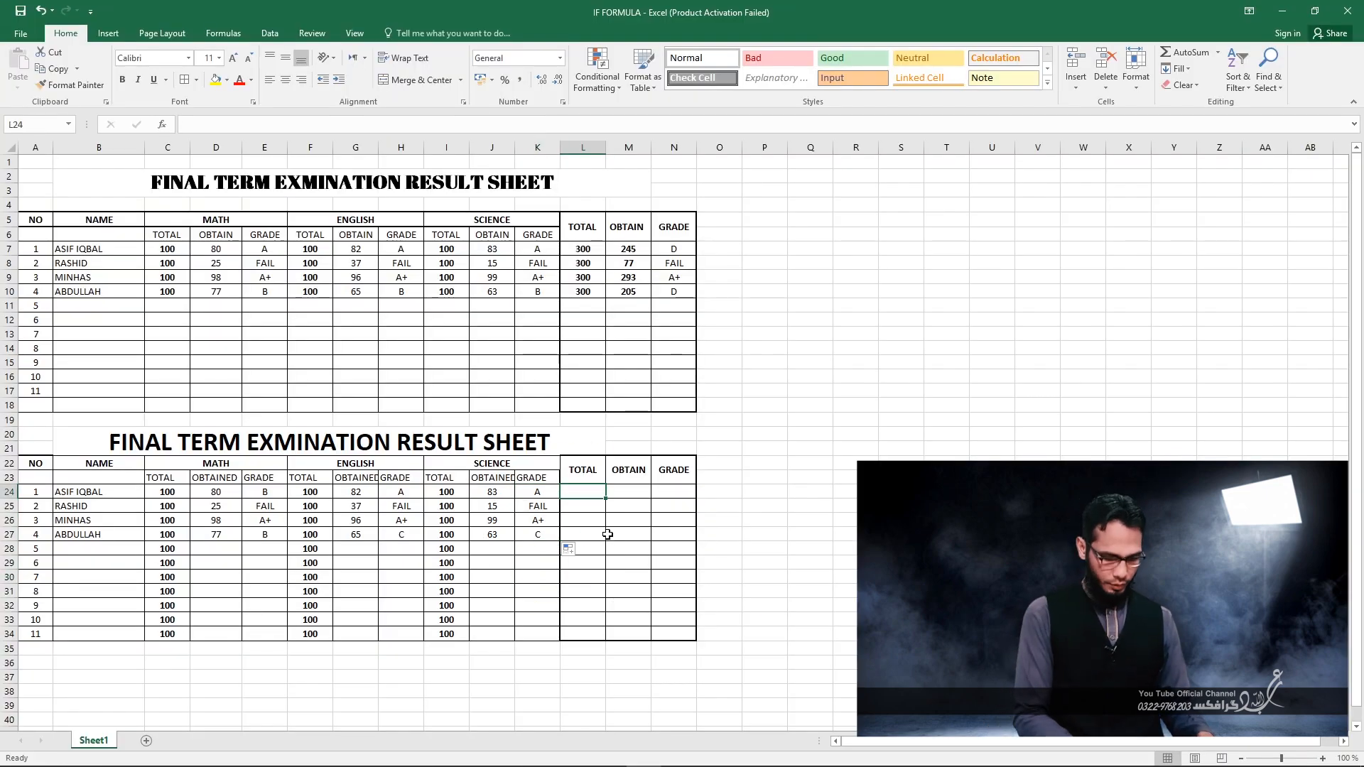
pyautogui.write('=')
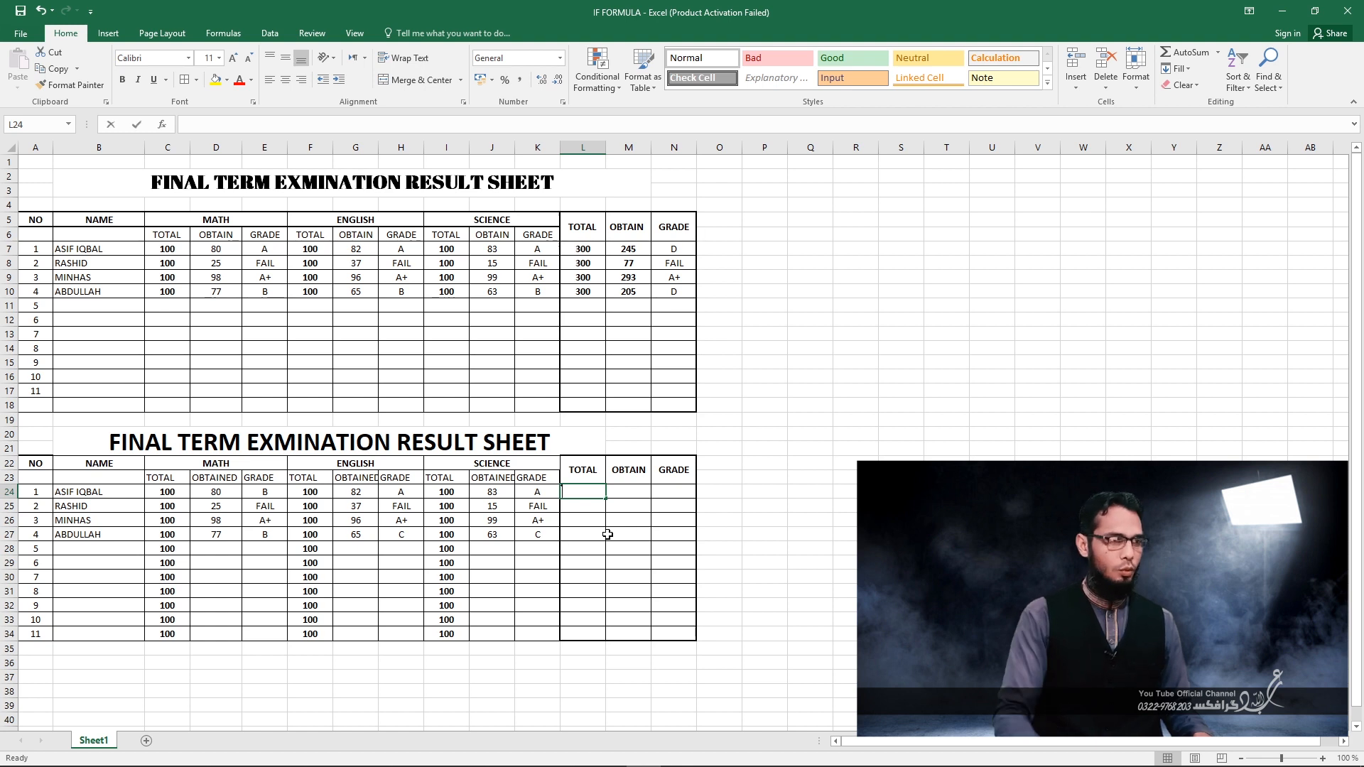
pyautogui.click(170, 495)
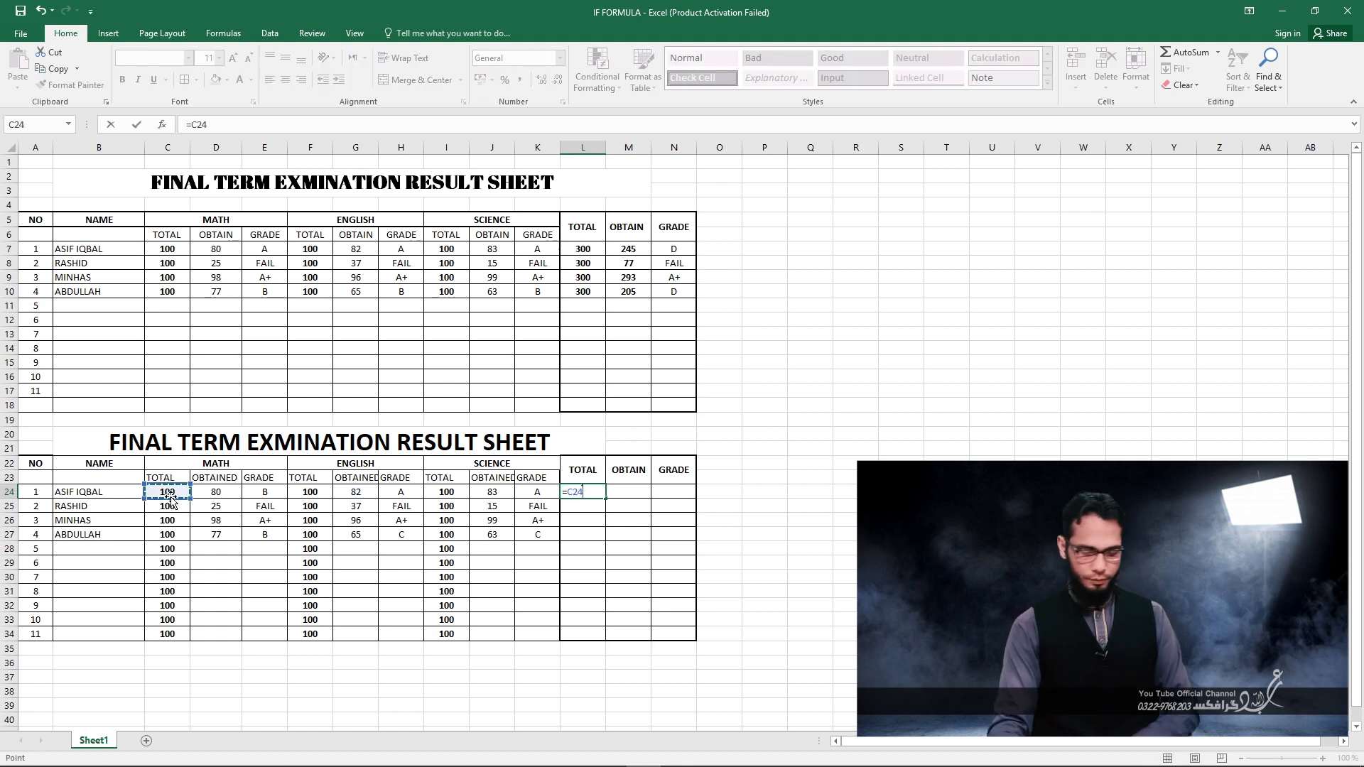
pyautogui.write('+')
pyautogui.click(300, 492)
pyautogui.write('+')
pyautogui.click(445, 495)
pyautogui.press('Return')
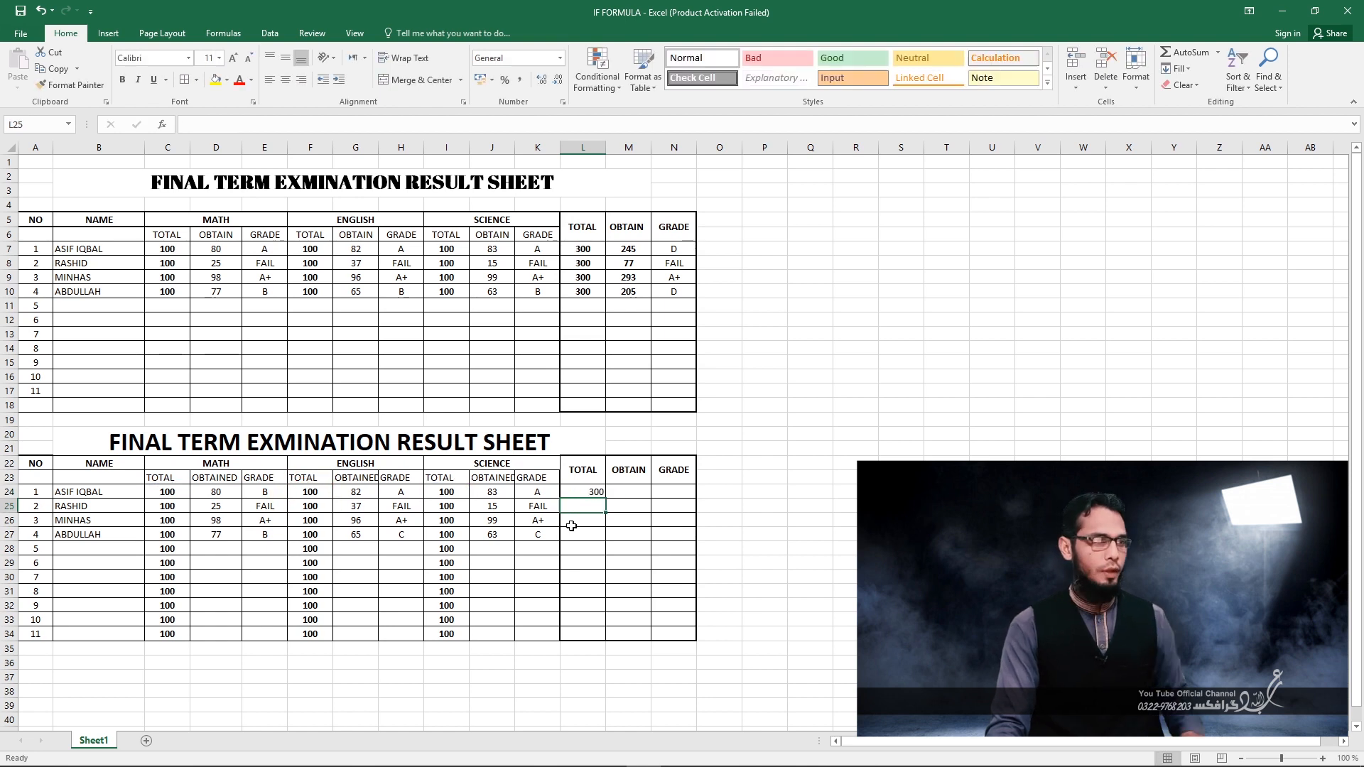
# Make the cells L24:N33 bold and centred, and remove the bold from M24:N34.
pyautogui.moveTo(594, 492); pyautogui.dragTo(657, 622)
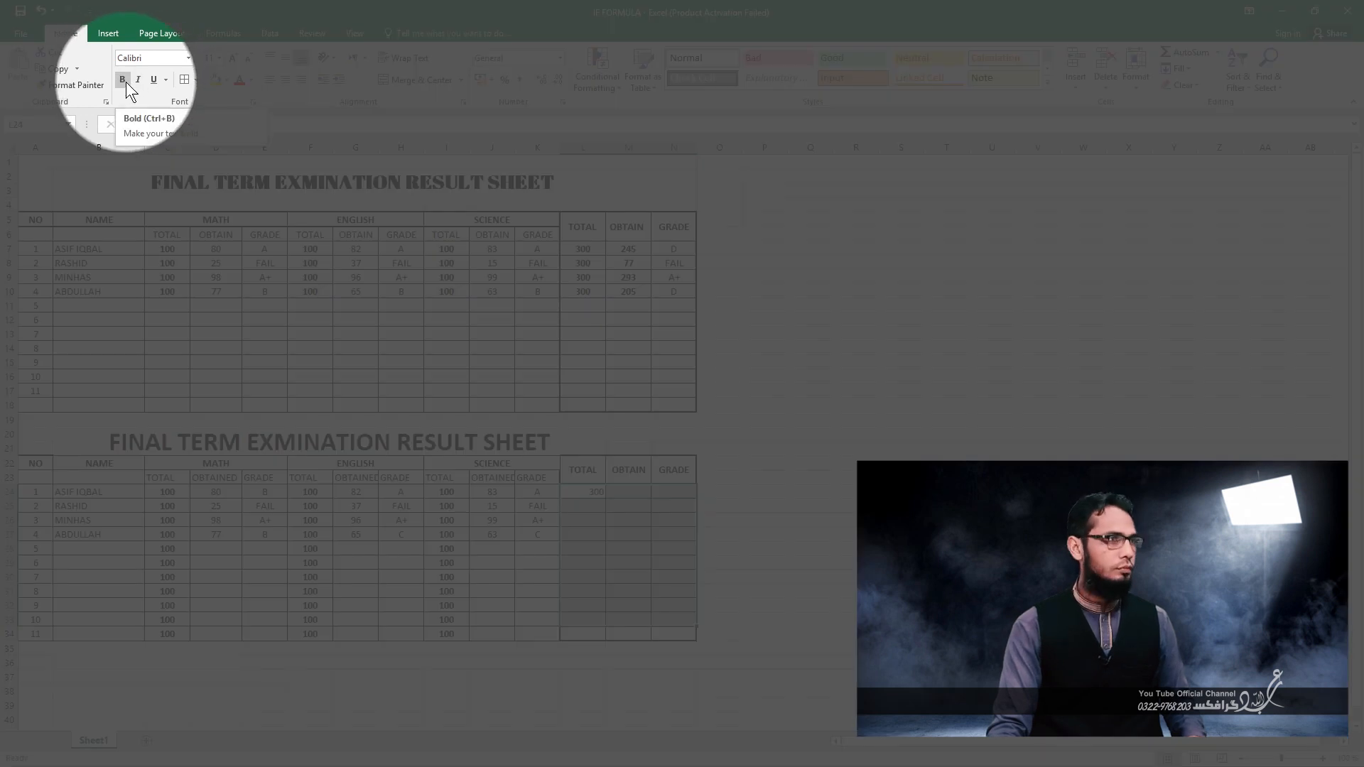
pyautogui.click(284, 82)
pyautogui.click(633, 562)
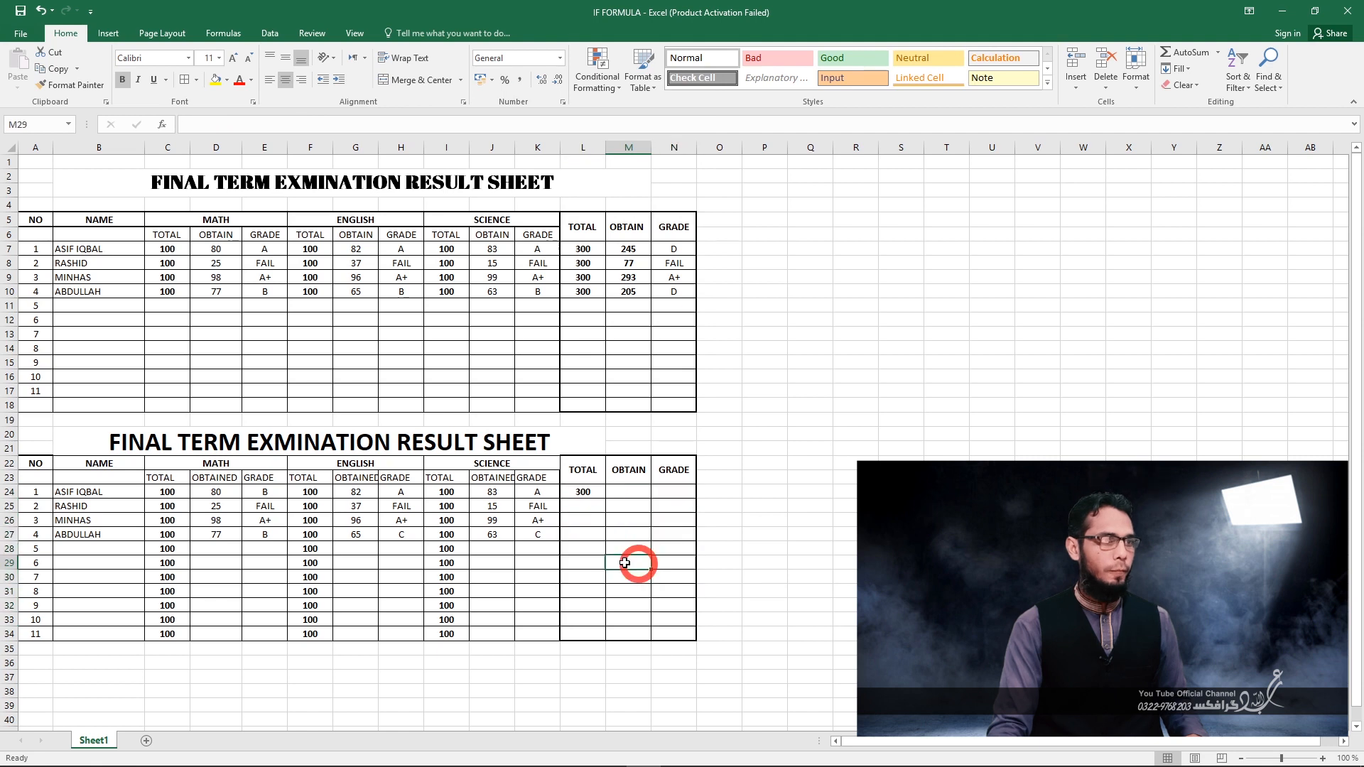
pyautogui.moveTo(623, 491); pyautogui.dragTo(653, 632)
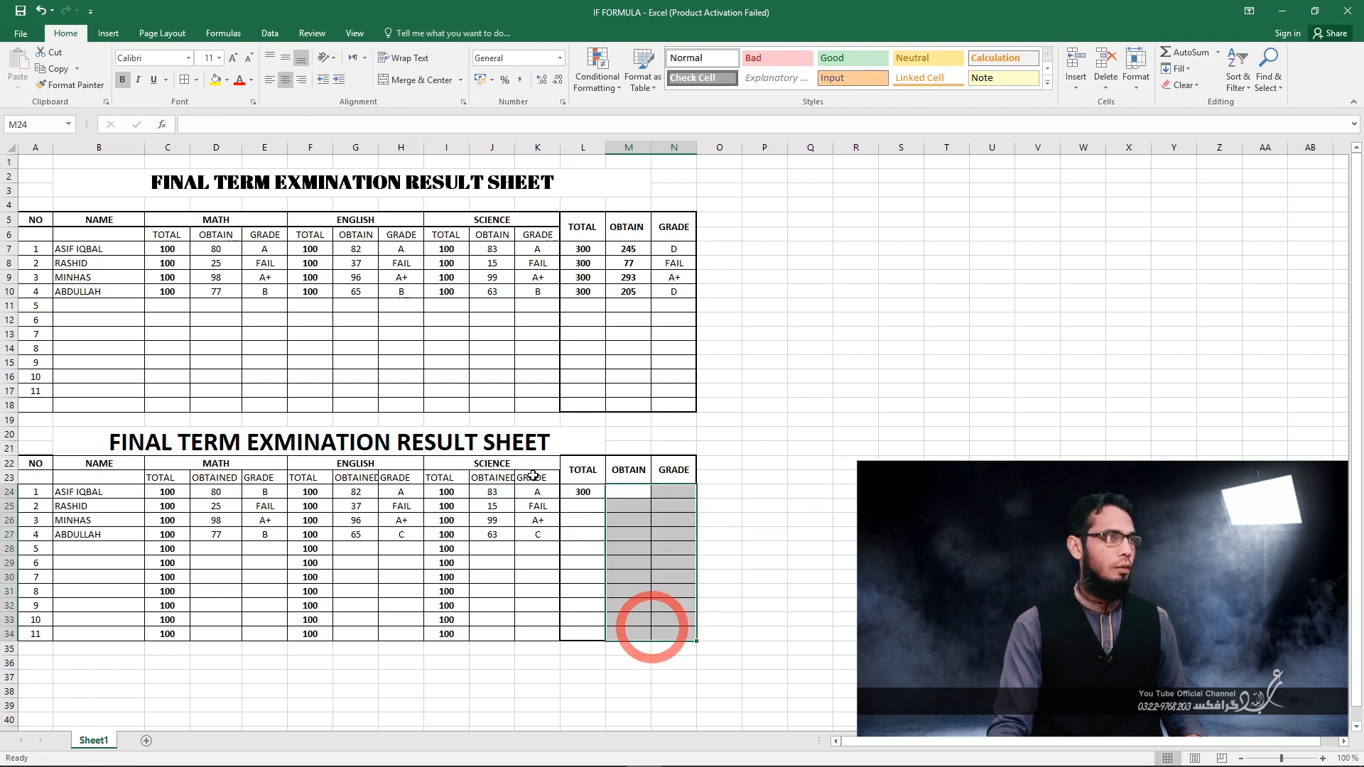
pyautogui.click(122, 79)
# Fill the TOTAL formula from L24 down through L27.
pyautogui.click(583, 506)
pyautogui.click(581, 492)
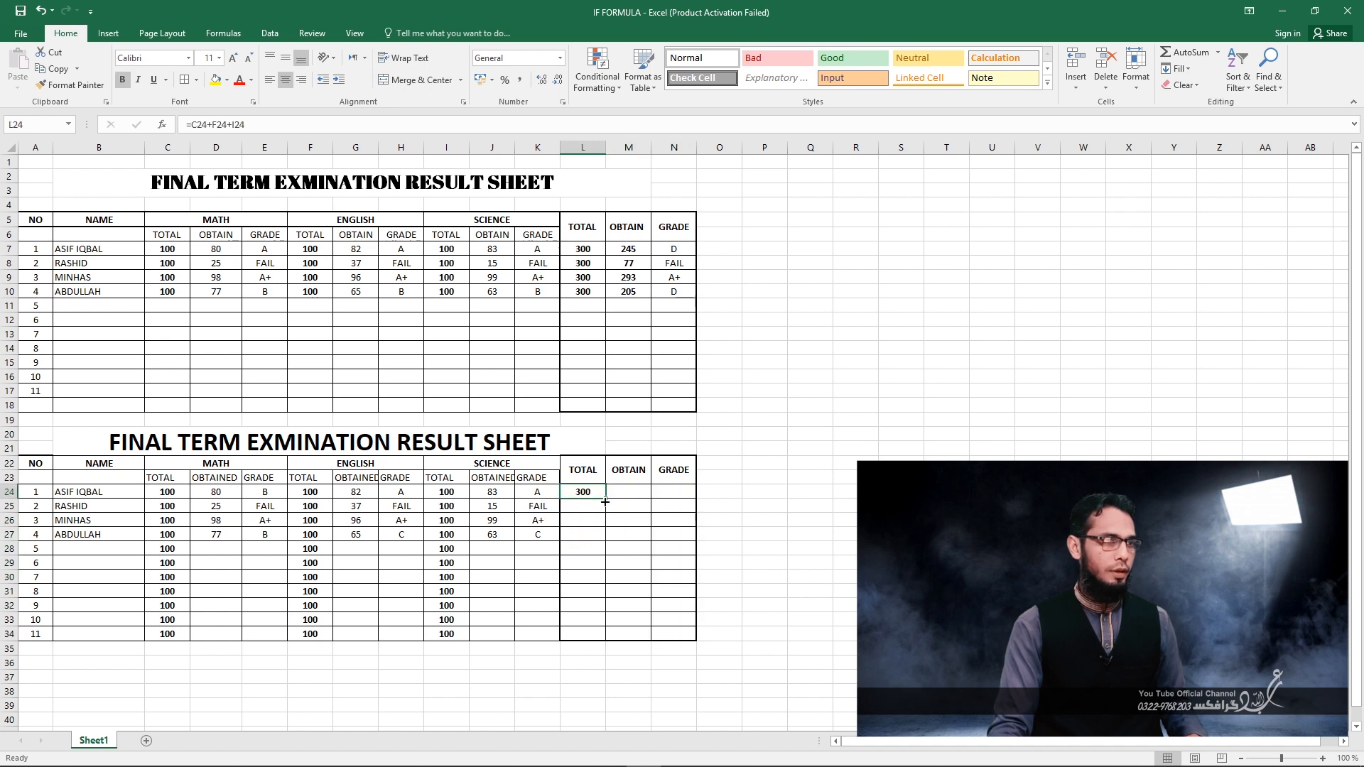
pyautogui.moveTo(607, 500); pyautogui.dragTo(605, 545)
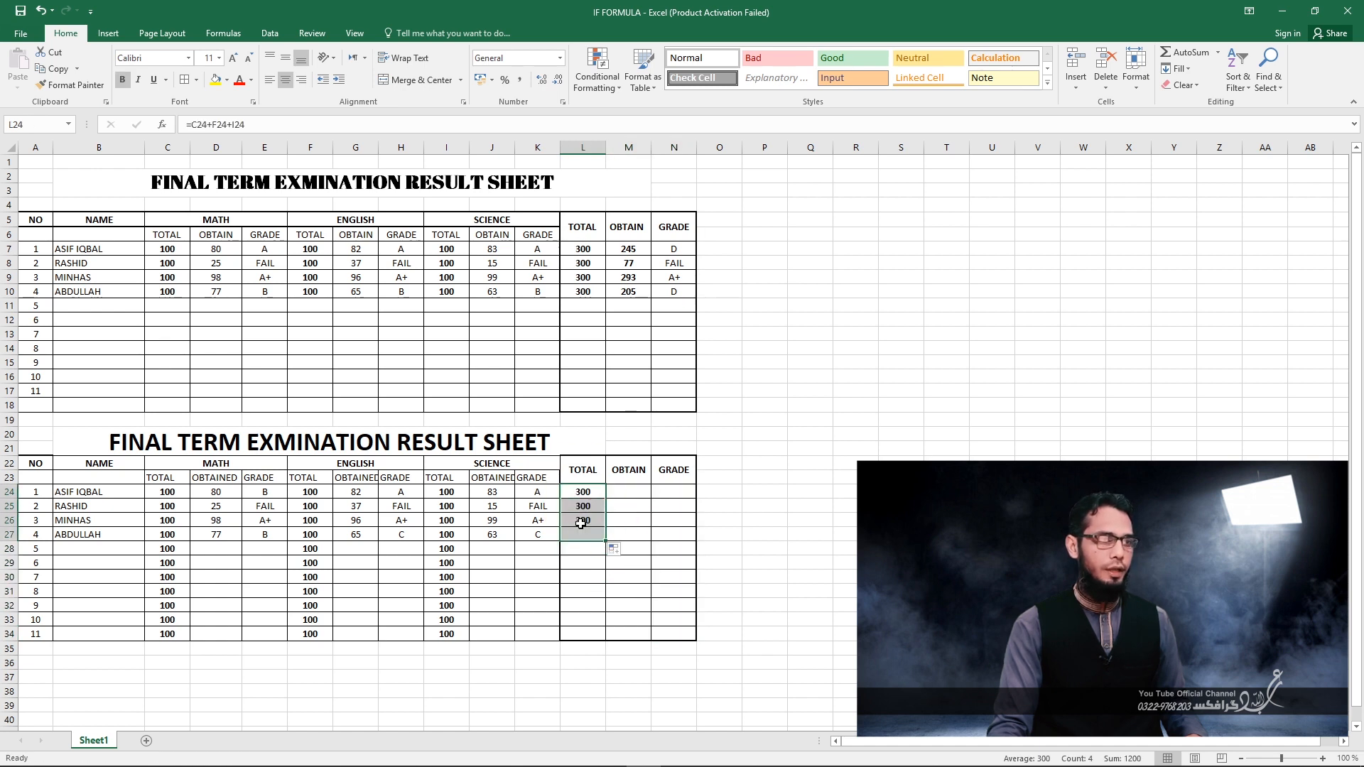
# Enter =D24+G24+J24 in the OBTAIN cell M24 and fill it down through M27.
pyautogui.click(629, 493)
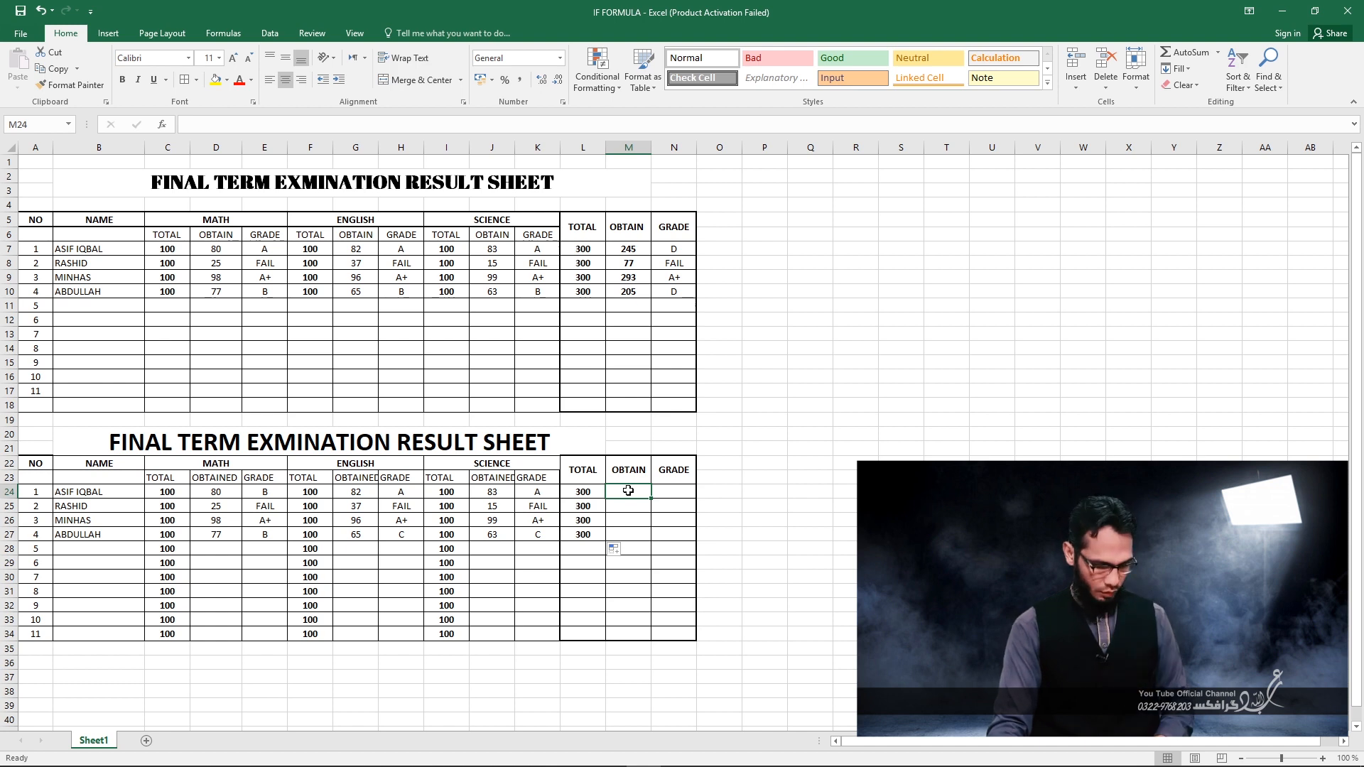
pyautogui.write('=')
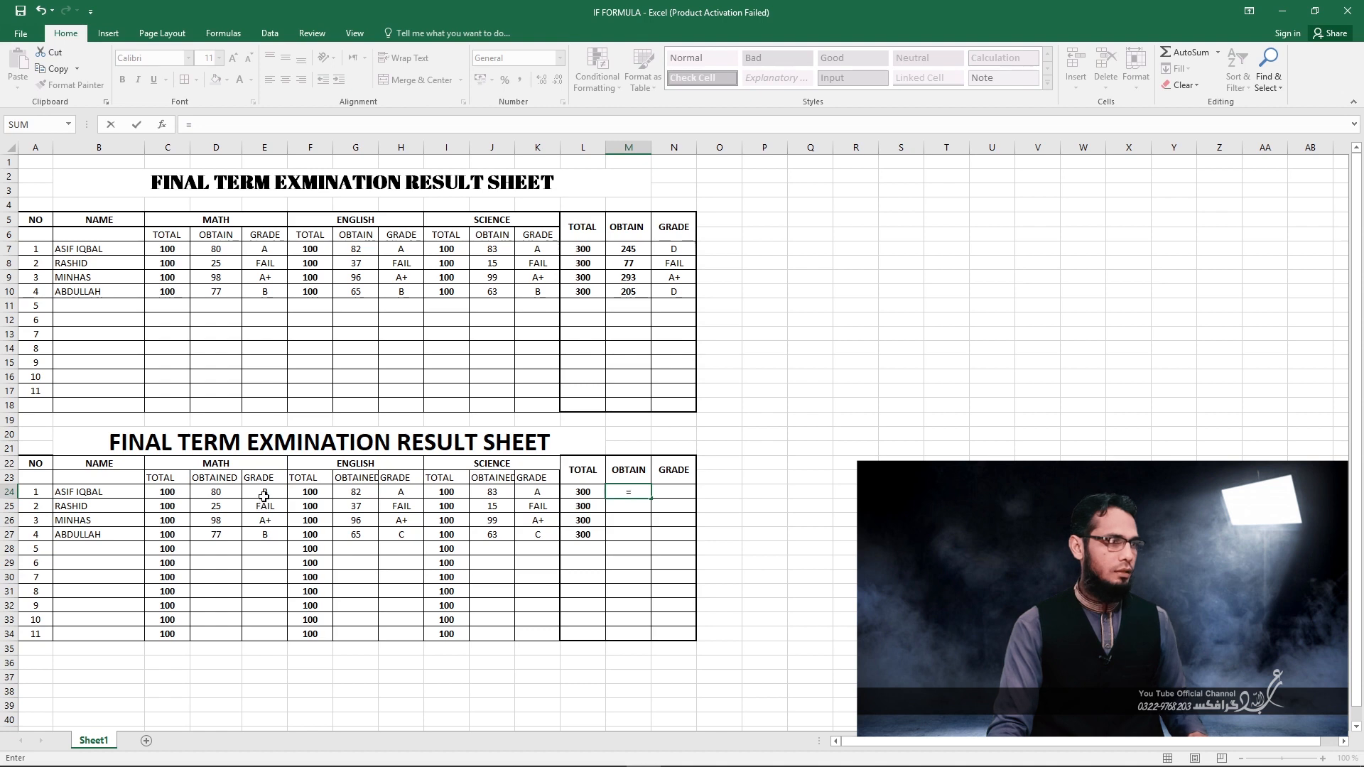
pyautogui.click(221, 493)
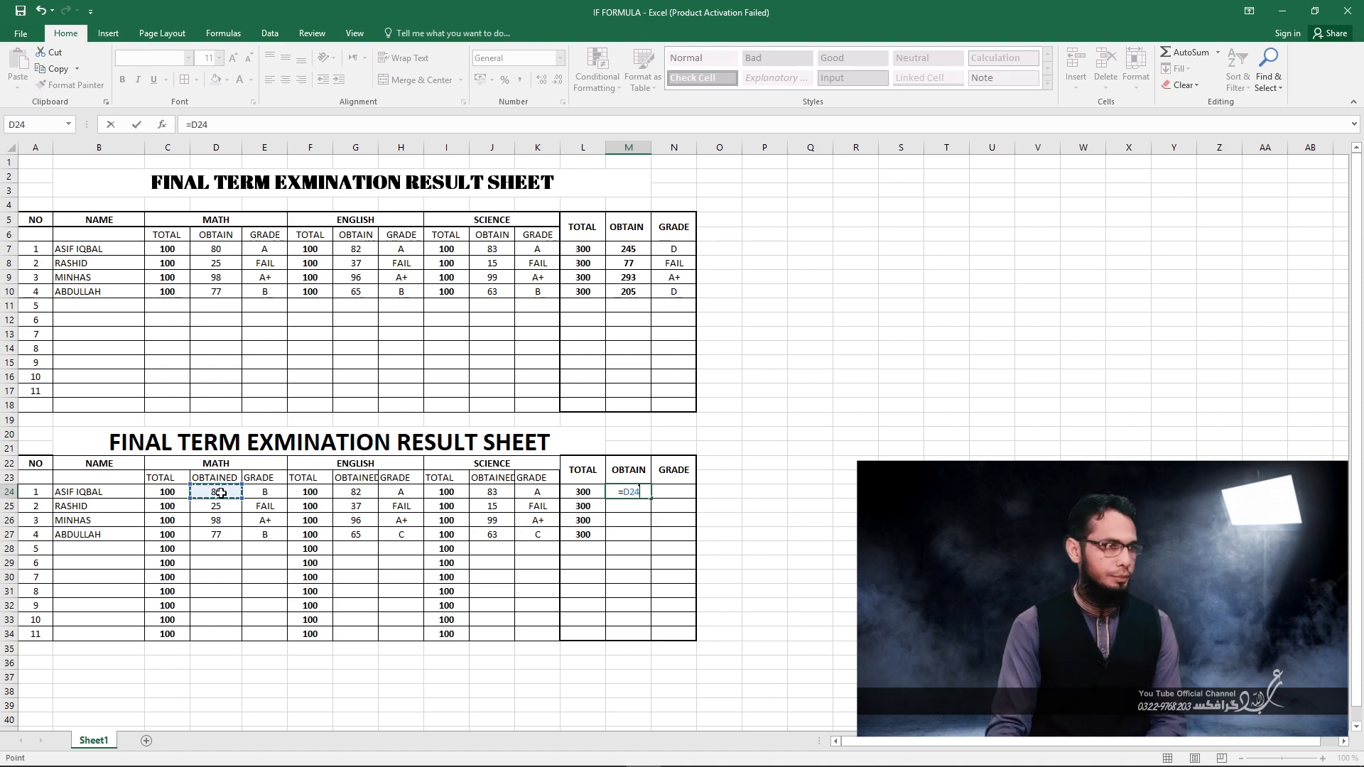
pyautogui.write('+')
pyautogui.click(352, 493)
pyautogui.write('+')
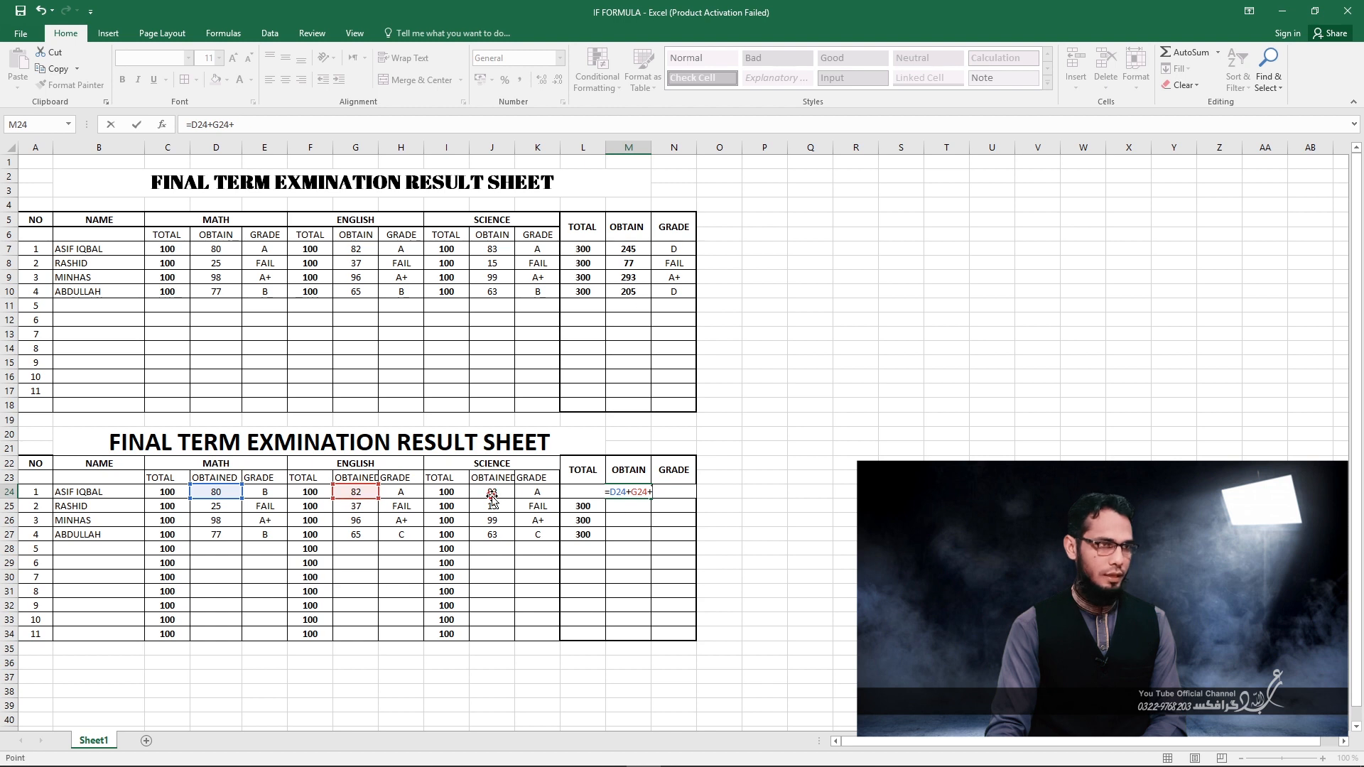
pyautogui.click(492, 497)
pyautogui.press('Return')
pyautogui.click(639, 494)
pyautogui.moveTo(653, 498); pyautogui.dragTo(652, 541)
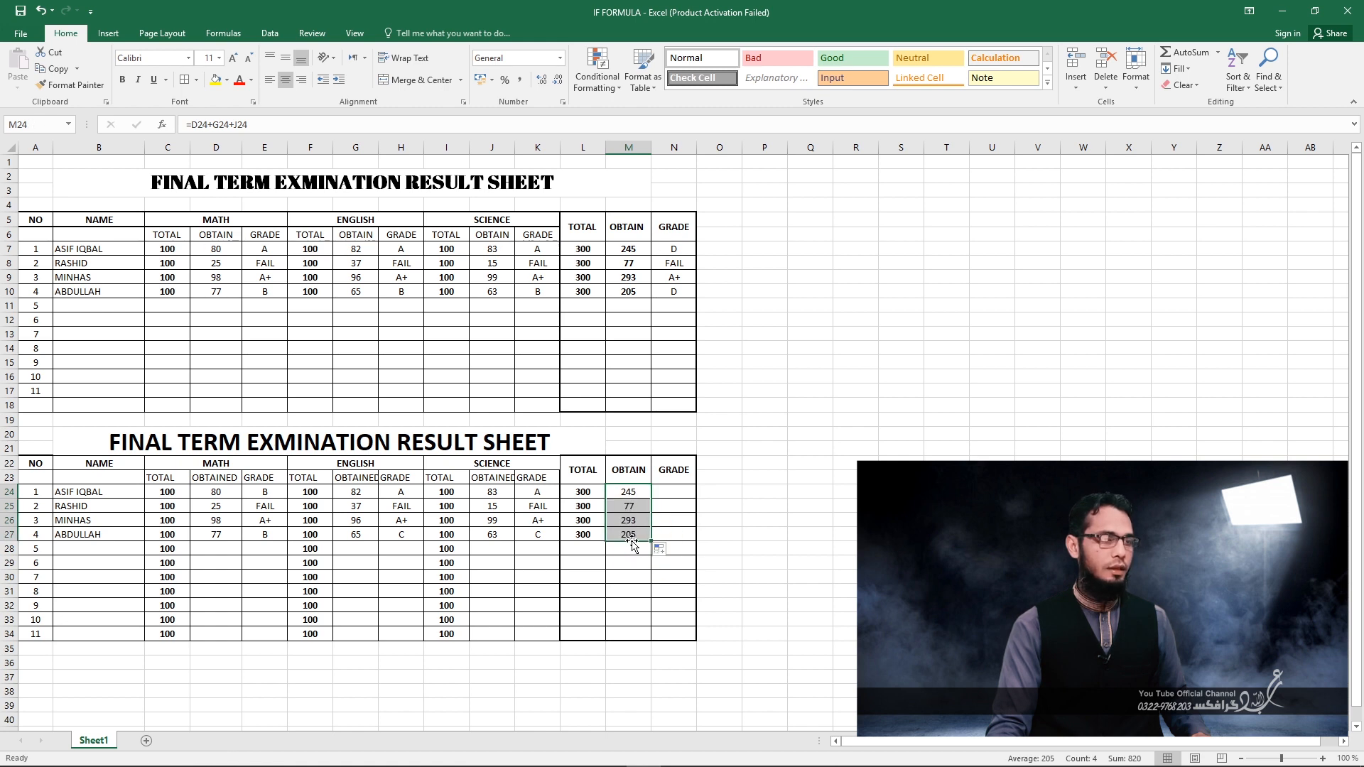
# Copy the ENGLISH grade formula in H24 into the overall GRADE cell N24.
pyautogui.click(668, 496)
pyautogui.click(400, 496)
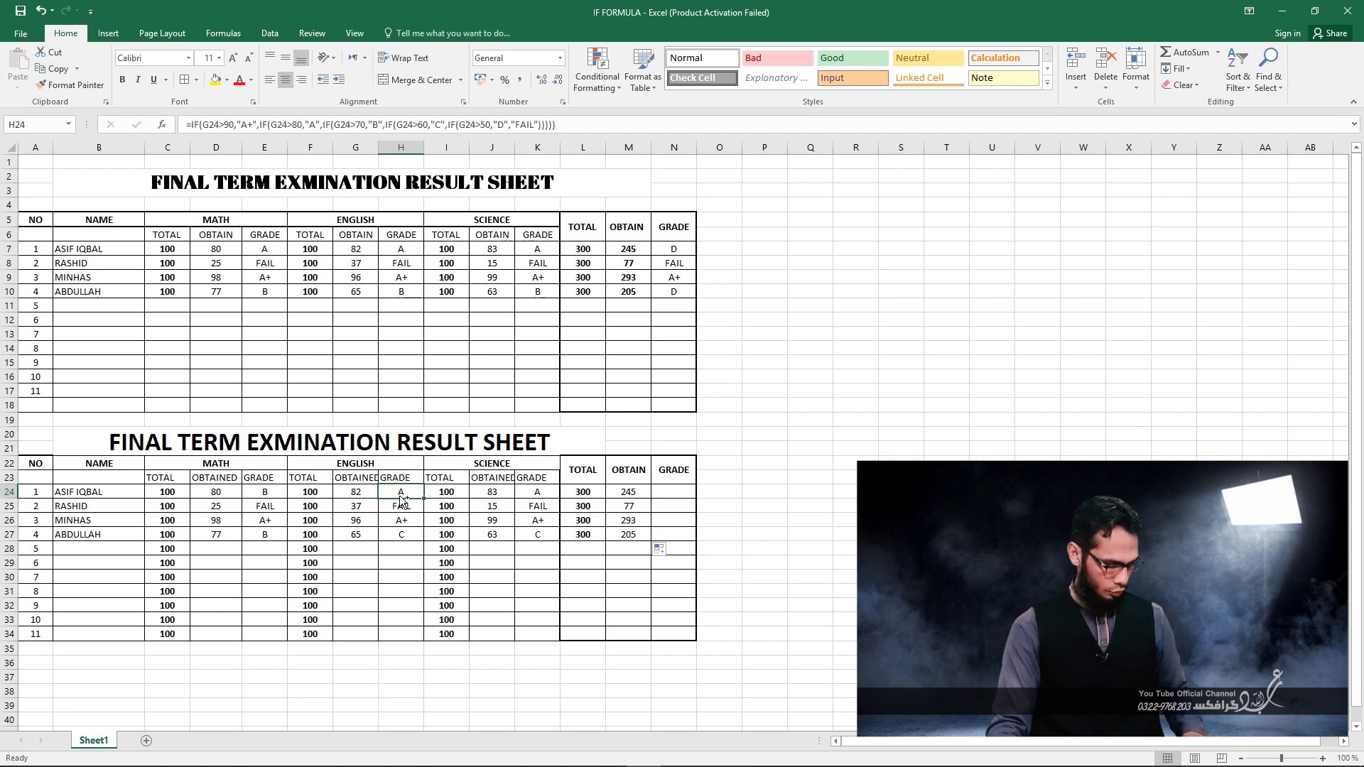
pyautogui.hotkey('ctrl', 'c')
pyautogui.click(667, 494)
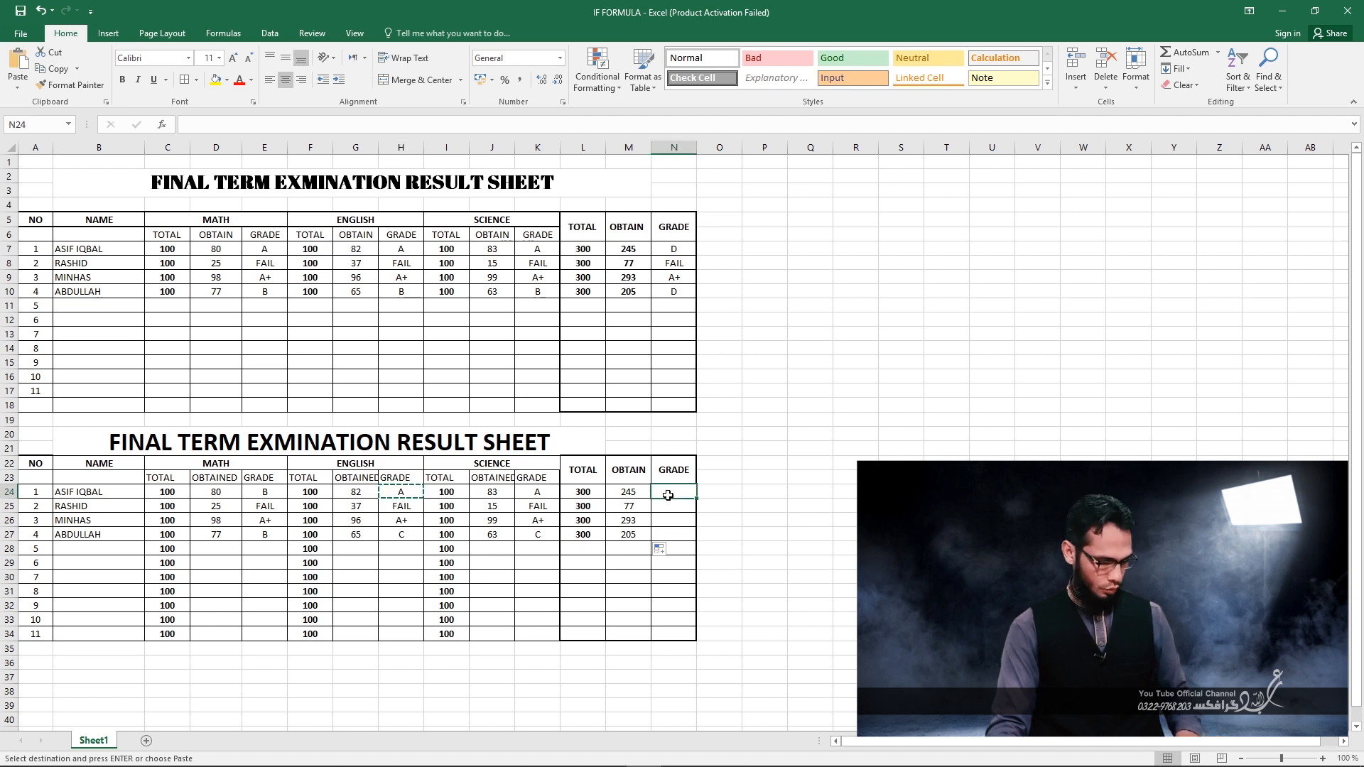
pyautogui.hotkey('ctrl', 'v')
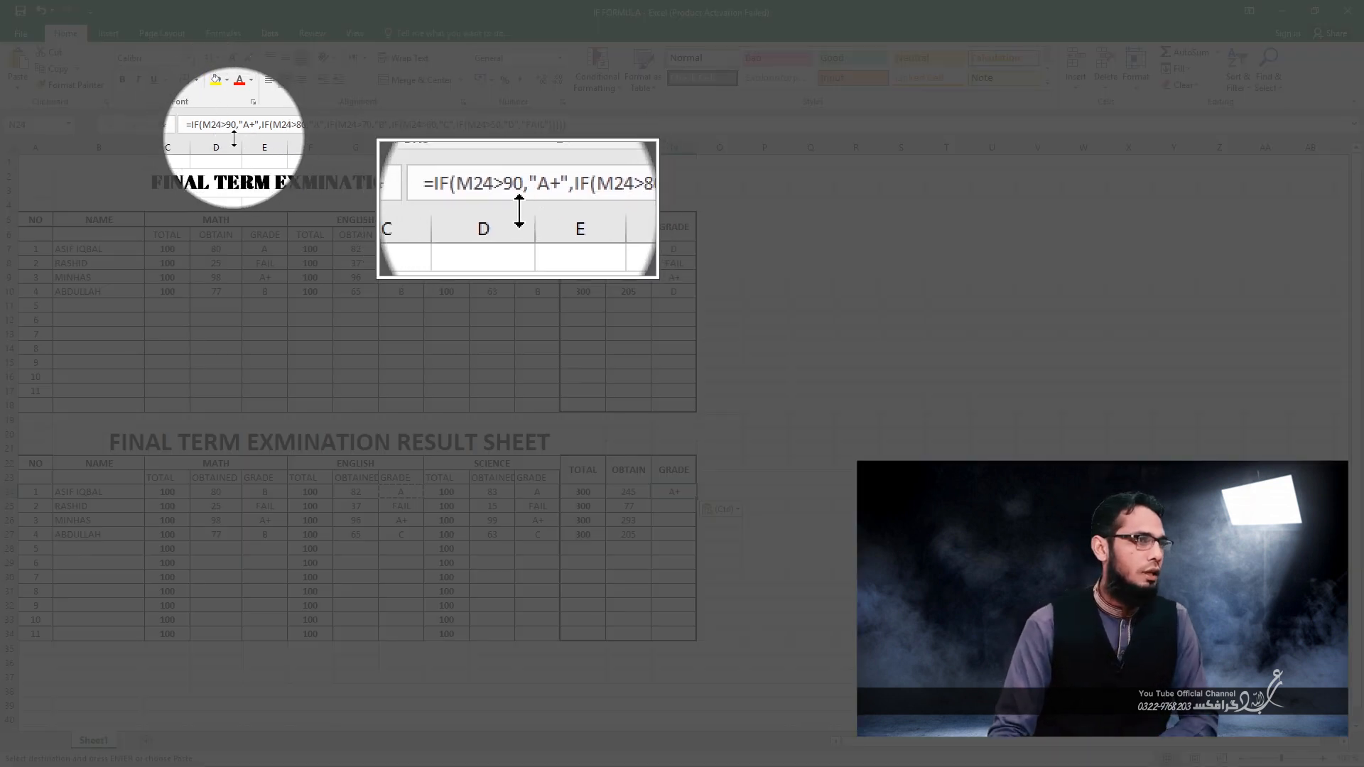
# Set the thresholds in the N24 grade formula to 290 for A+, 280 for A, 270 for B, 260 for C and 250 for D.
pyautogui.click(245, 128)
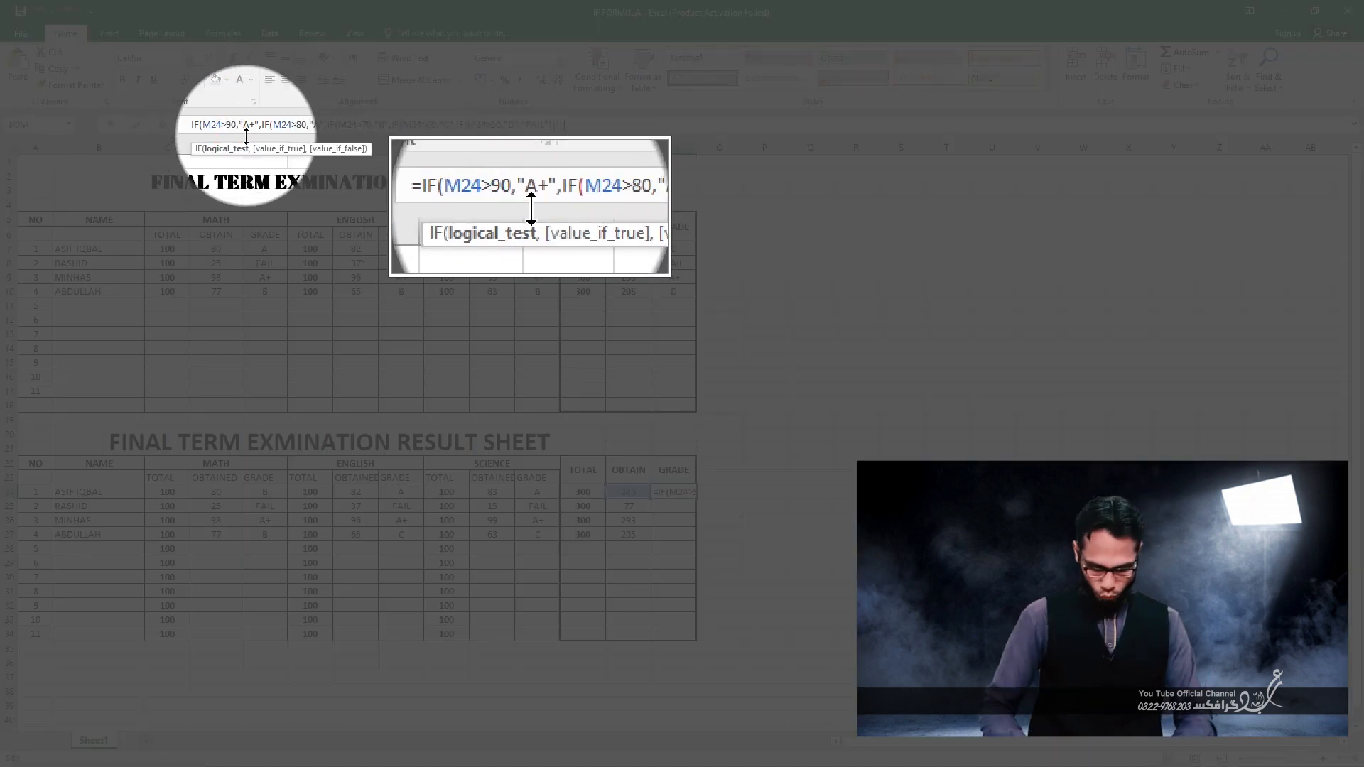
pyautogui.write('2')
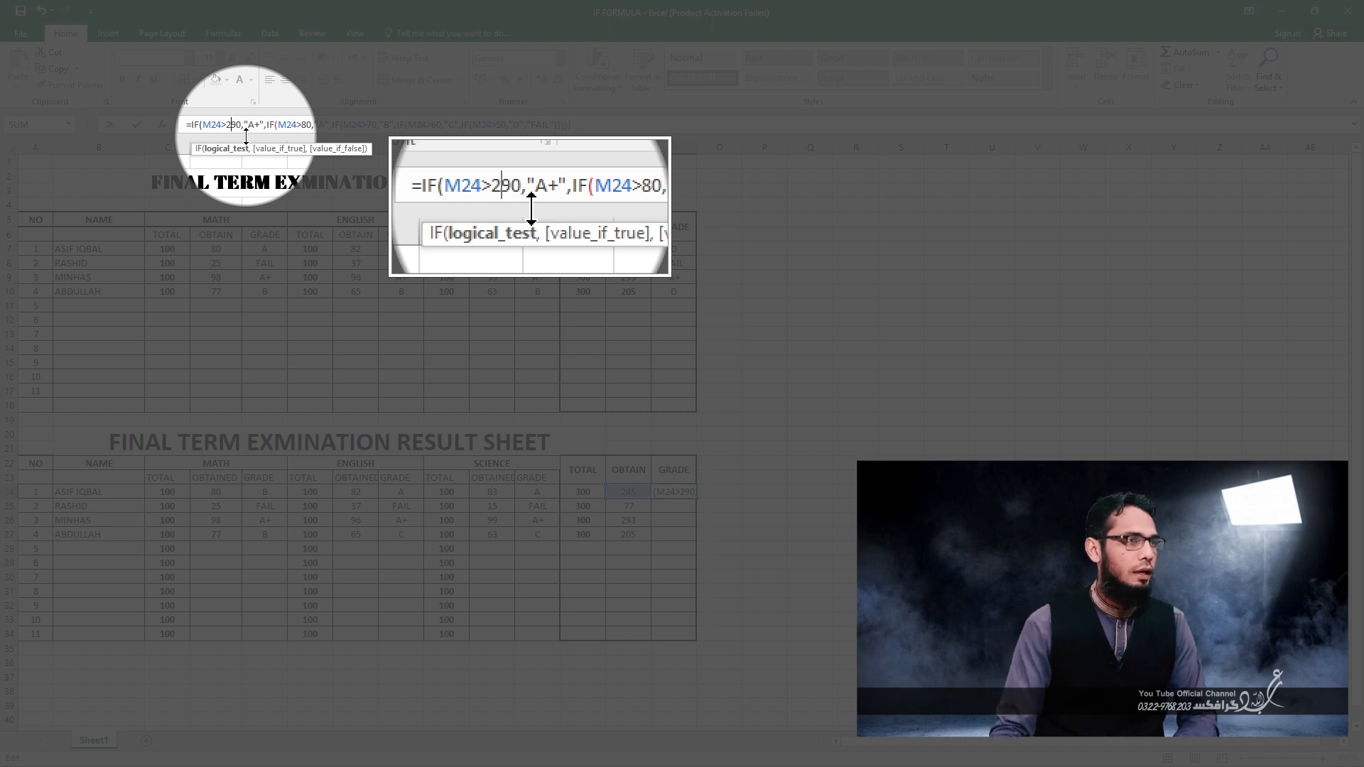
pyautogui.click(302, 126)
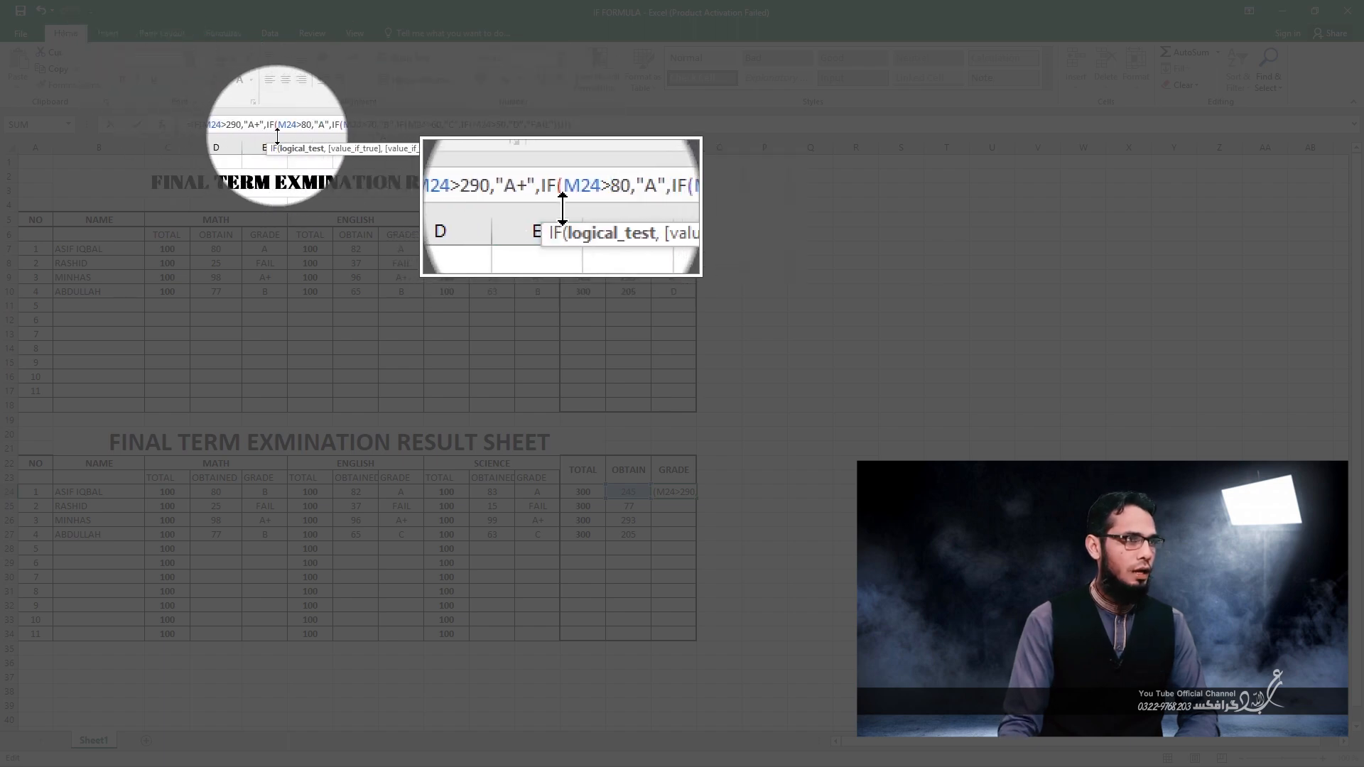
pyautogui.write('2')
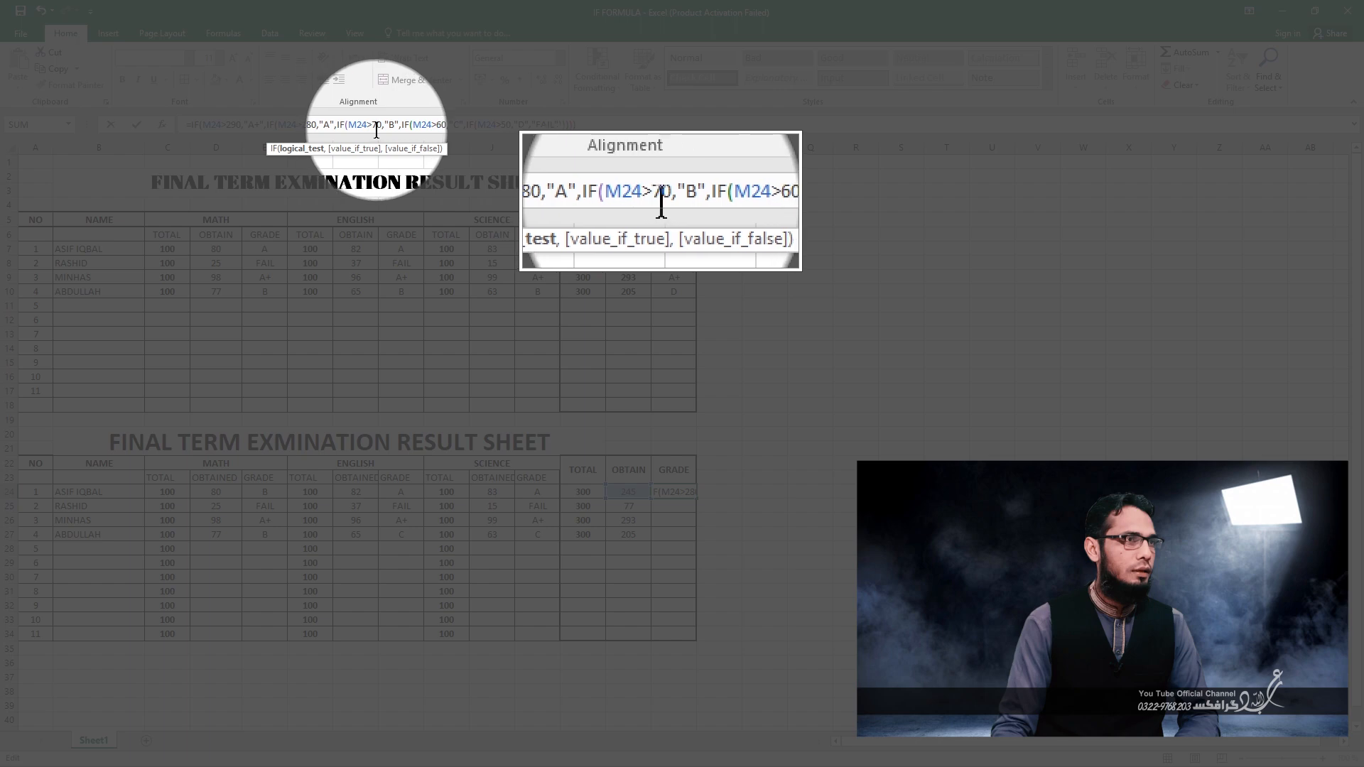
pyautogui.click(375, 128)
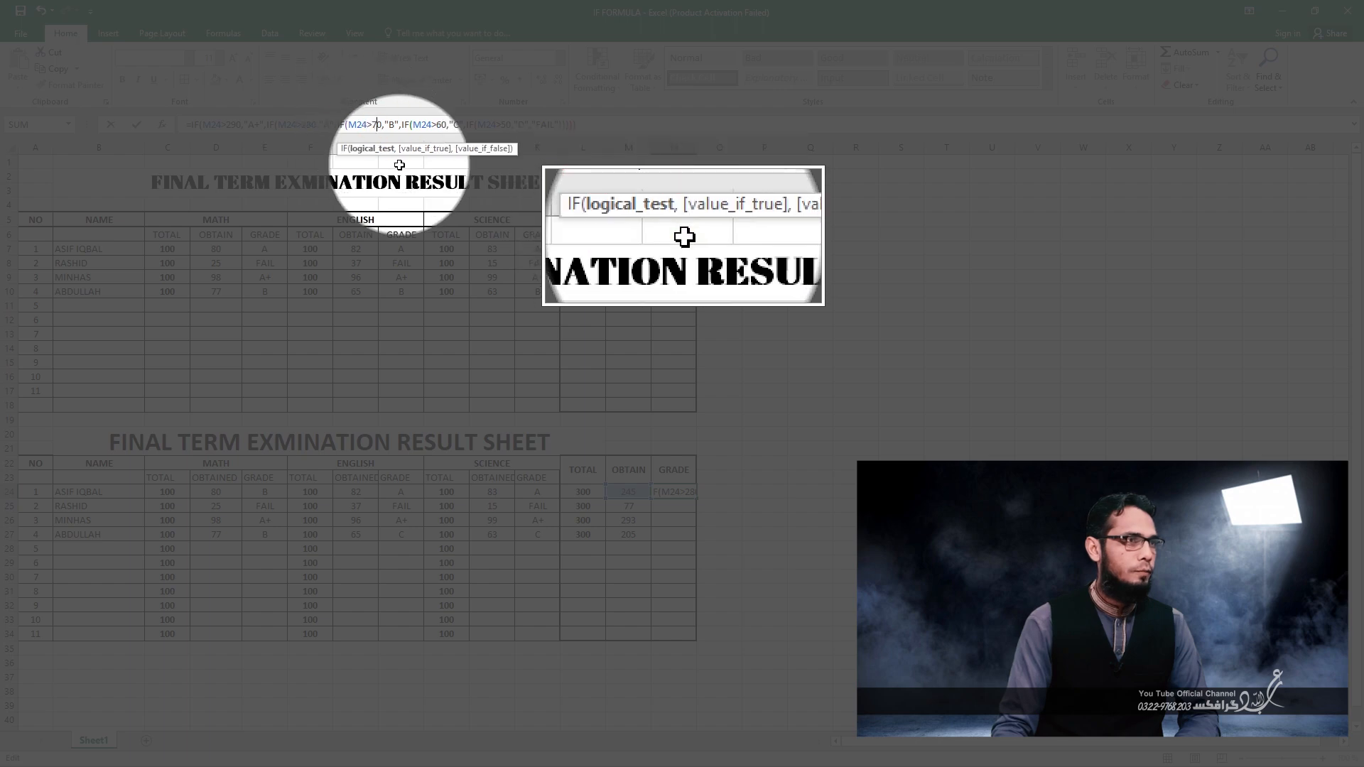
pyautogui.click(372, 125)
pyautogui.write('2')
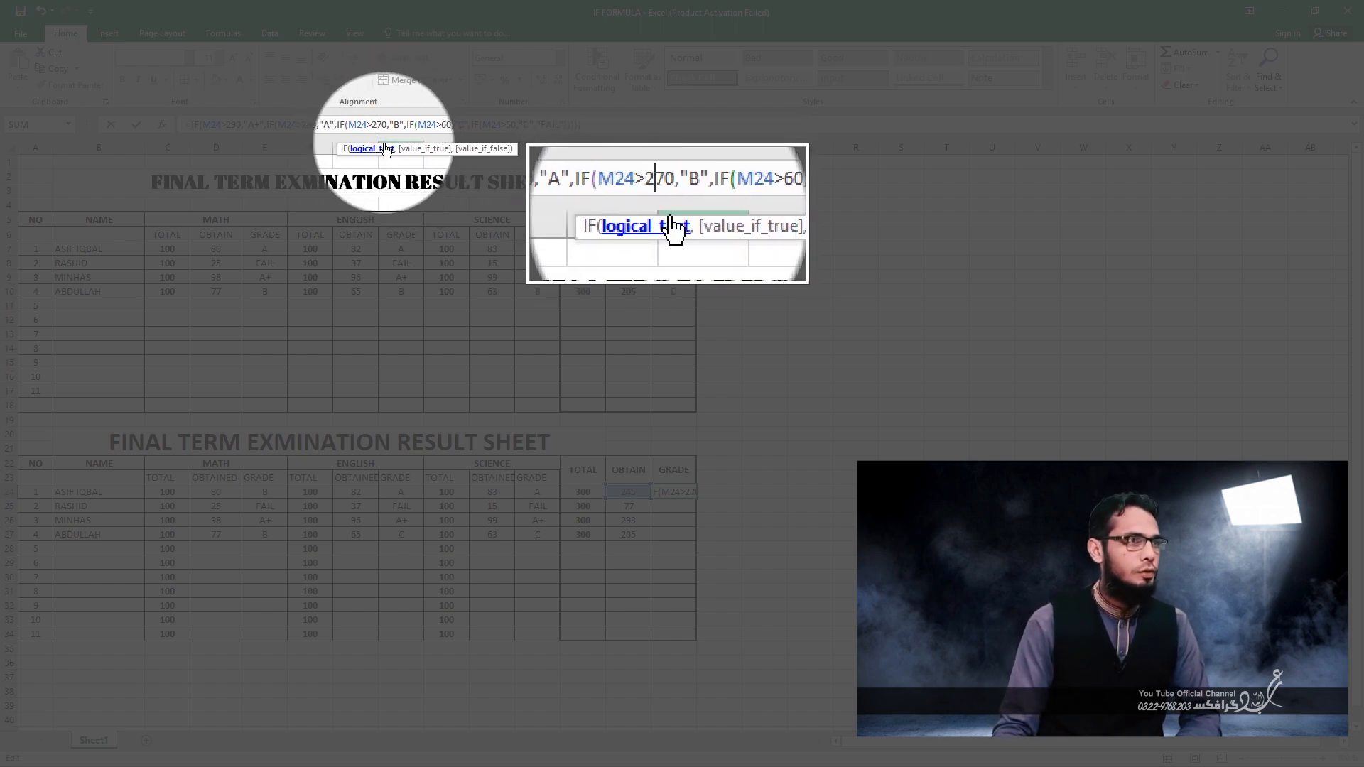
pyautogui.click(441, 127)
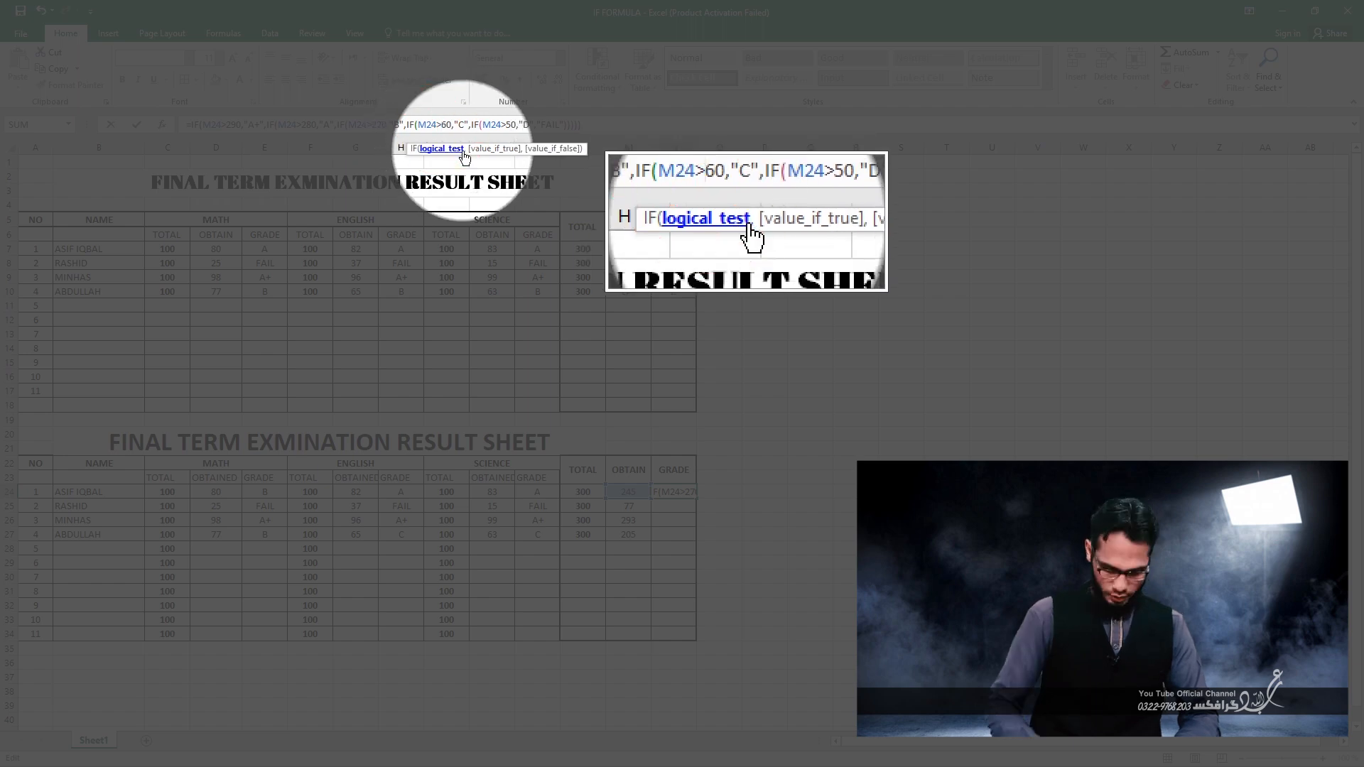
pyautogui.write('2')
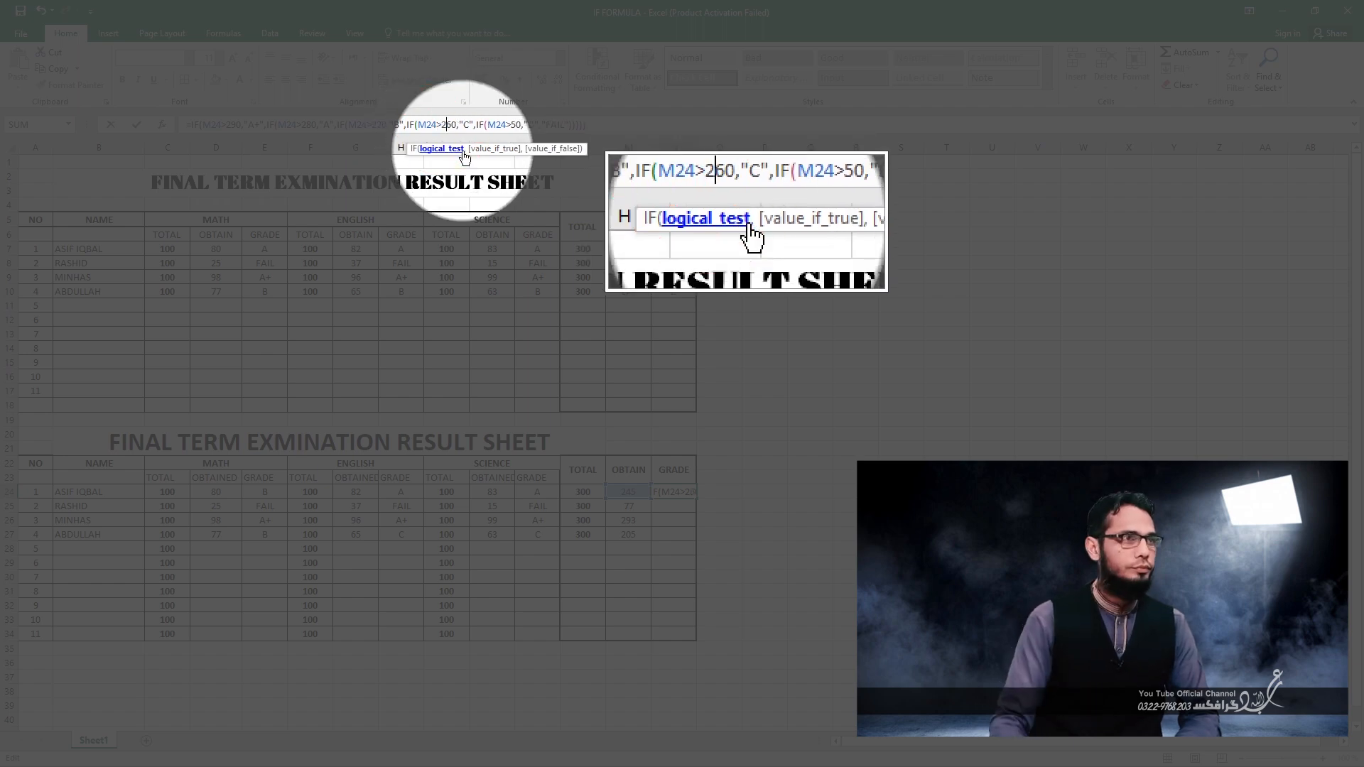
pyautogui.click(508, 132)
pyautogui.write('2')
pyautogui.press('Return')
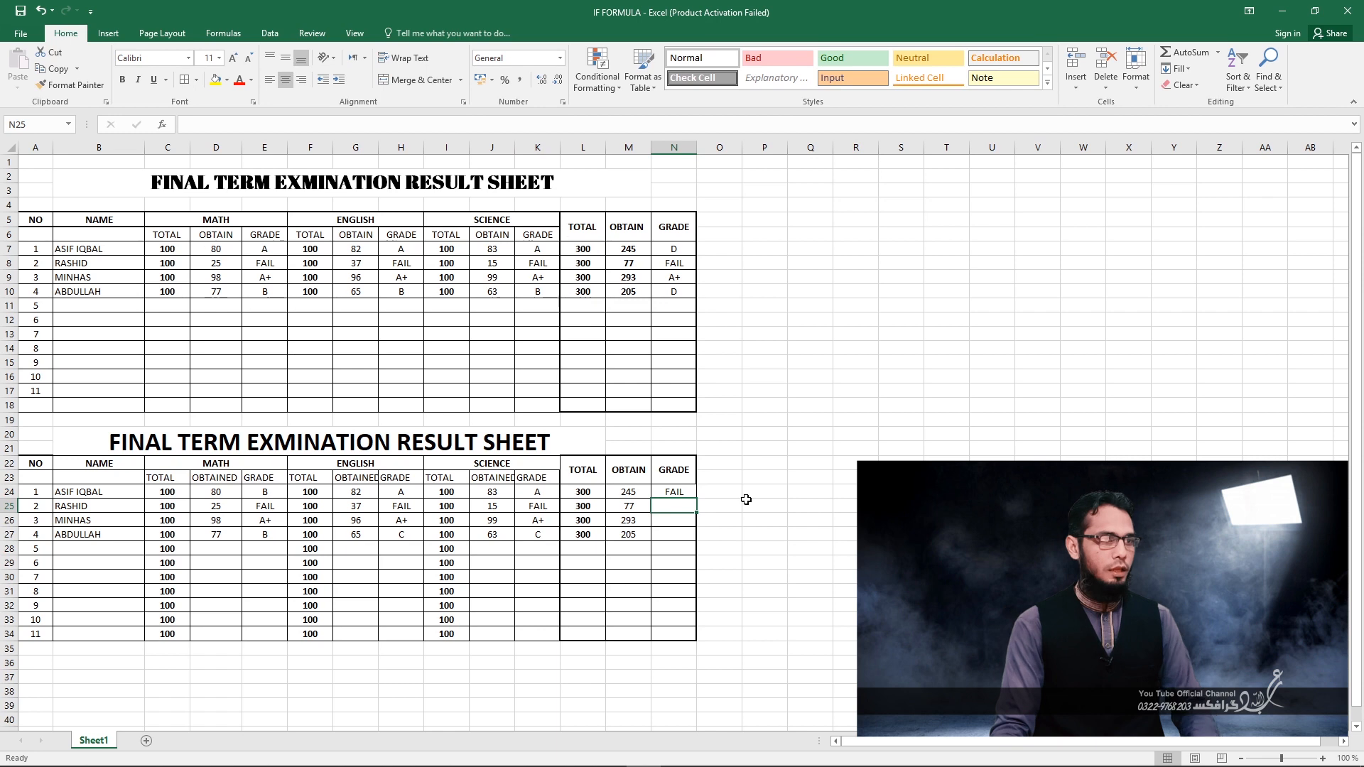
# Fill the overall grade formula from N24 down through N27 and check the first student's OBTAIN cell.
pyautogui.click(678, 496)
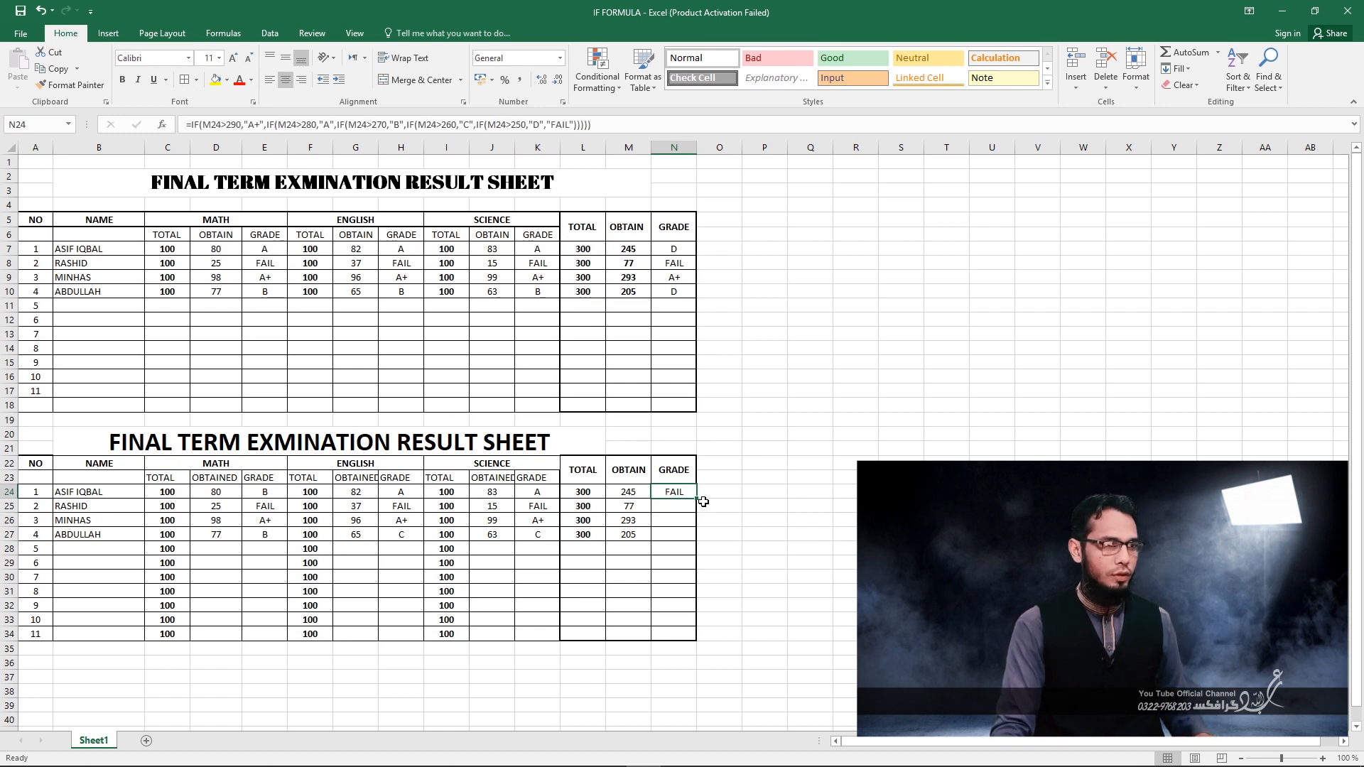
pyautogui.moveTo(698, 500); pyautogui.dragTo(689, 544)
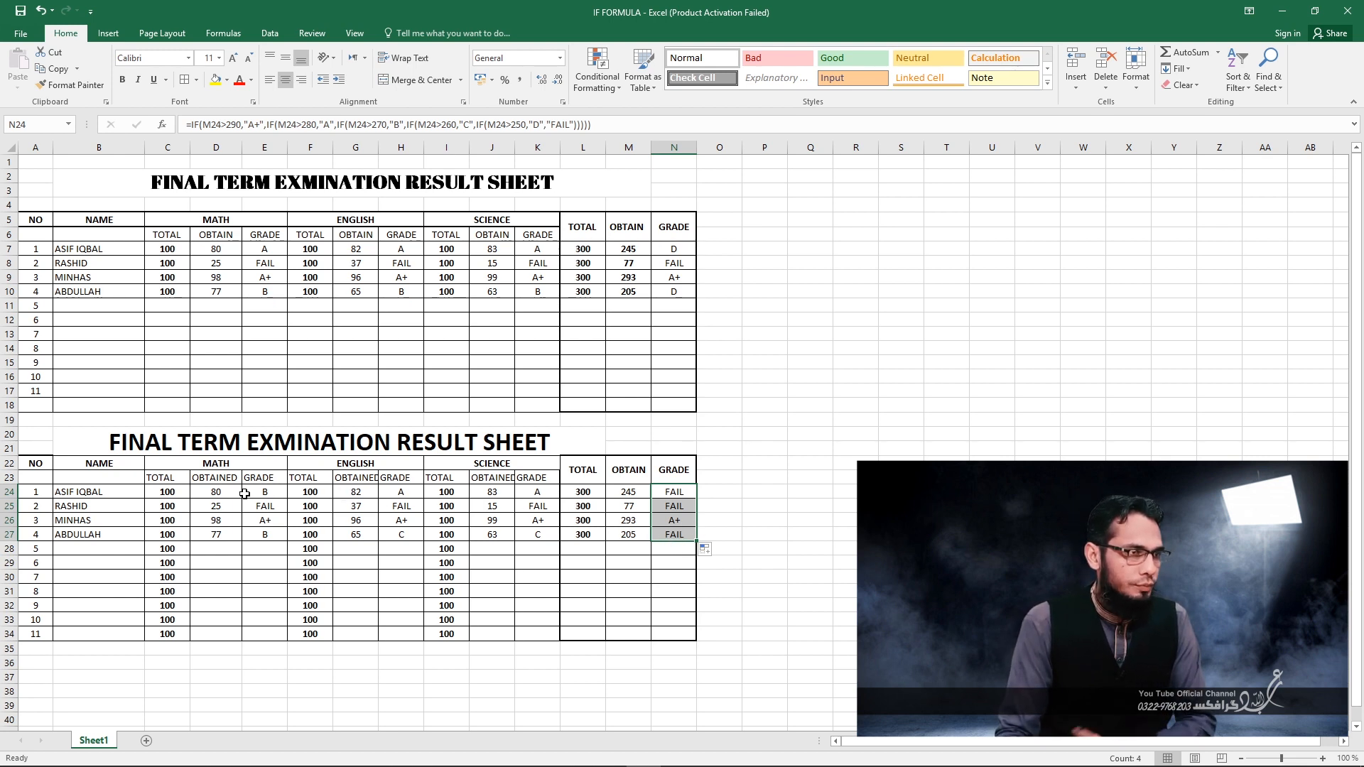
pyautogui.click(624, 493)
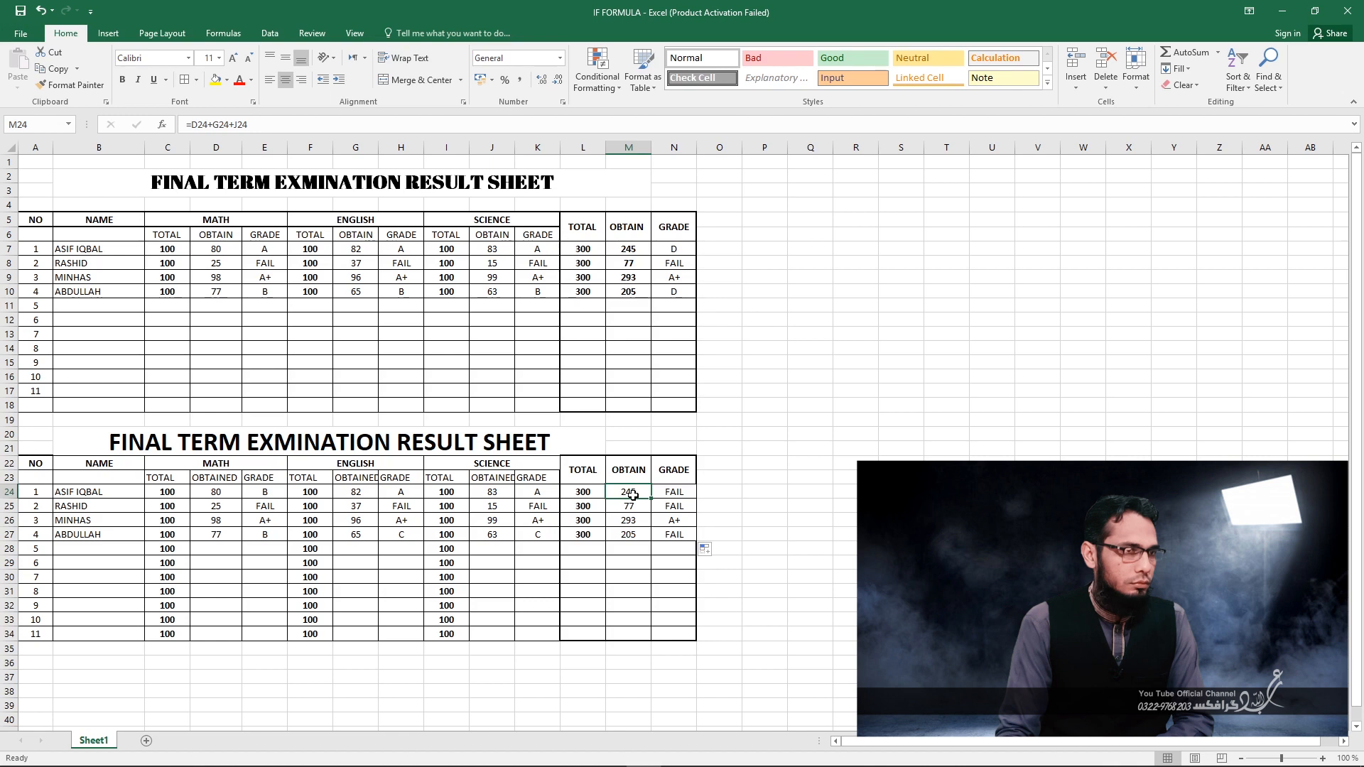
# Set the D grade threshold in the N24 formula to 200.
pyautogui.click(683, 493)
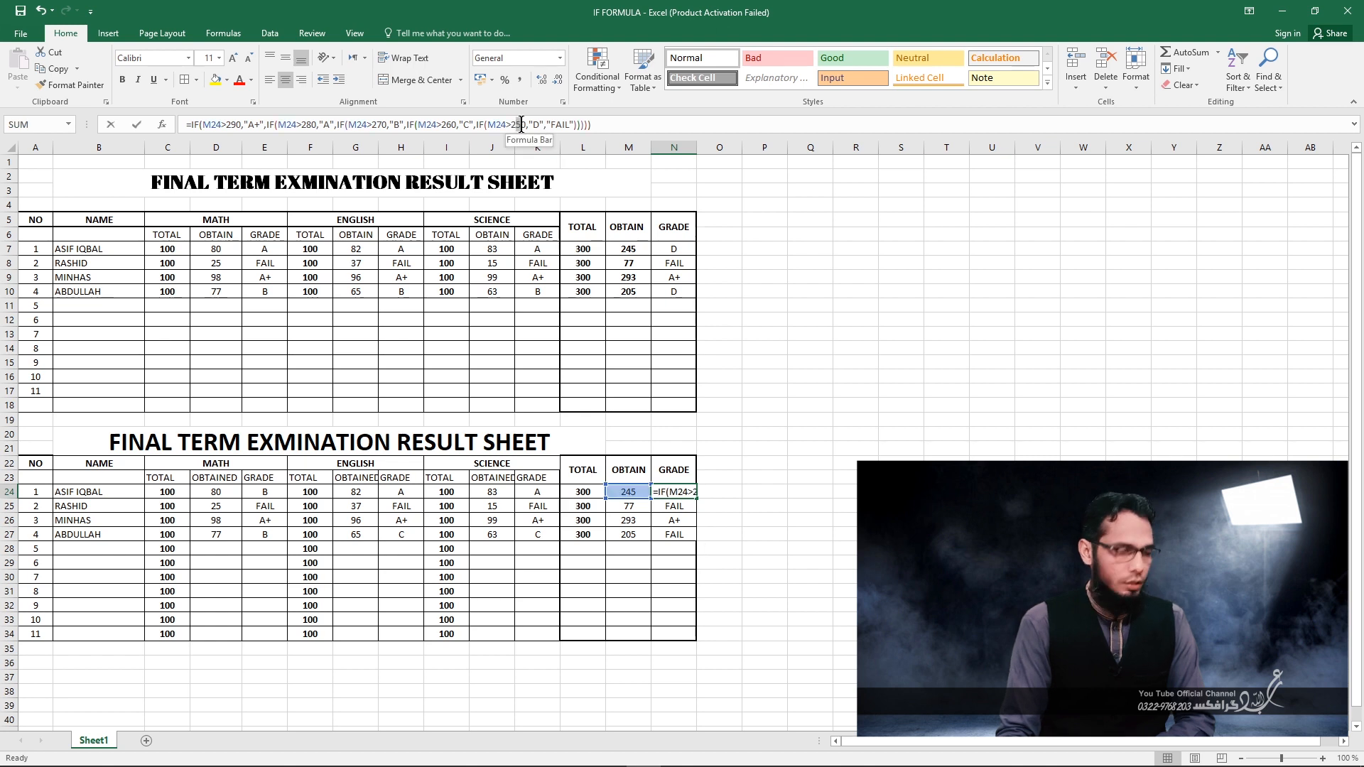
pyautogui.click(519, 124)
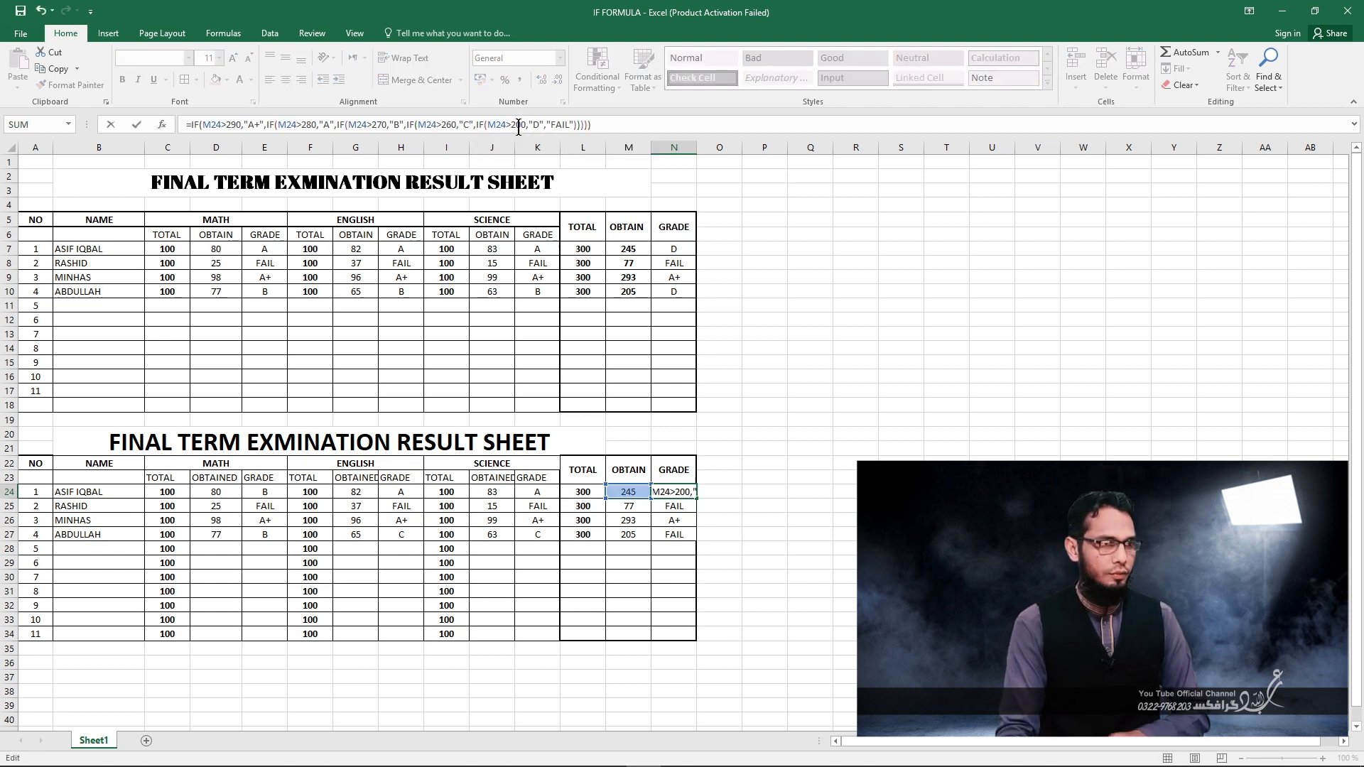
pyautogui.press('Return')
pyautogui.click(681, 551)
pyautogui.click(674, 490)
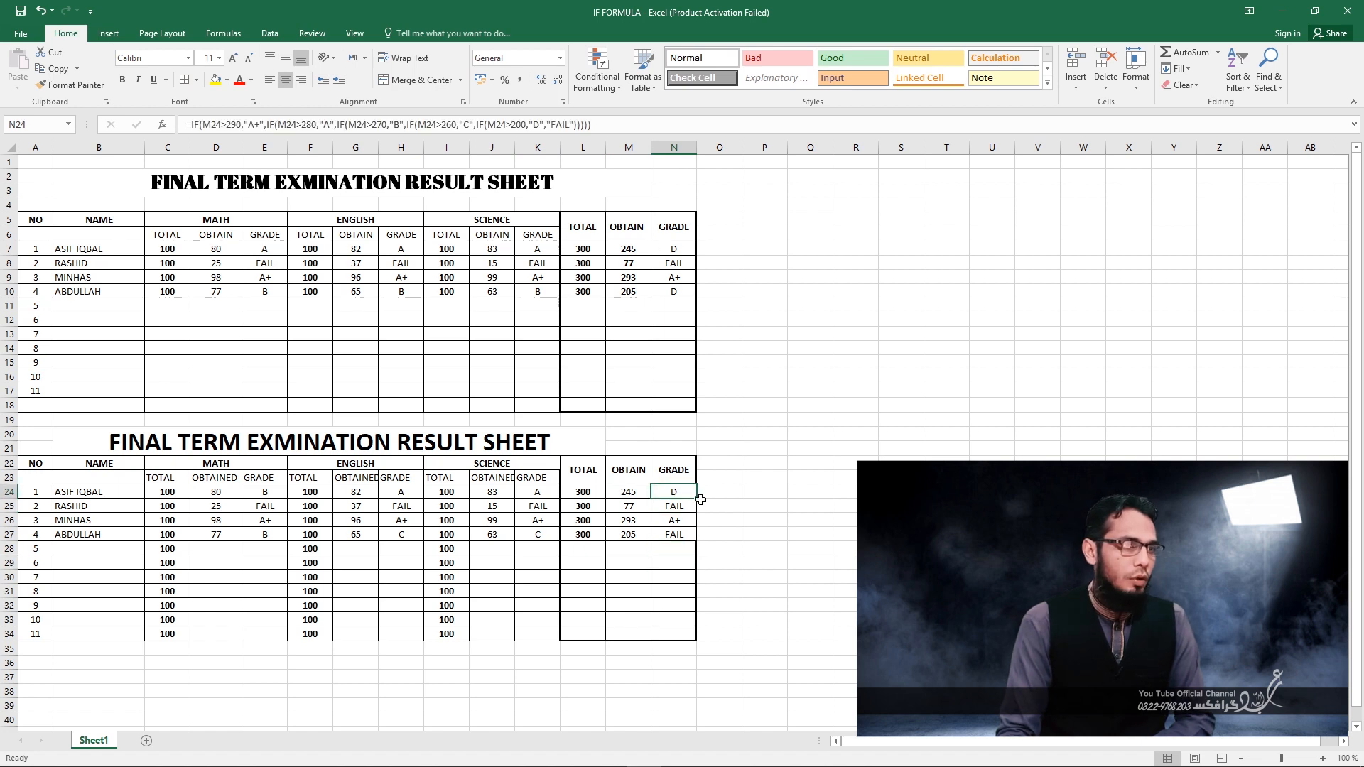
# Fill the corrected overall grade formula from N24 down through N27.
pyautogui.moveTo(699, 498); pyautogui.dragTo(700, 543)
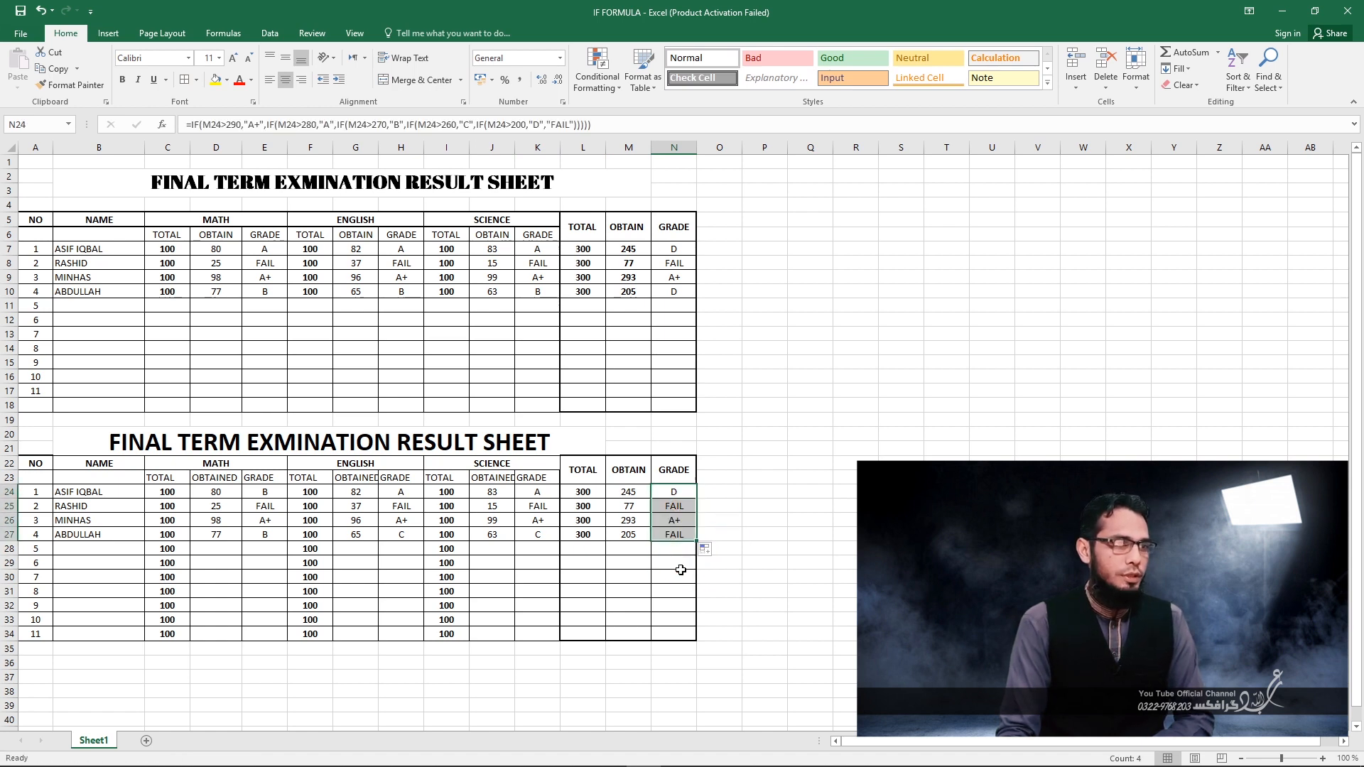
pyautogui.click(666, 586)
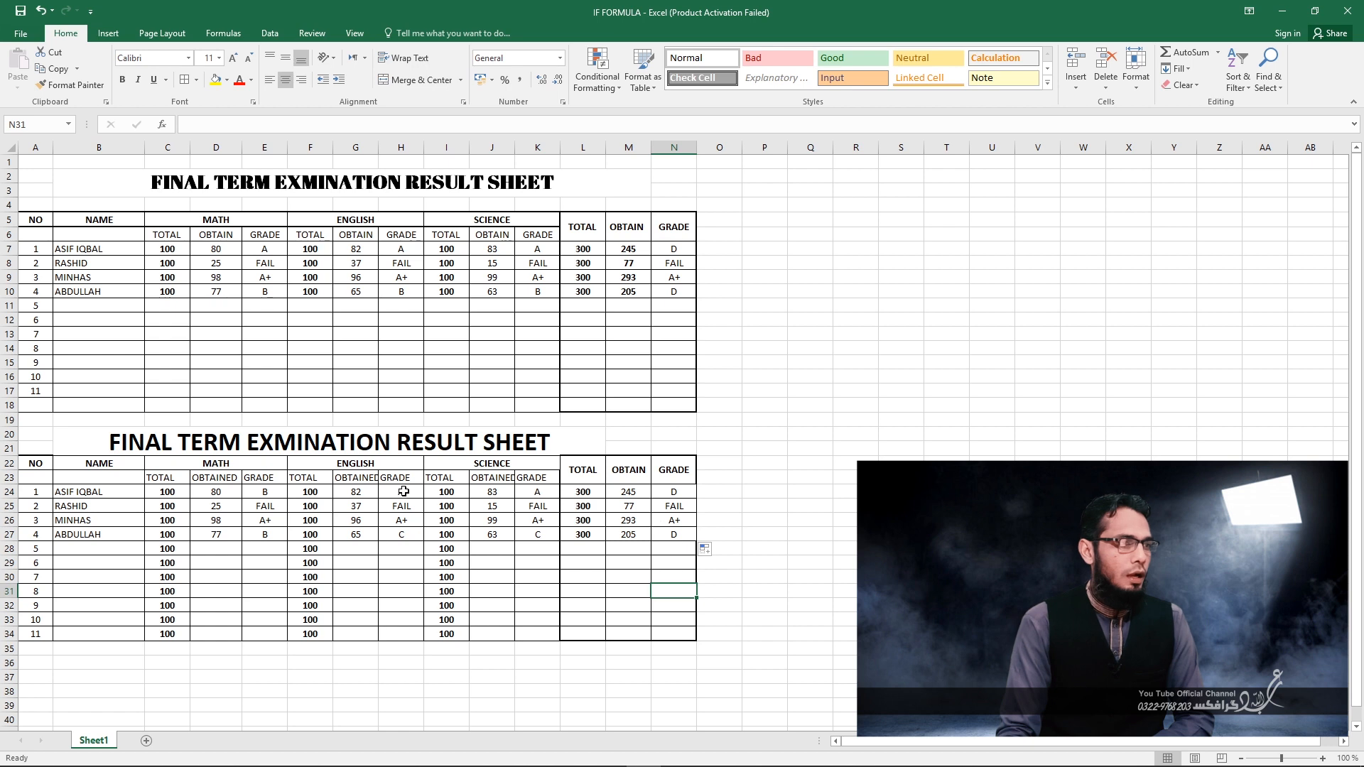
# Set the second student's obtained marks in the lower table to 75 in MATH, 77 in ENGLISH and 75 in SCIENCE.
pyautogui.click(218, 512)
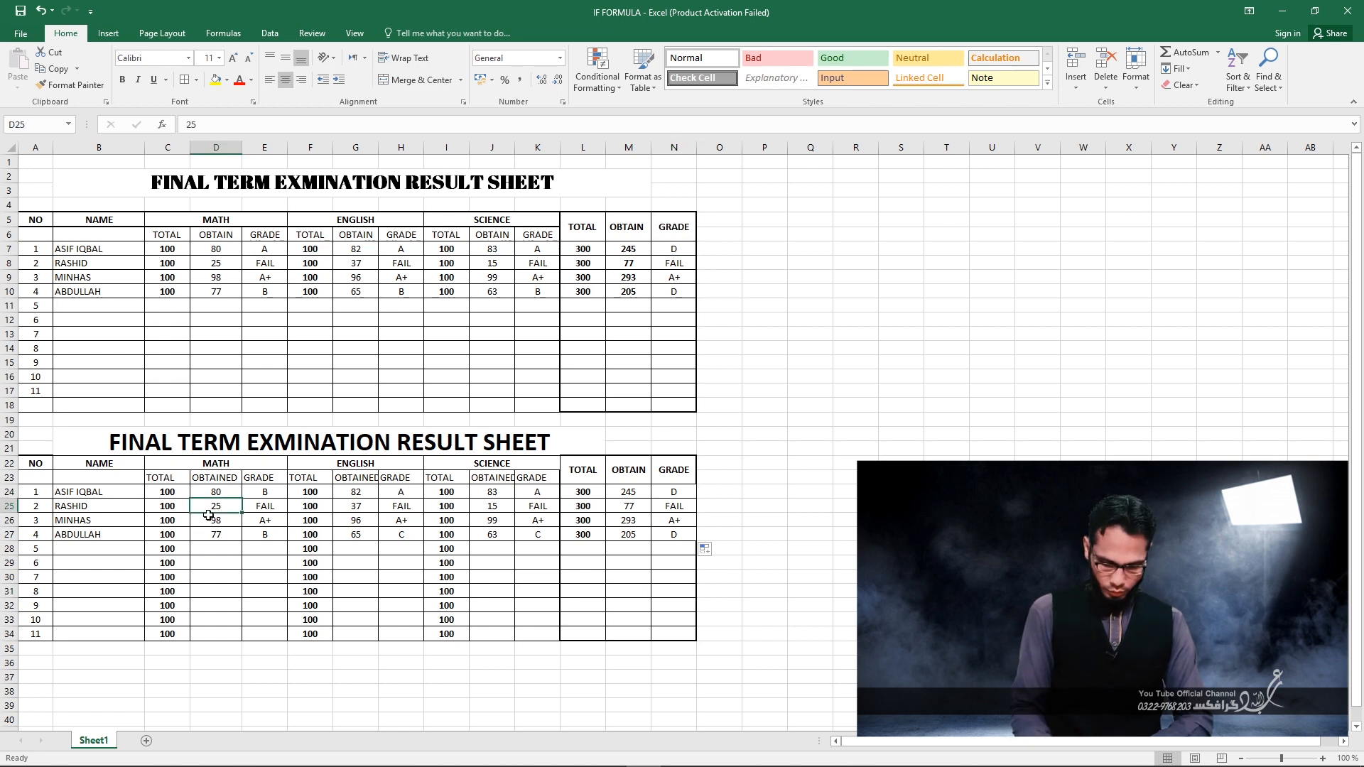
pyautogui.write('75')
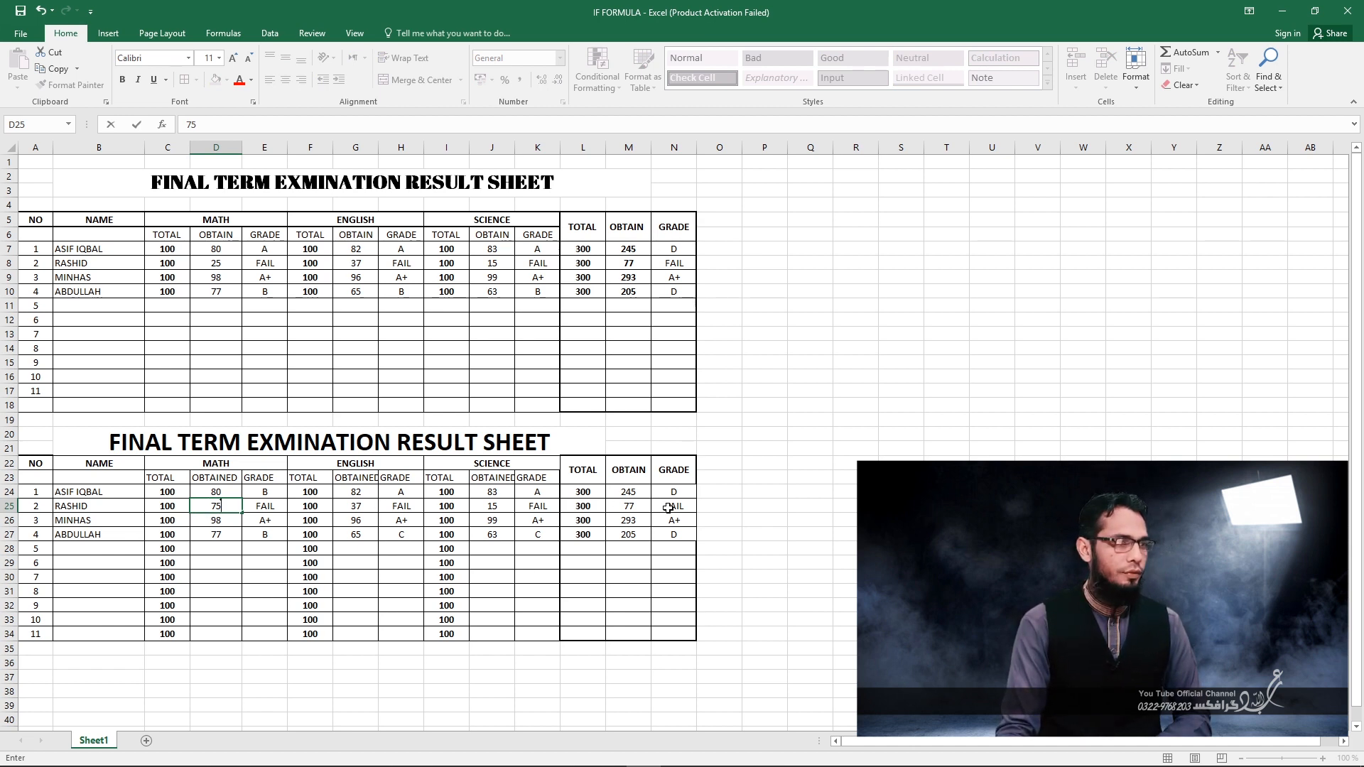
pyautogui.press('Return')
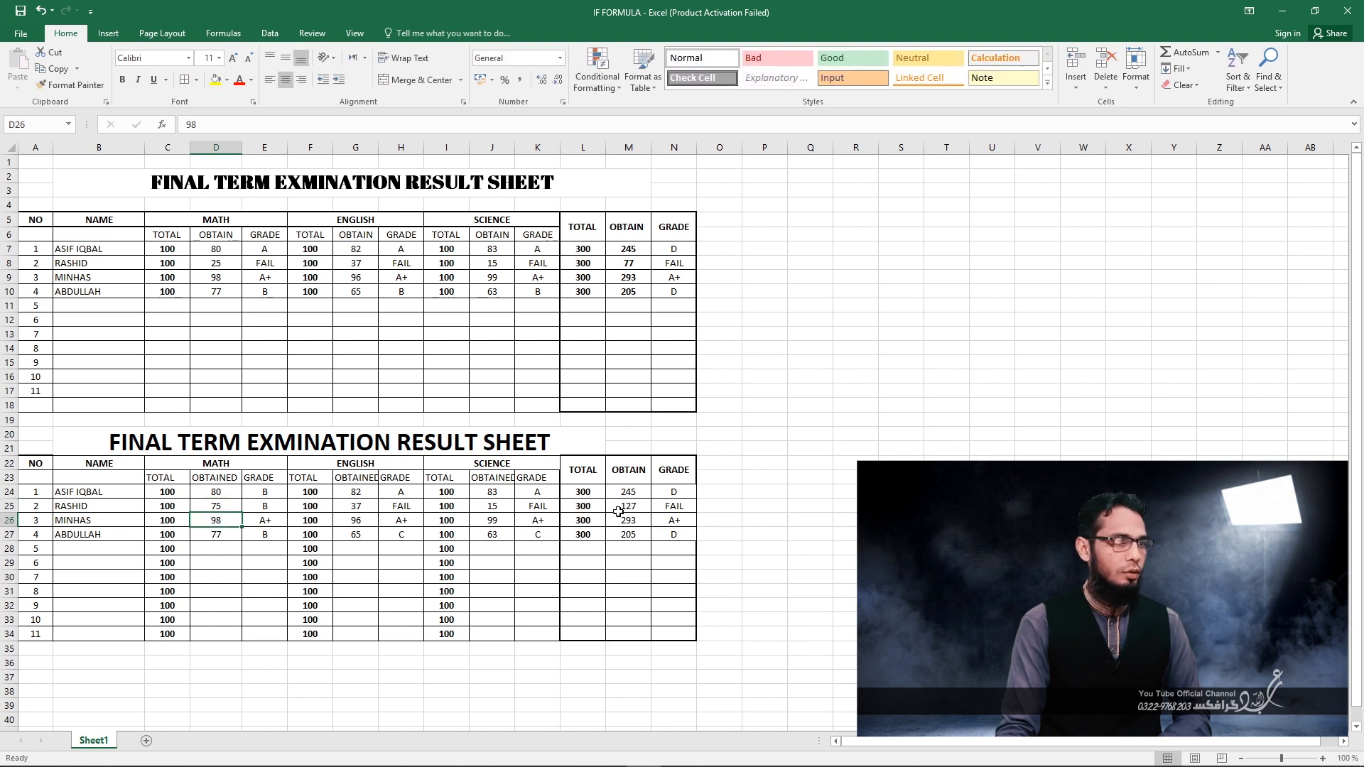
pyautogui.click(224, 506)
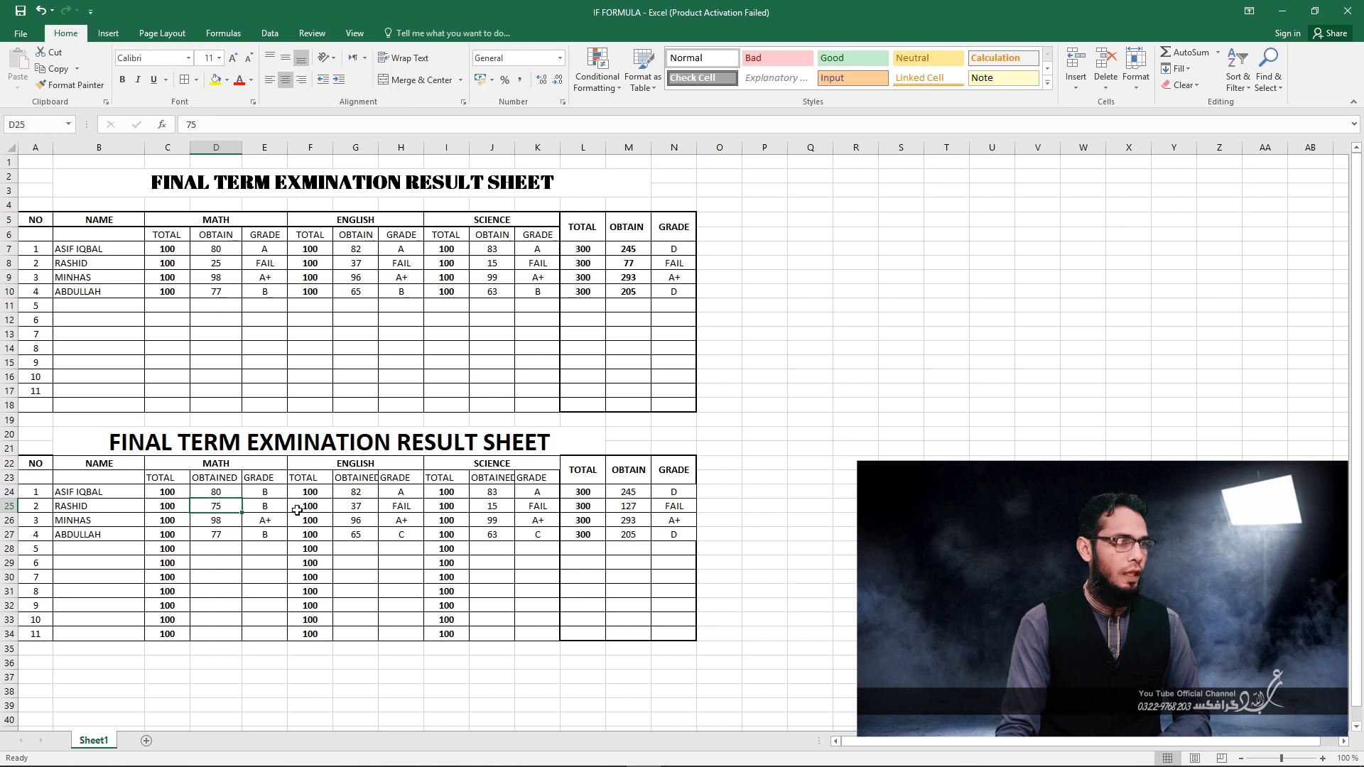
pyautogui.click(356, 508)
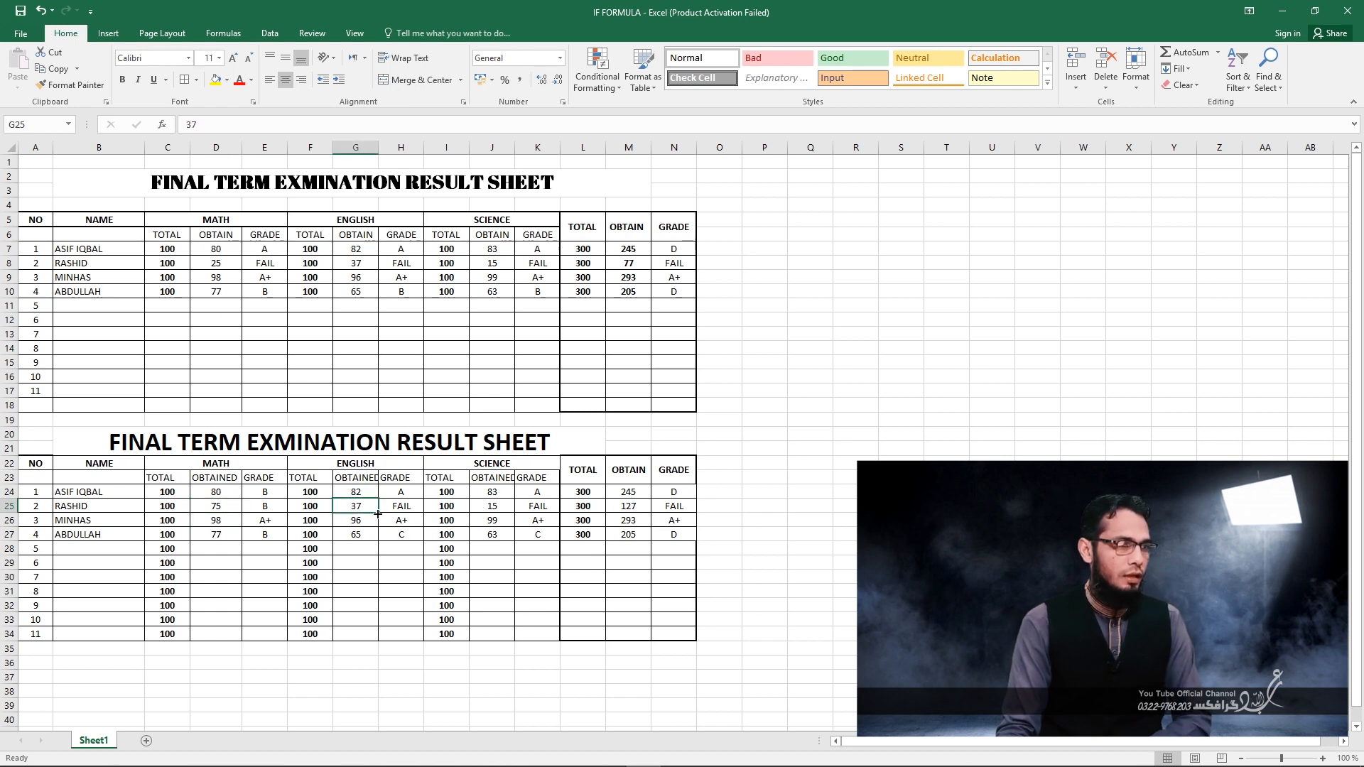
pyautogui.write('77')
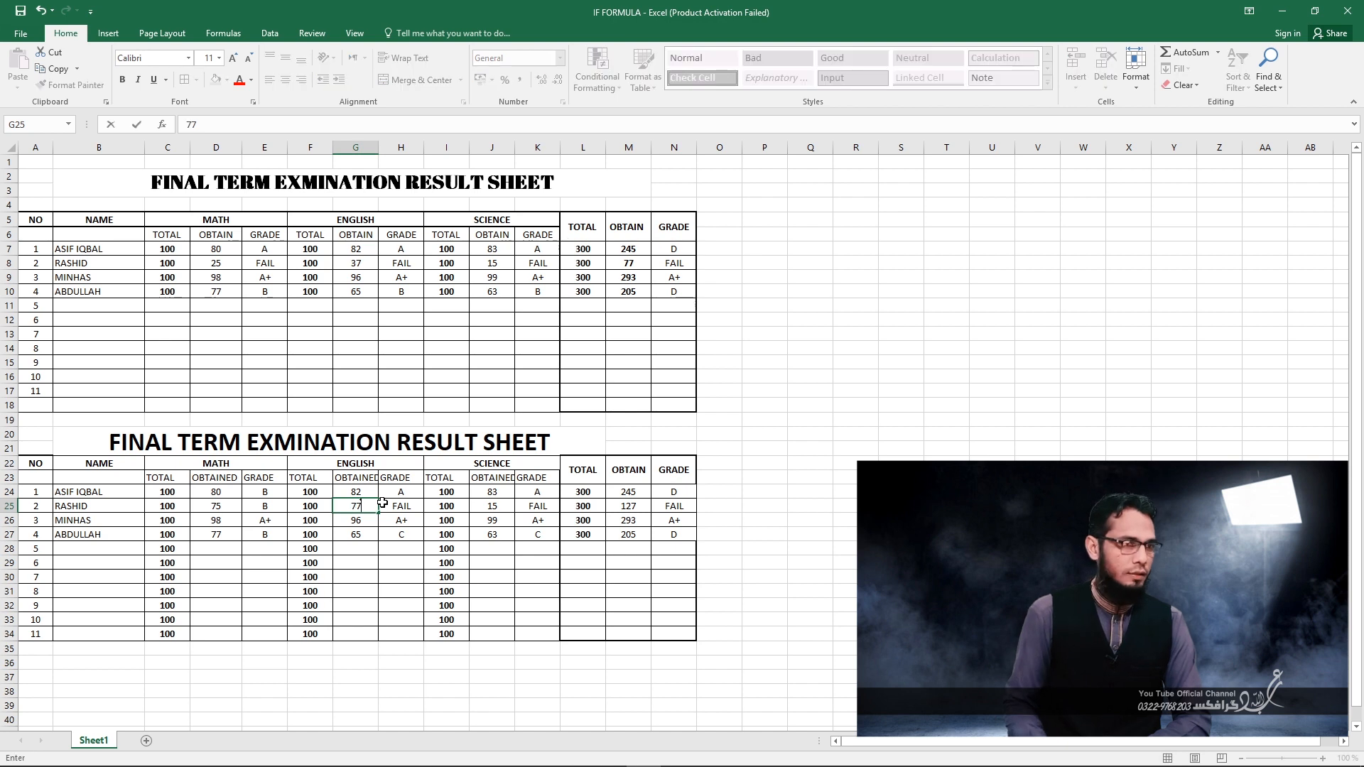
pyautogui.press('Return')
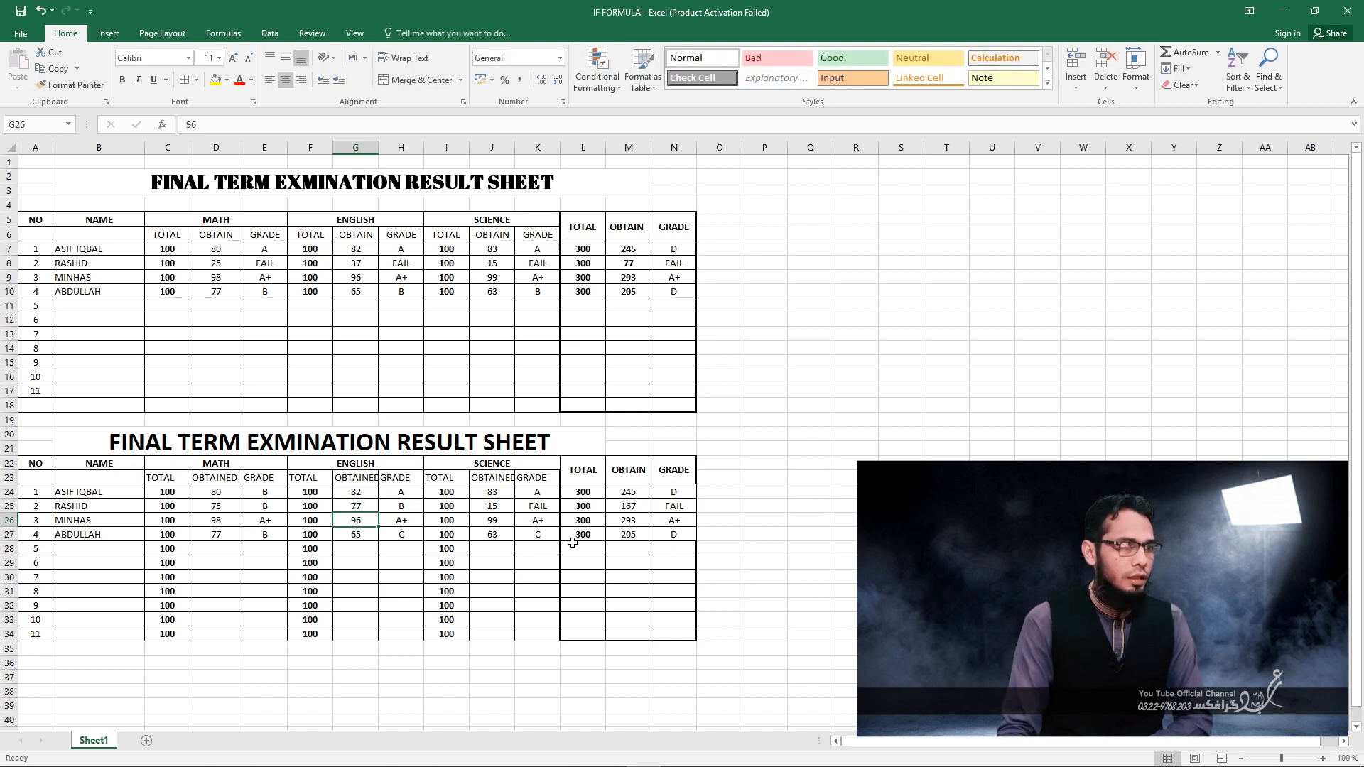
pyautogui.click(496, 509)
pyautogui.write('75')
pyautogui.press('Return')
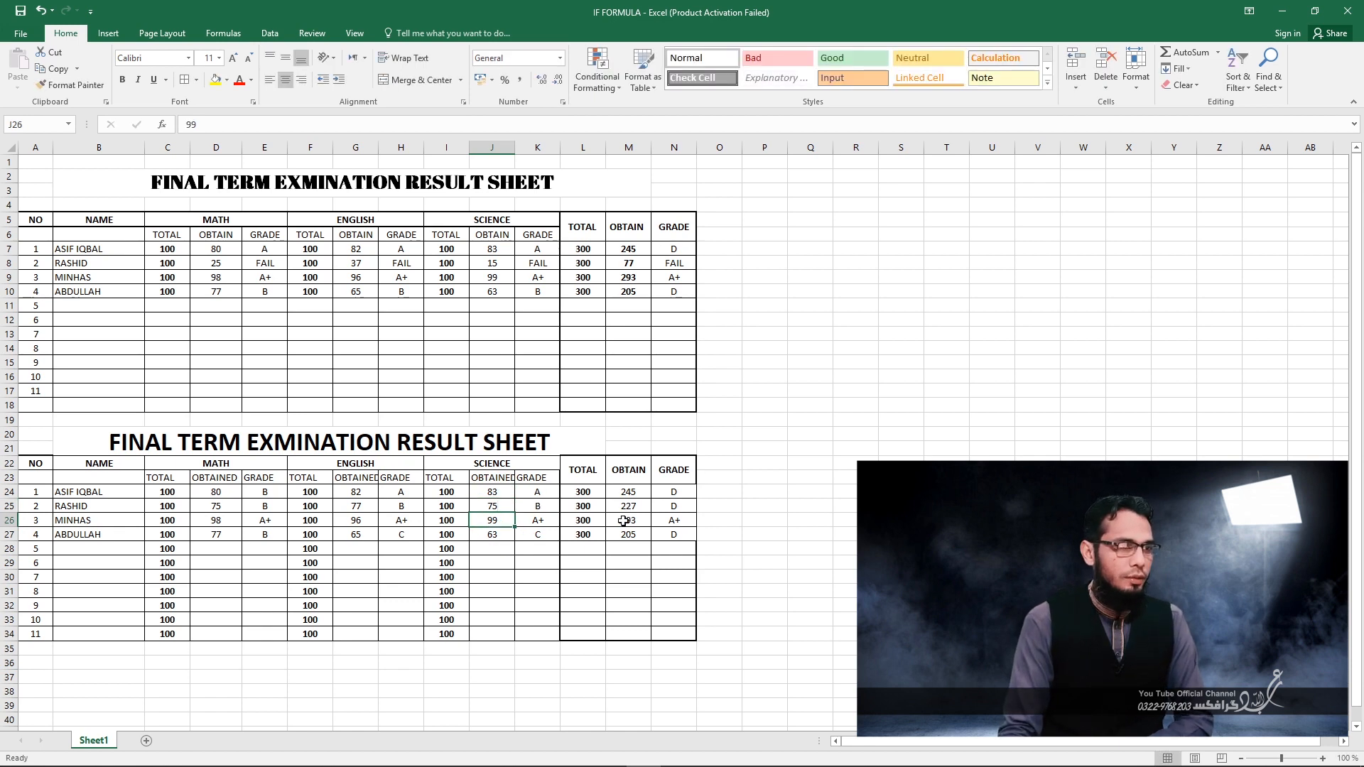